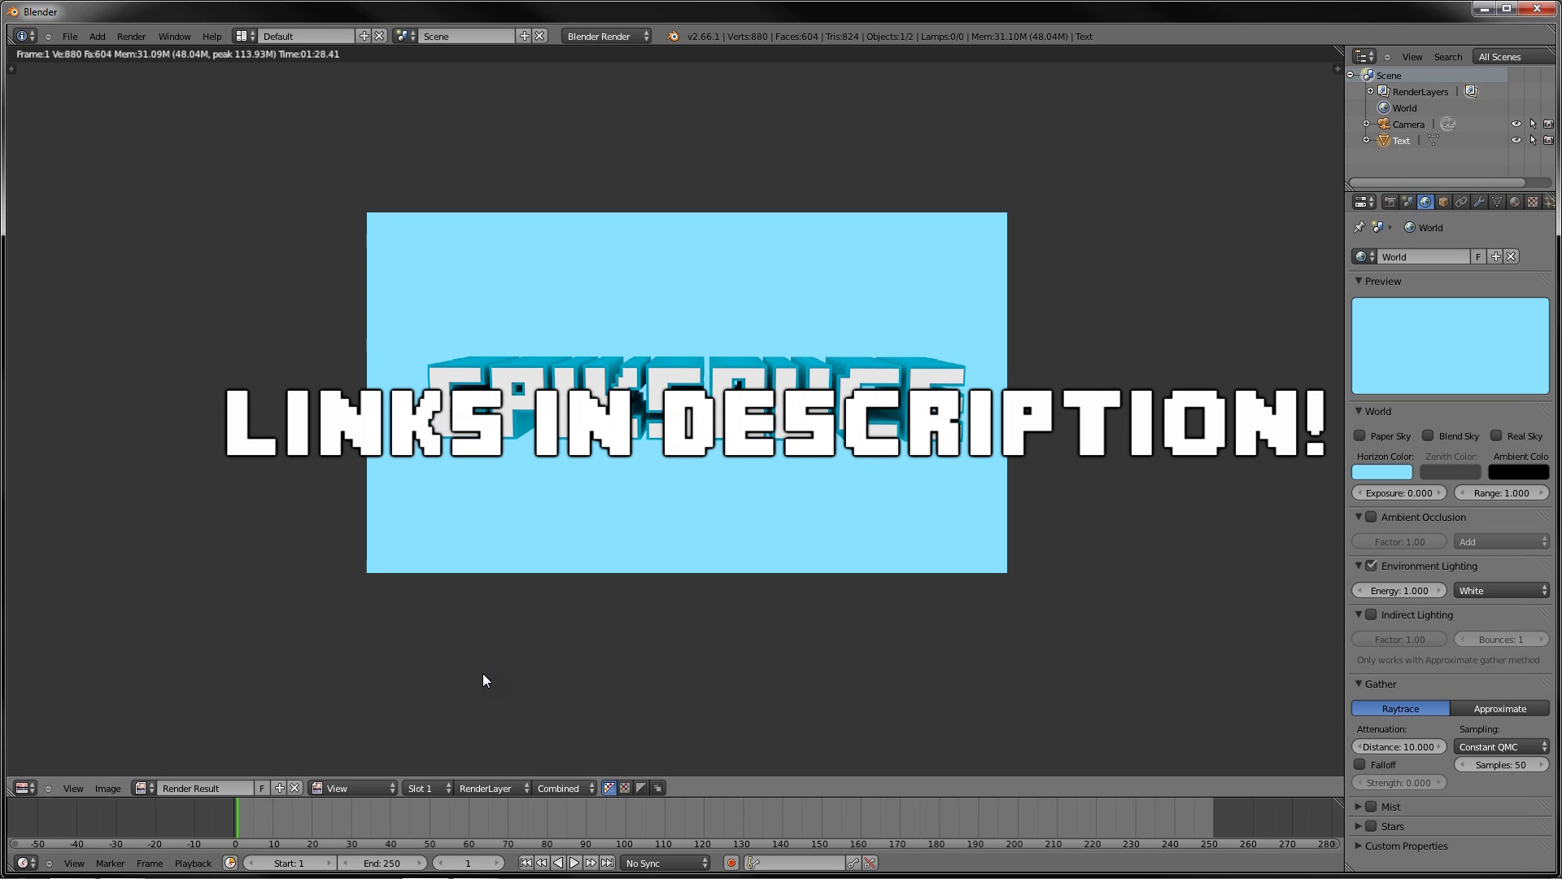
Zoom and pan around the zoomed-in render to inspect it
{"action": "scroll", "coordinate": [482, 672], "scroll_direction": "up", "scroll_amount": 5}
{"action": "scroll", "coordinate": [504, 501], "scroll_direction": "down", "scroll_amount": 2}
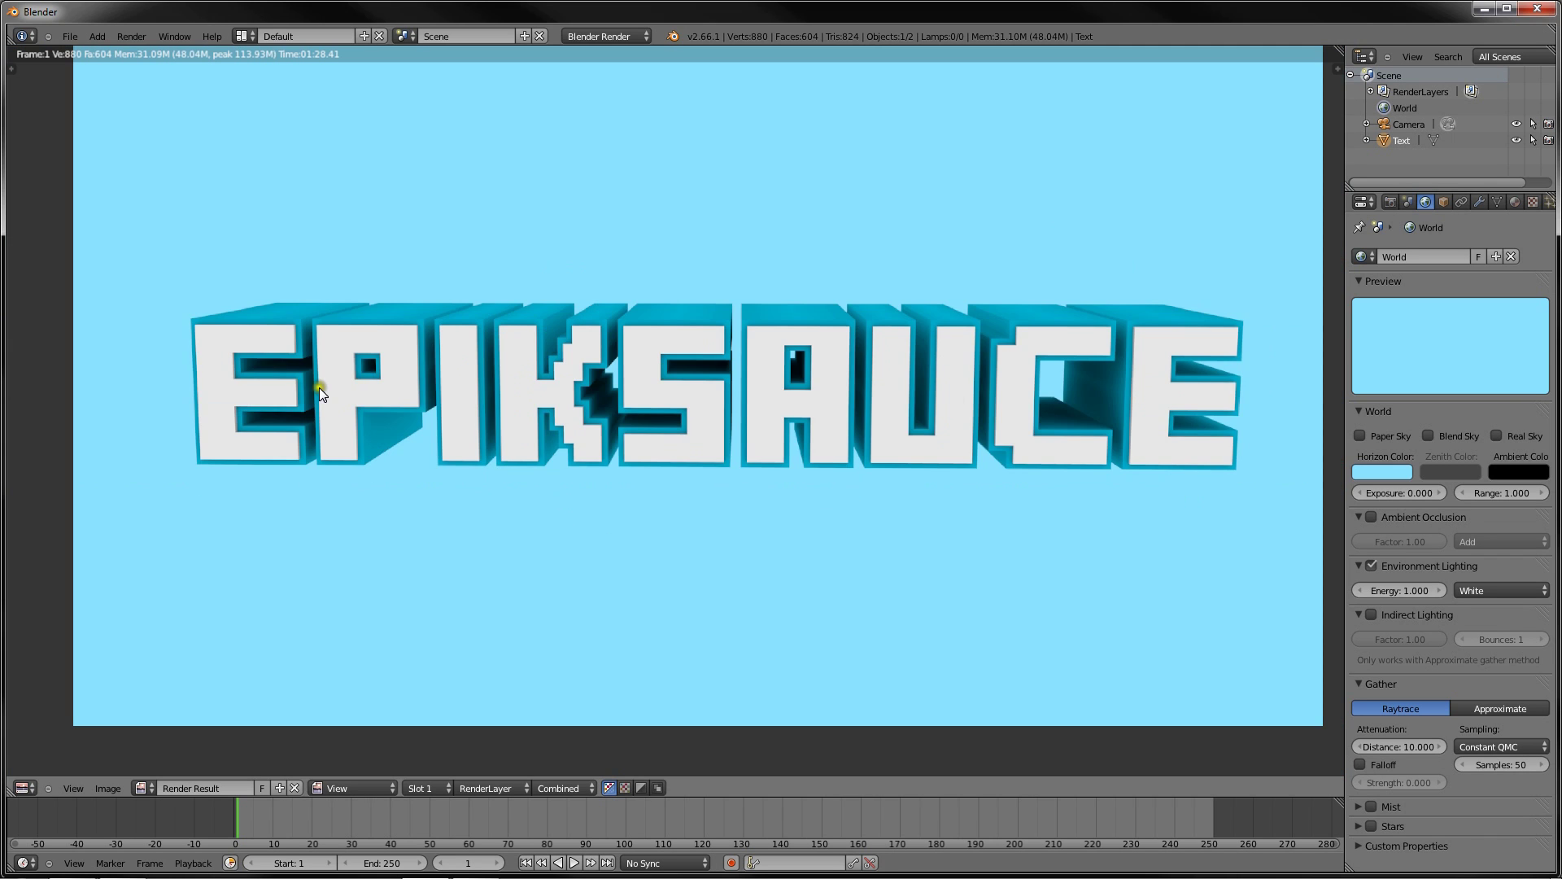
{"action": "middle_click_drag", "start_coordinate": [318, 387], "coordinate": [486, 414]}
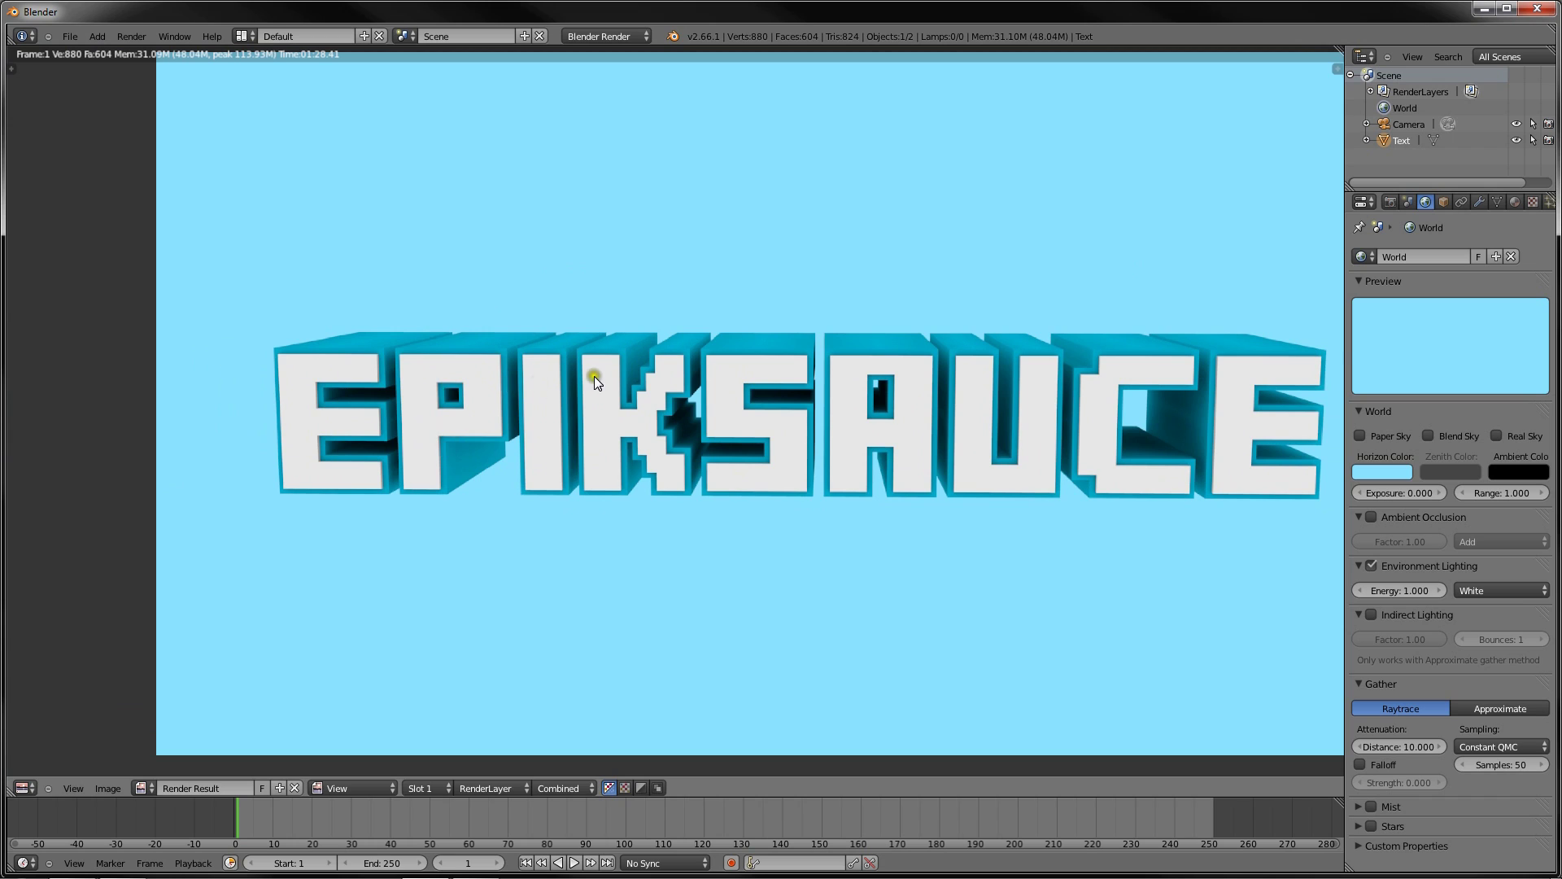
{"action": "scroll", "coordinate": [838, 161], "scroll_direction": "down", "scroll_amount": 3}
{"action": "scroll", "coordinate": [869, 376], "scroll_direction": "up", "scroll_amount": 4}
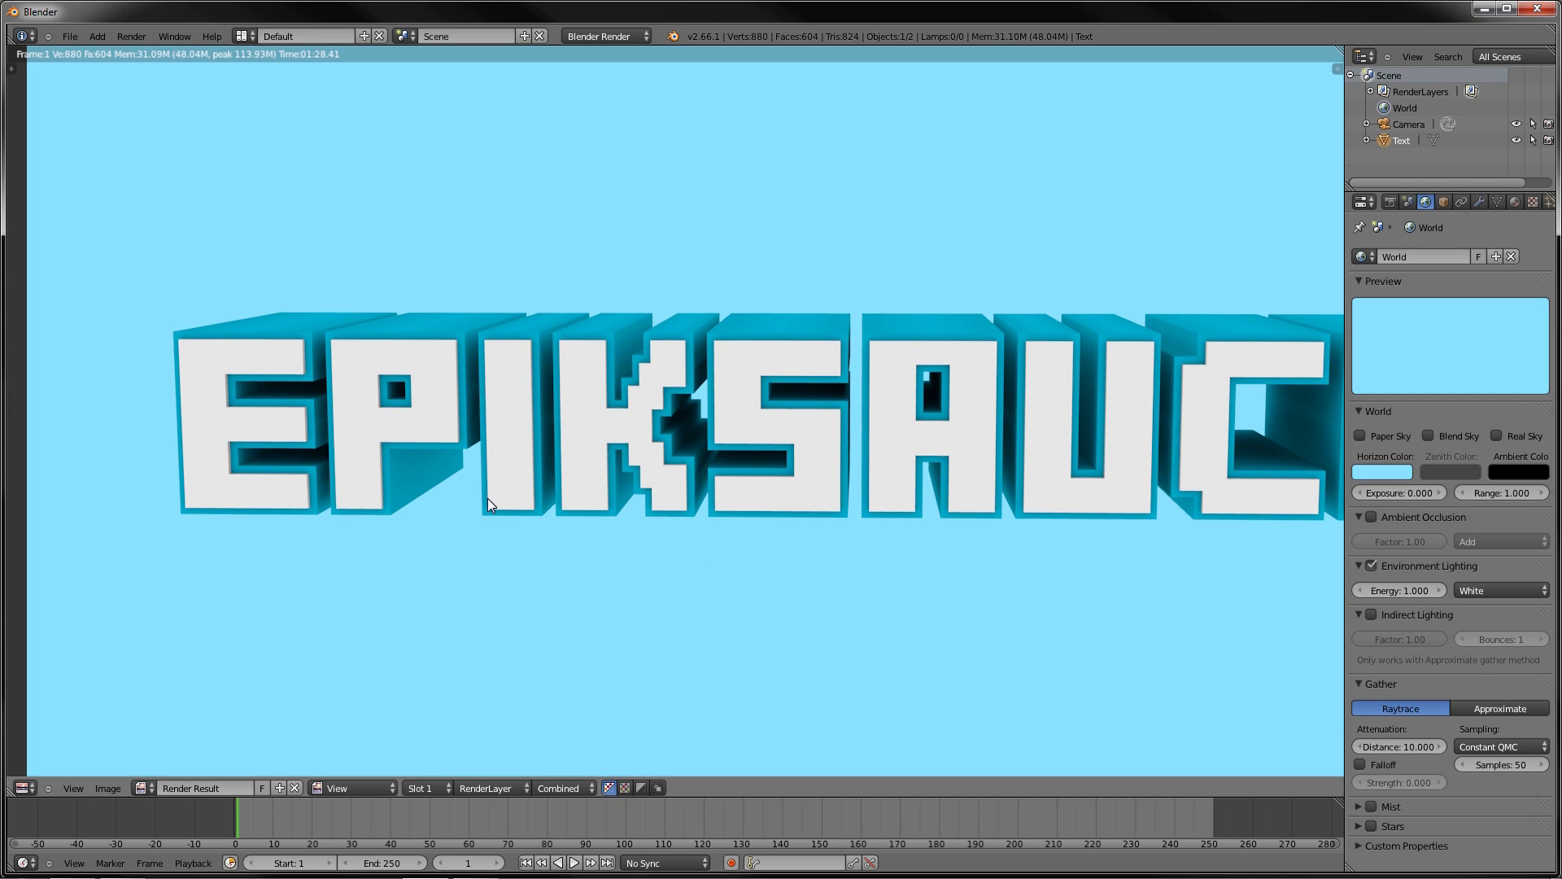
{"action": "scroll", "coordinate": [397, 463], "scroll_direction": "down", "scroll_amount": 3}
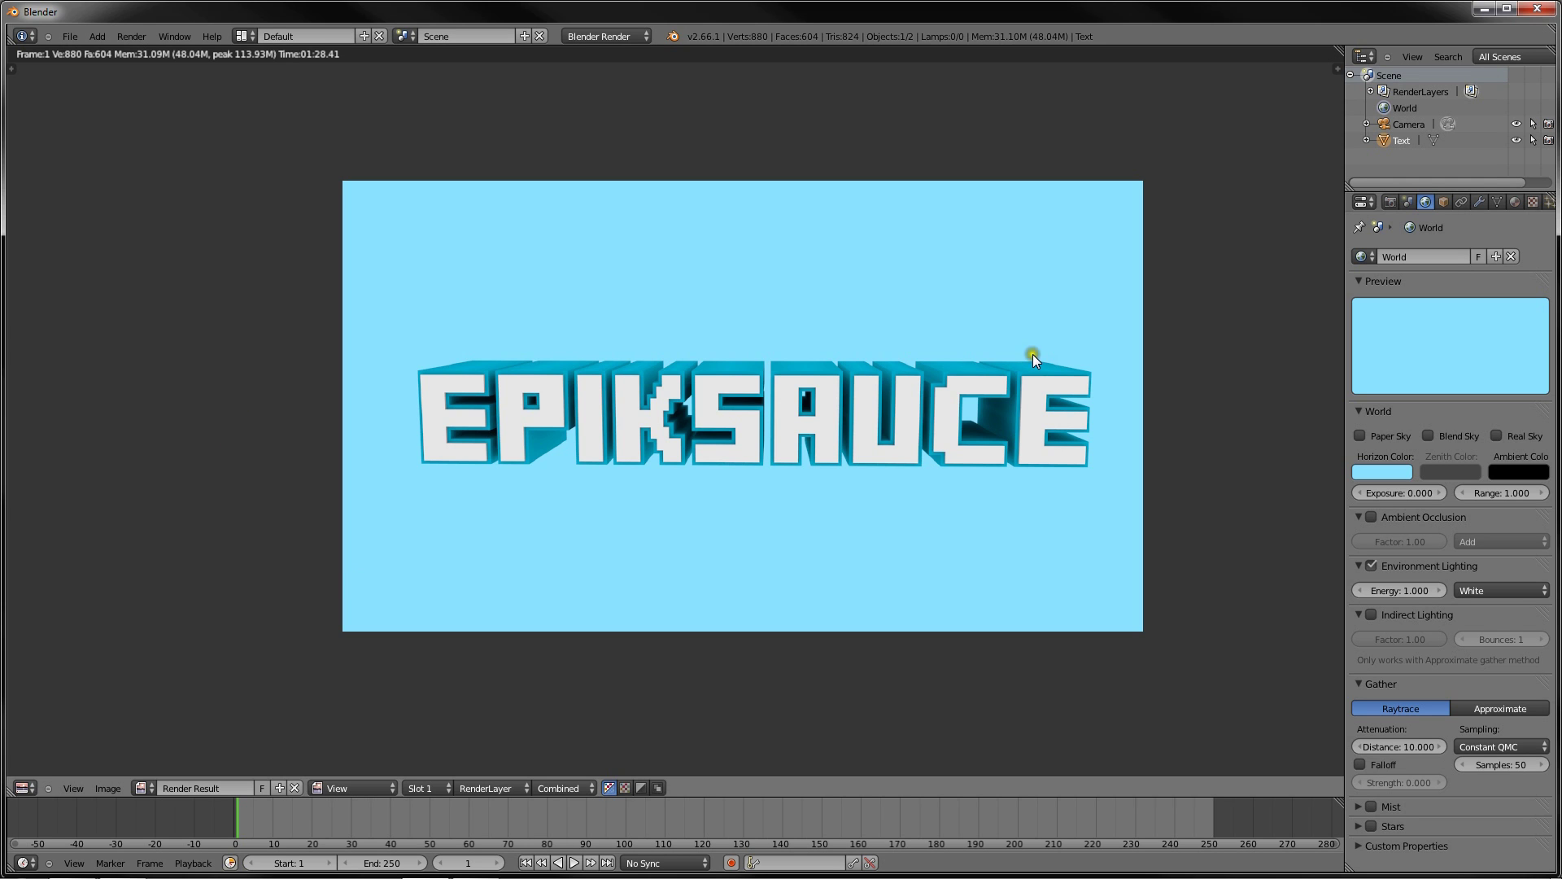
Browse the Blender MineCraft Rig forum thread's showcase, then open the Minecraft Player model topic
{"action": "mouse_move", "coordinate": [224, 874]}
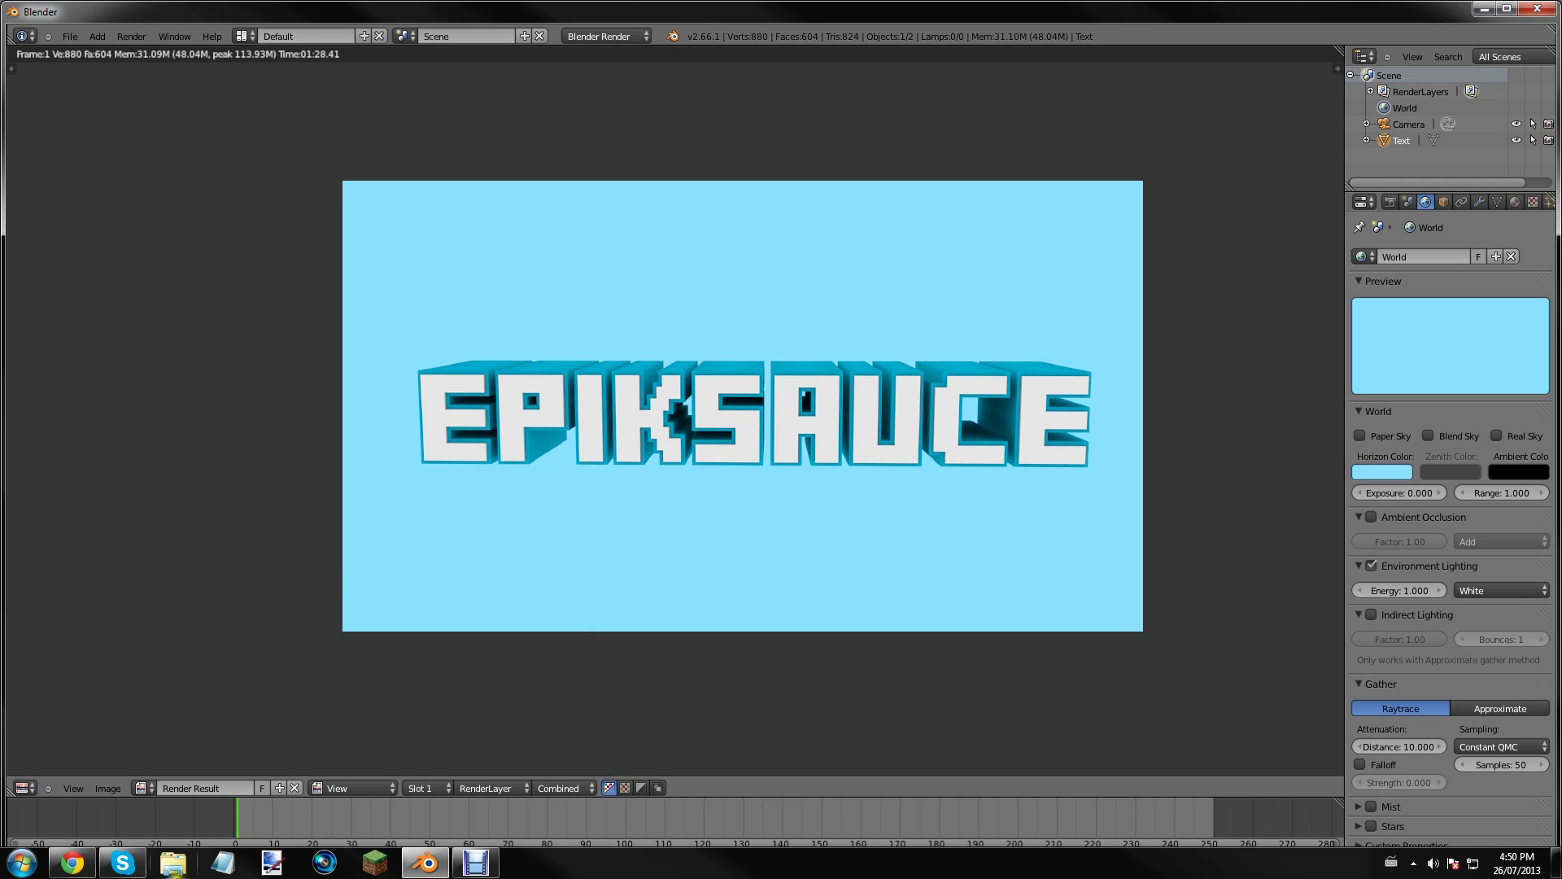
{"action": "left_click", "coordinate": [119, 862]}
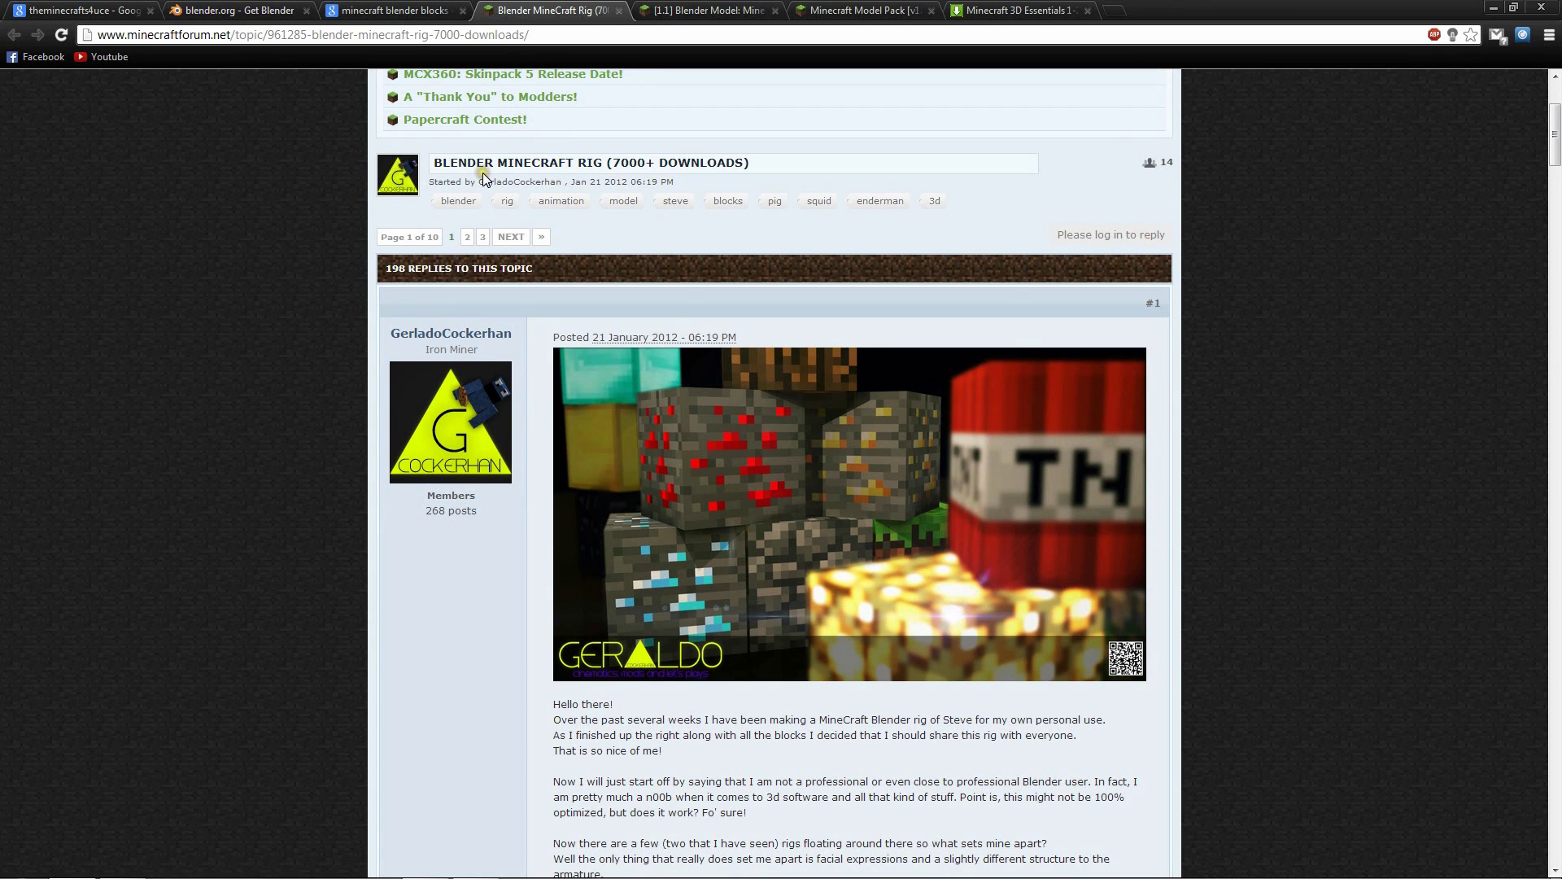
{"action": "scroll", "coordinate": [734, 329], "scroll_direction": "down", "scroll_amount": 2}
{"action": "scroll", "coordinate": [575, 411], "scroll_direction": "down", "scroll_amount": 4}
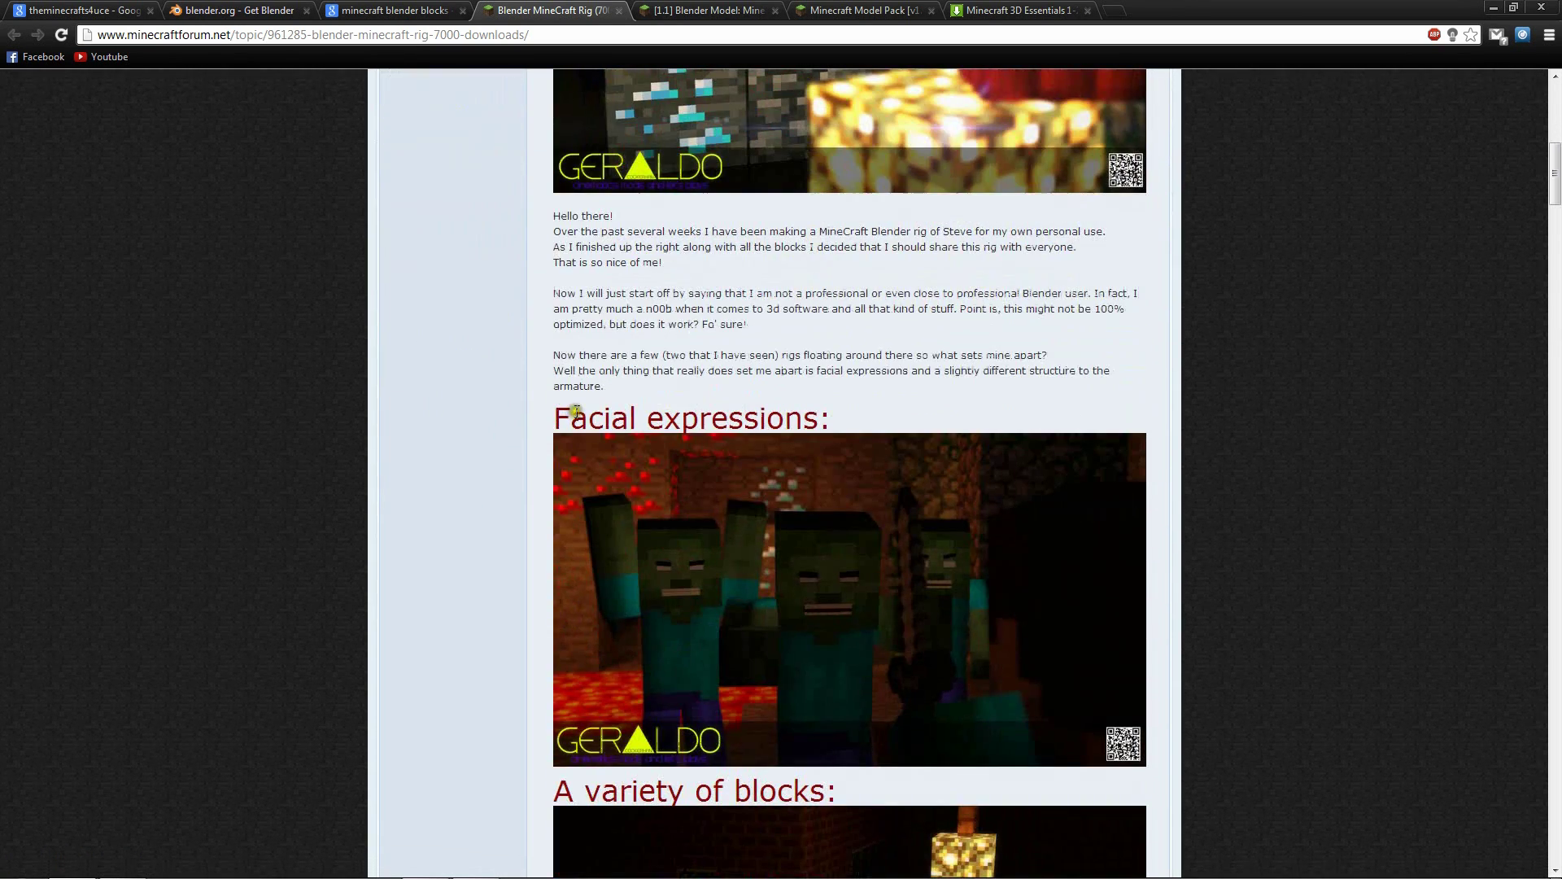
{"action": "scroll", "coordinate": [413, 398], "scroll_direction": "down", "scroll_amount": 20}
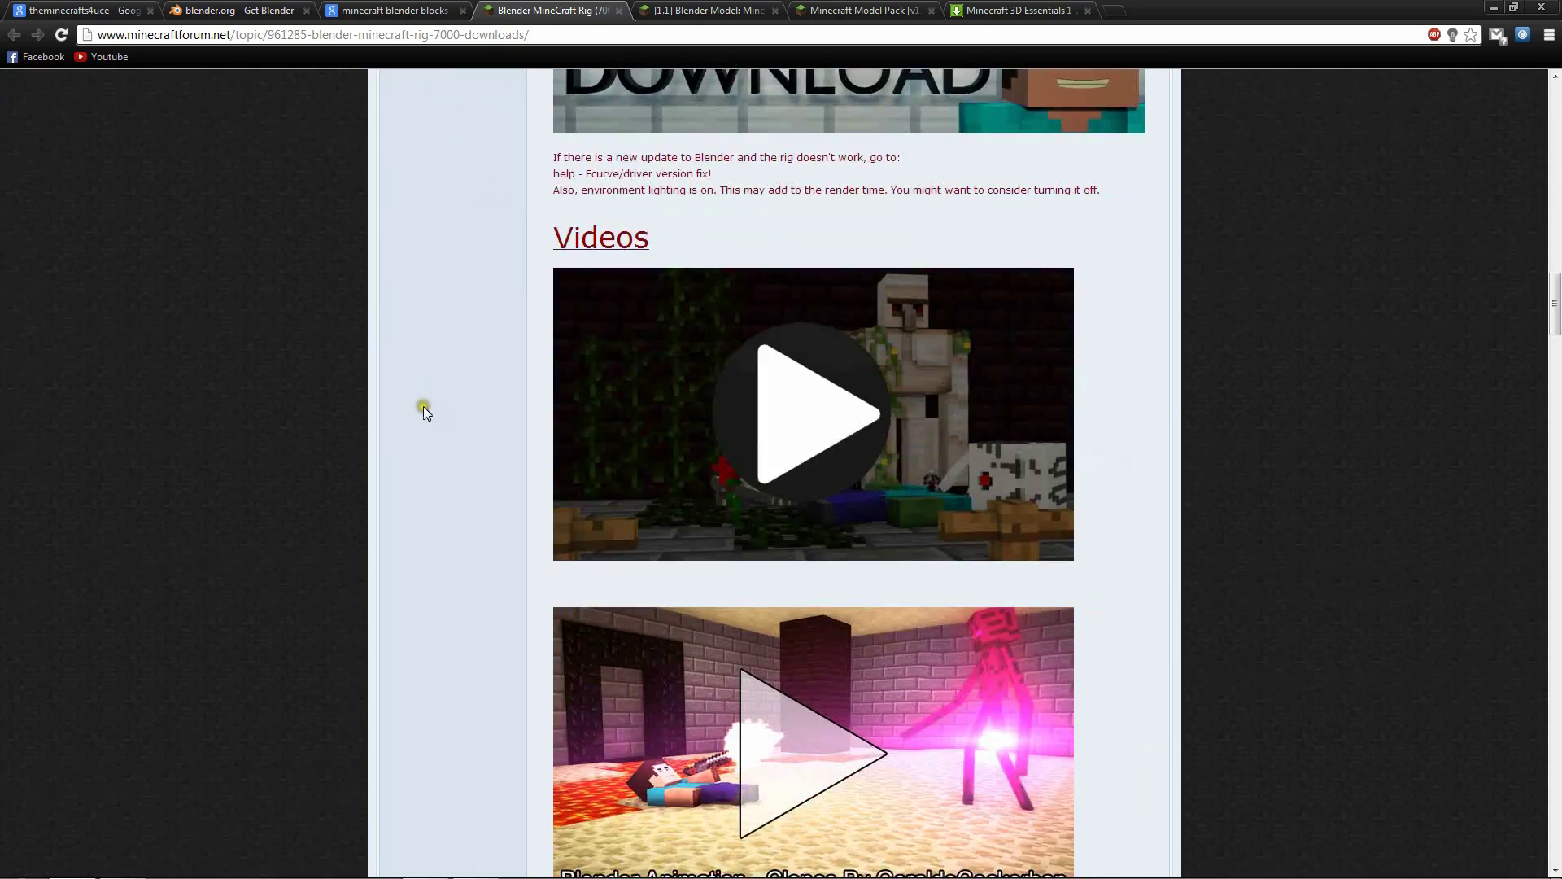
{"action": "scroll", "coordinate": [423, 407], "scroll_direction": "down", "scroll_amount": 10}
{"action": "scroll", "coordinate": [463, 428], "scroll_direction": "up", "scroll_amount": 20}
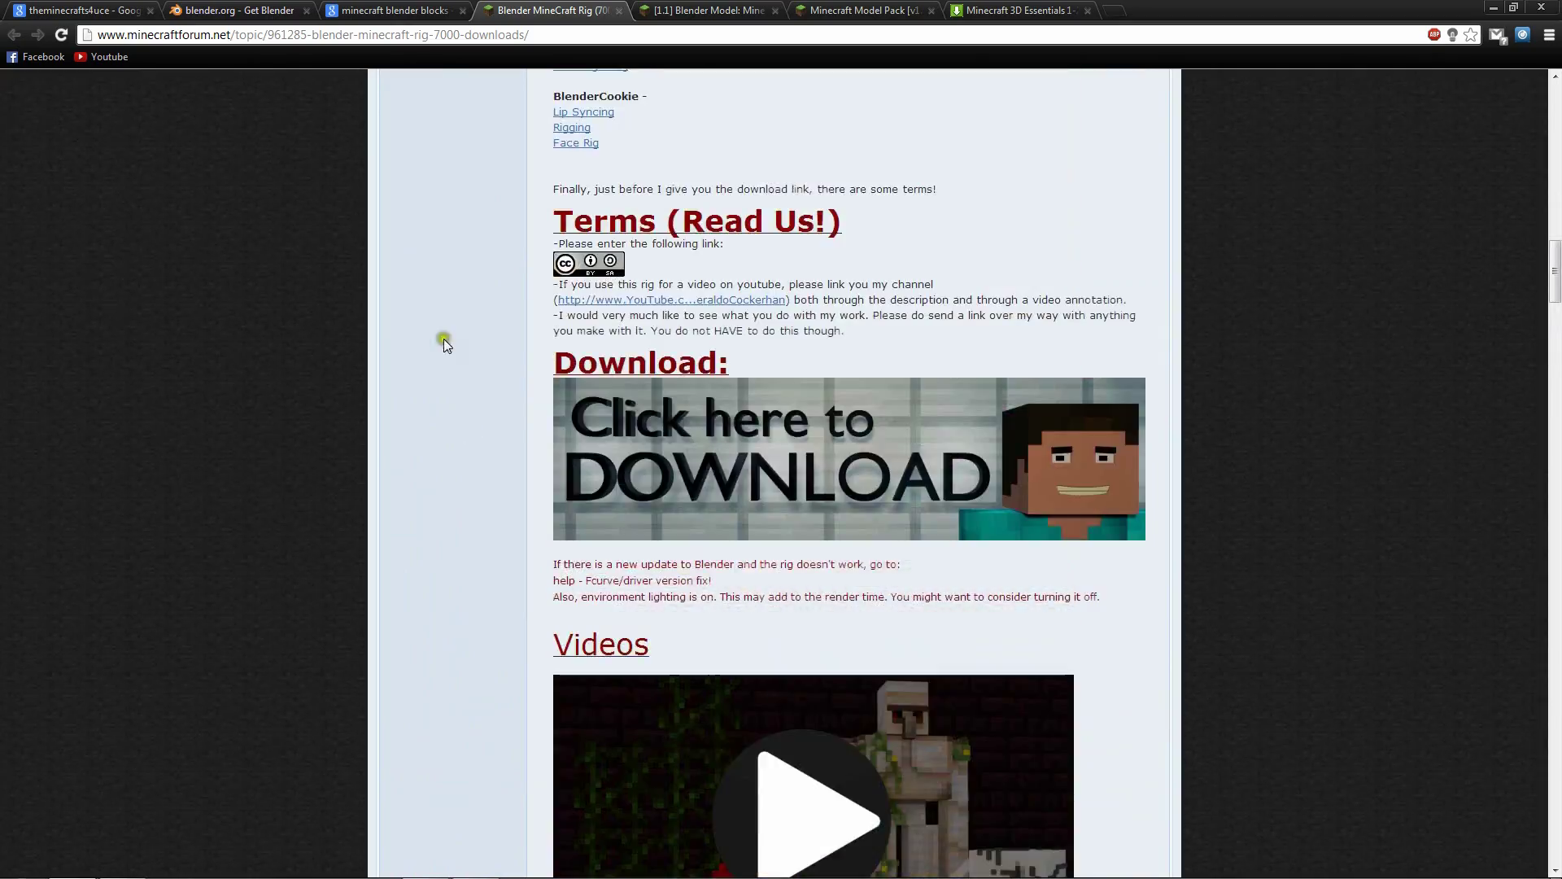
{"action": "scroll", "coordinate": [431, 325], "scroll_direction": "up", "scroll_amount": 5}
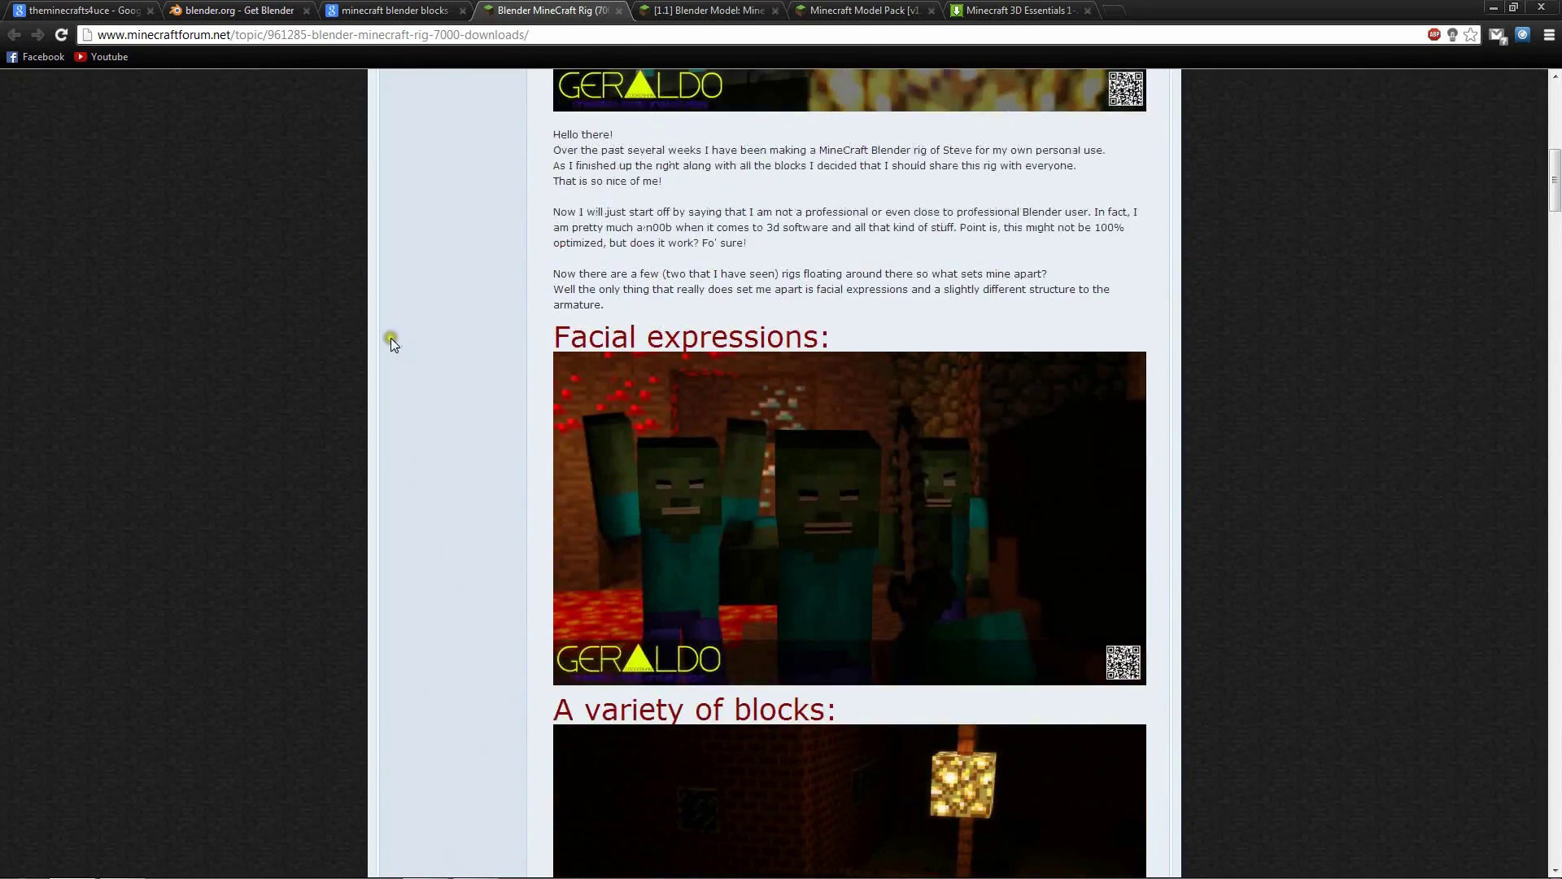
{"action": "scroll", "coordinate": [384, 350], "scroll_direction": "down", "scroll_amount": 3}
{"action": "scroll", "coordinate": [377, 354], "scroll_direction": "down", "scroll_amount": 1}
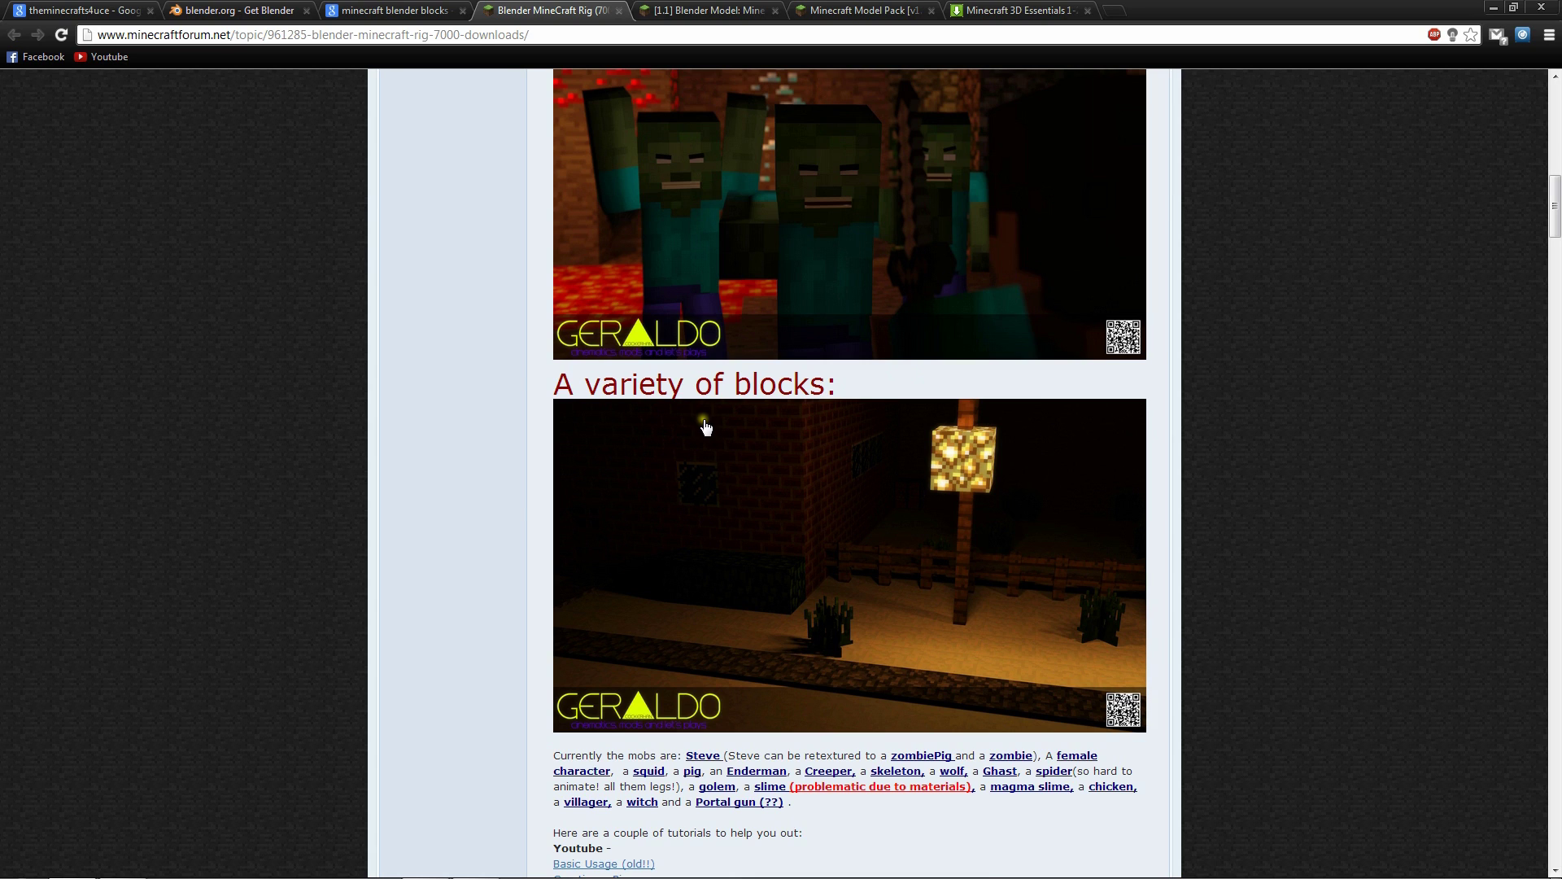
{"action": "left_click", "coordinate": [700, 10]}
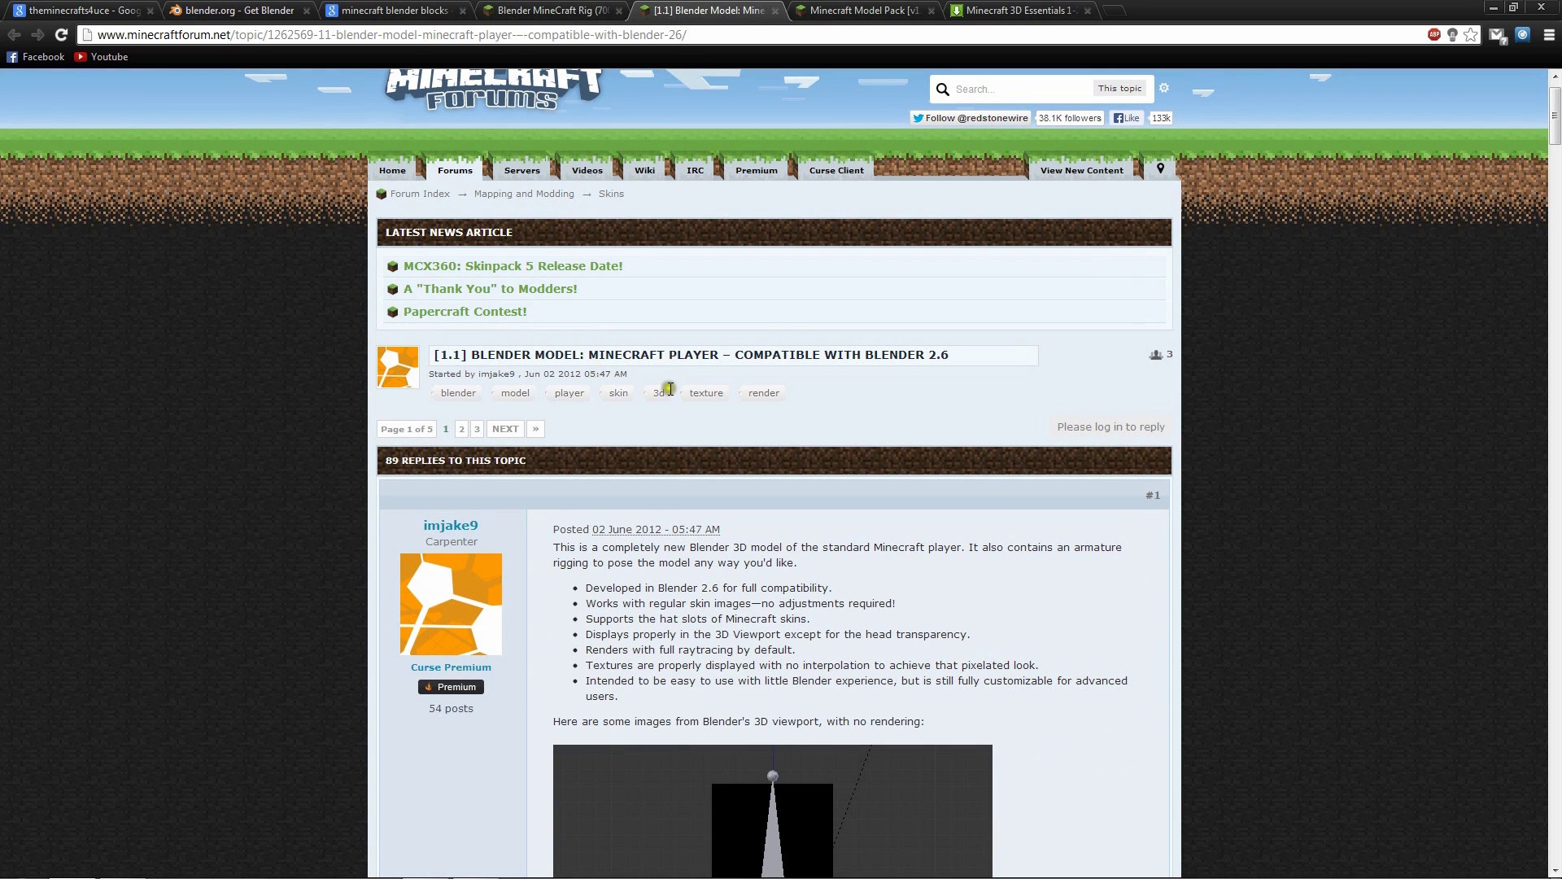
Scroll to the topic's Downloads section and download MinecraftPlayer.zip via 'Download the Model'
{"action": "scroll", "coordinate": [1000, 516], "scroll_direction": "down", "scroll_amount": 3}
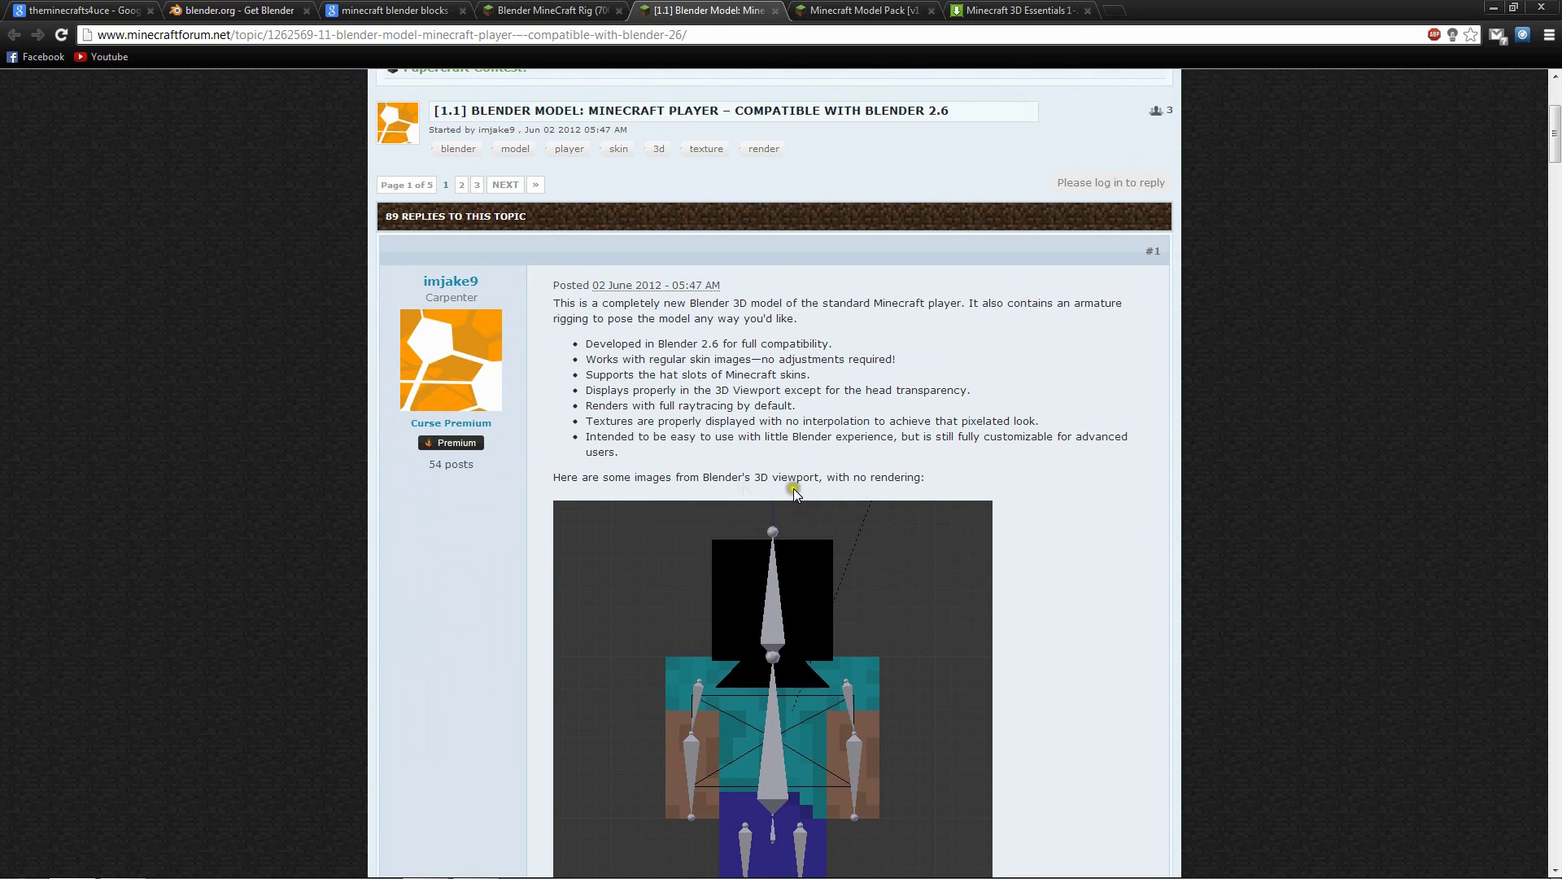
{"action": "scroll", "coordinate": [793, 488], "scroll_direction": "down", "scroll_amount": 2}
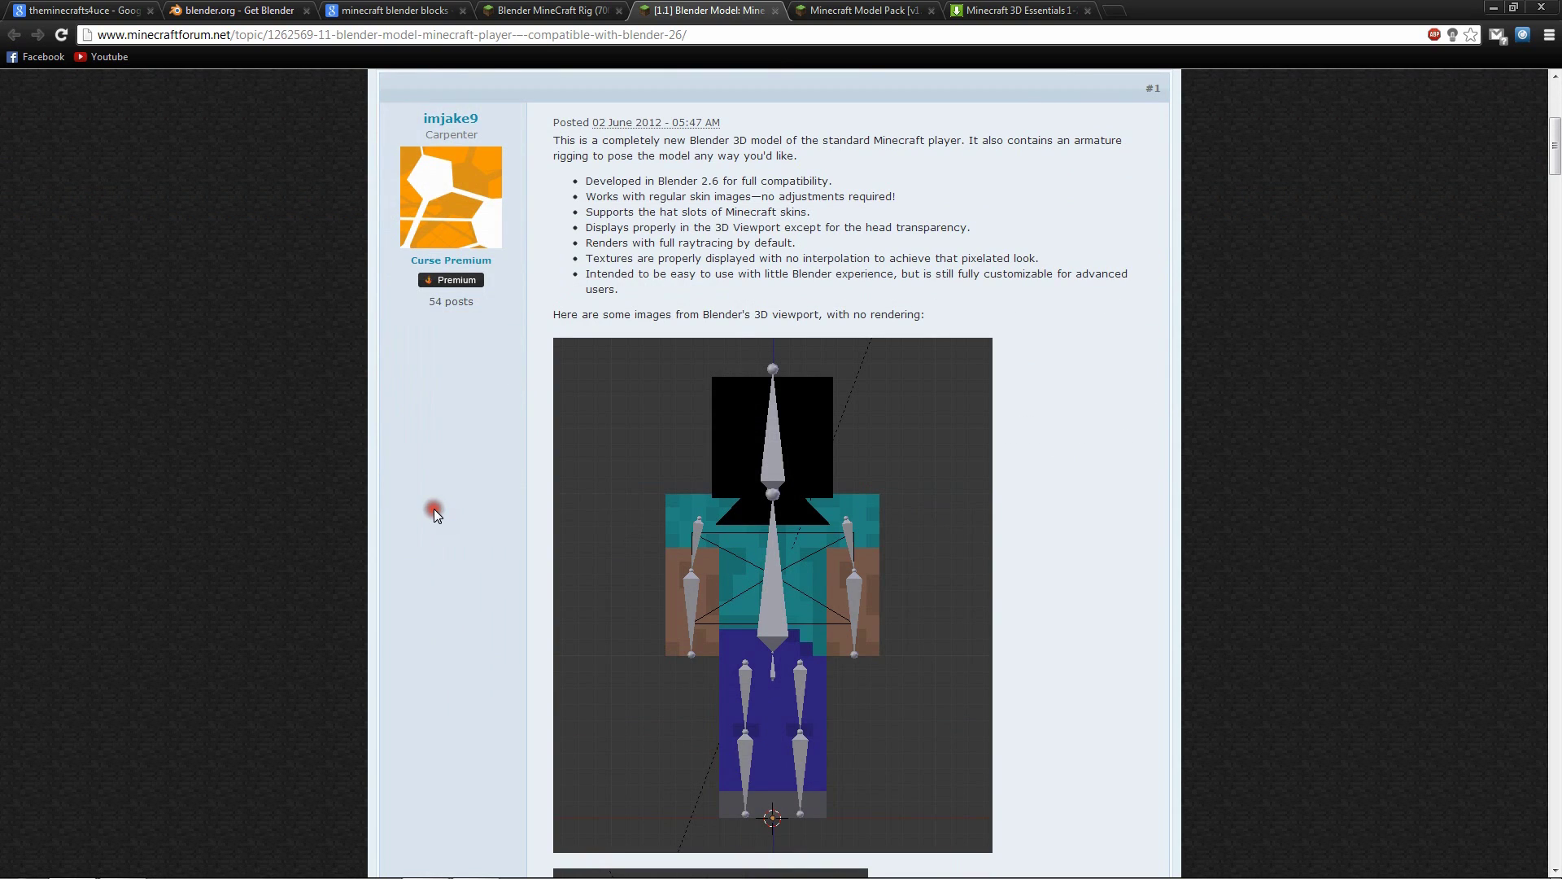
{"action": "scroll", "coordinate": [433, 509], "scroll_direction": "down", "scroll_amount": 4}
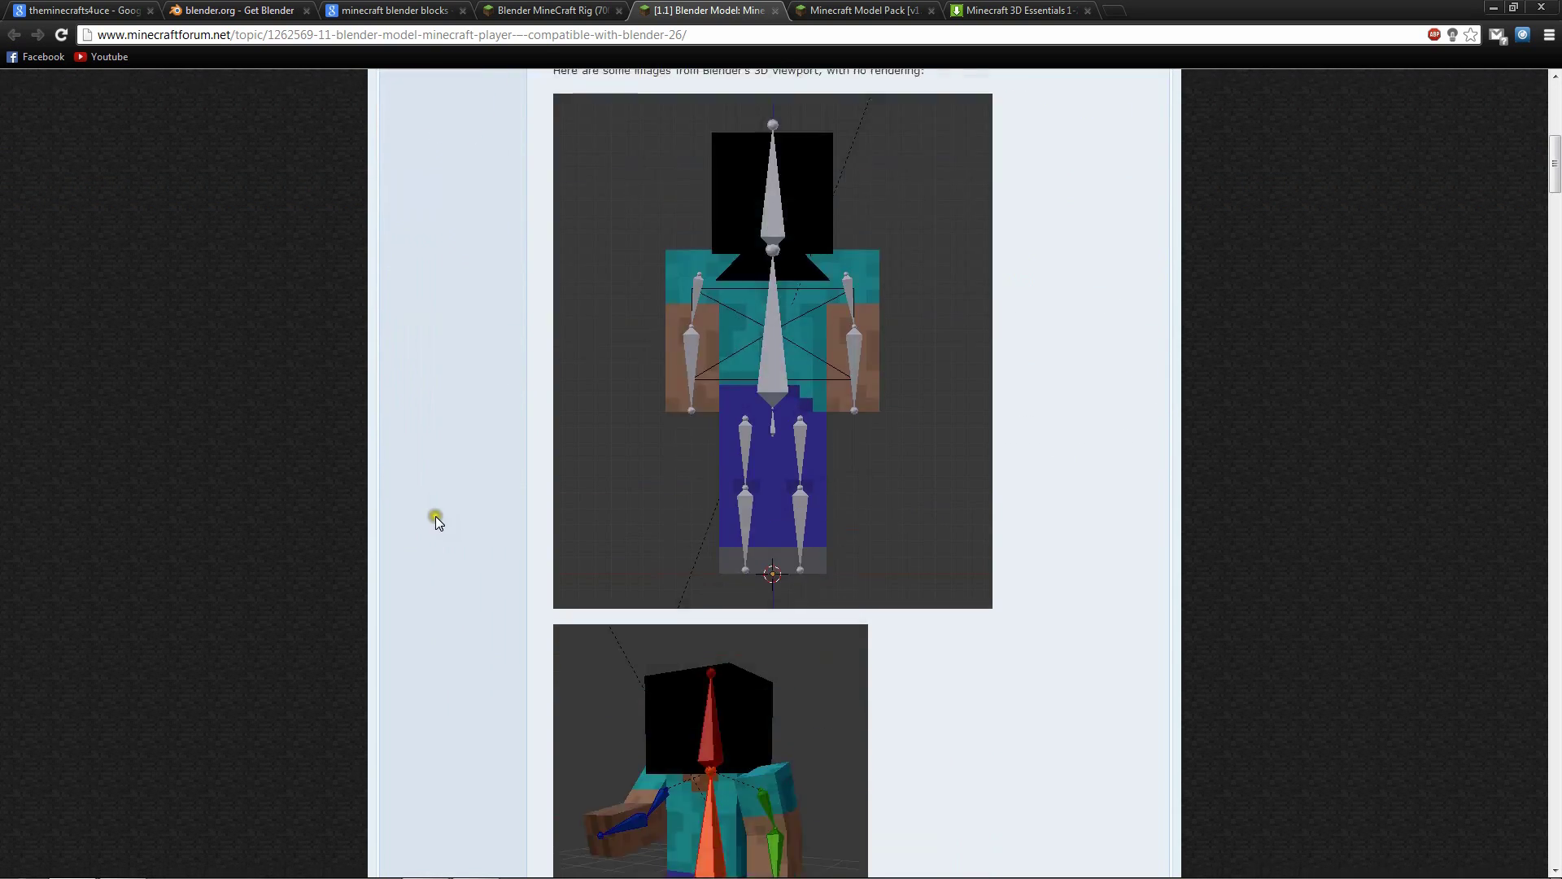
{"action": "scroll", "coordinate": [436, 513], "scroll_direction": "down", "scroll_amount": 6}
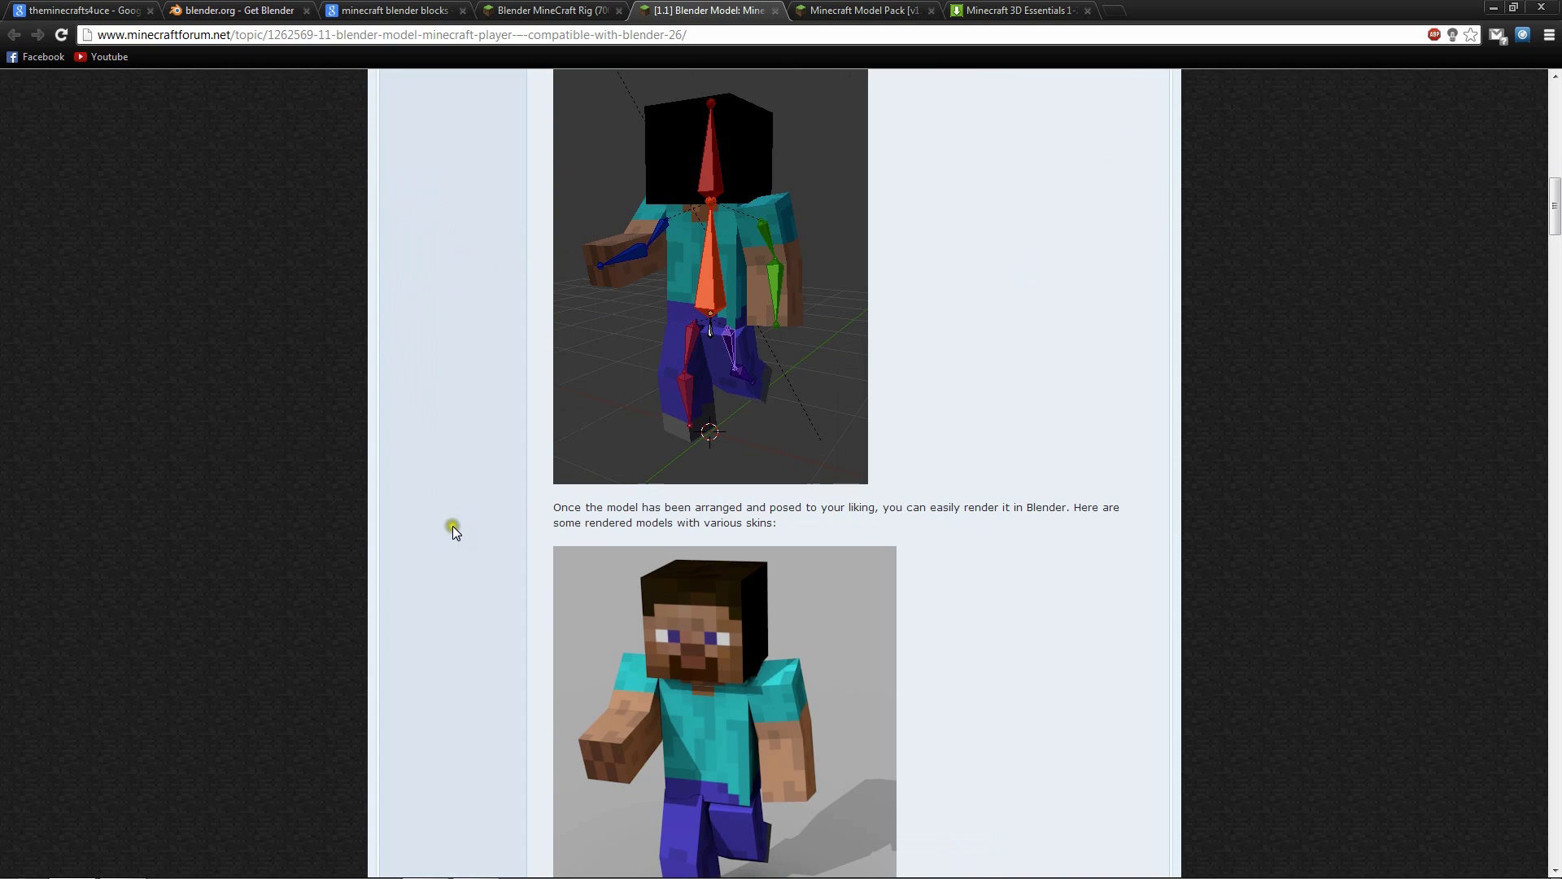
{"action": "scroll", "coordinate": [437, 535], "scroll_direction": "down", "scroll_amount": 2}
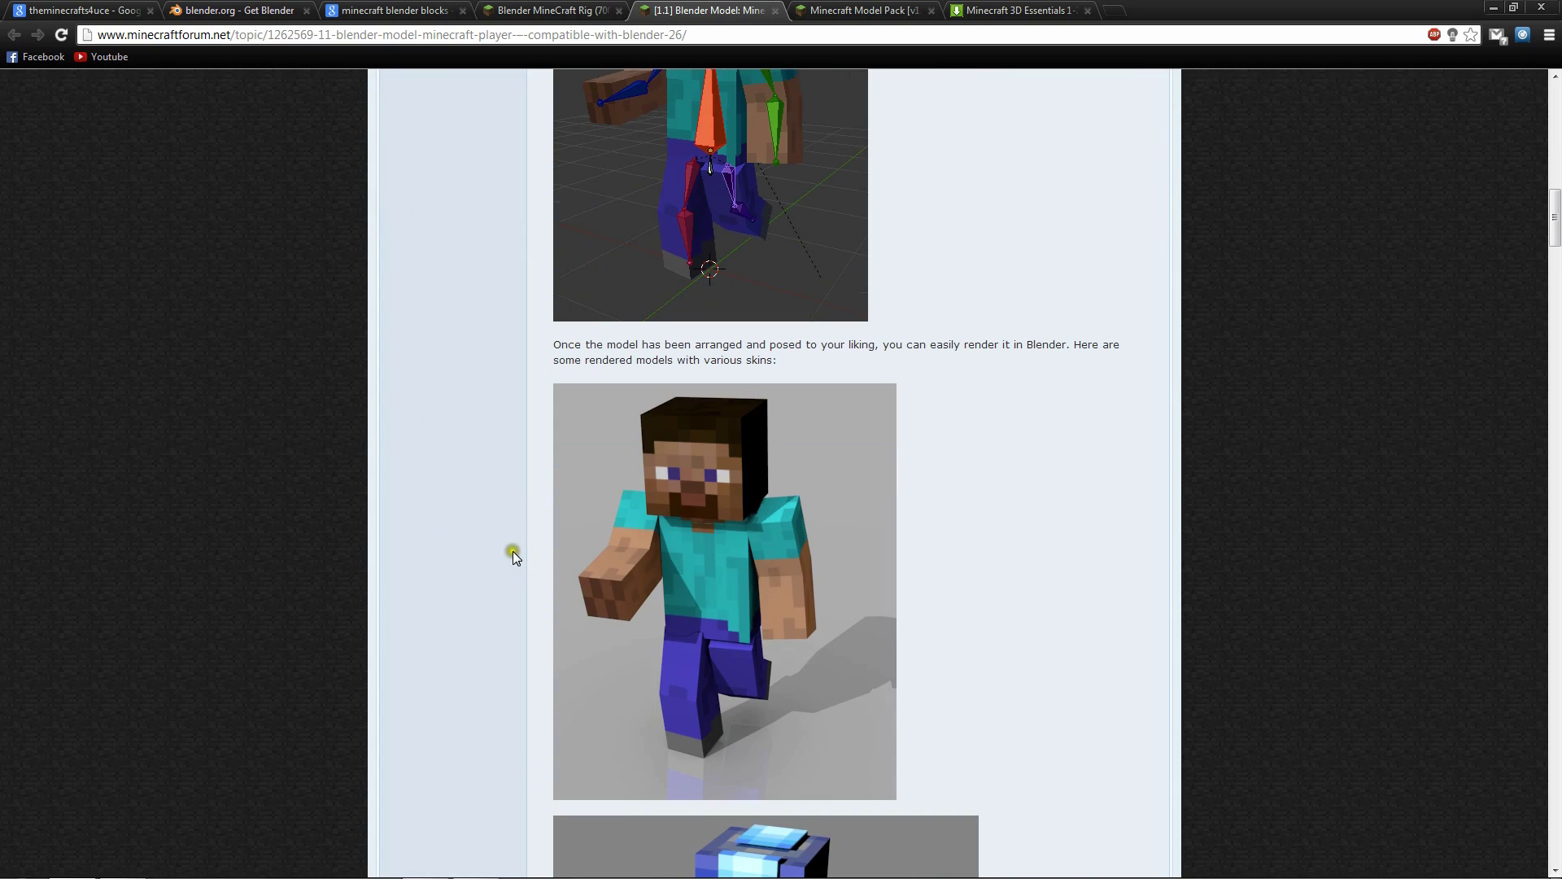
{"action": "scroll", "coordinate": [533, 557], "scroll_direction": "down", "scroll_amount": 4}
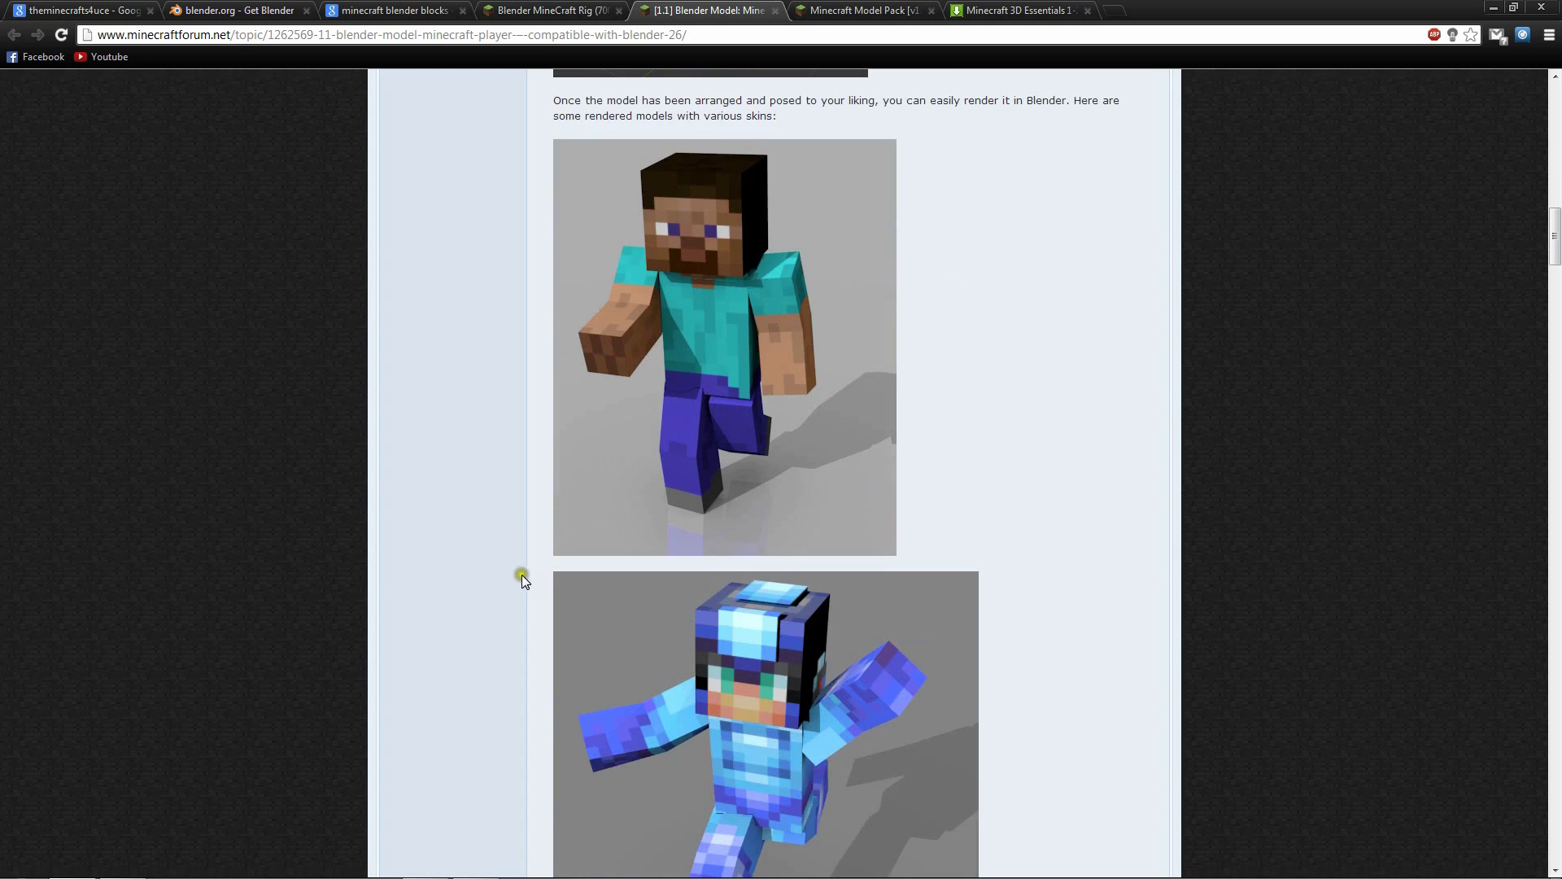
{"action": "scroll", "coordinate": [917, 543], "scroll_direction": "down", "scroll_amount": 10}
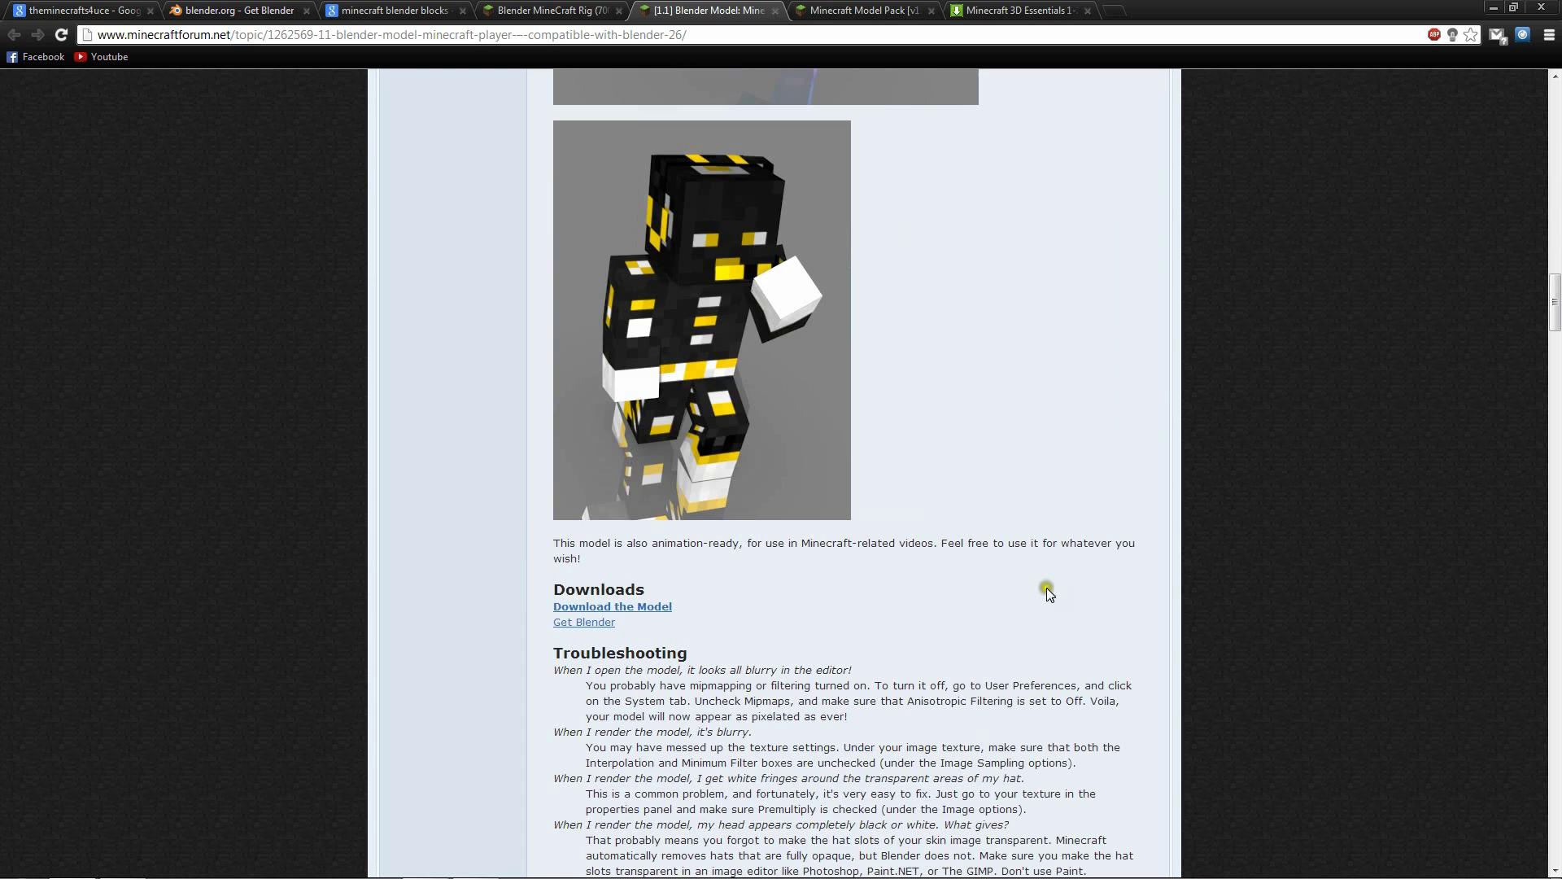
{"action": "scroll", "coordinate": [1055, 562], "scroll_direction": "up", "scroll_amount": 14}
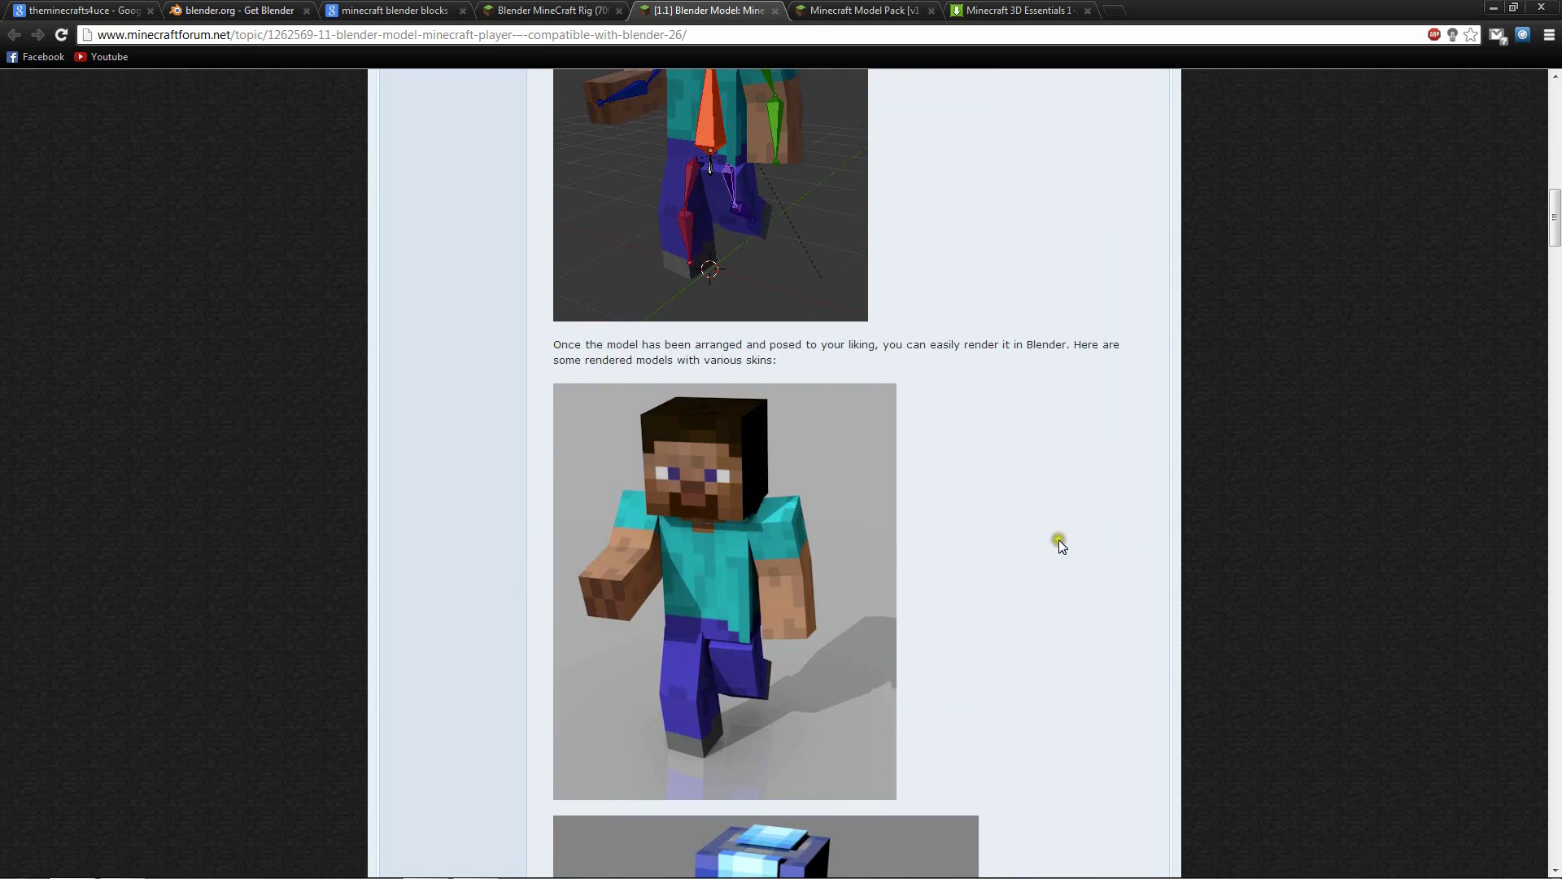
{"action": "scroll", "coordinate": [1045, 529], "scroll_direction": "down", "scroll_amount": 14}
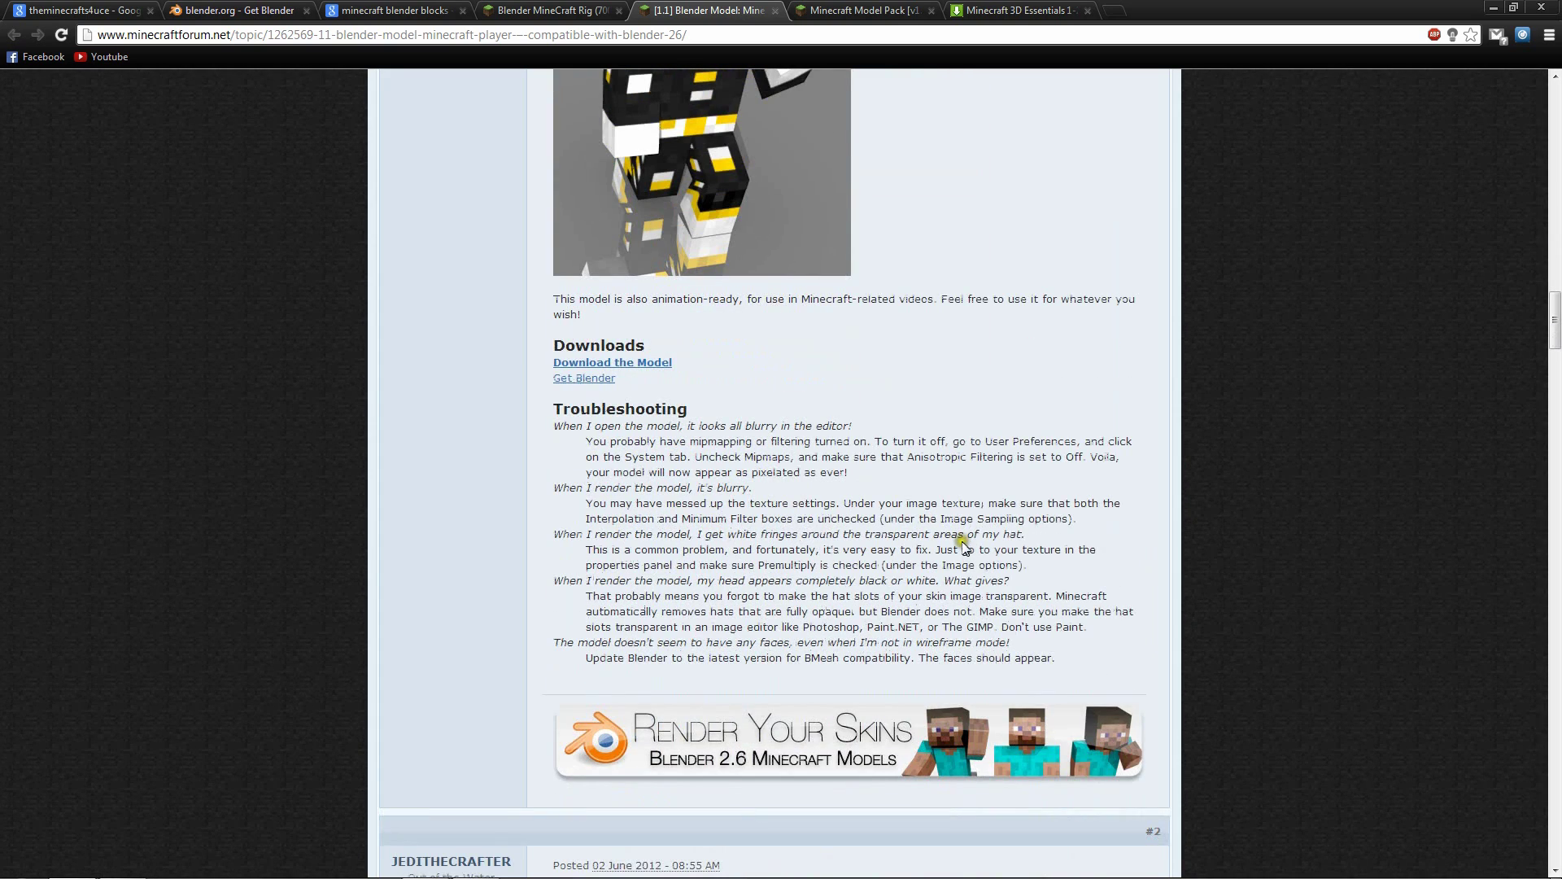
{"action": "scroll", "coordinate": [962, 540], "scroll_direction": "down", "scroll_amount": 1}
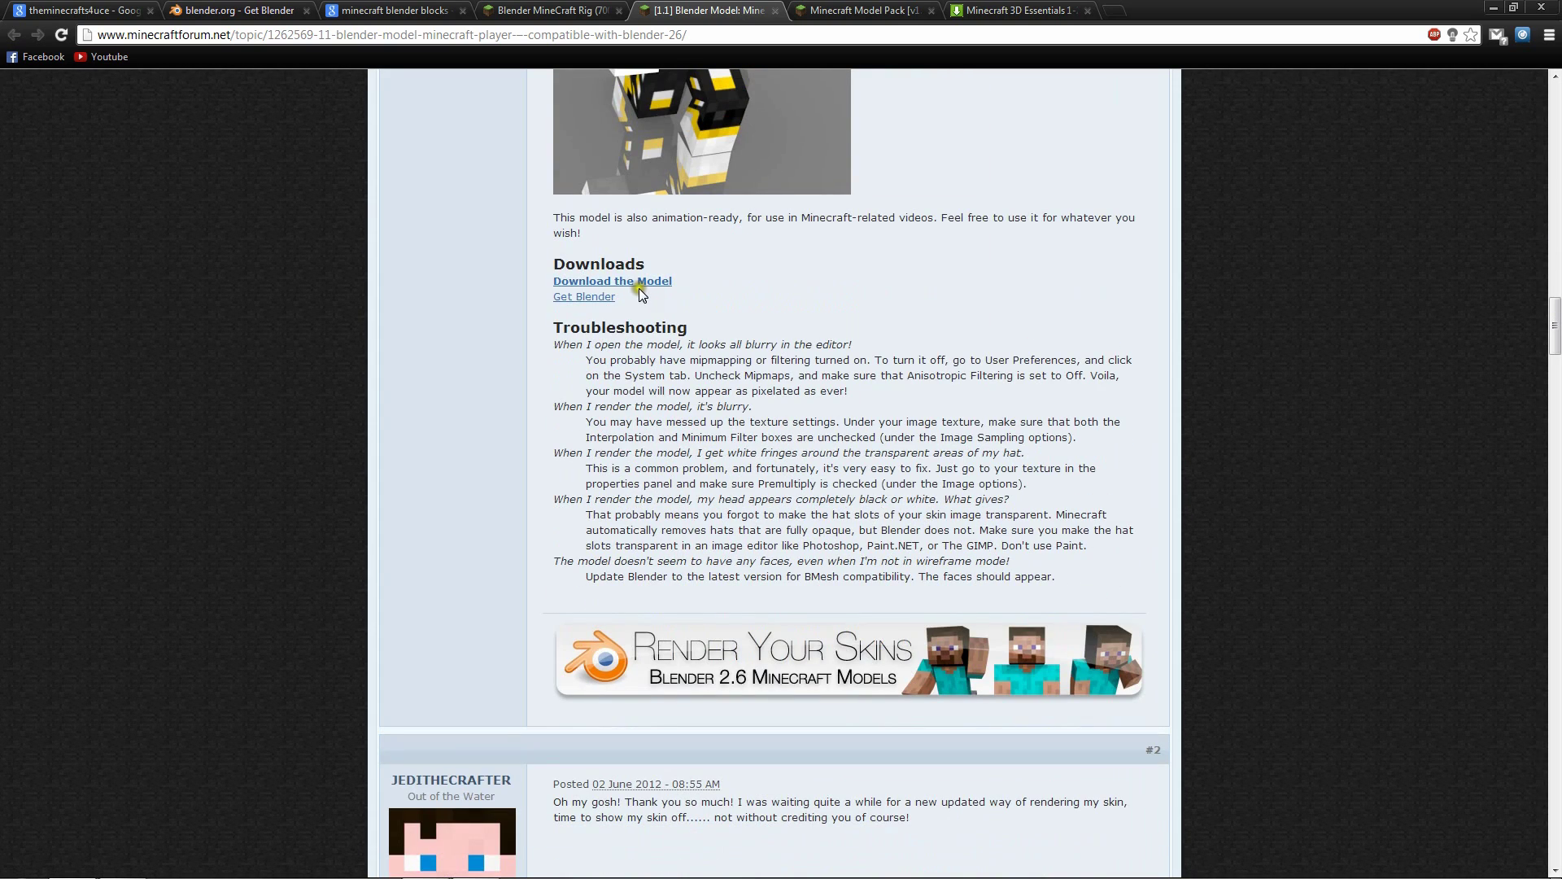
{"action": "left_click", "coordinate": [640, 284]}
Open MinecraftPlayer.zip, dismiss the licence reminder, and drag MinecraftPlayer.blend onto the desktop
{"action": "left_click", "coordinate": [85, 858]}
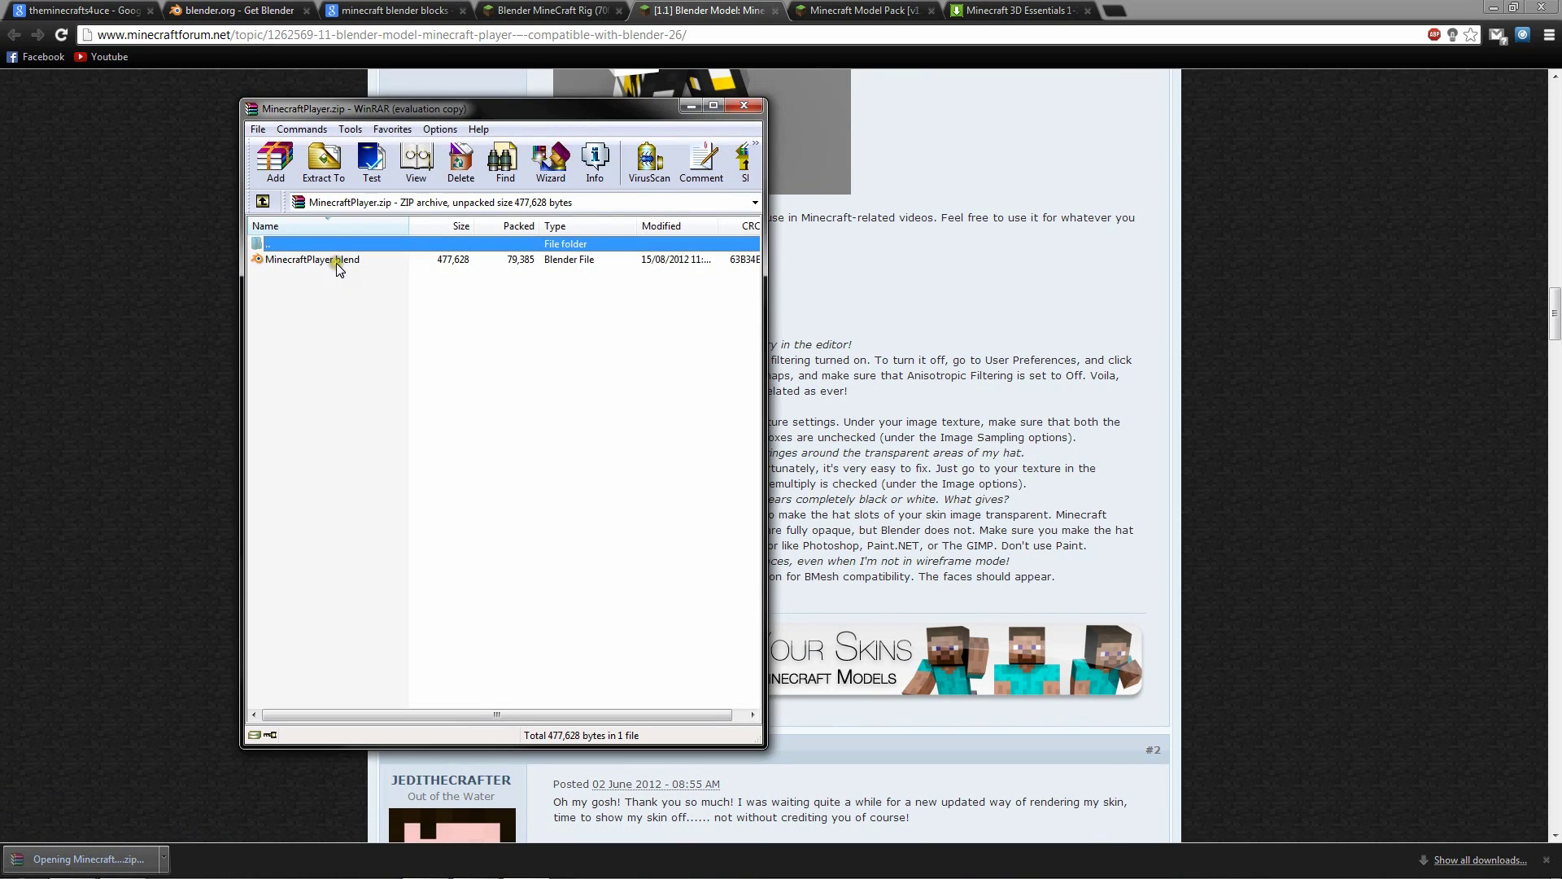
{"action": "left_click", "coordinate": [686, 424]}
{"action": "left_click", "coordinate": [462, 262]}
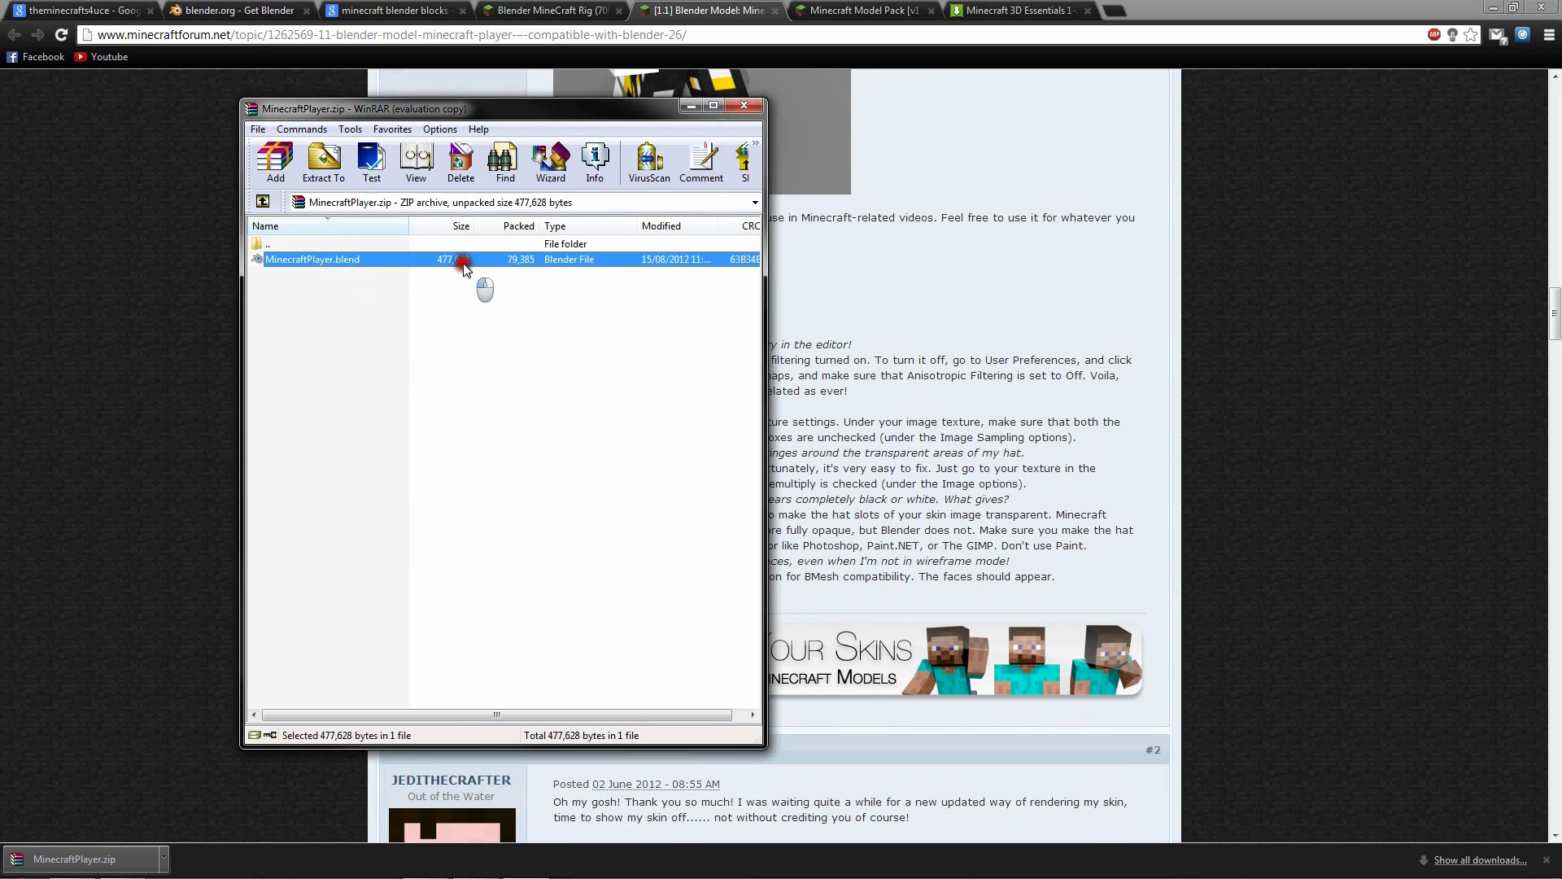
{"action": "left_click_drag", "start_coordinate": [464, 269], "coordinate": [833, 485]}
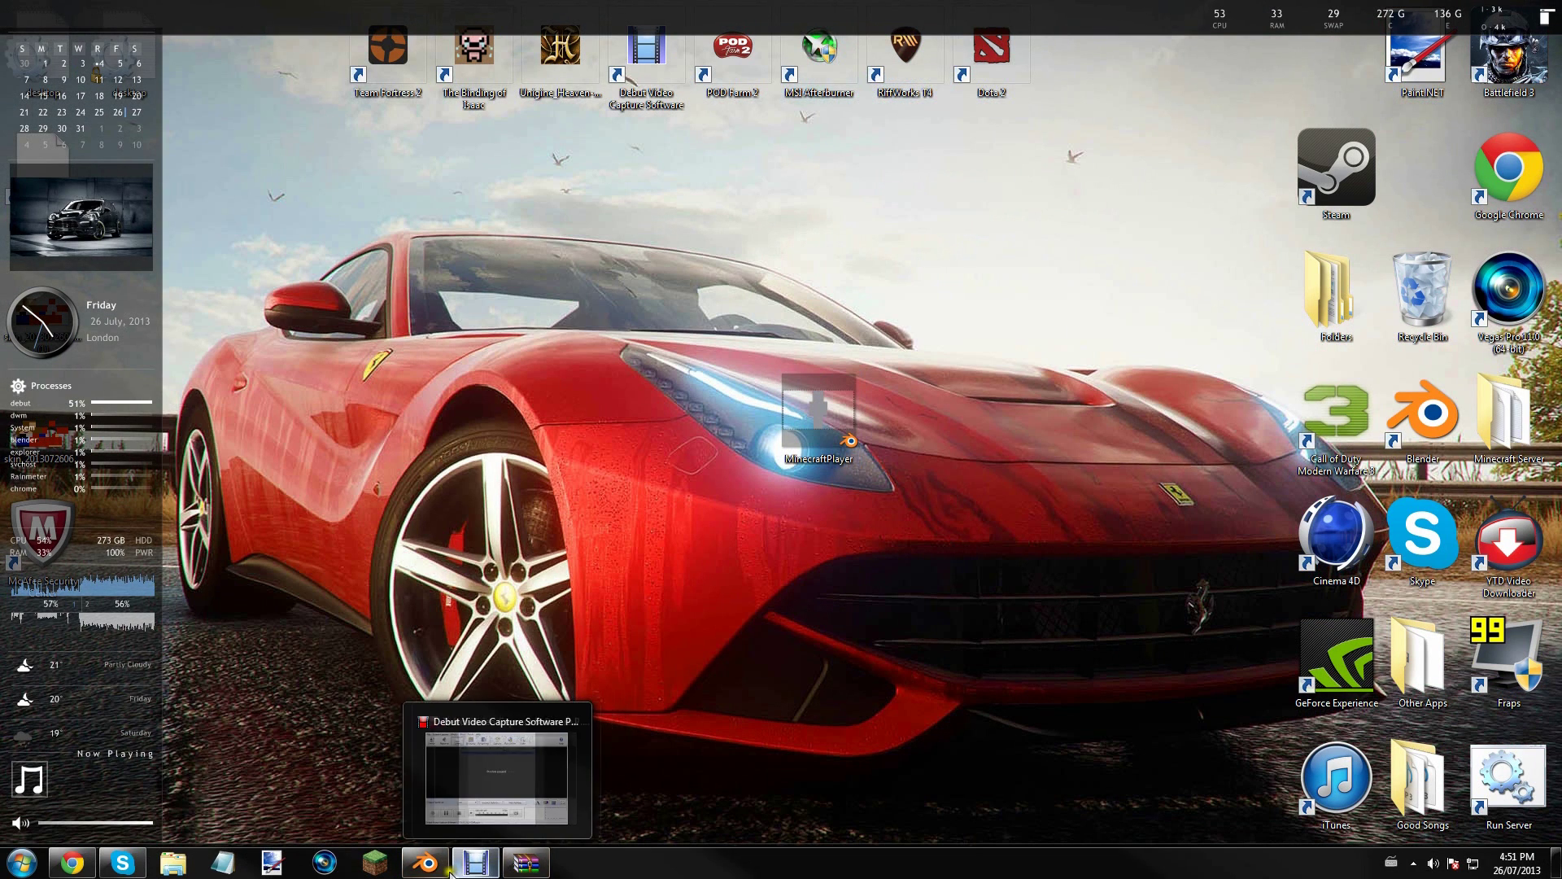
Return Blender from the render result to the scene and set World gather samples to 5
{"action": "mouse_move", "coordinate": [435, 872]}
{"action": "left_click", "coordinate": [434, 873]}
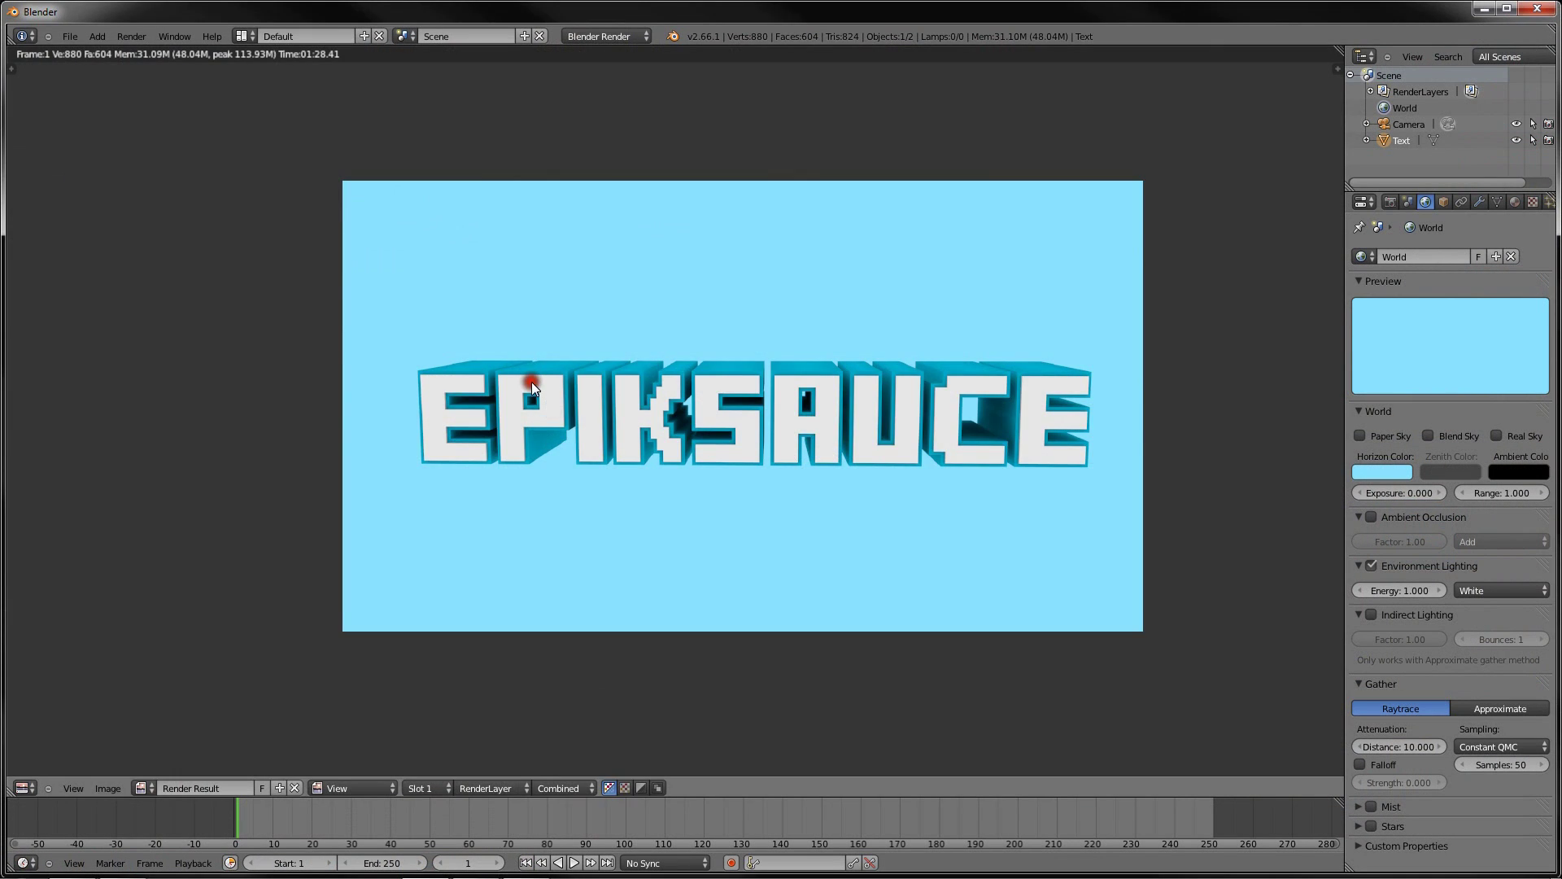
{"action": "key", "text": "Escape"}
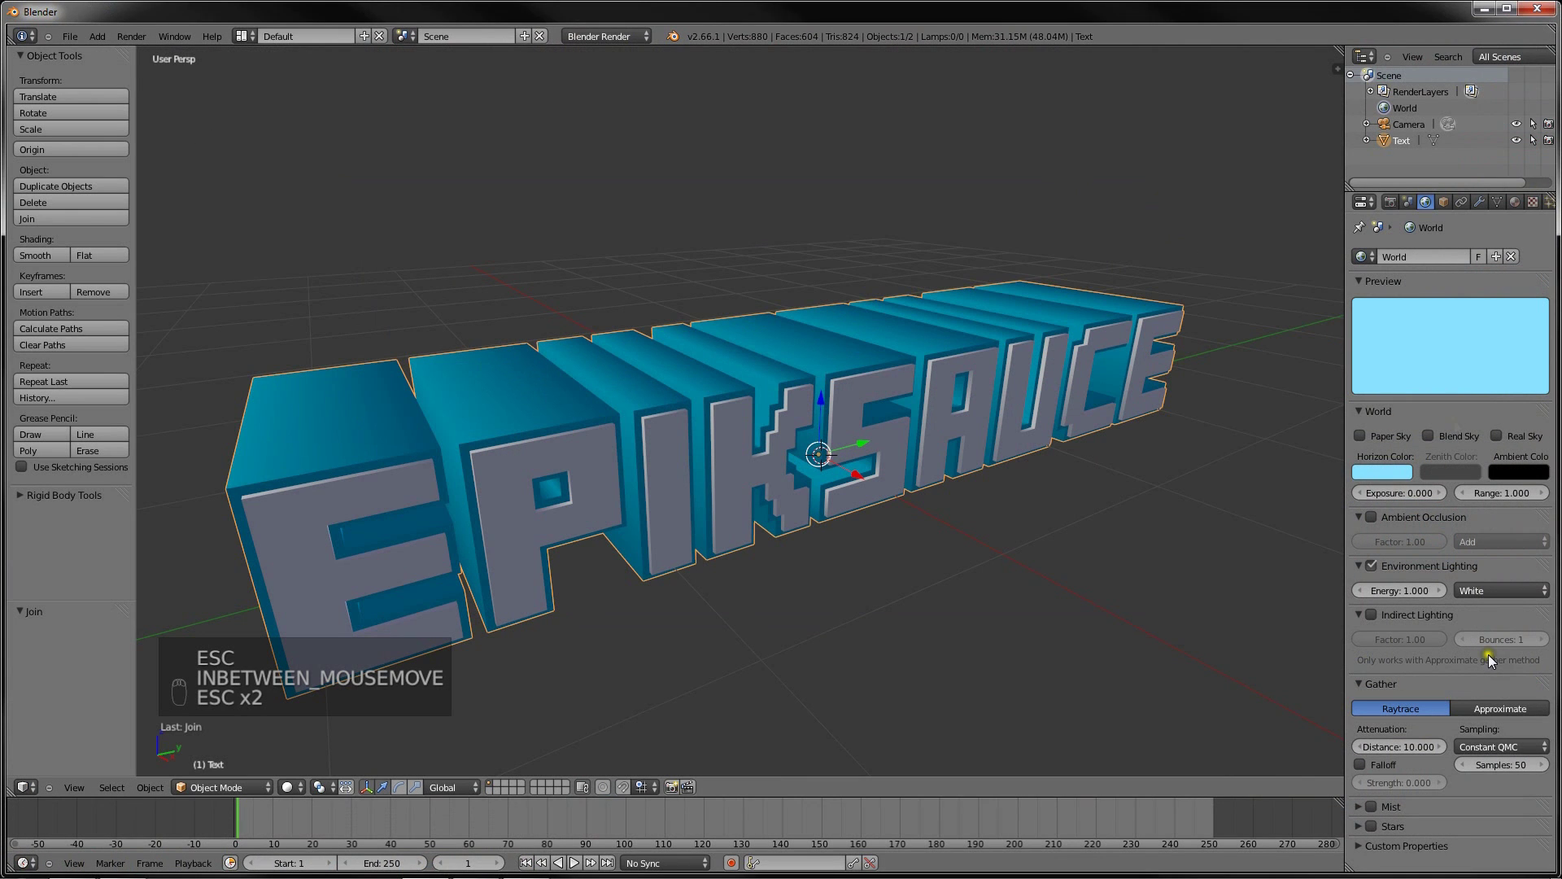
{"action": "left_click", "coordinate": [1501, 764]}
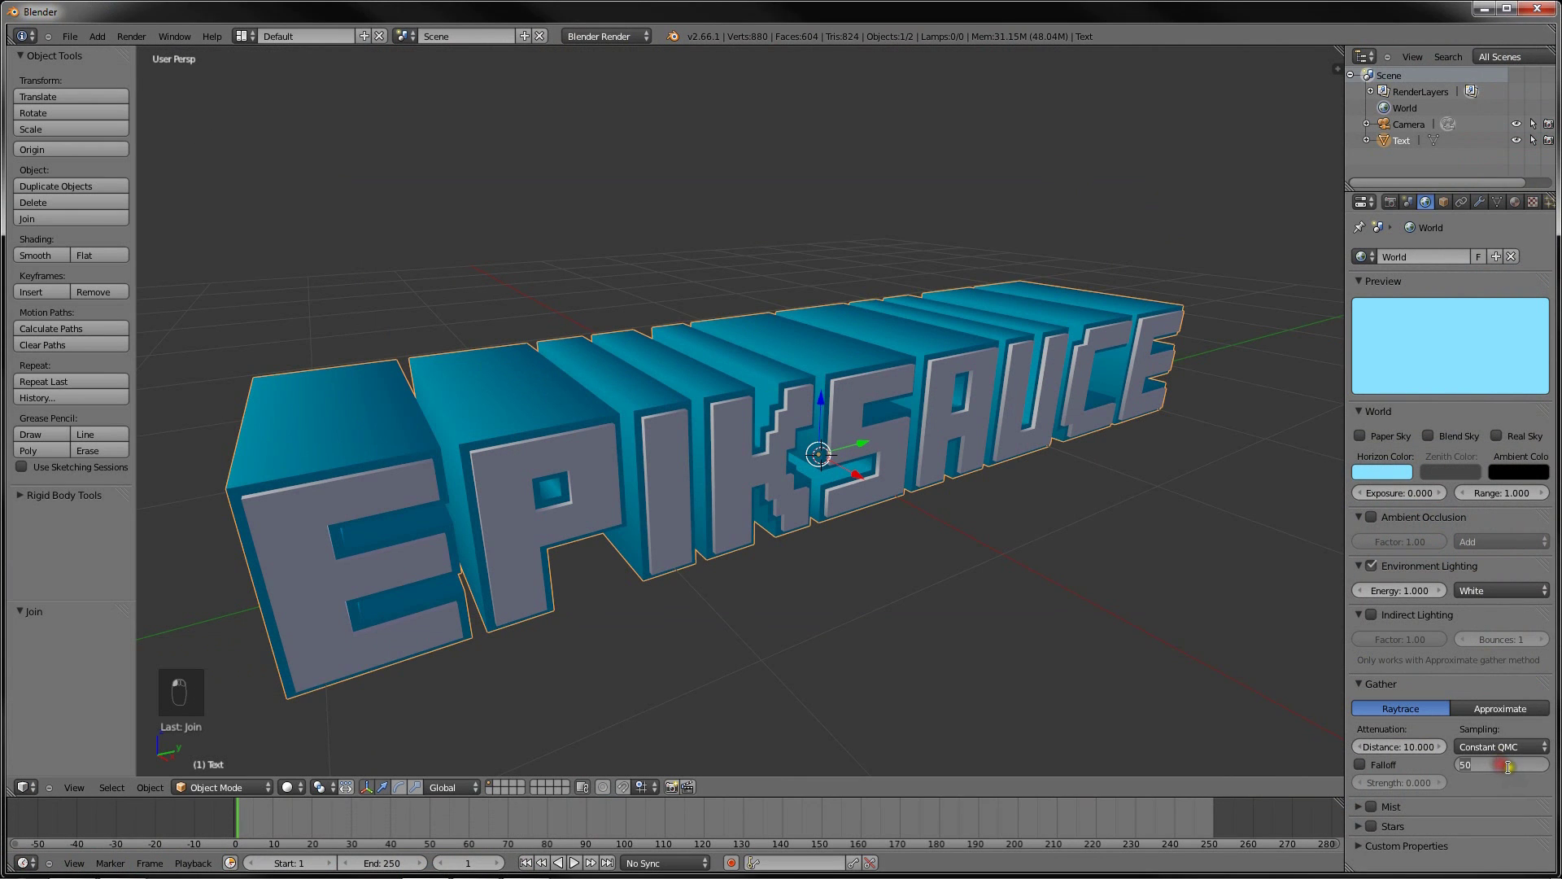
{"action": "type", "text": "5"}
{"action": "key", "text": "Return"}
Zoom out and start File > Append to import from another blend file
{"action": "scroll", "coordinate": [1057, 520], "scroll_direction": "down", "scroll_amount": 2}
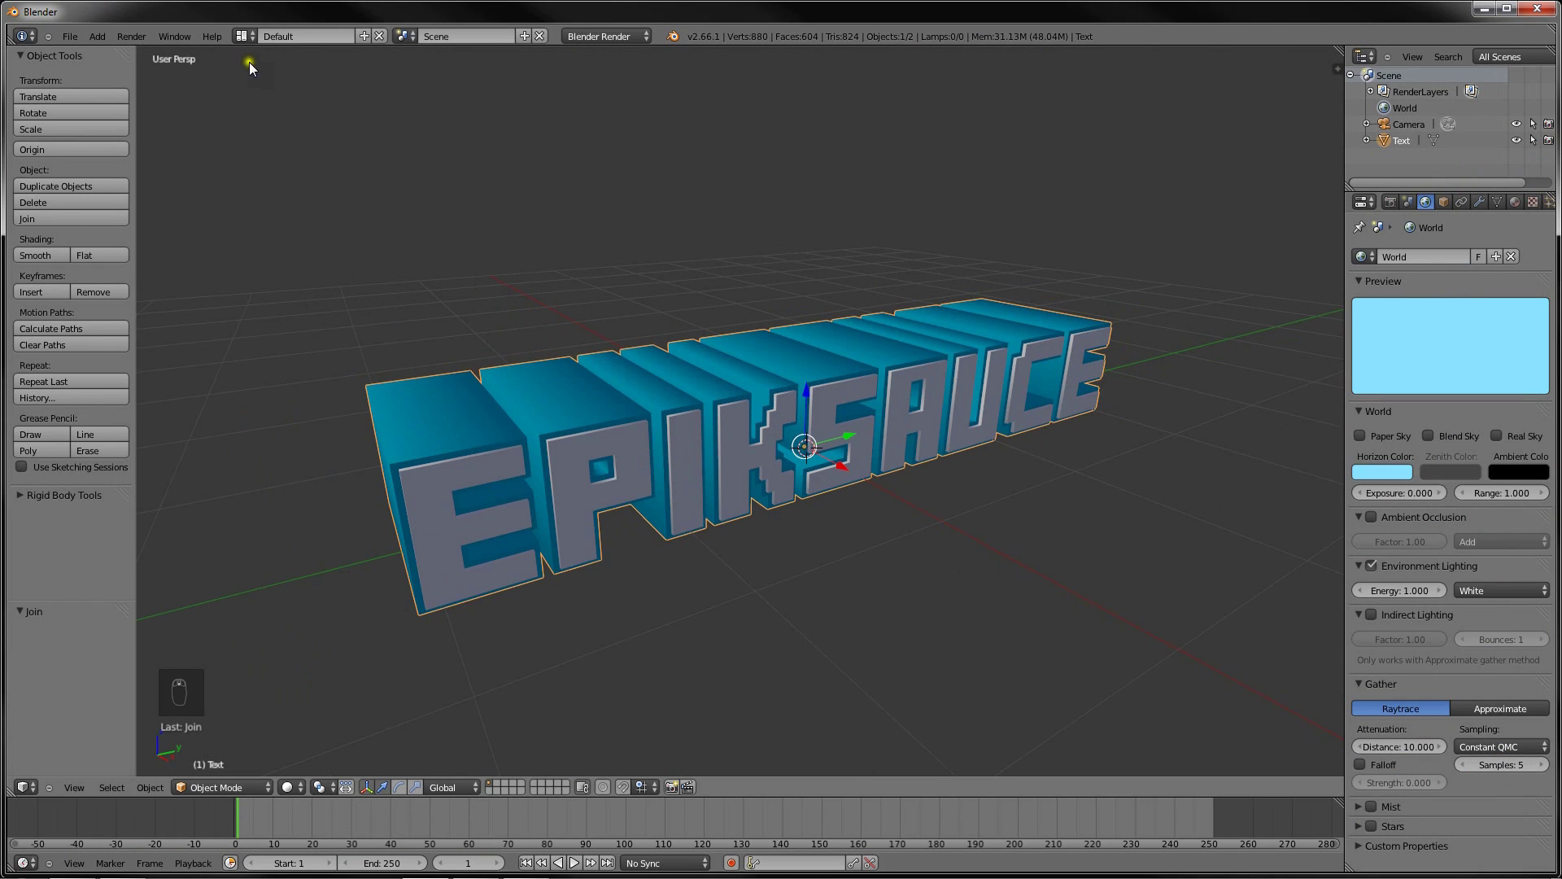
{"action": "left_click", "coordinate": [71, 36]}
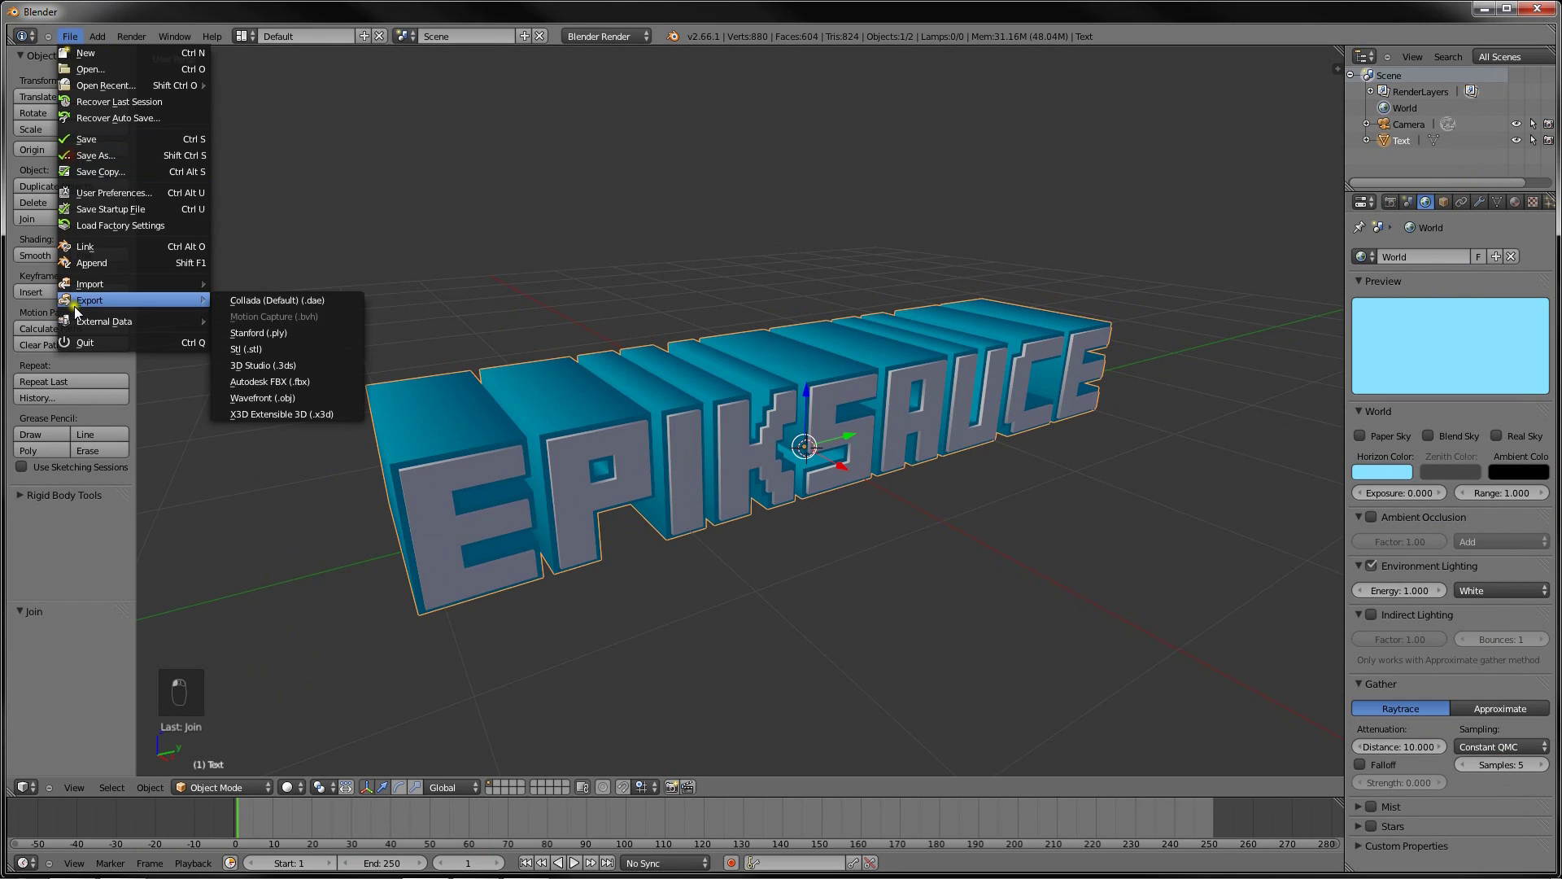
{"action": "left_click", "coordinate": [98, 263]}
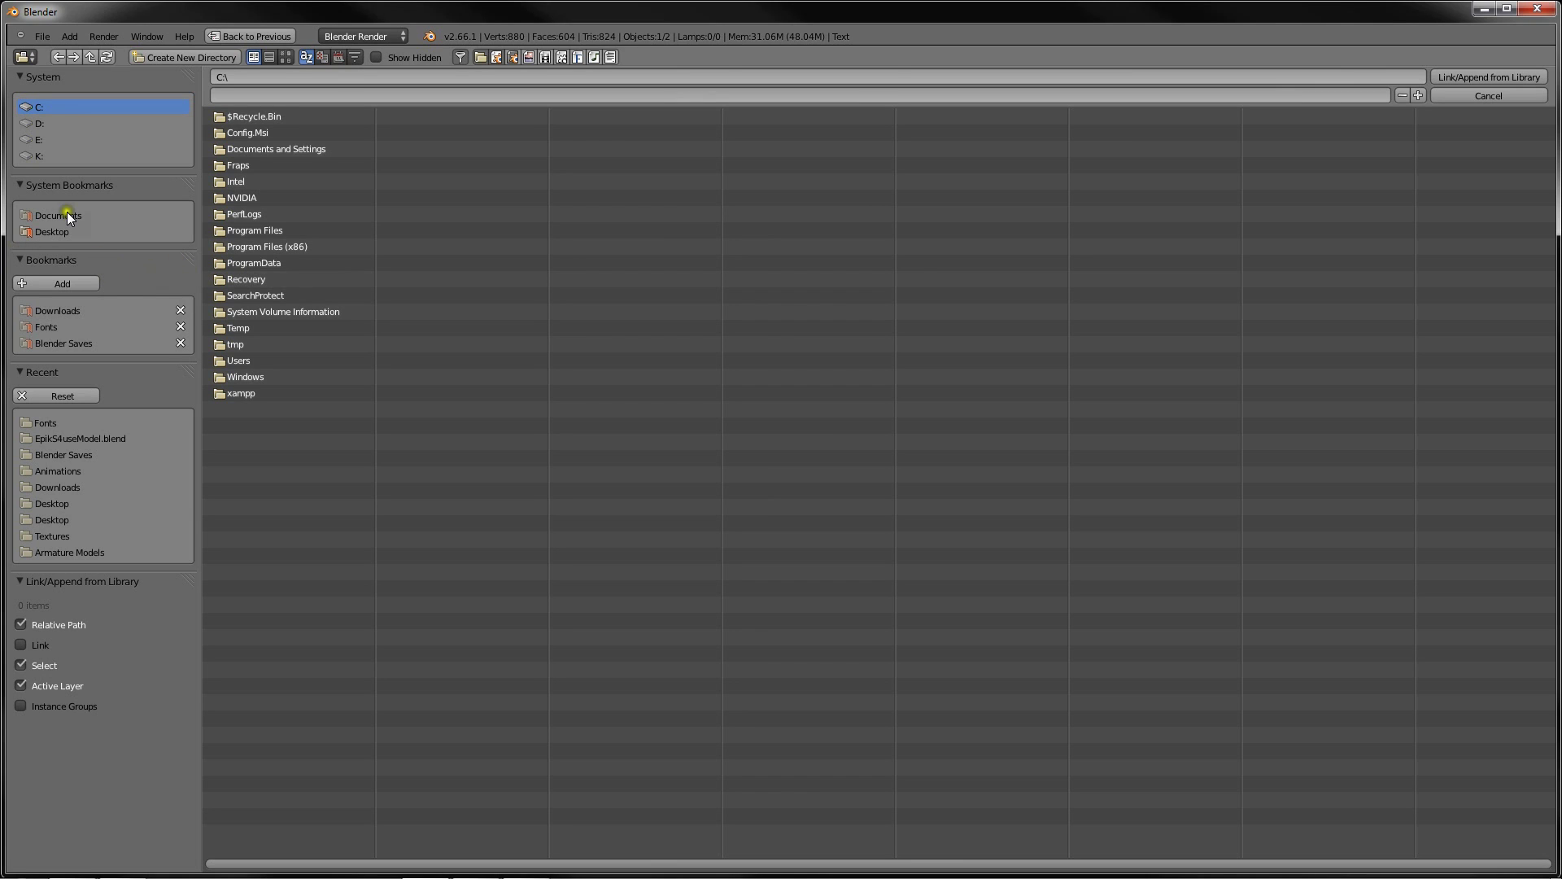
Browse to Desktop/MinecraftPlayer.blend/Object and select Player and PlayerArmature
{"action": "left_click", "coordinate": [54, 230]}
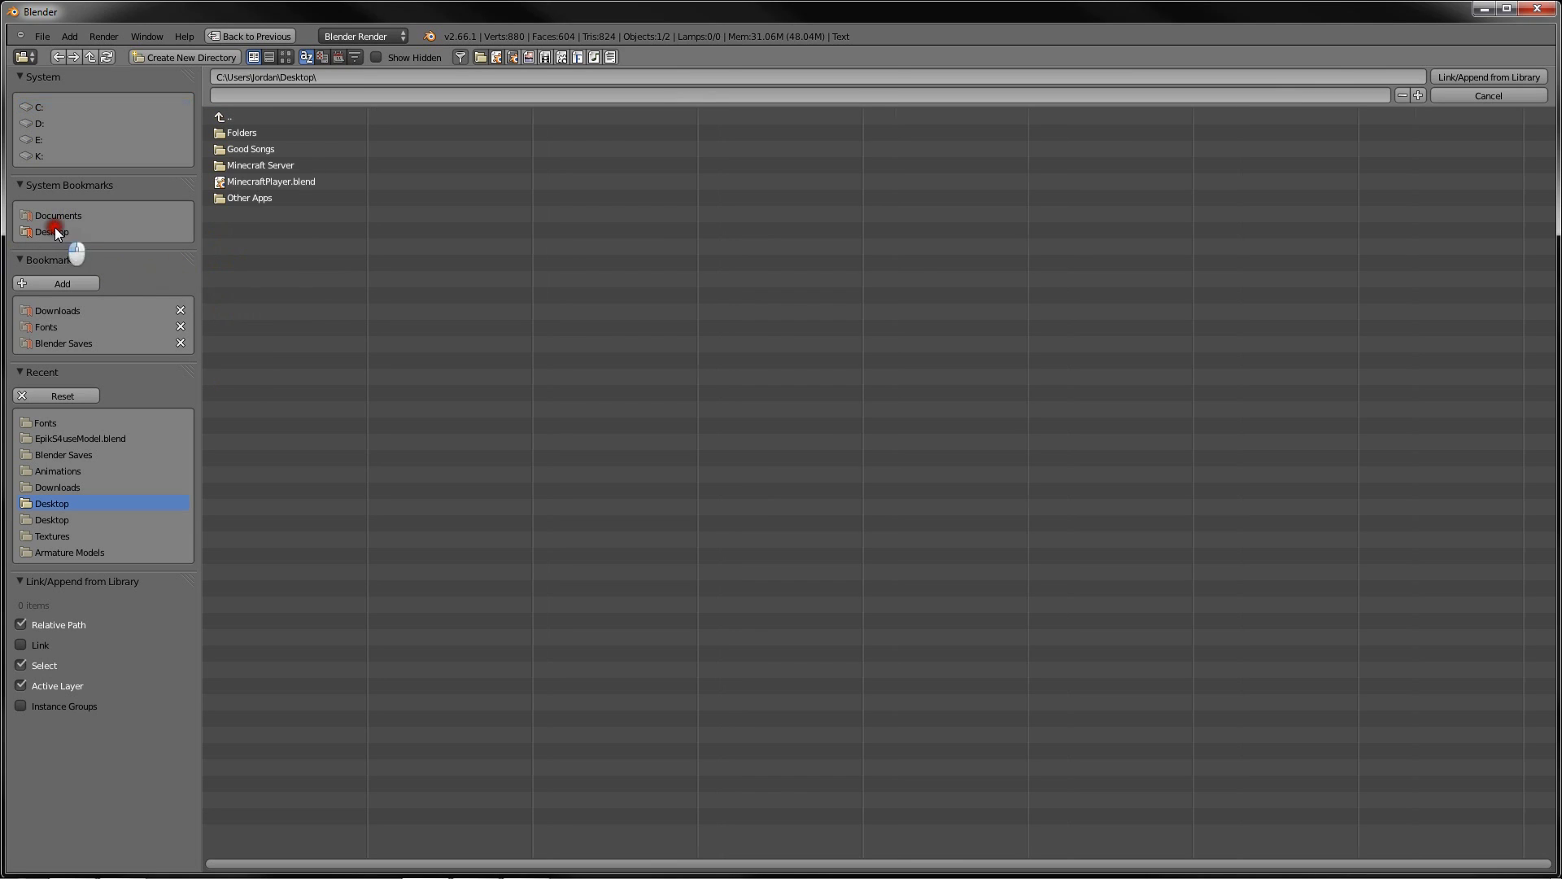
{"action": "left_click", "coordinate": [255, 181]}
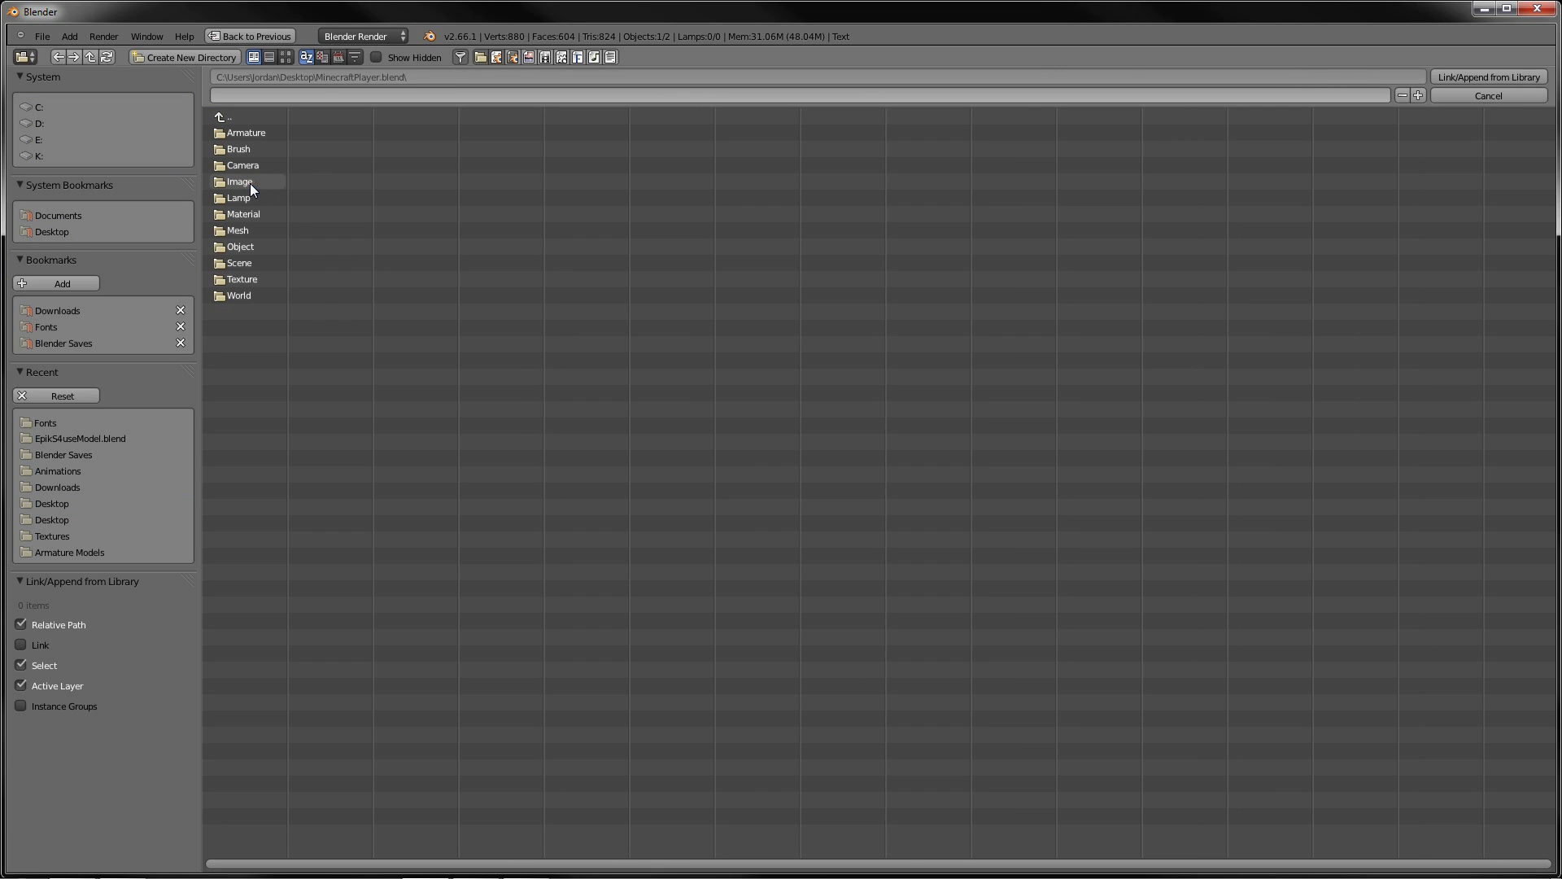
{"action": "left_click", "coordinate": [244, 246]}
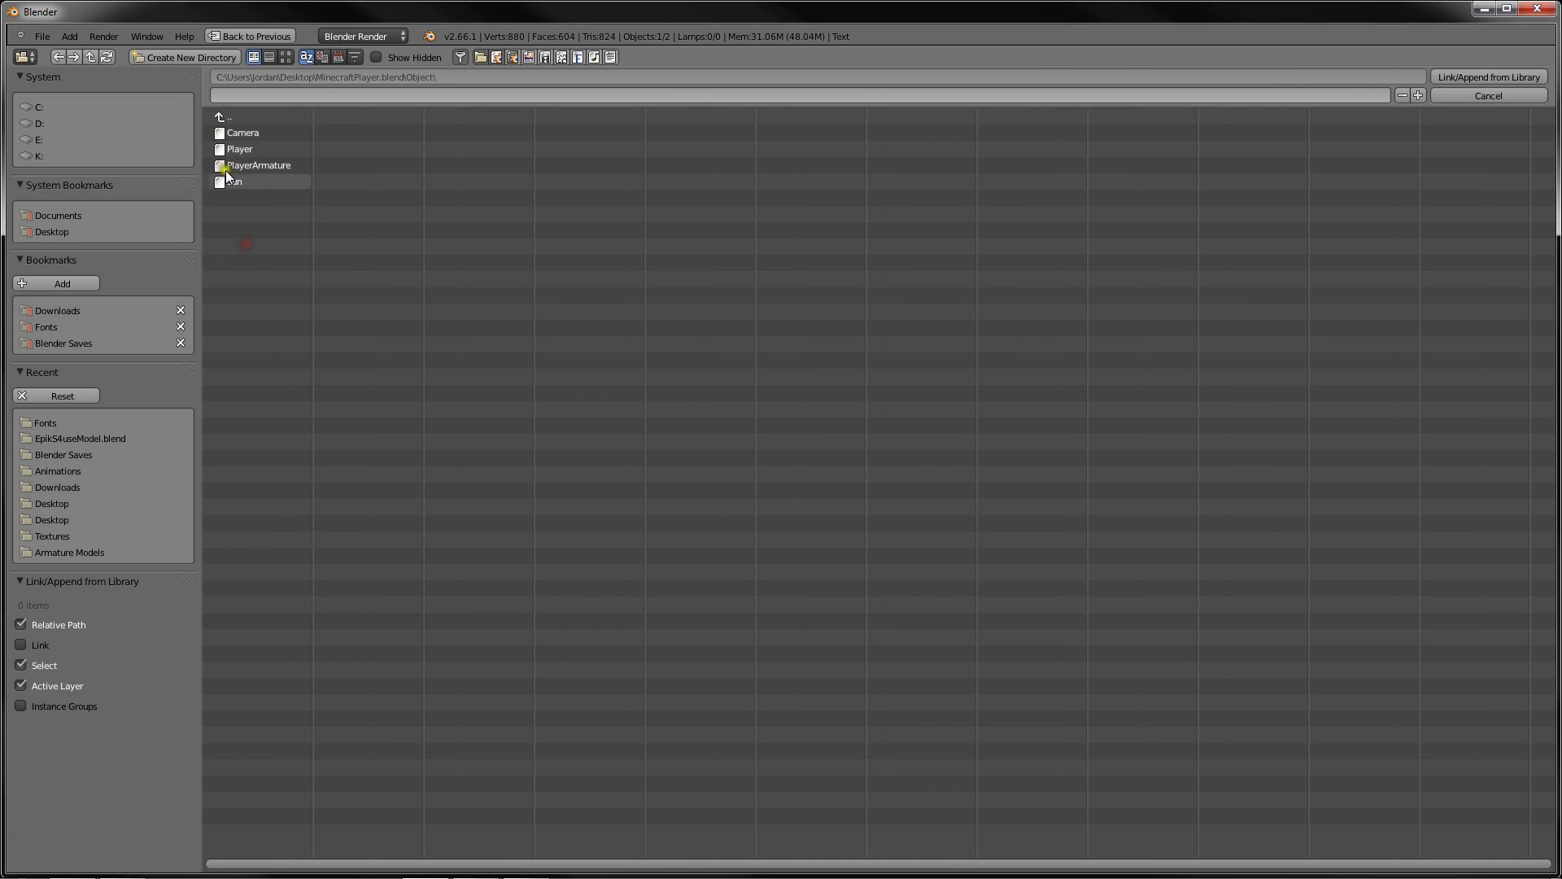
{"action": "left_click", "coordinate": [269, 148]}
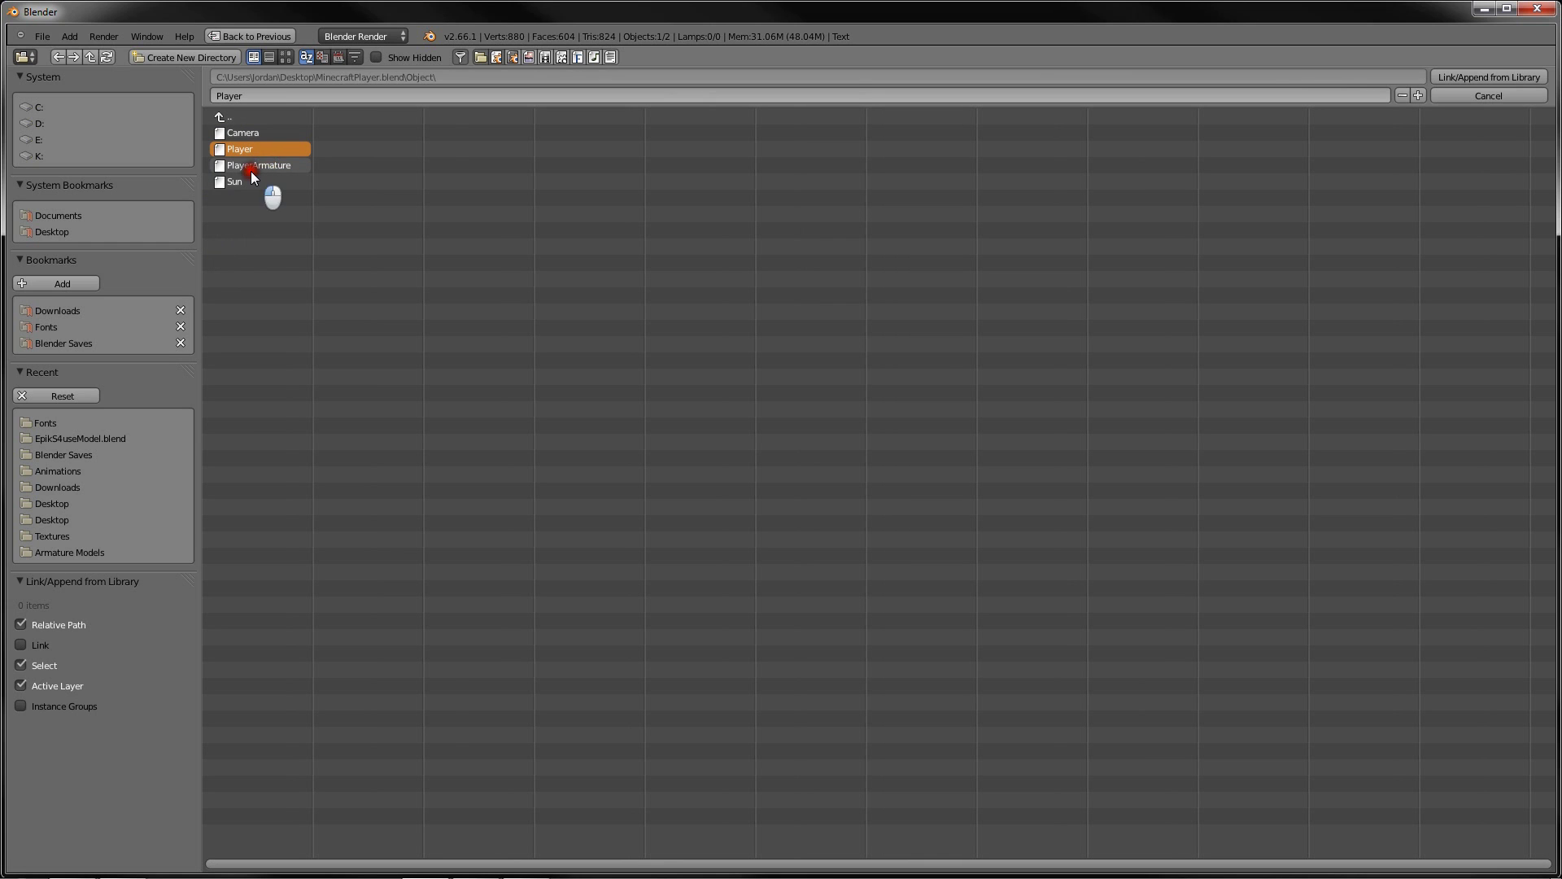
{"action": "left_click", "coordinate": [254, 166], "text": "shift"}
Append the chosen objects, then scale the player to 0.4 and then 1.7
{"action": "left_click", "coordinate": [1510, 77]}
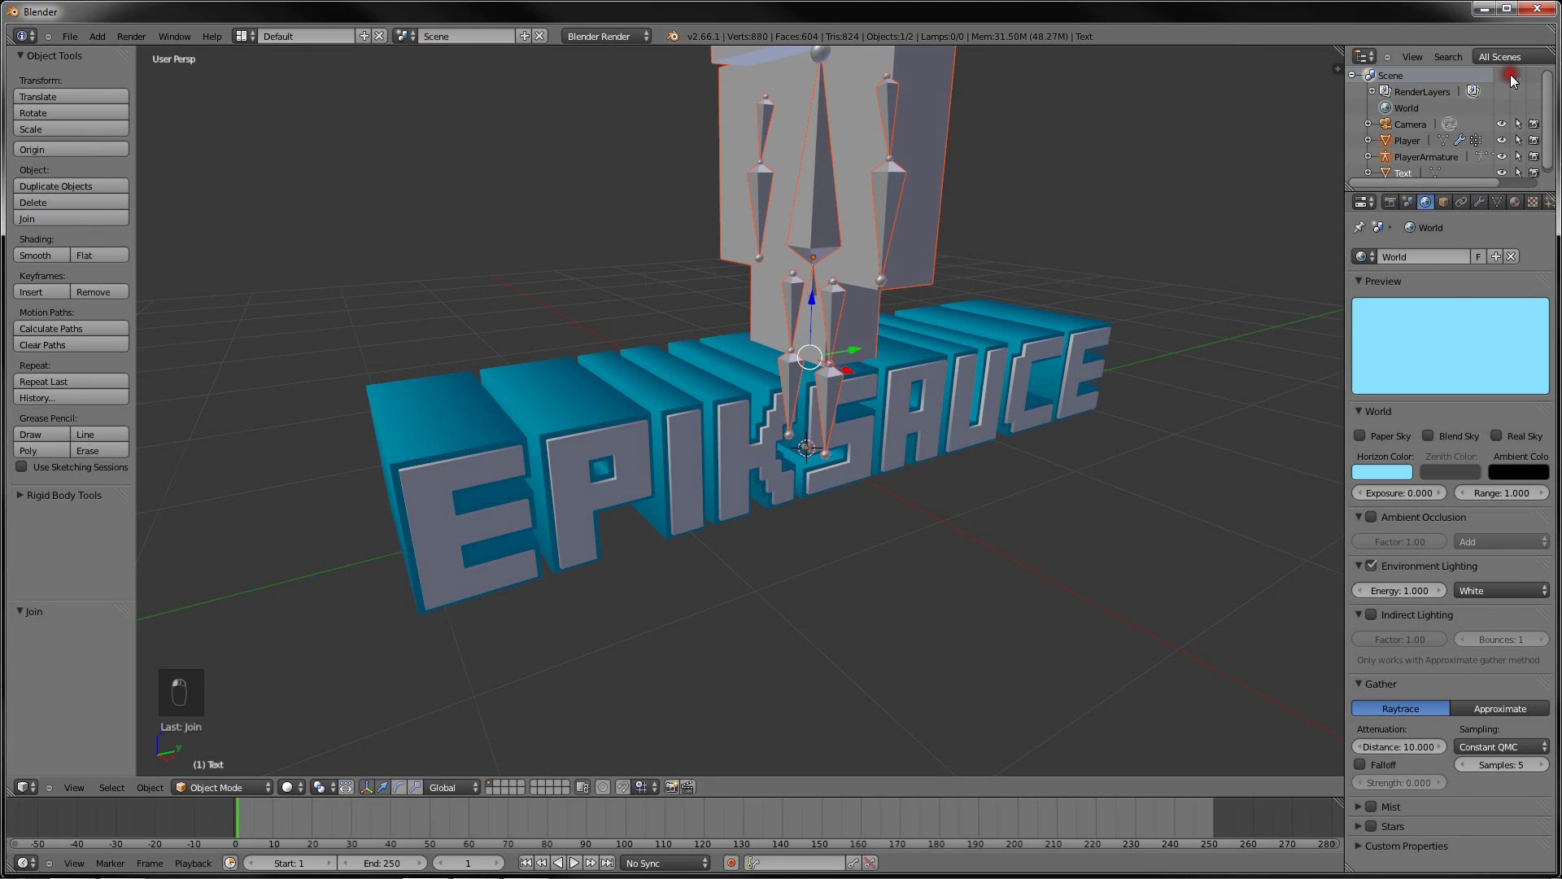
{"action": "middle_click_drag", "start_coordinate": [892, 239], "coordinate": [1096, 340]}
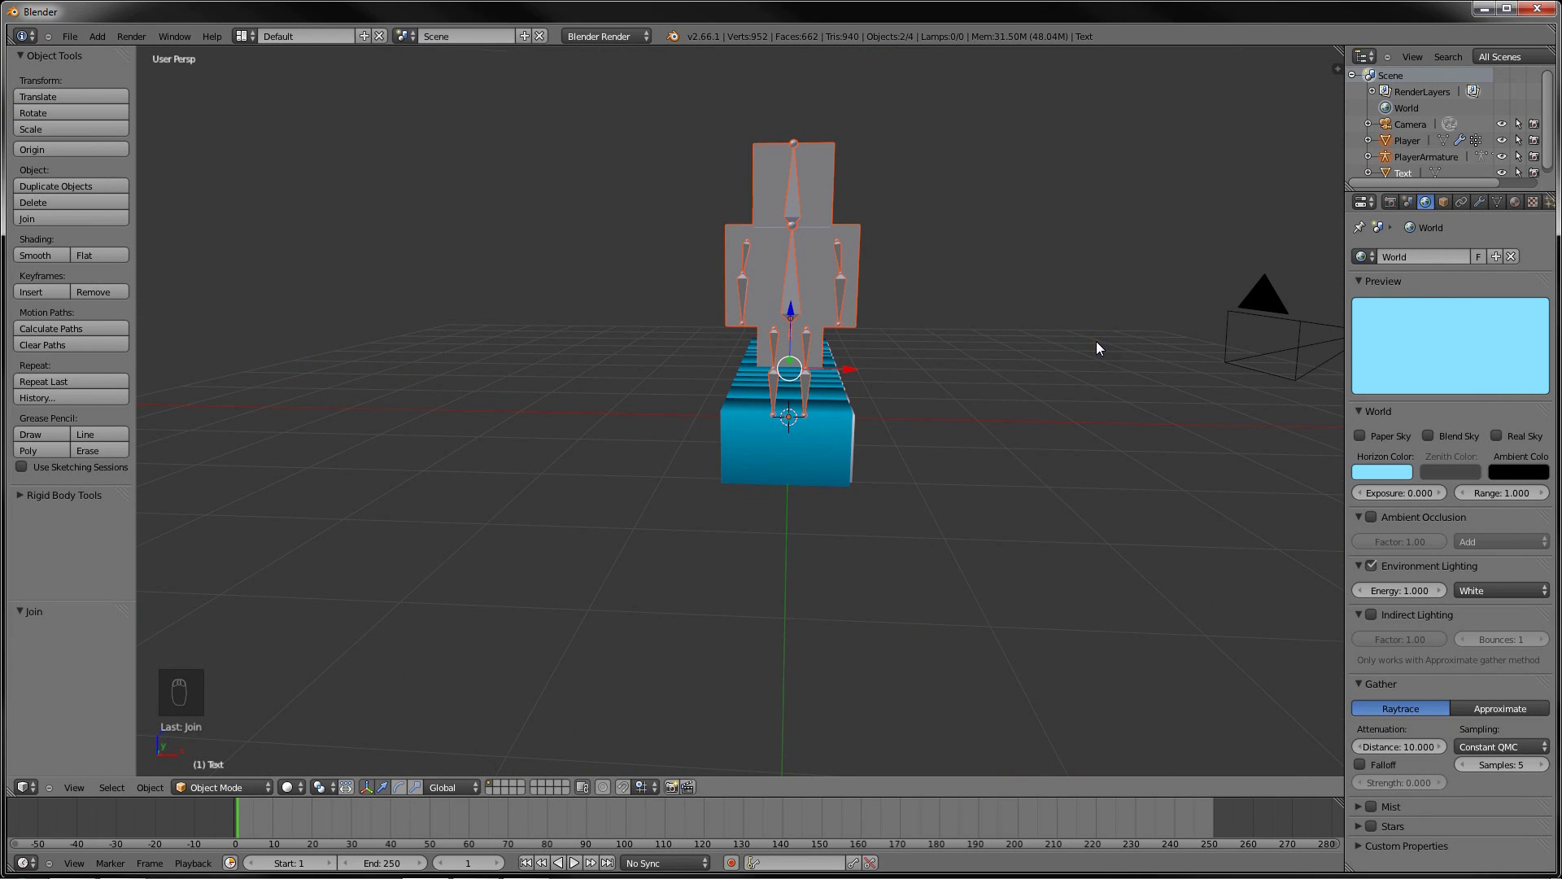
{"action": "key", "text": "s"}
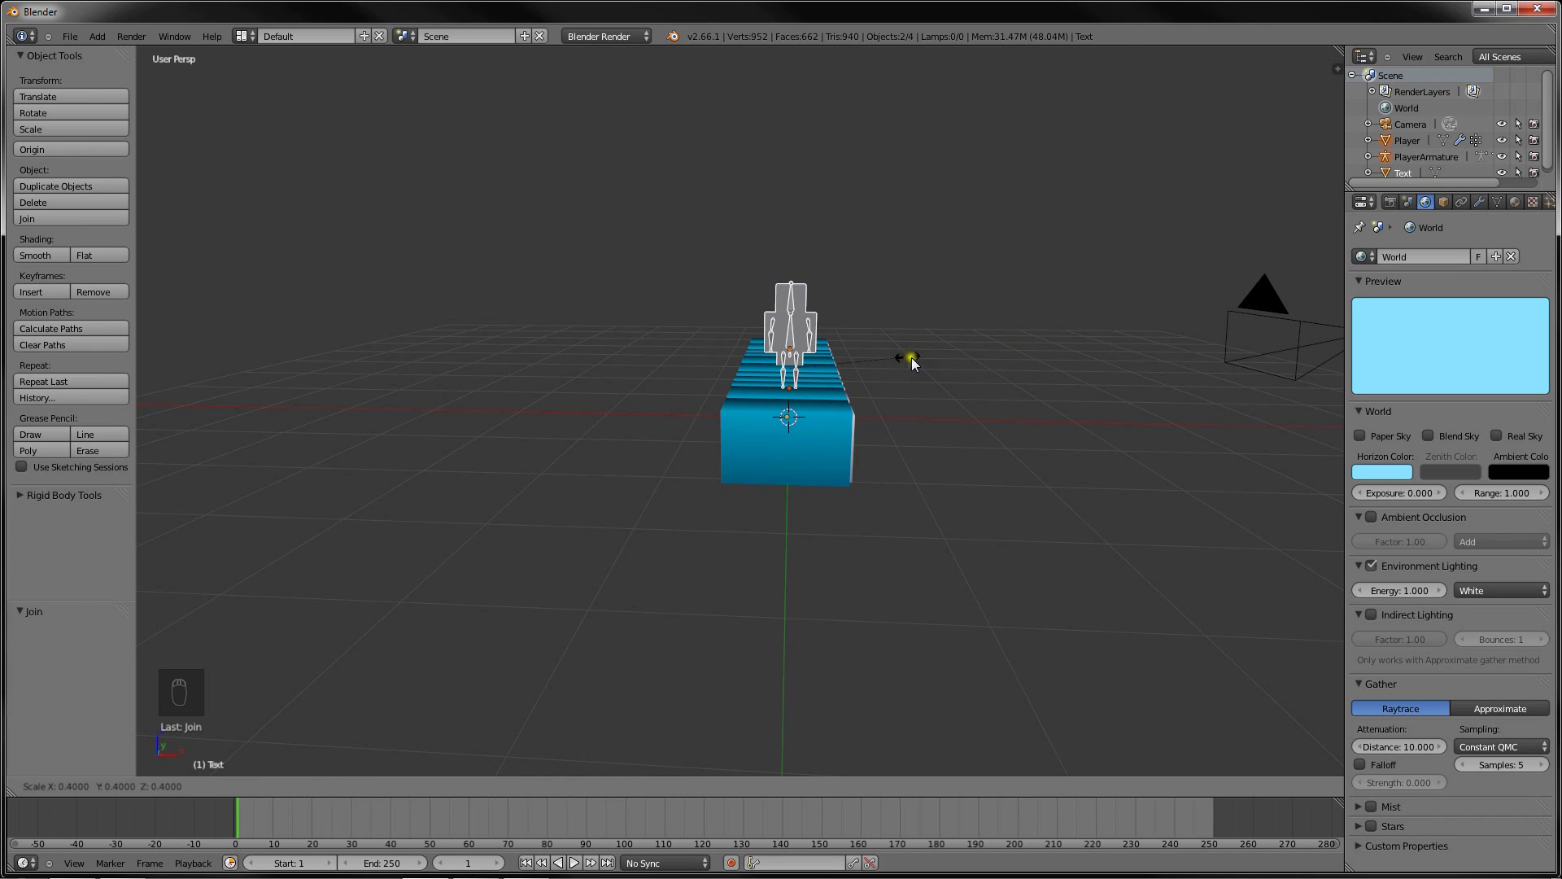
{"action": "left_click", "coordinate": [911, 358]}
{"action": "middle_click_drag", "start_coordinate": [914, 359], "coordinate": [979, 430]}
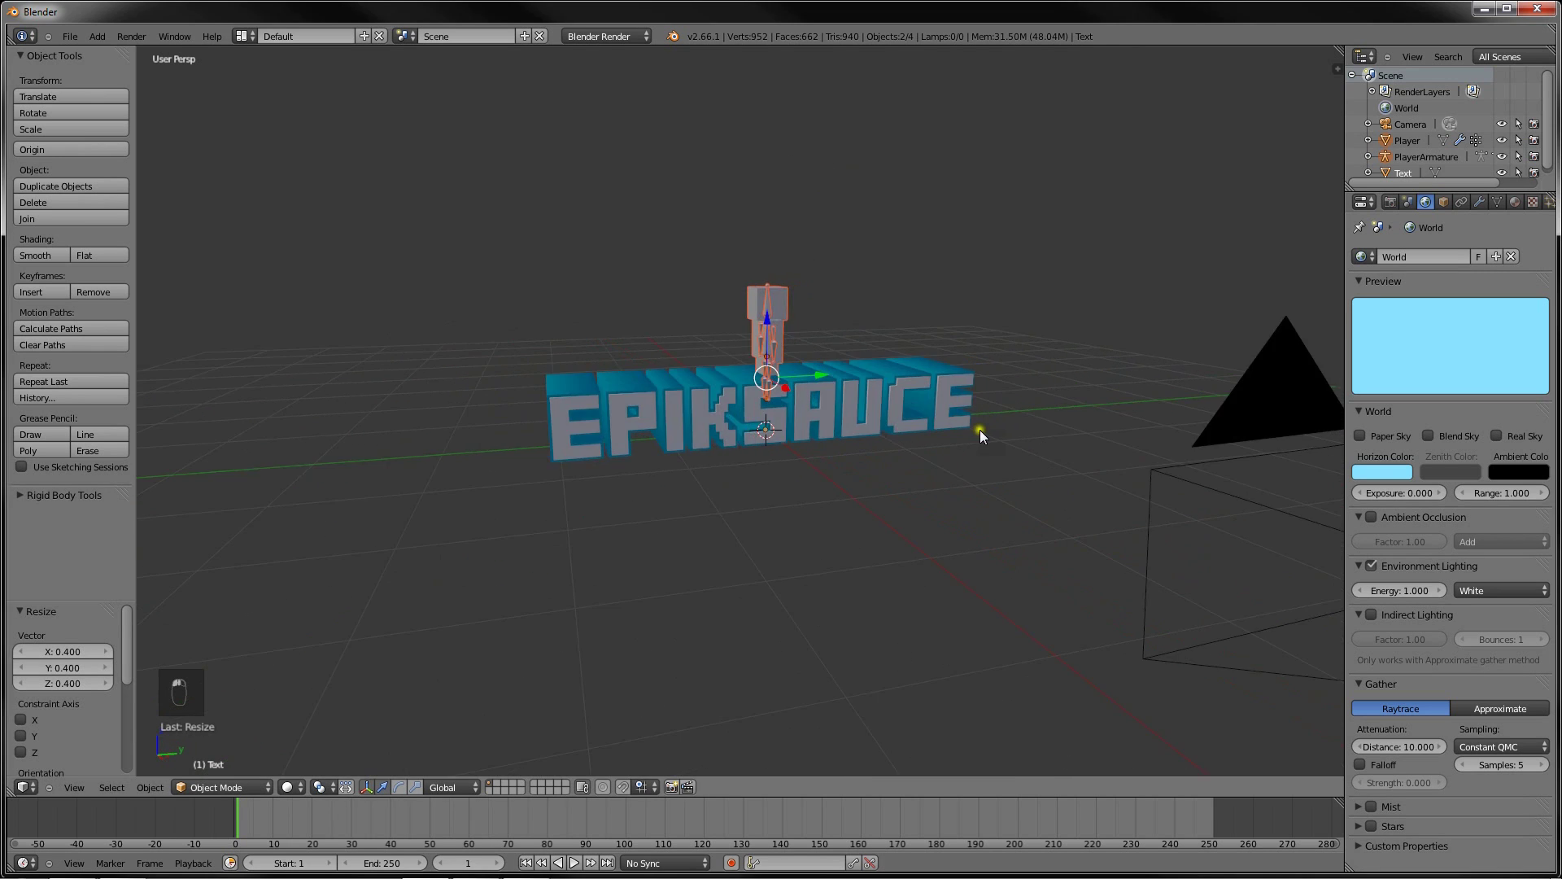
{"action": "key", "text": "s"}
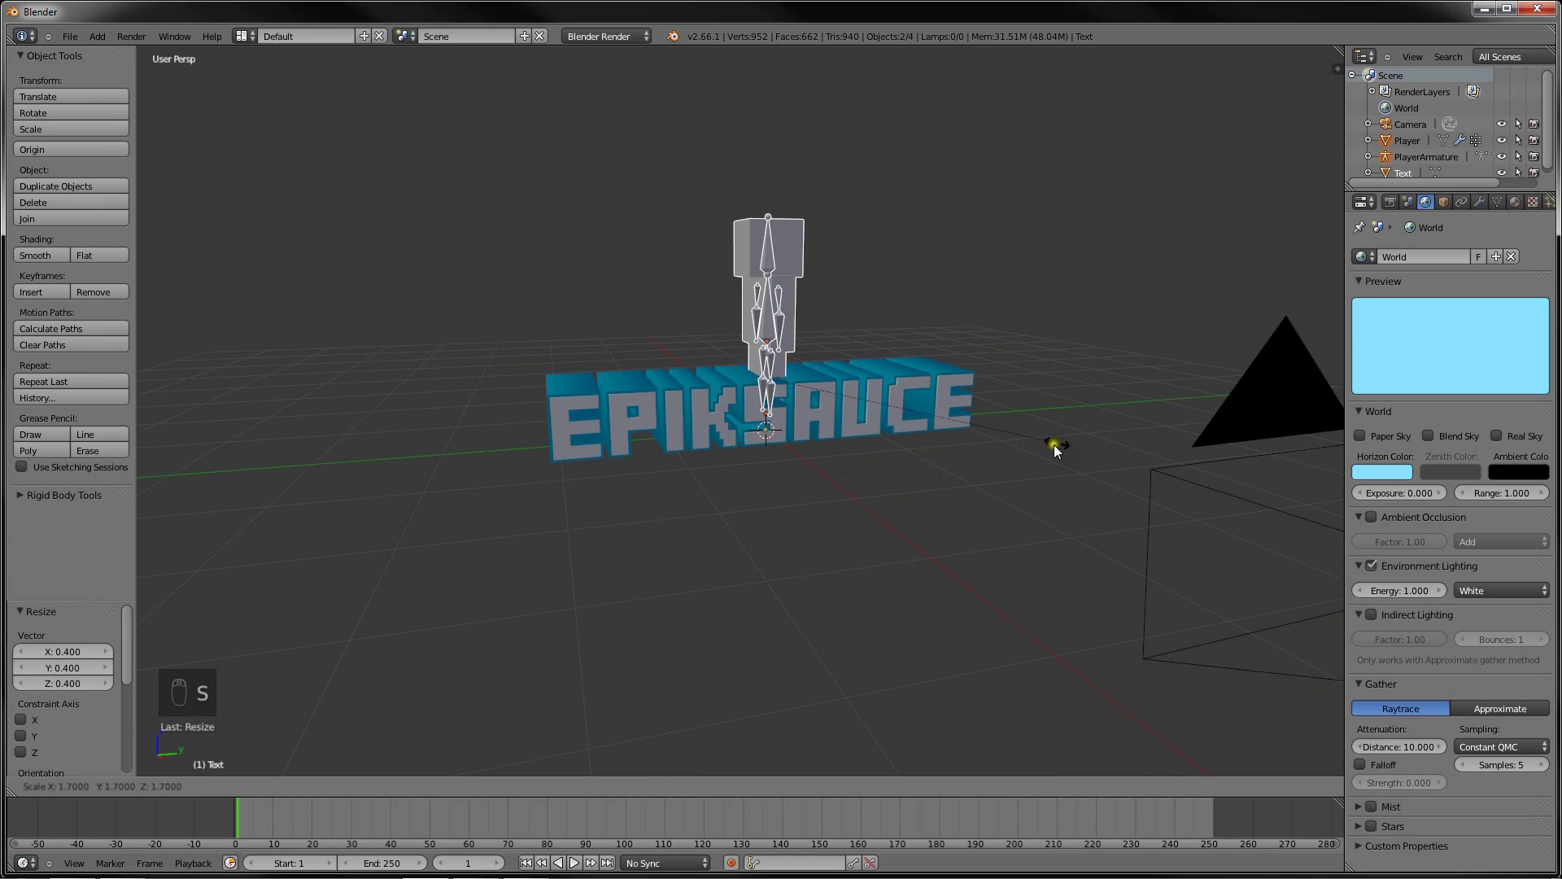
{"action": "left_click", "coordinate": [1051, 444]}
Rotate the player 90° about the Z axis
{"action": "key", "text": "r"}
{"action": "key", "text": "z"}
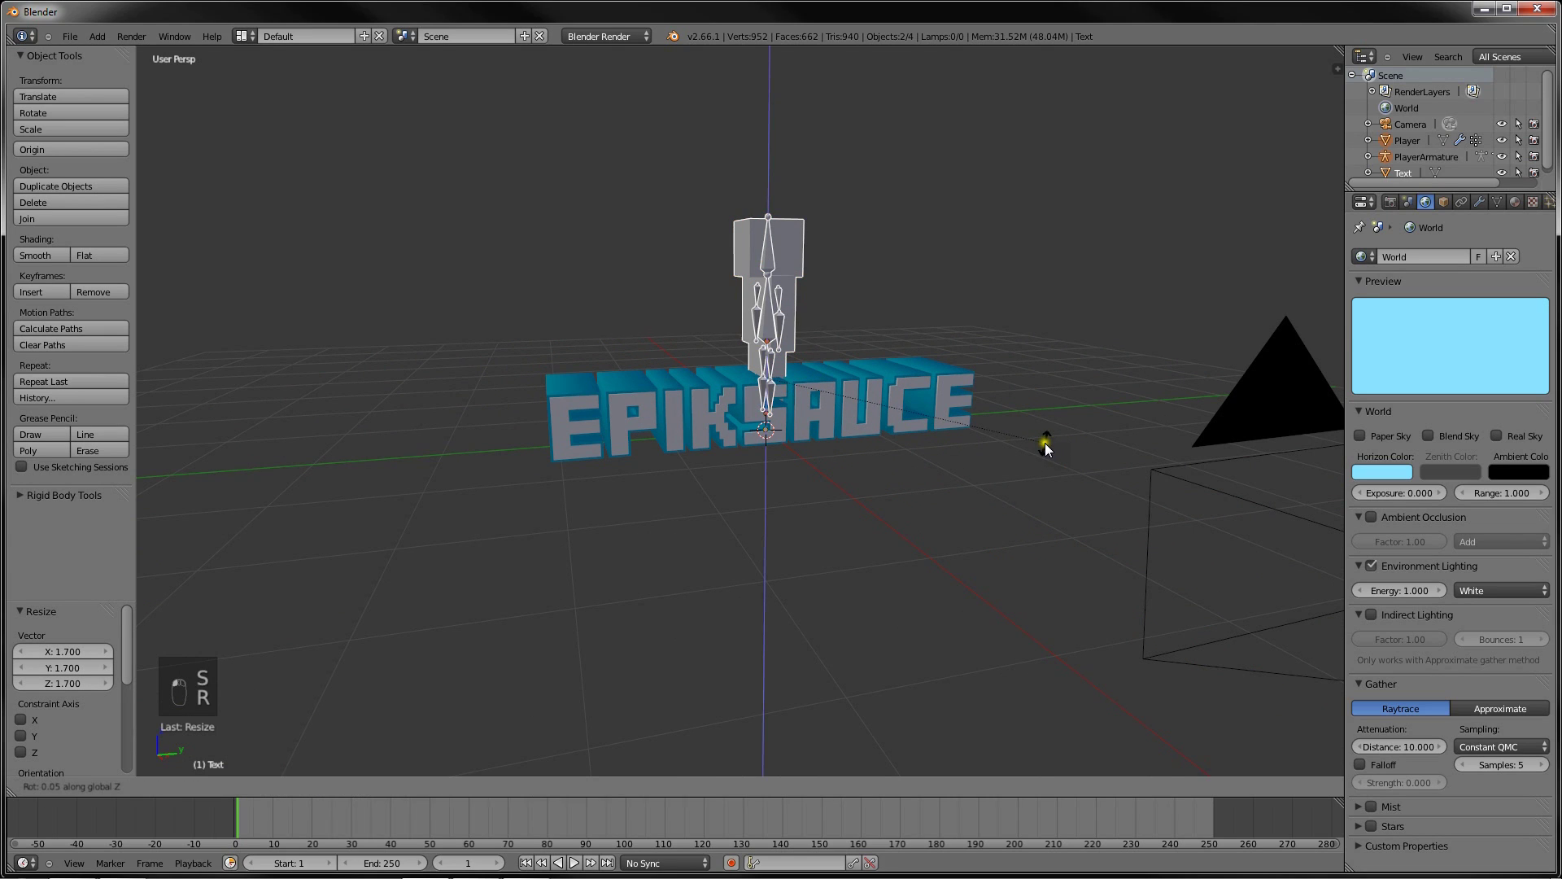
{"action": "key", "text": "r"}
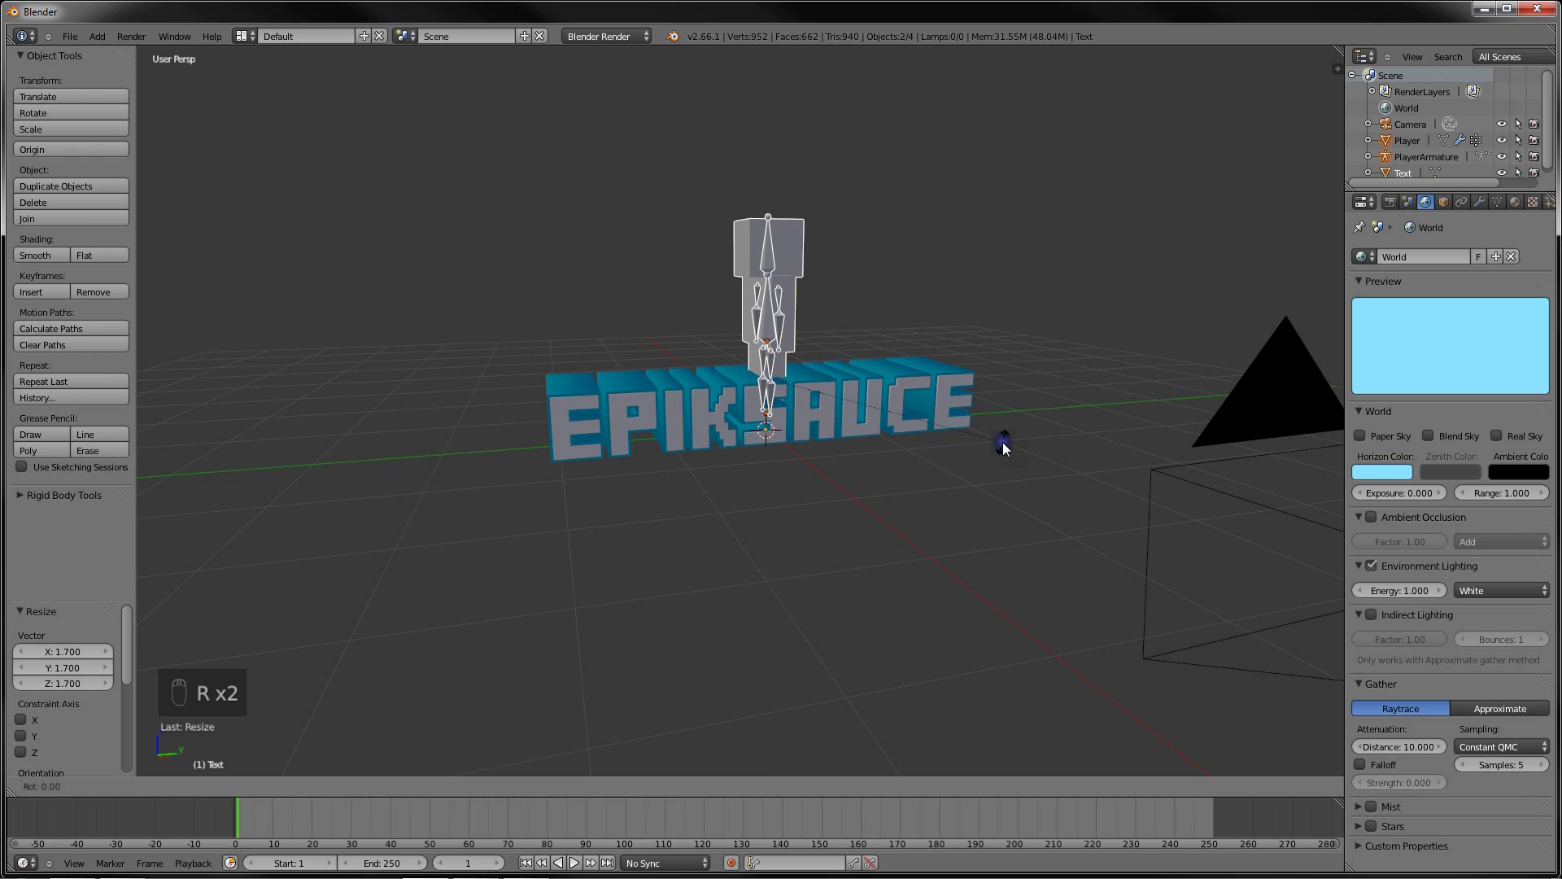
{"action": "type", "text": "90"}
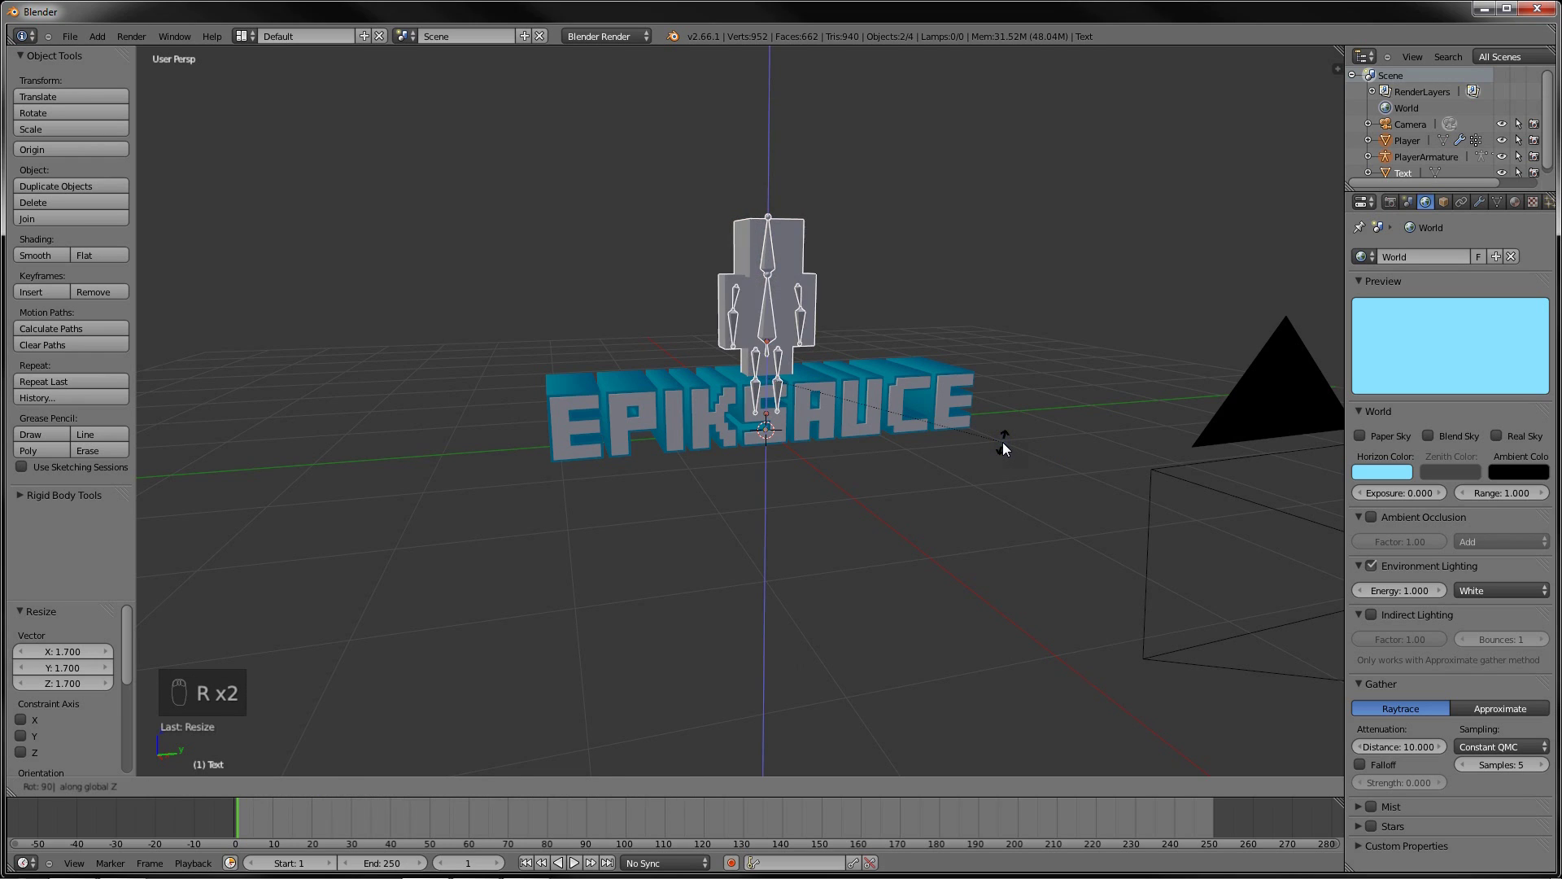
{"action": "left_click", "coordinate": [978, 436]}
Move the player -1.503 along X and lower it 0.108 on Z onto the text
{"action": "middle_click_drag", "start_coordinate": [978, 436], "coordinate": [916, 342]}
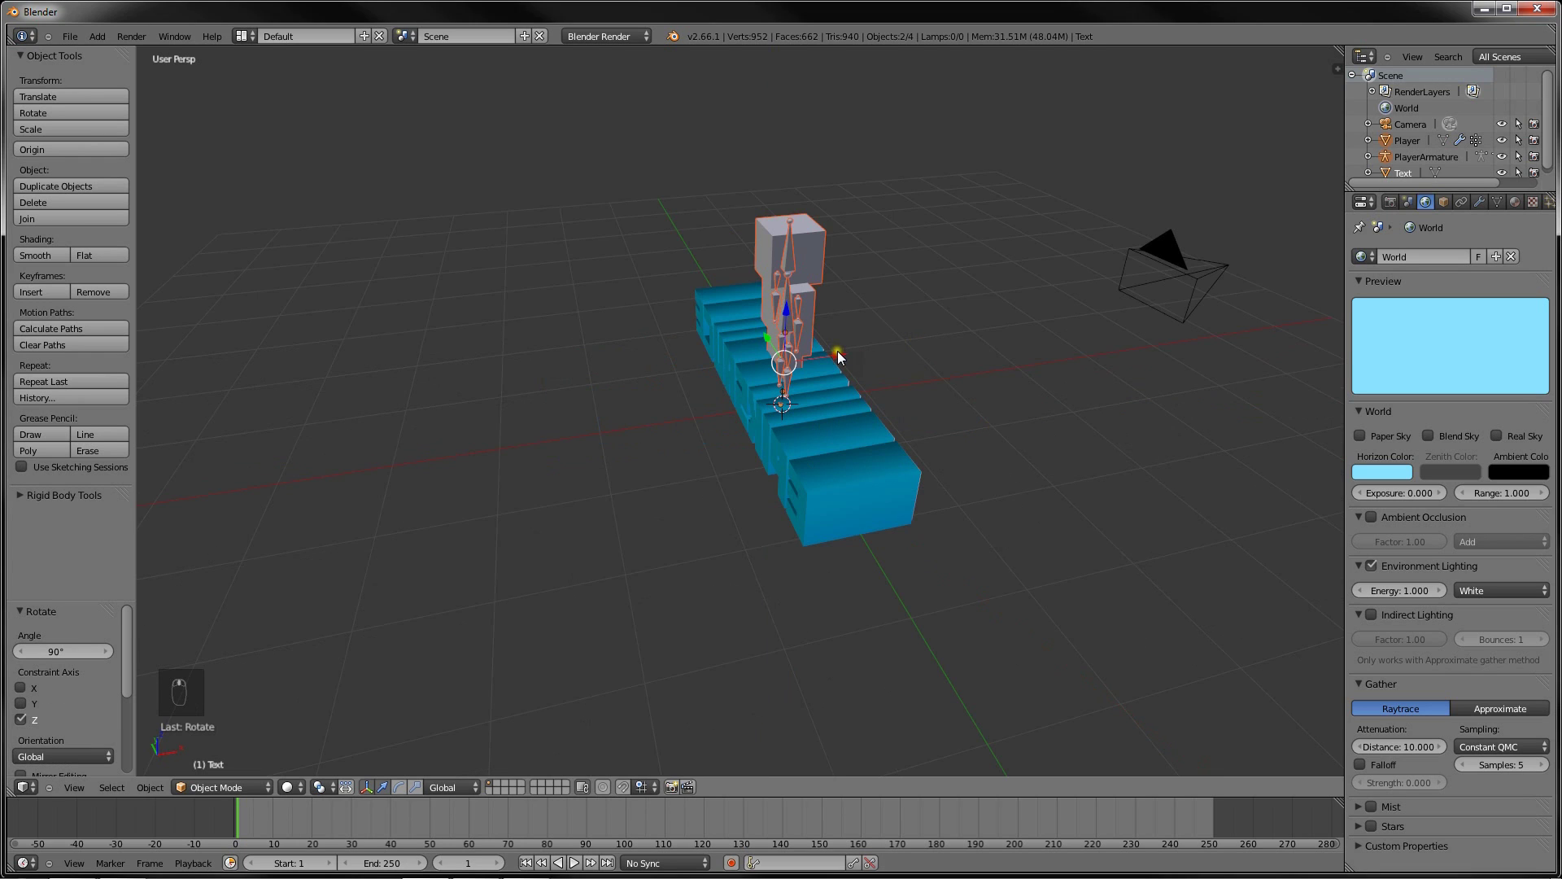
{"action": "key", "text": "g"}
{"action": "key", "text": "x"}
{"action": "left_click", "coordinate": [739, 362]}
{"action": "left_click", "coordinate": [693, 346]}
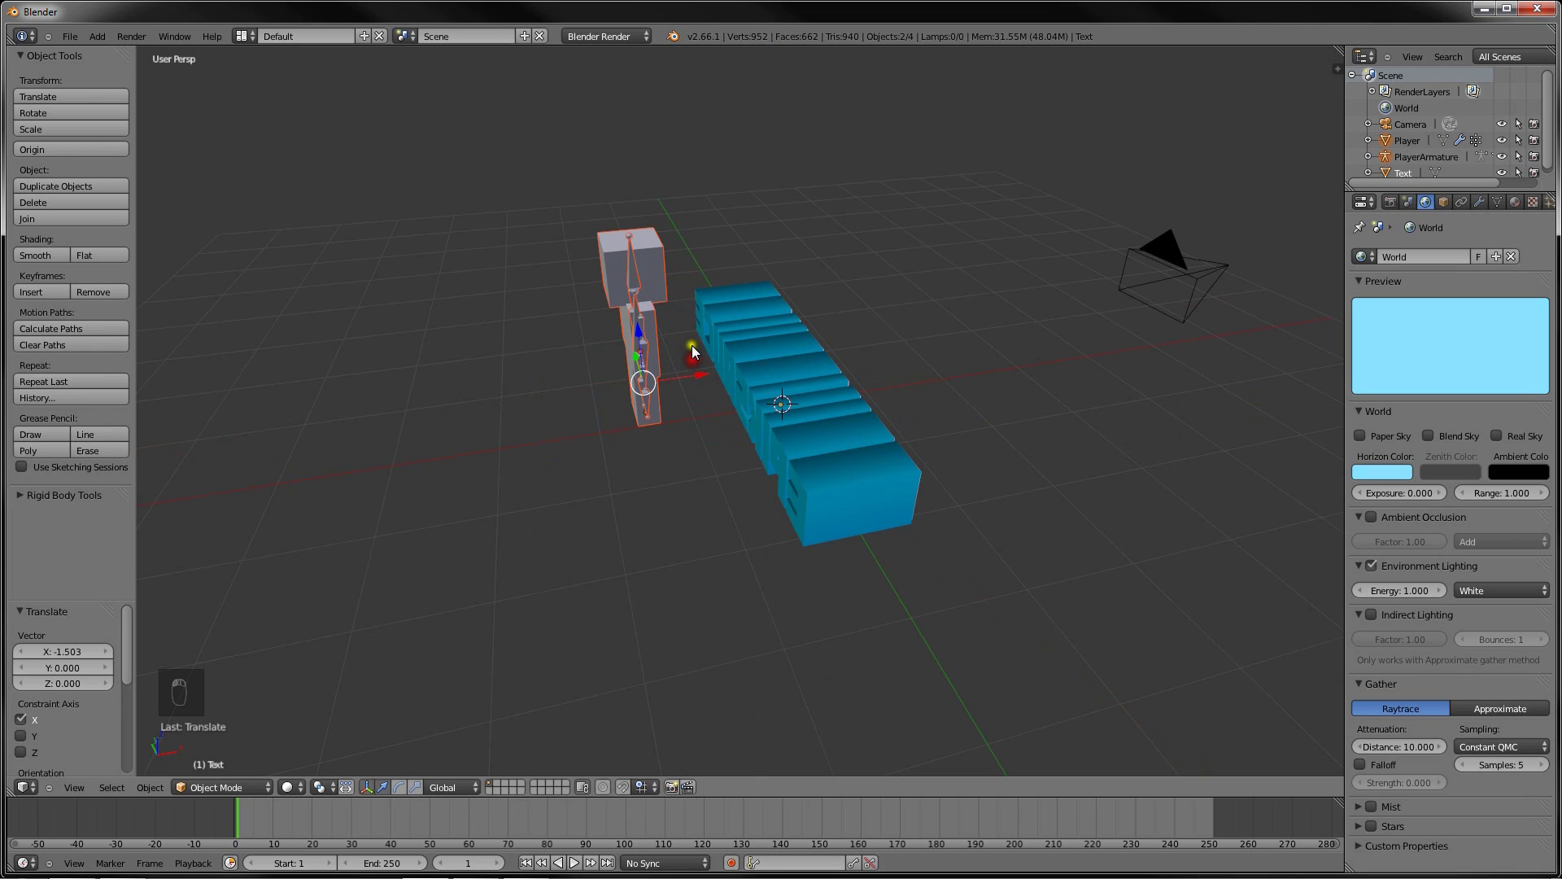
{"action": "middle_click_drag", "start_coordinate": [693, 346], "coordinate": [848, 375]}
{"action": "key", "text": "g"}
{"action": "key", "text": "z"}
{"action": "left_click", "coordinate": [651, 324]}
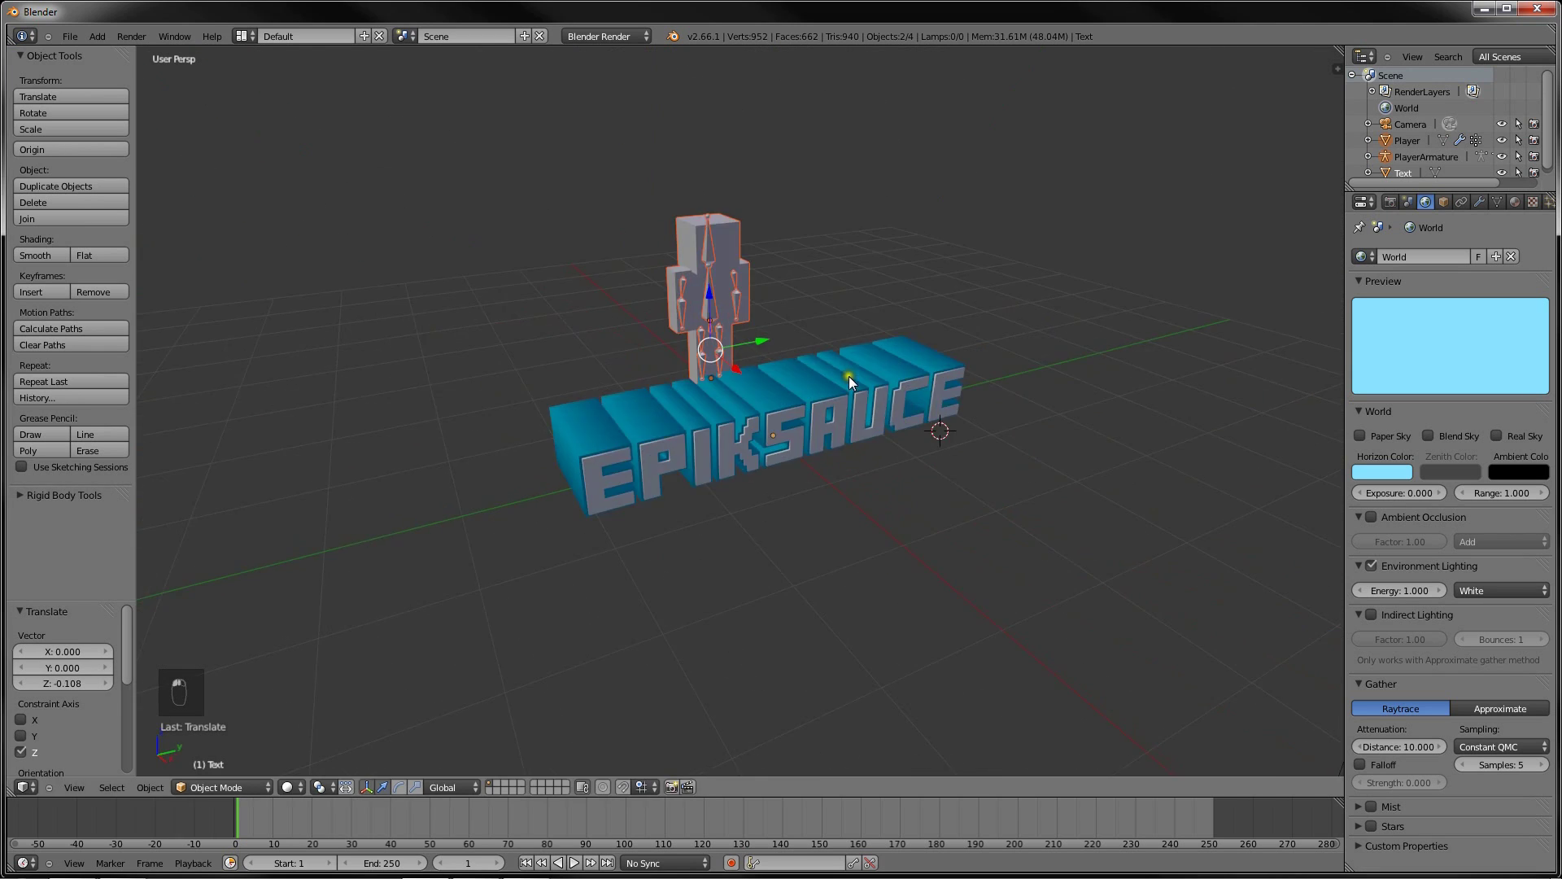
Frame all objects and centre the view on the text and player
{"action": "key", "text": "shift+c"}
{"action": "middle_click_drag", "start_coordinate": [935, 313], "coordinate": [780, 446], "text": "shift"}
{"action": "scroll", "coordinate": [779, 445], "scroll_direction": "up", "scroll_amount": 3}
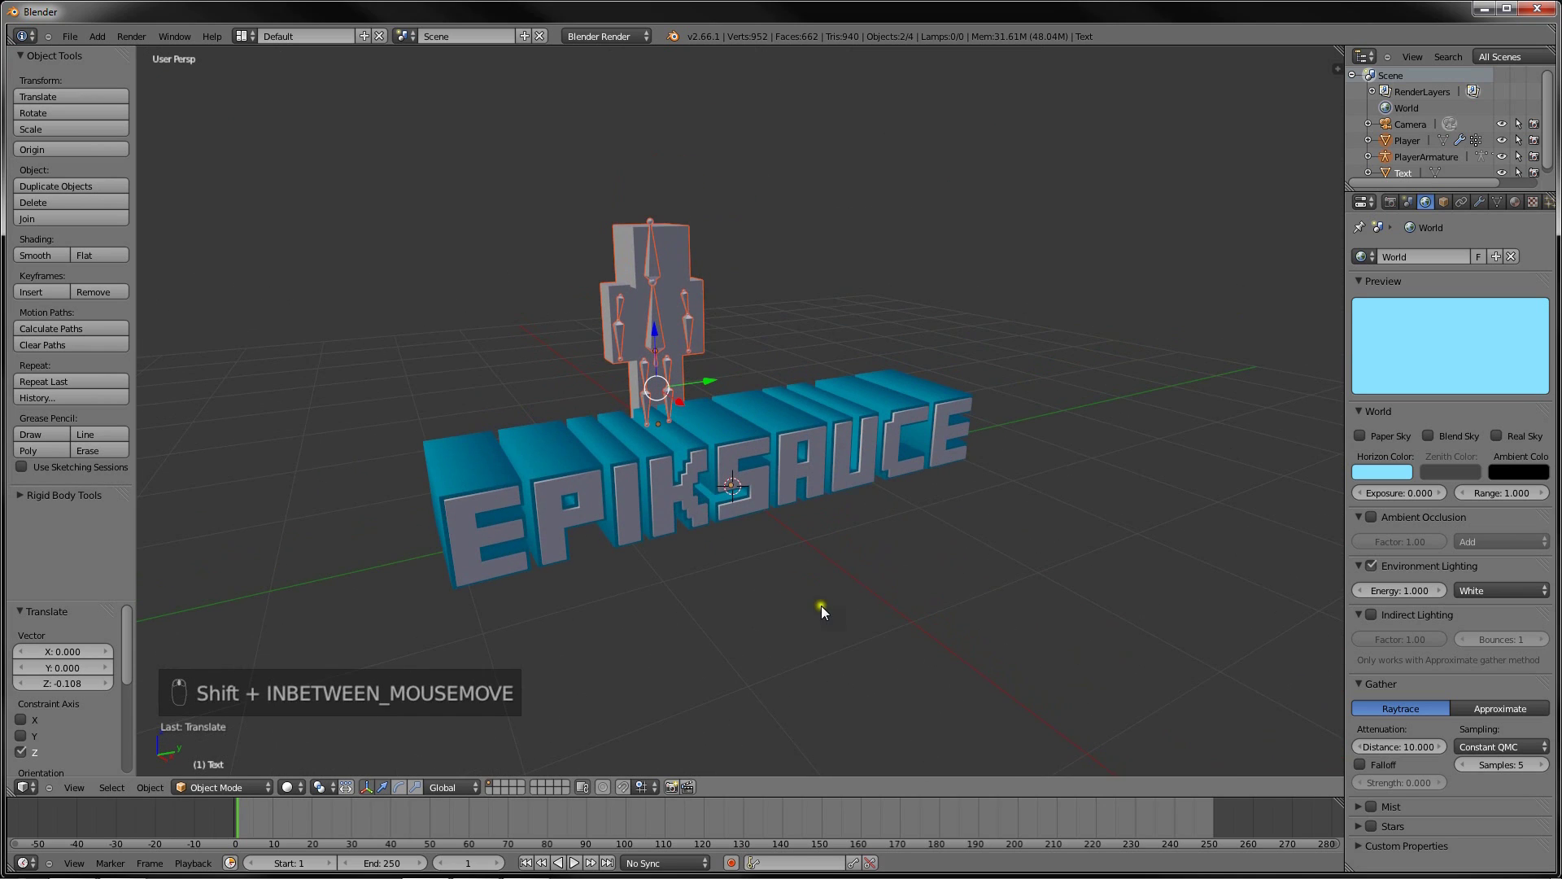
{"action": "key", "text": "shift+c"}
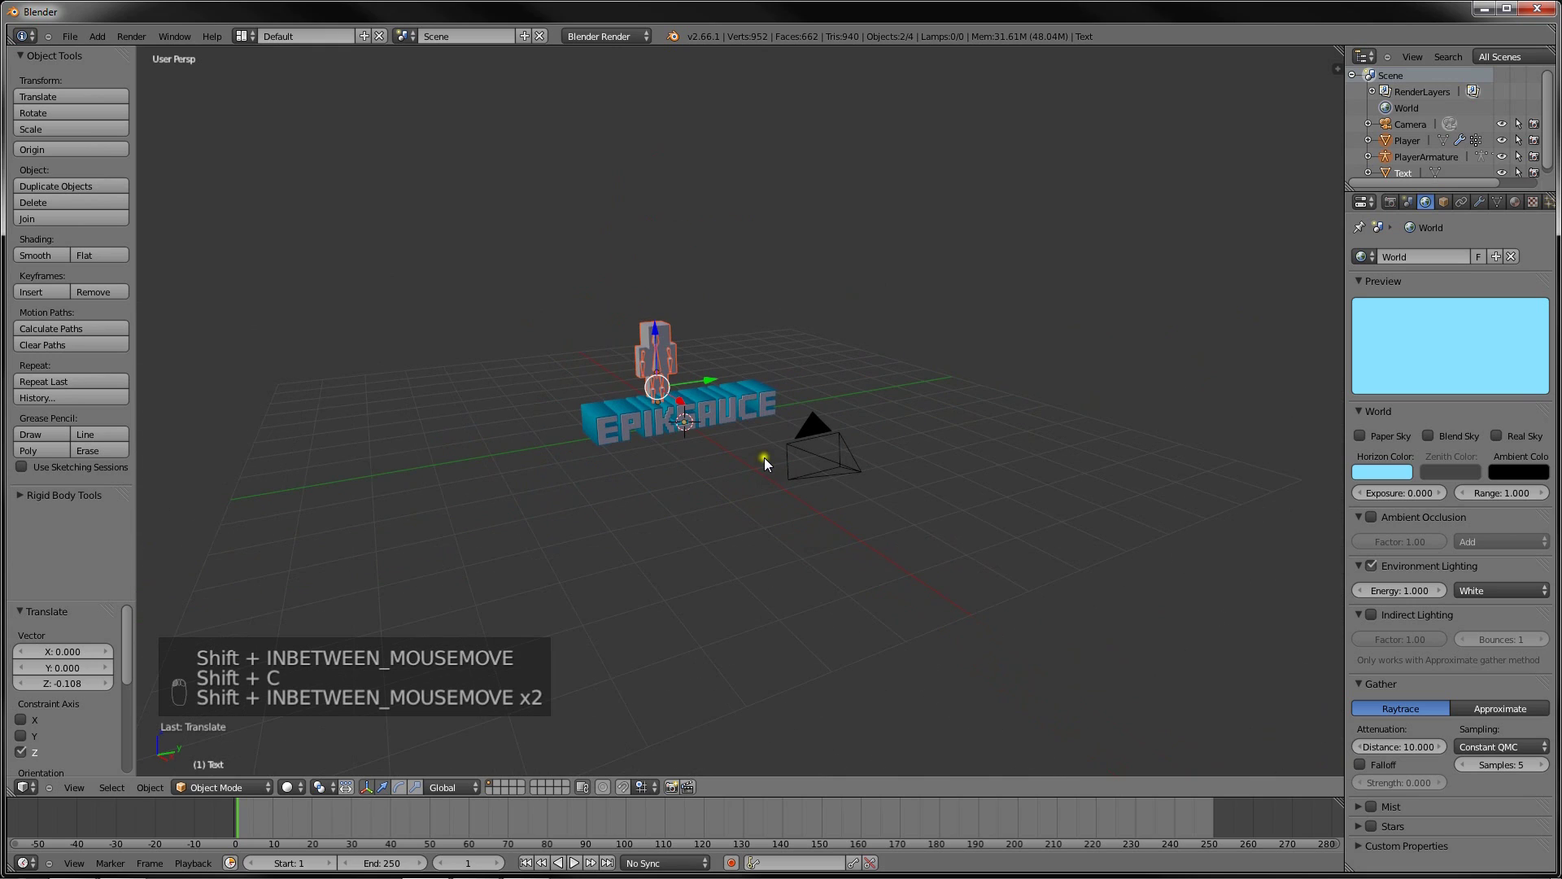
{"action": "middle_click_drag", "start_coordinate": [726, 465], "coordinate": [914, 398], "text": "shift"}
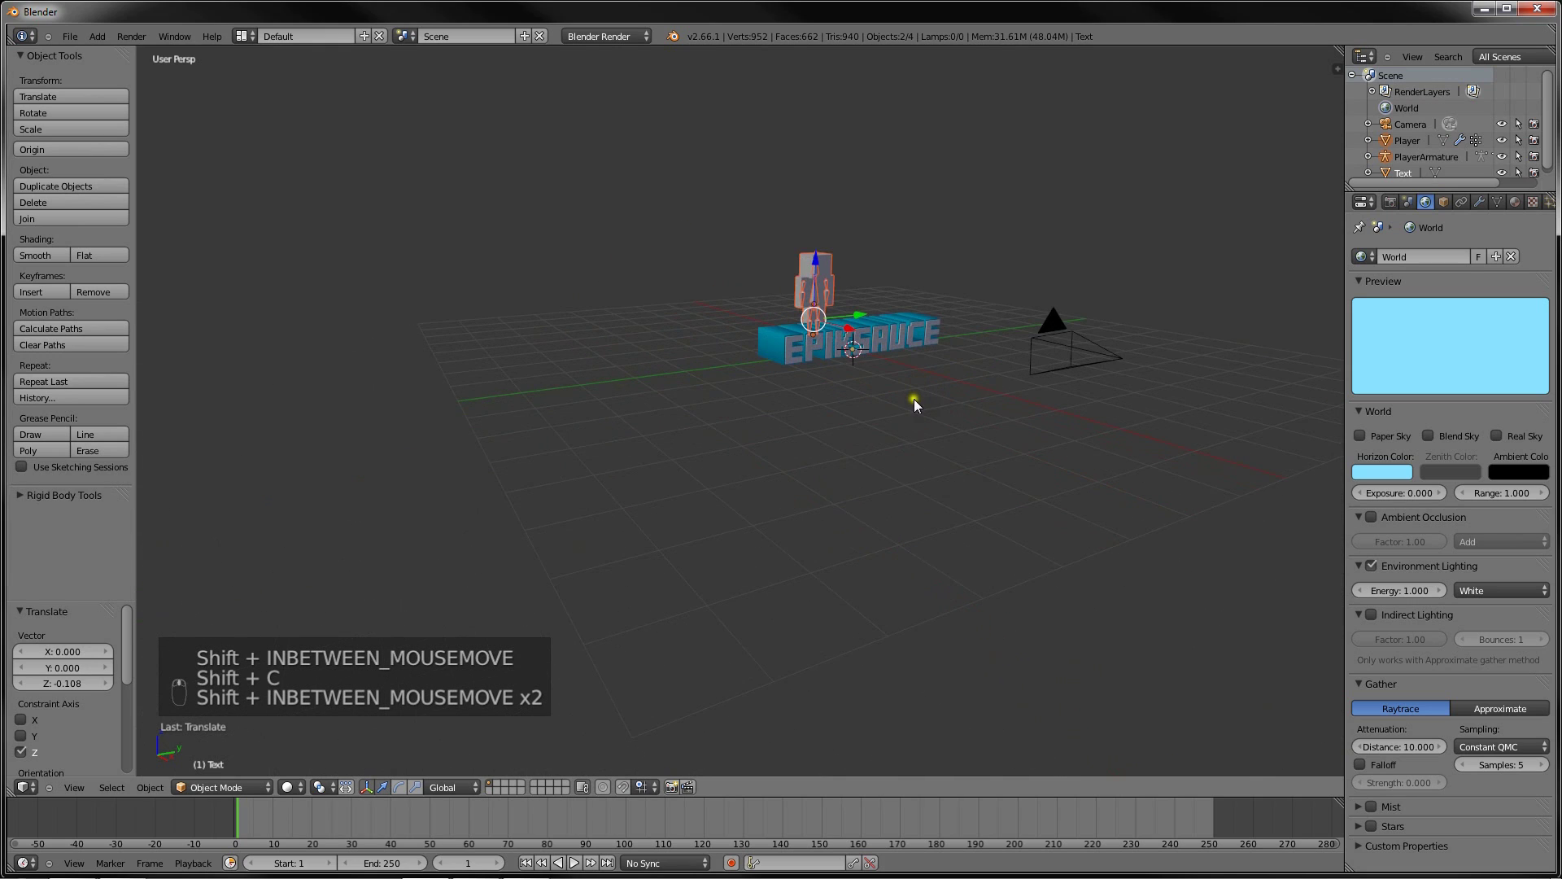
{"action": "scroll", "coordinate": [748, 490], "scroll_direction": "up", "scroll_amount": 5}
{"action": "key", "text": "space"}
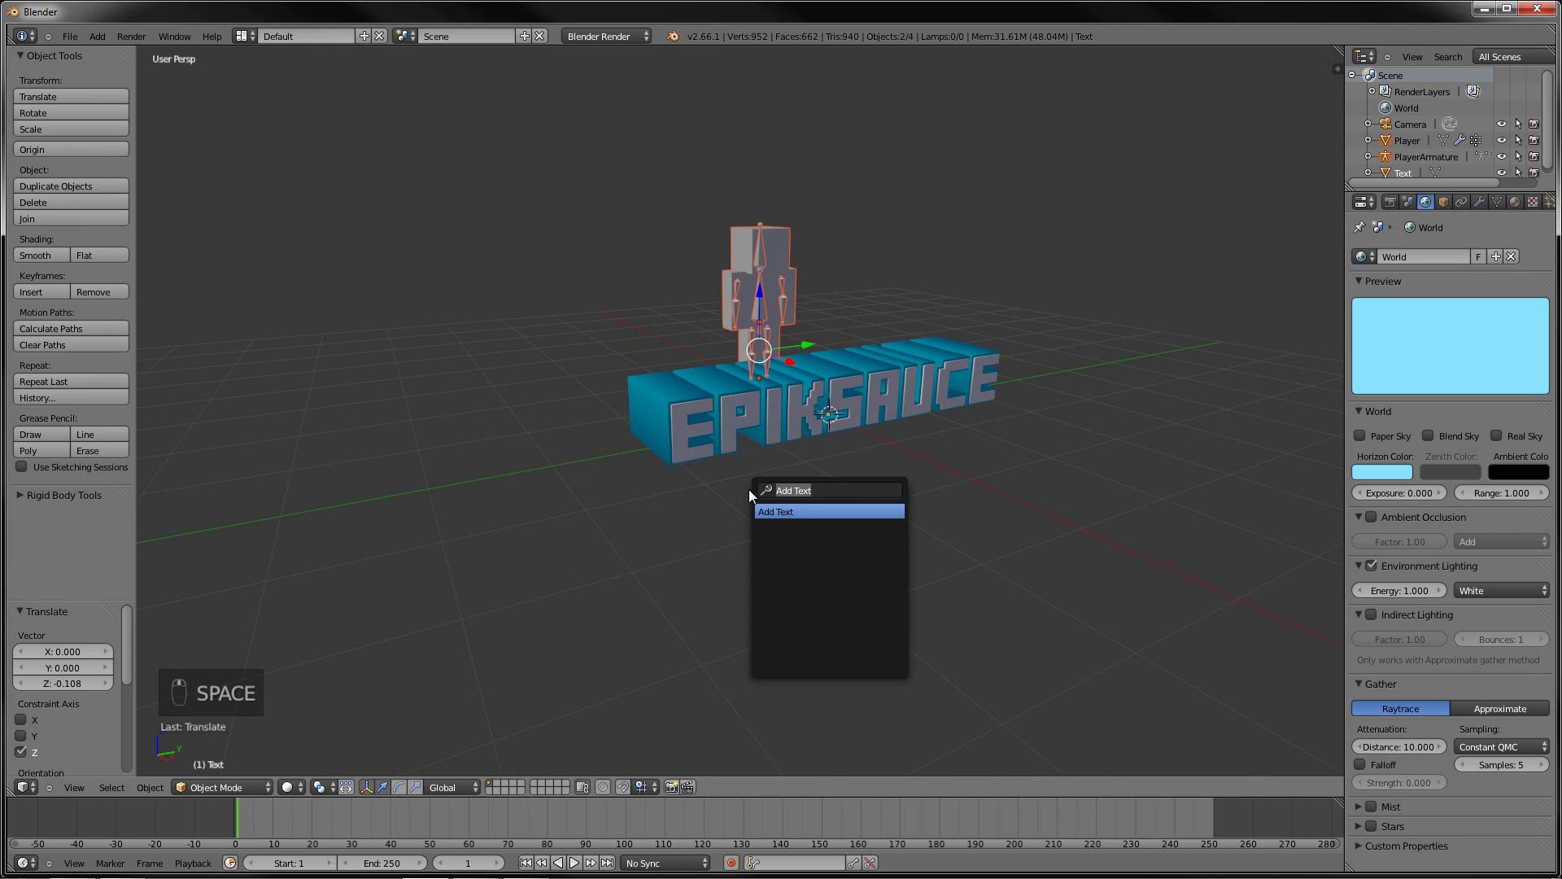
Add a plane and scale it to 10 times its size
{"action": "type", "text": "add plane"}
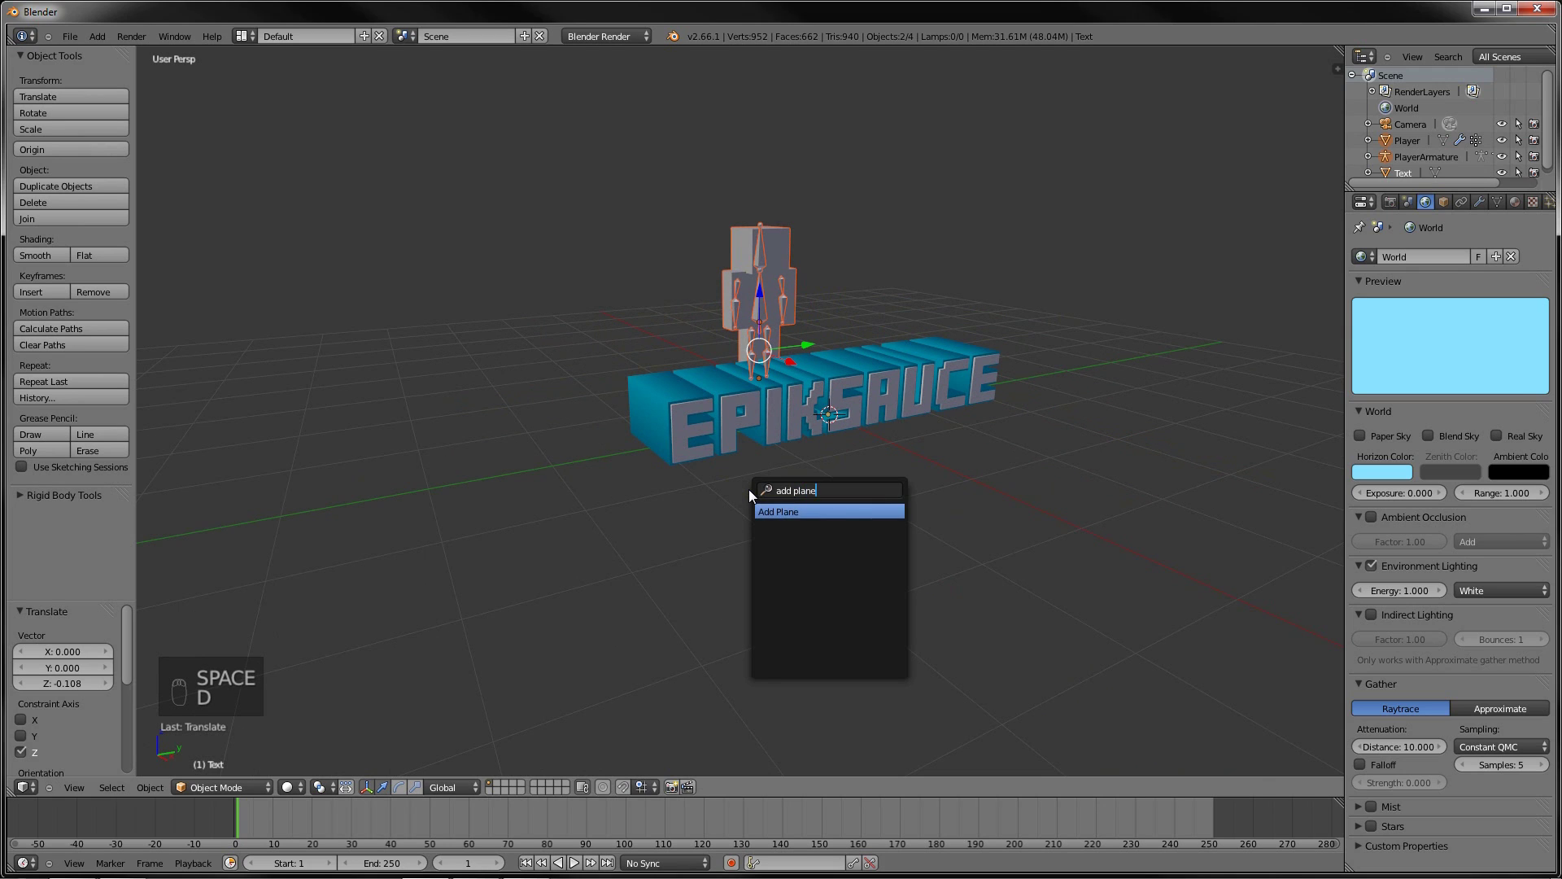
{"action": "key", "text": "Return"}
{"action": "type", "text": "s"}
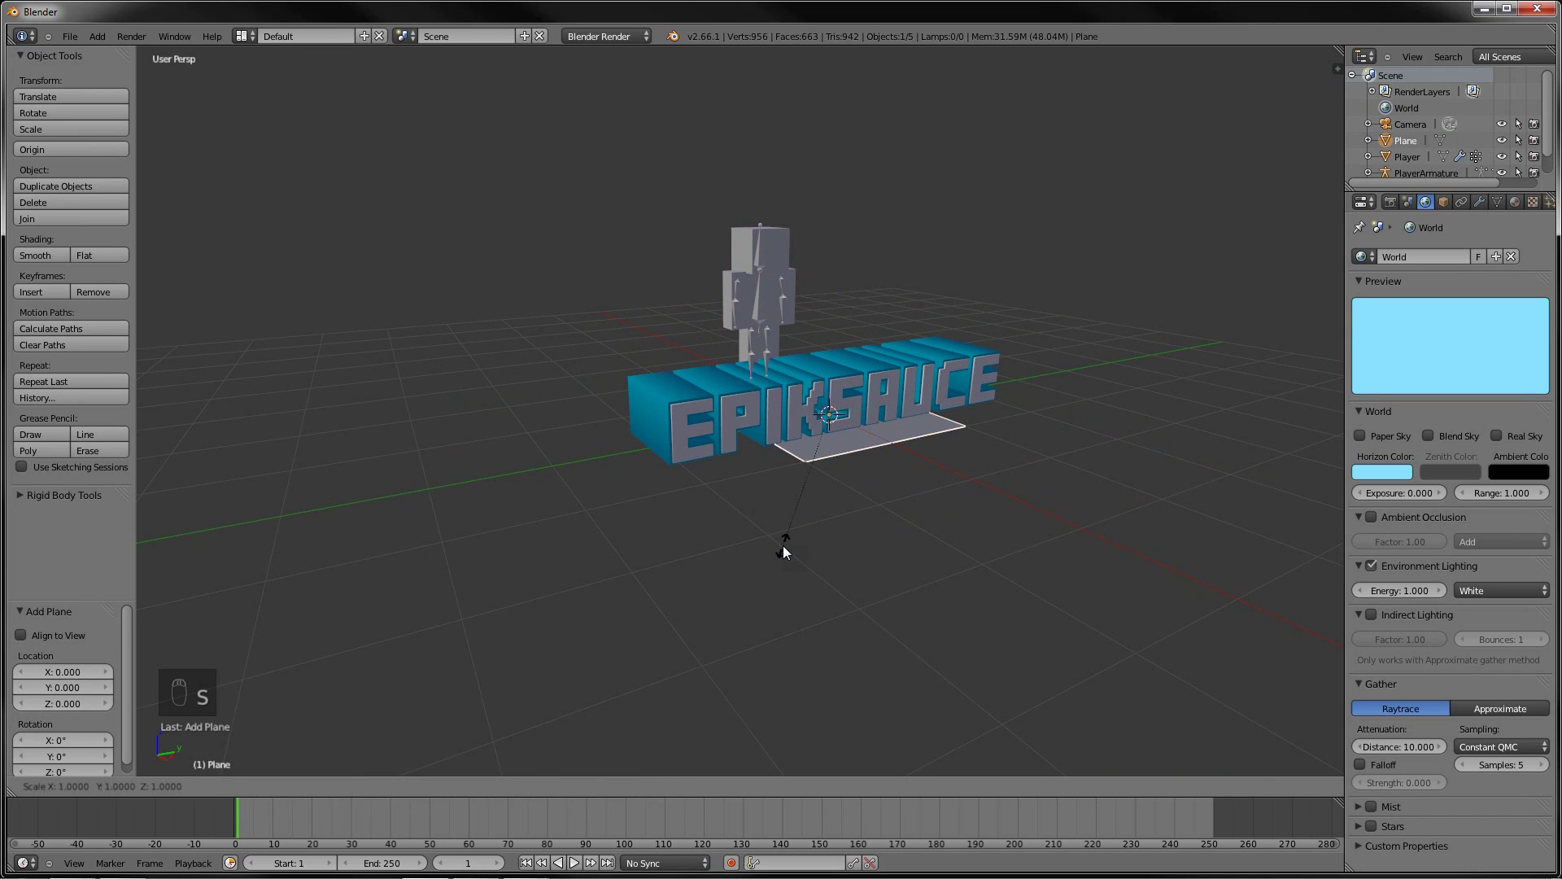
{"action": "type", "text": "10"}
{"action": "key", "text": "Return"}
Select the armature, try moving its pose along Z in Pose Mode, and undo
{"action": "middle_click_drag", "start_coordinate": [851, 438], "coordinate": [763, 315]}
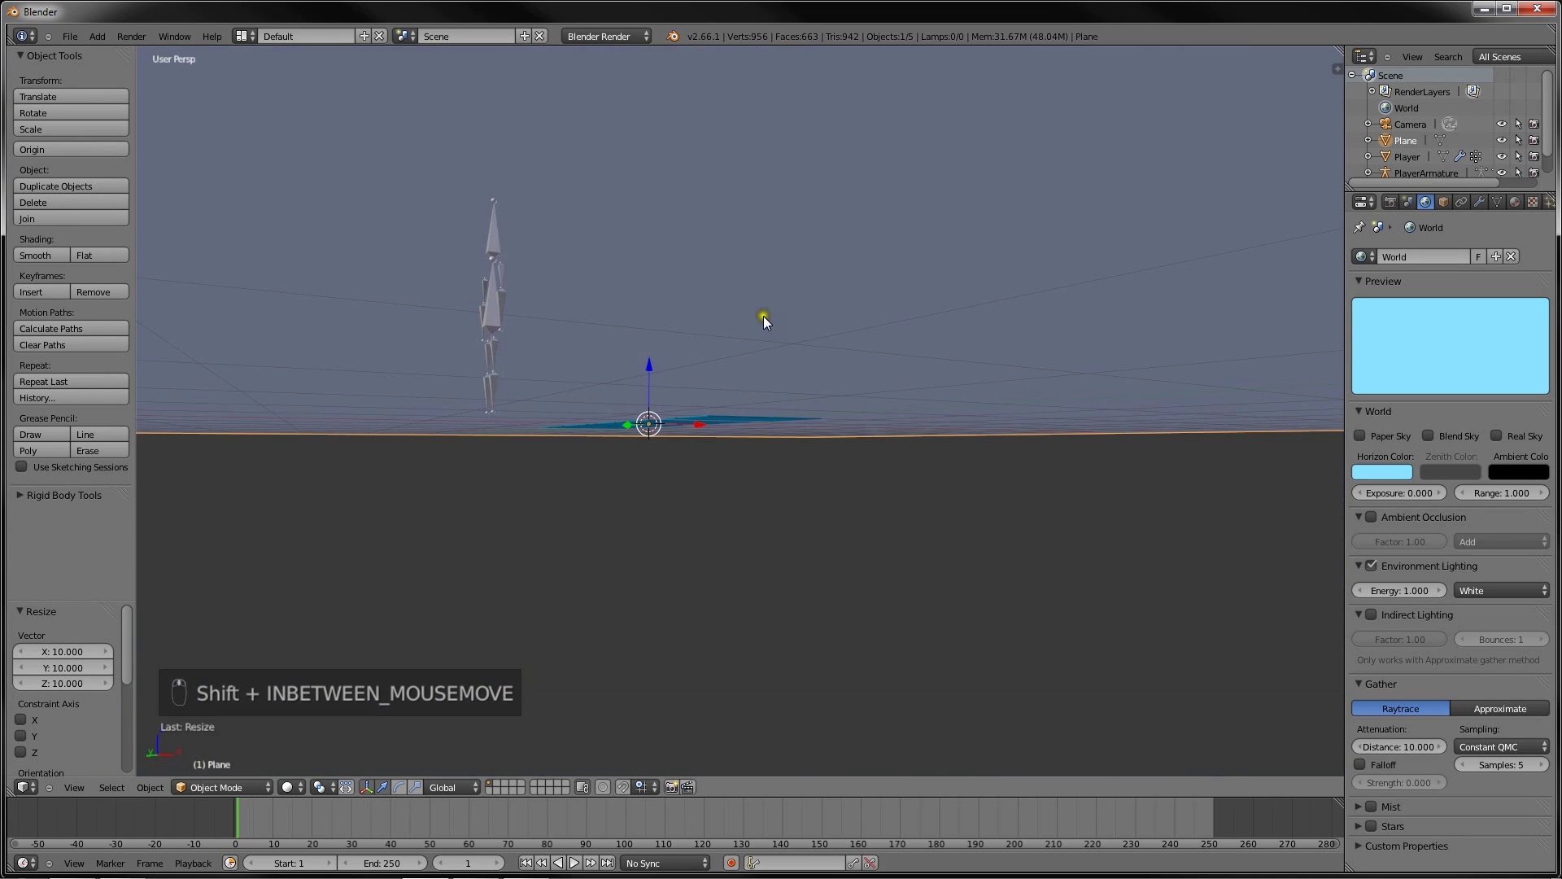
{"action": "middle_click_drag", "start_coordinate": [519, 351], "coordinate": [467, 324]}
{"action": "right_click", "coordinate": [484, 338]}
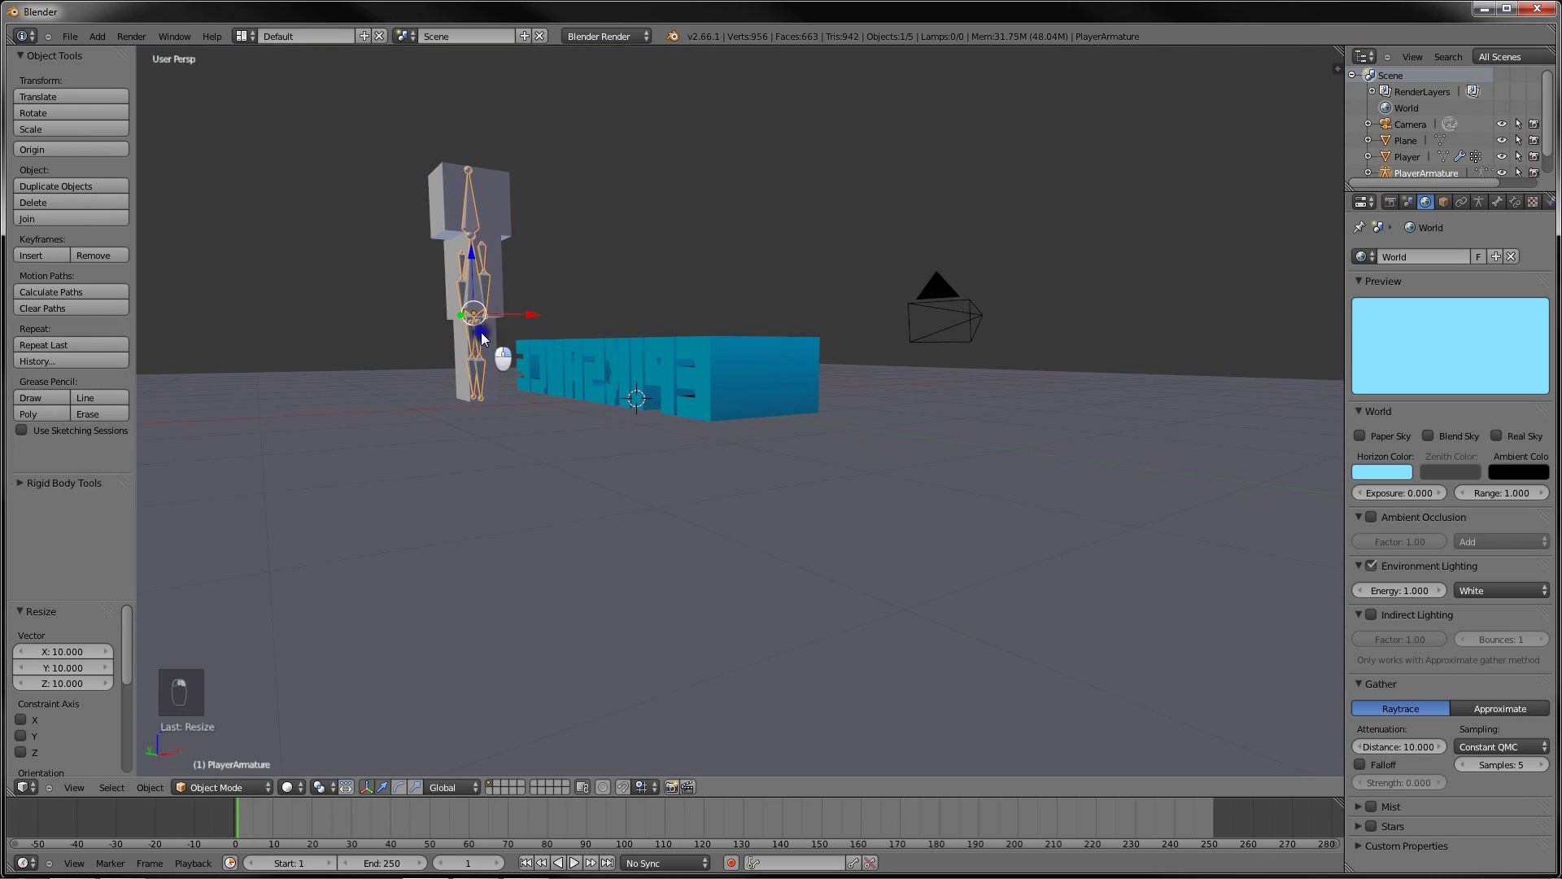
{"action": "key", "text": "ctrl+Tab"}
{"action": "key", "text": "g"}
{"action": "key", "text": "z"}
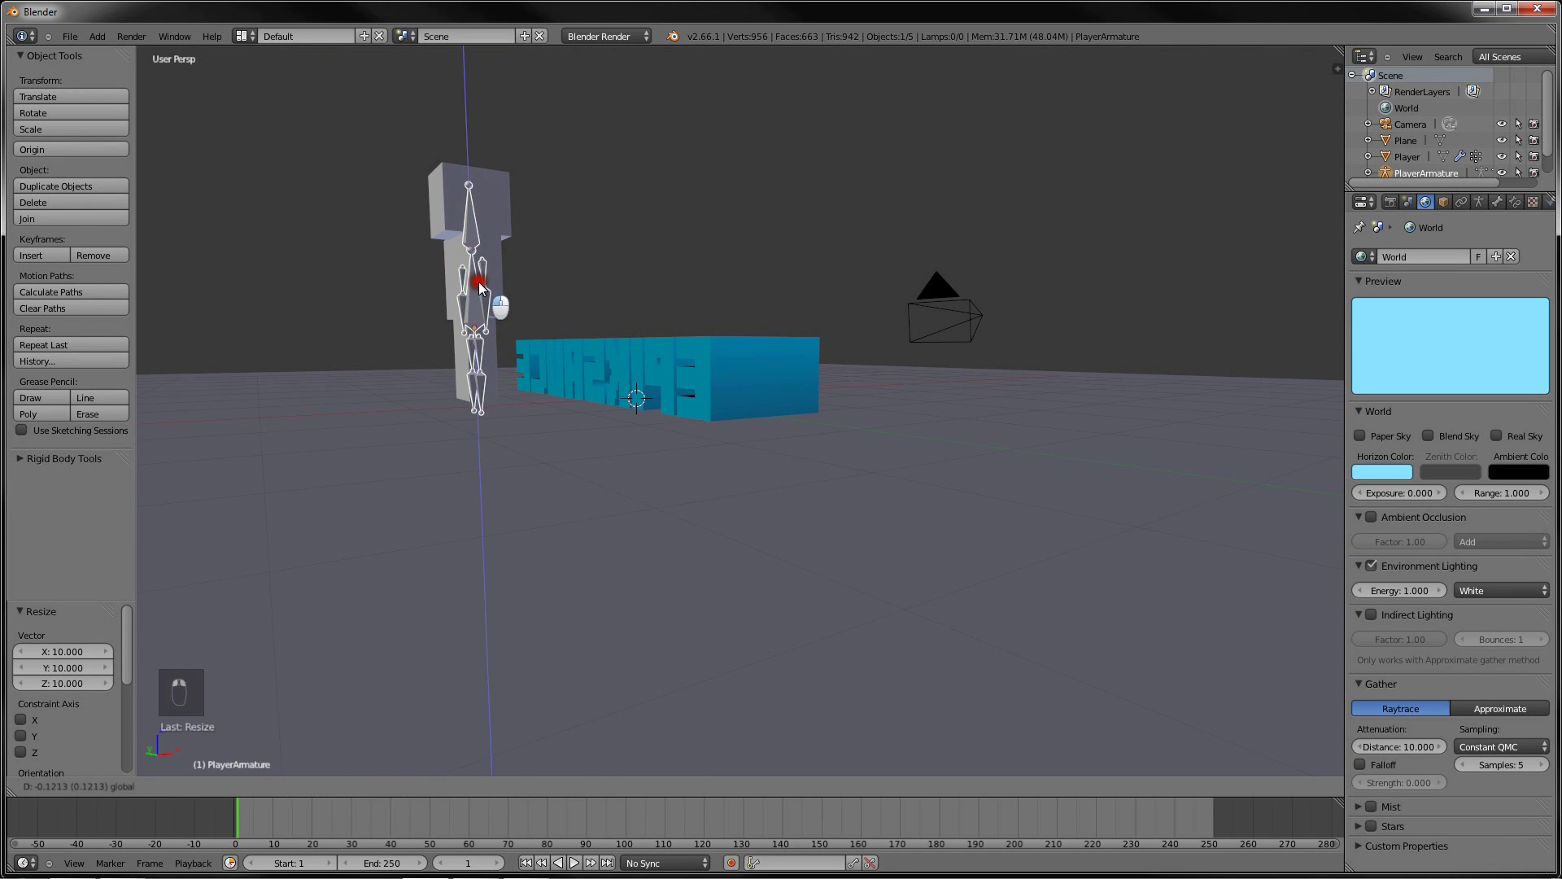
{"action": "key", "text": "ctrl+z"}
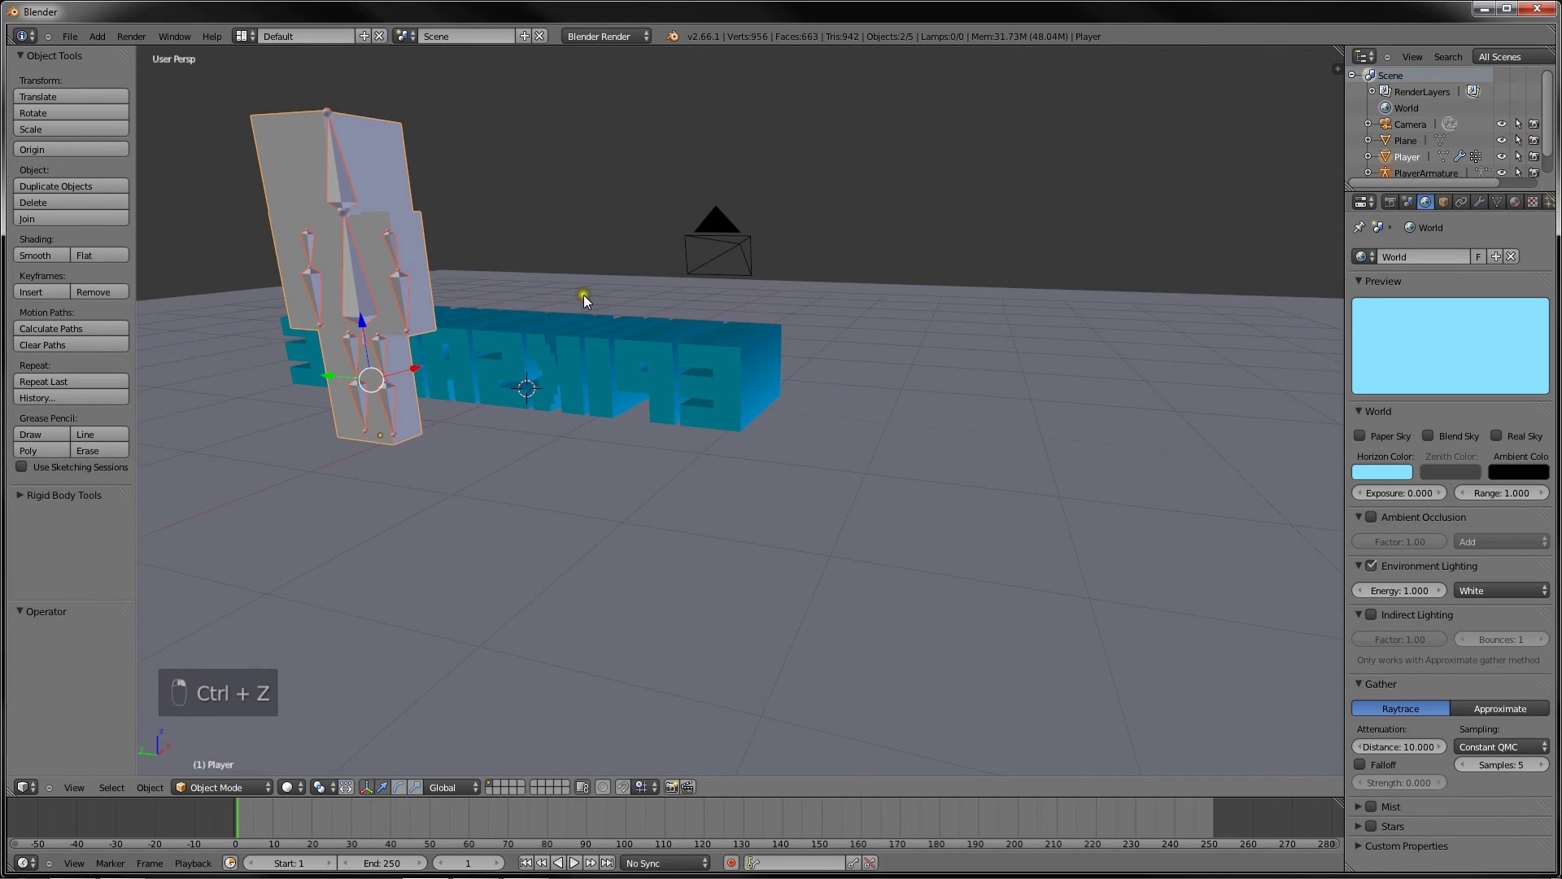
Lower the Player model slightly along Z, then select the EPIKSAUCE text
{"action": "middle_click_drag", "start_coordinate": [504, 267], "coordinate": [514, 341]}
{"action": "key", "text": "g"}
{"action": "key", "text": "z"}
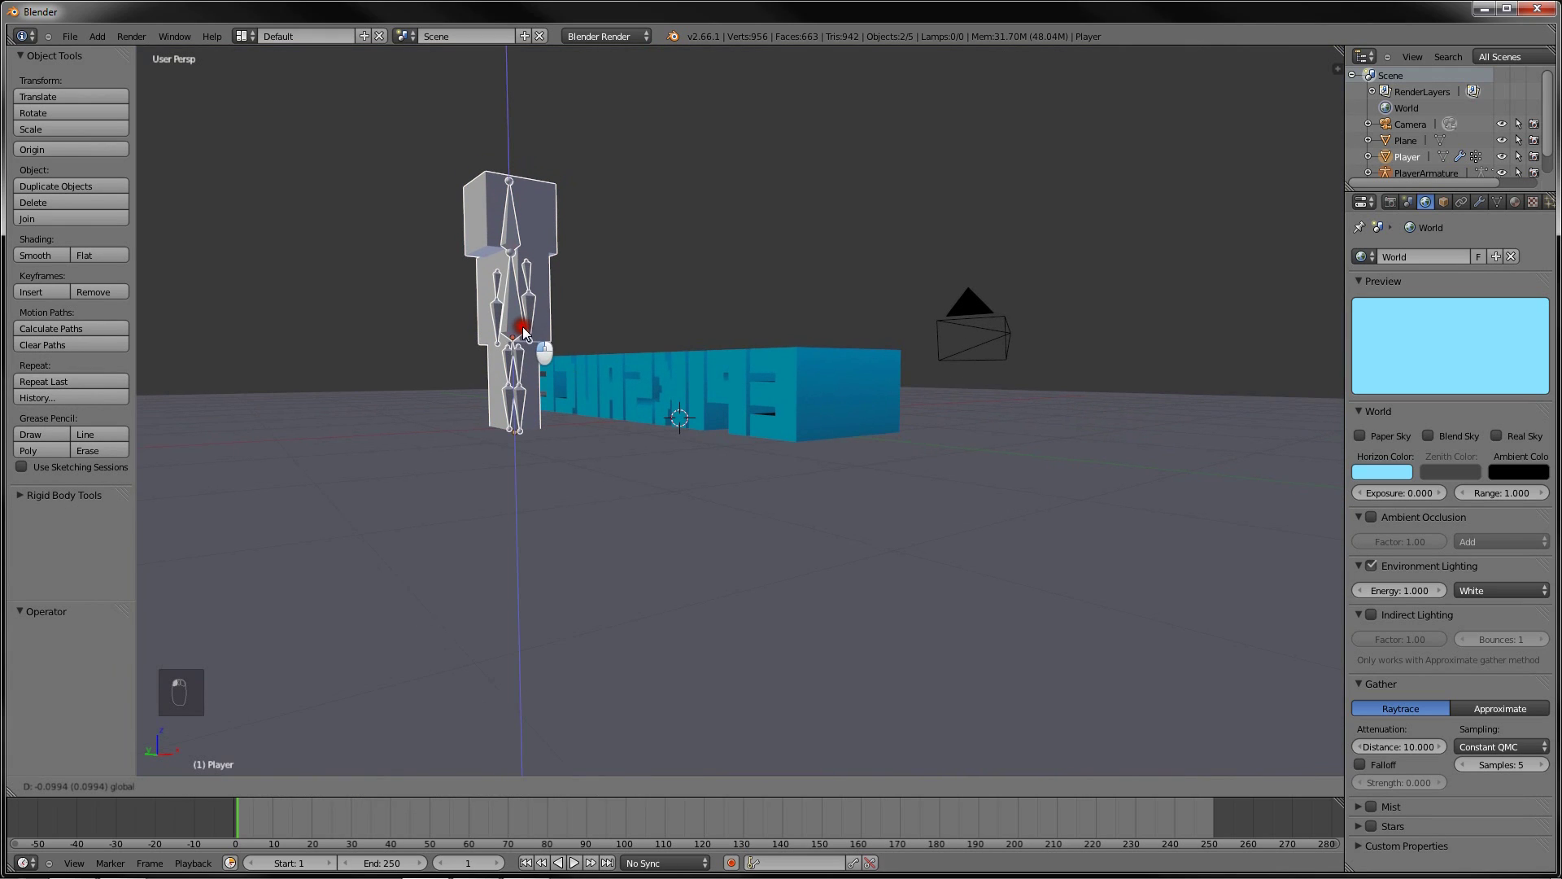
{"action": "left_click", "coordinate": [524, 324]}
{"action": "right_click", "coordinate": [773, 402]}
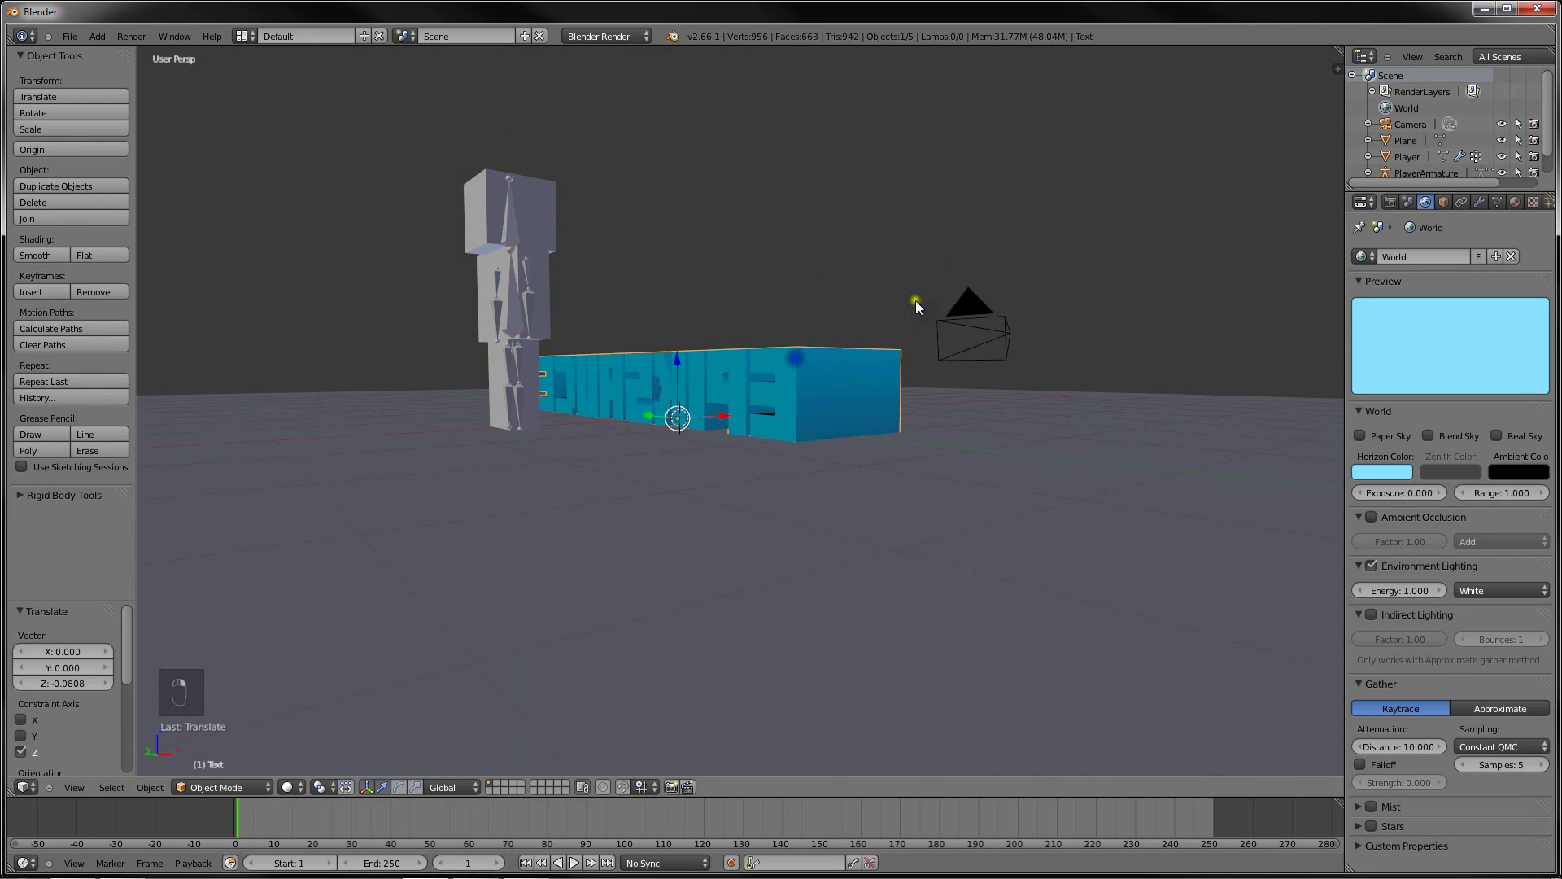
{"action": "middle_click_drag", "start_coordinate": [915, 300], "coordinate": [711, 319]}
Render the scene with F12, close the result, and select the Player model
{"action": "key", "text": "F12"}
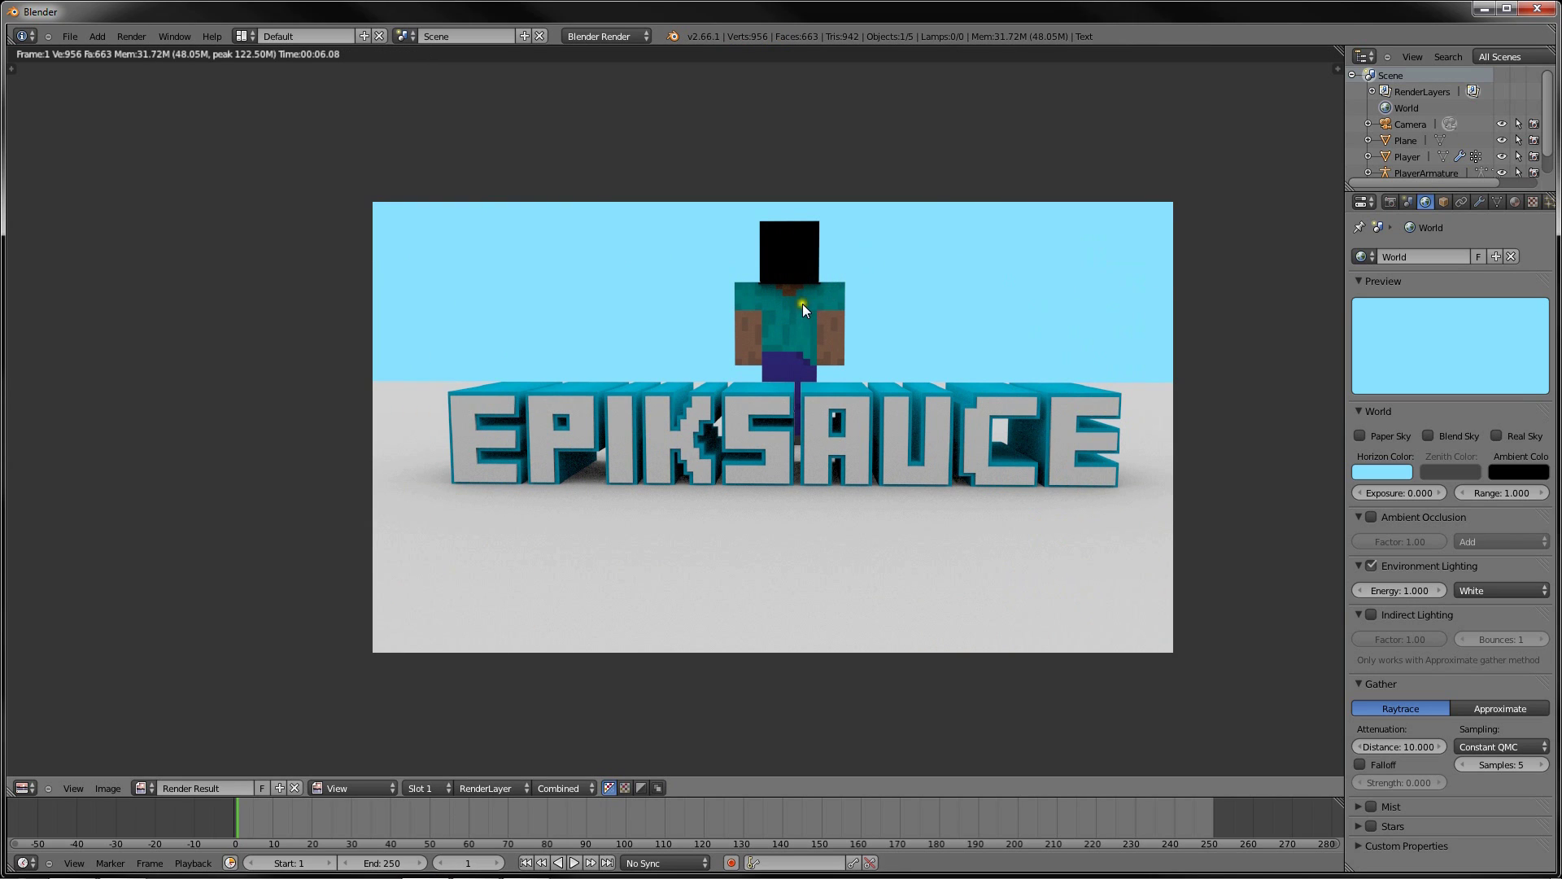
{"action": "key", "text": "Escape"}
{"action": "middle_click_drag", "start_coordinate": [802, 304], "coordinate": [1031, 299]}
{"action": "right_click", "coordinate": [885, 384]}
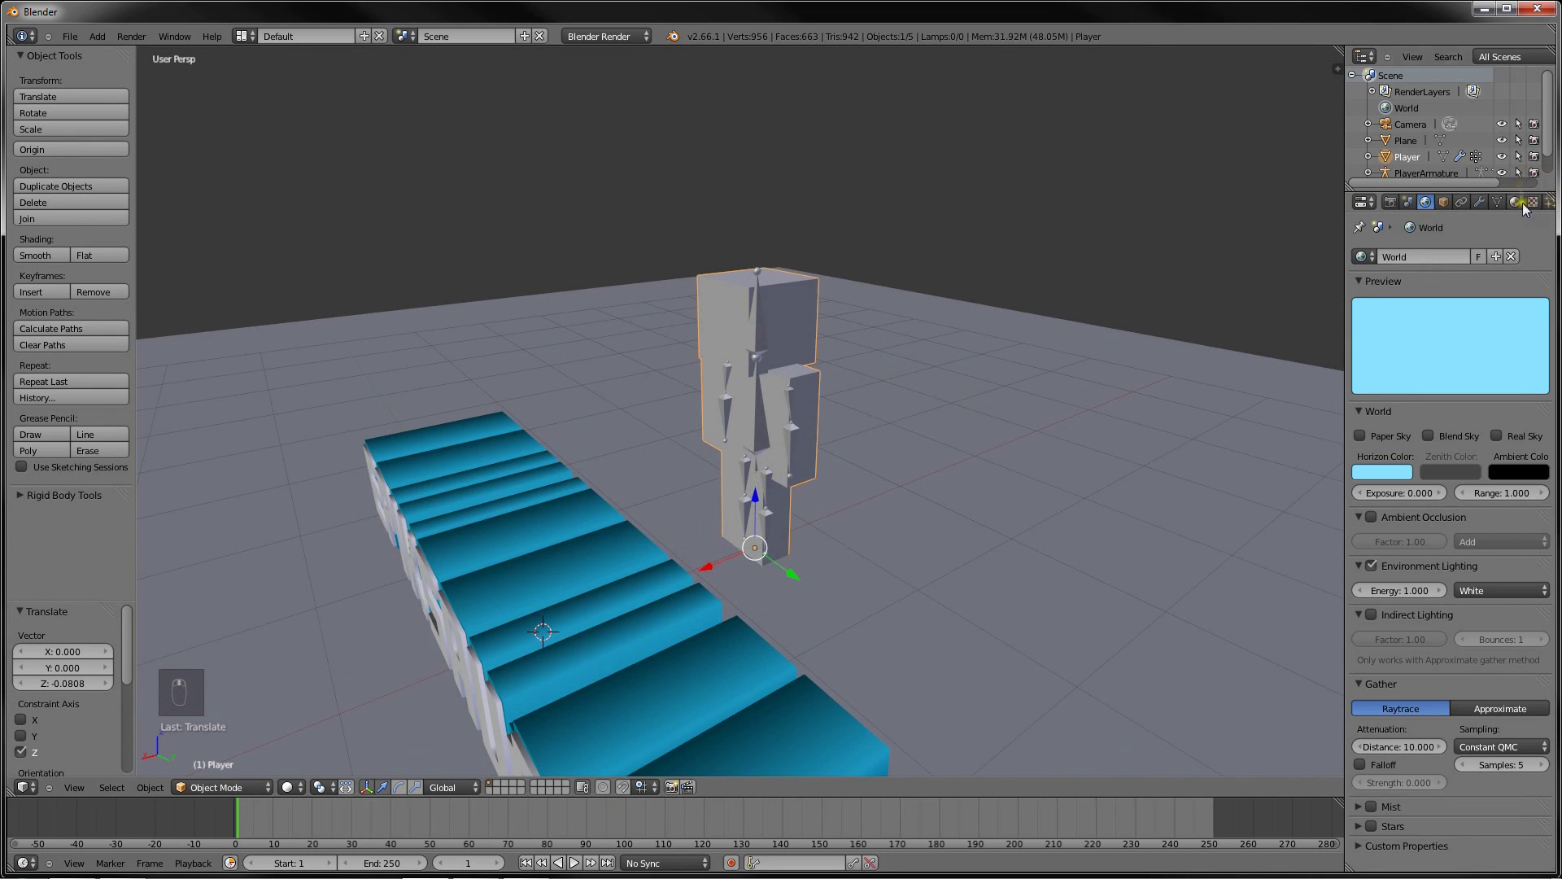
Swap the Skin texture's char.png for All-Me Skin (EpikS4use).png from Blender Saves and re-render
{"action": "left_click", "coordinate": [1534, 204]}
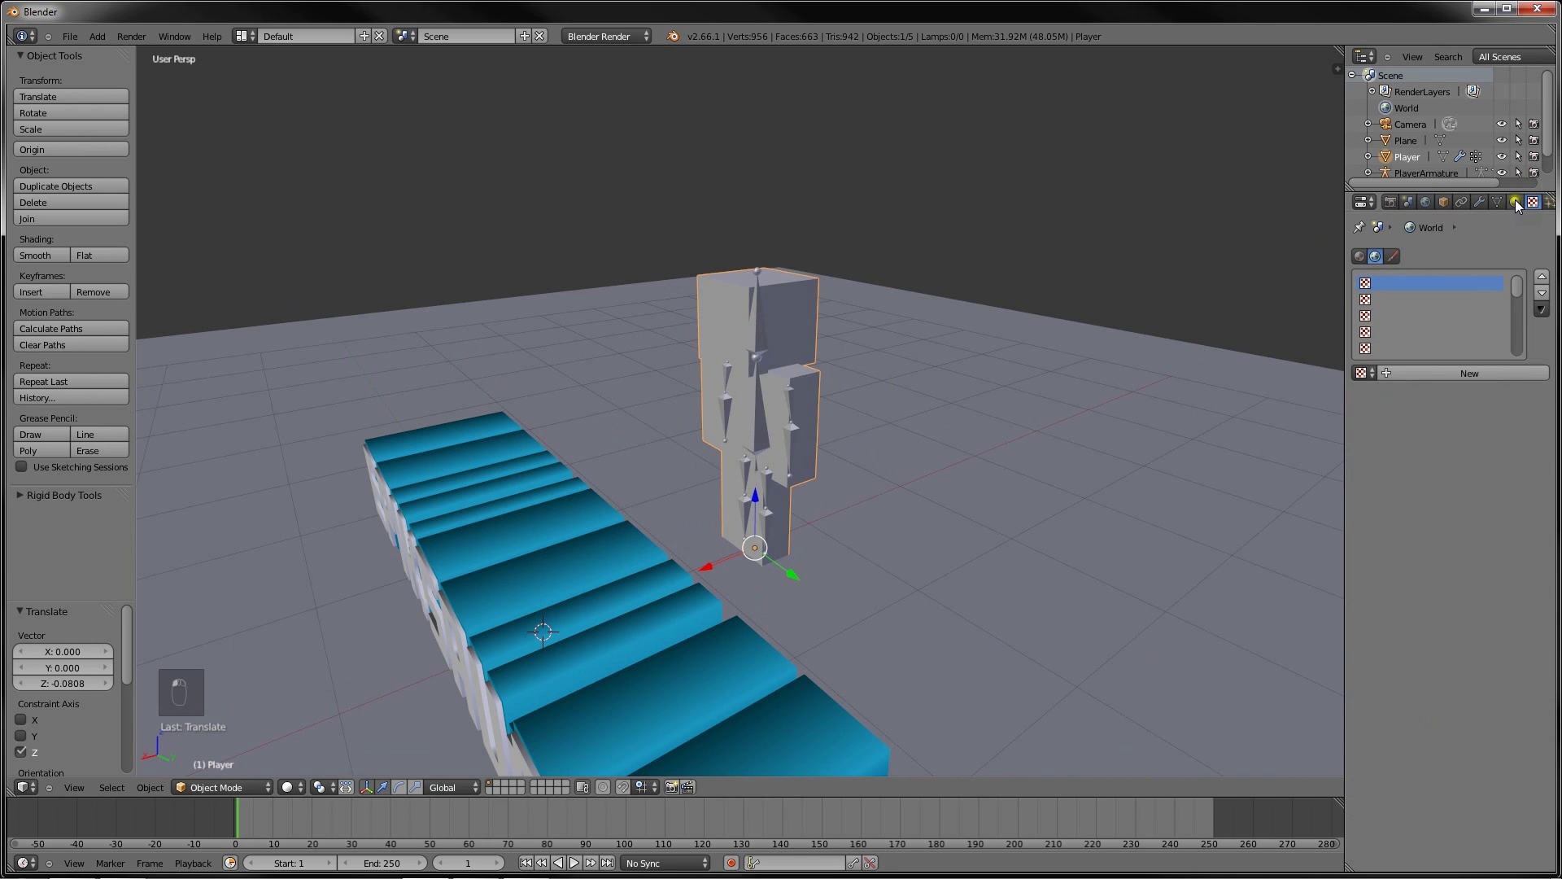
{"action": "left_click", "coordinate": [1366, 255]}
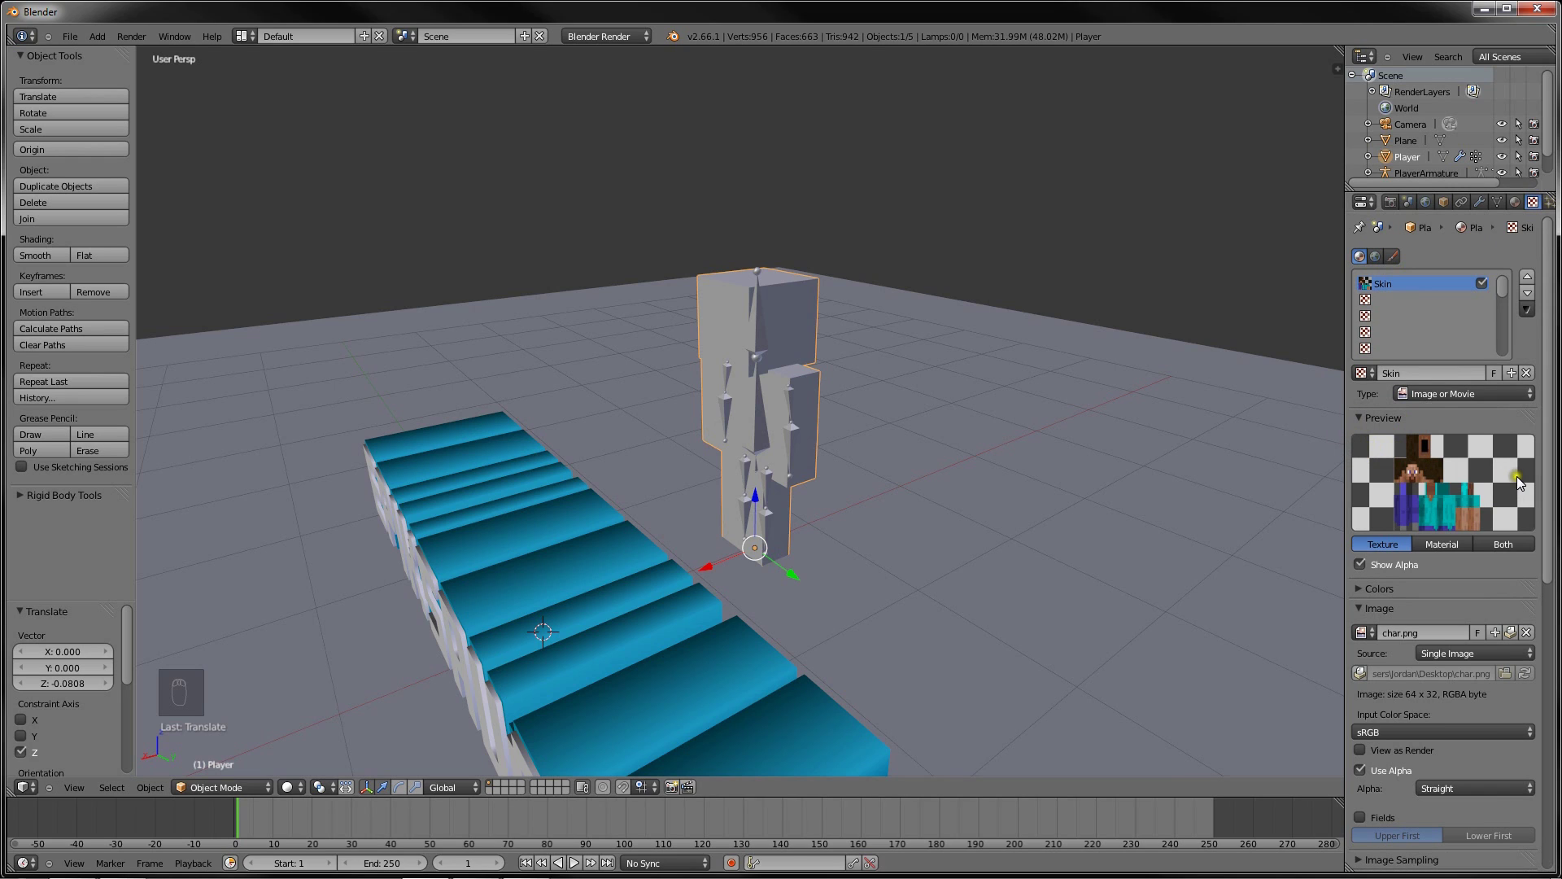
{"action": "scroll", "coordinate": [1459, 444], "scroll_direction": "down", "scroll_amount": 2}
{"action": "scroll", "coordinate": [1455, 441], "scroll_direction": "down", "scroll_amount": 1}
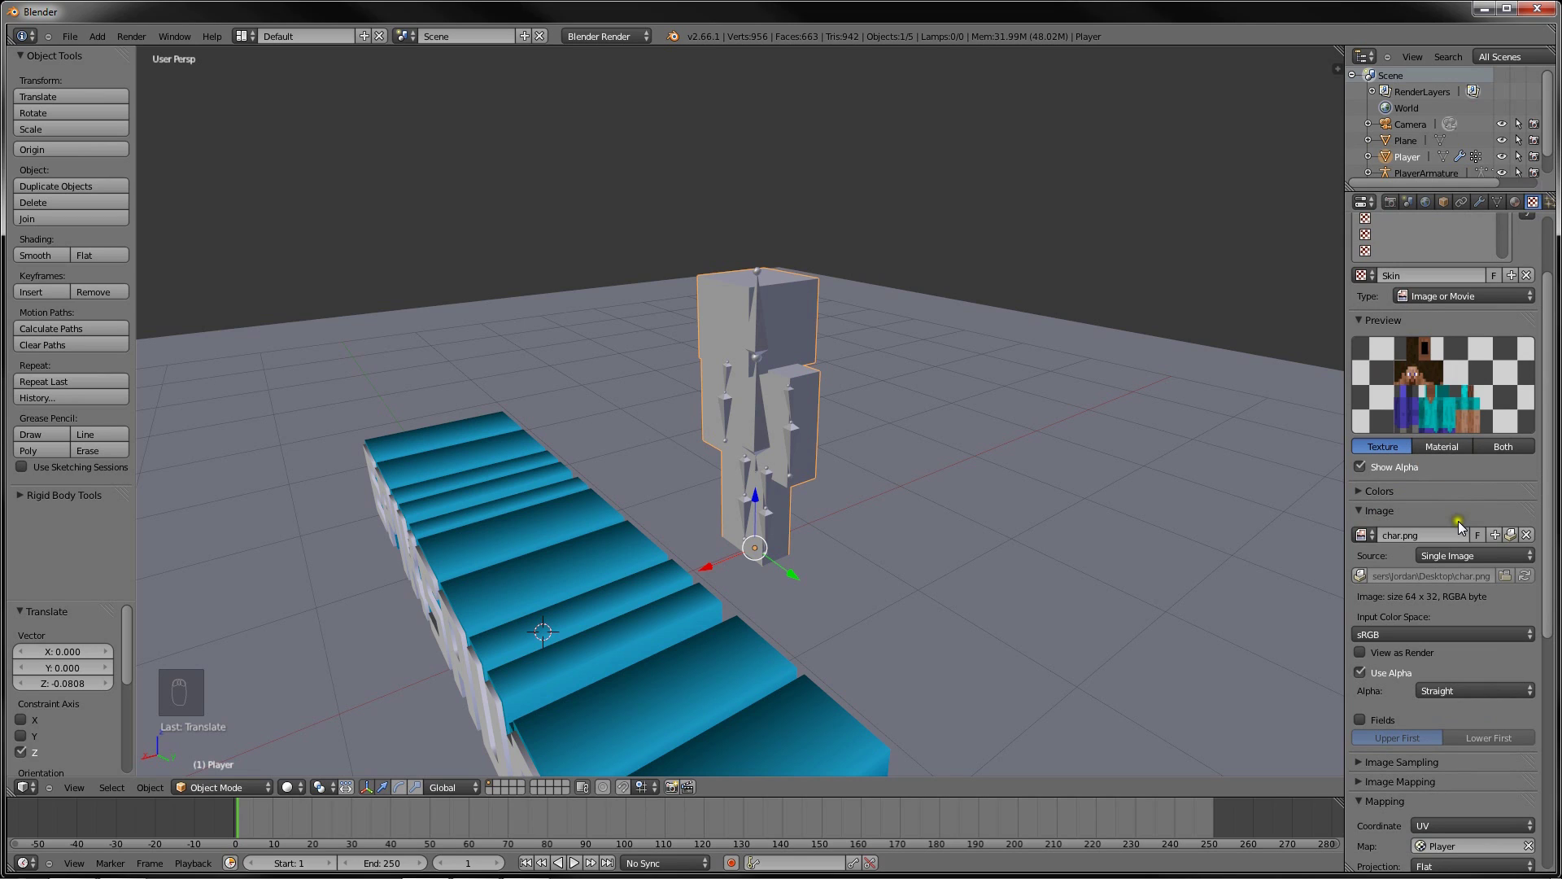
{"action": "left_click", "coordinate": [1526, 536]}
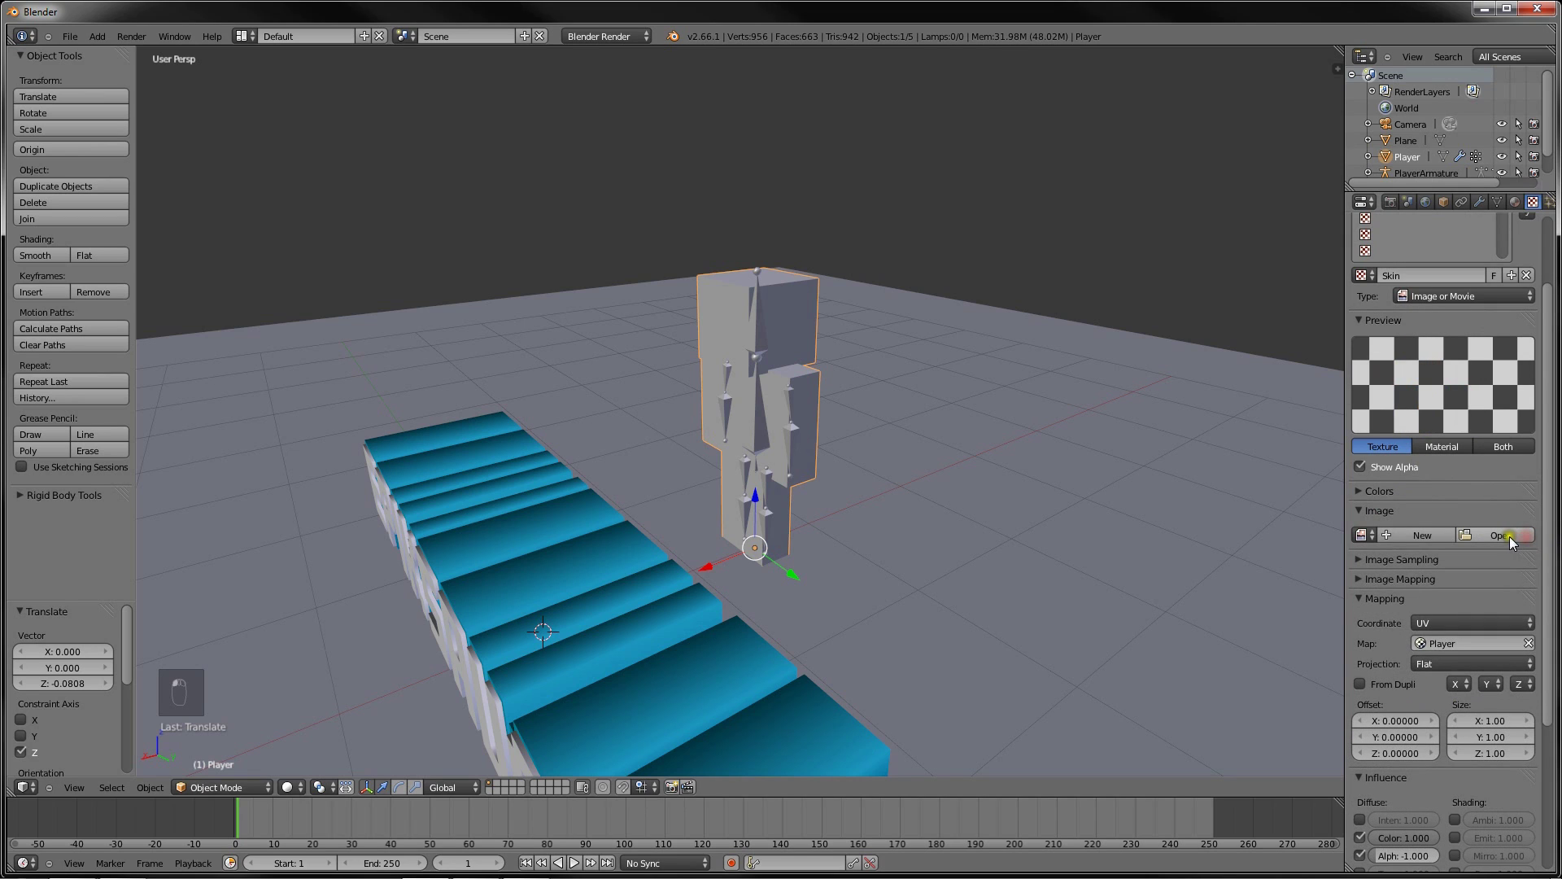
{"action": "left_click", "coordinate": [1488, 532]}
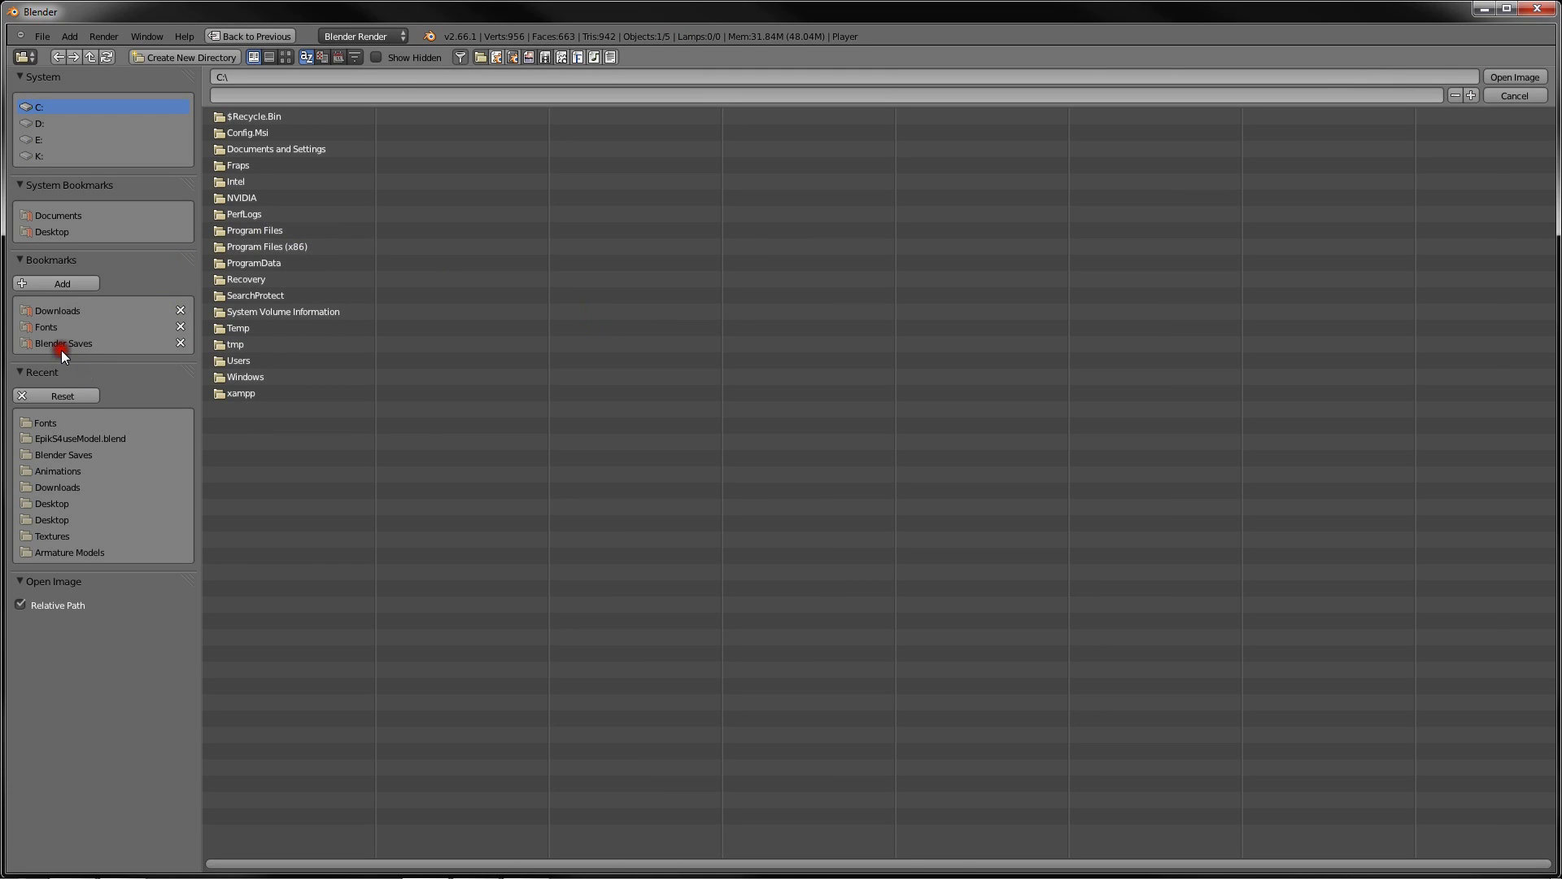
{"action": "left_click", "coordinate": [62, 349]}
{"action": "left_click", "coordinate": [296, 194]}
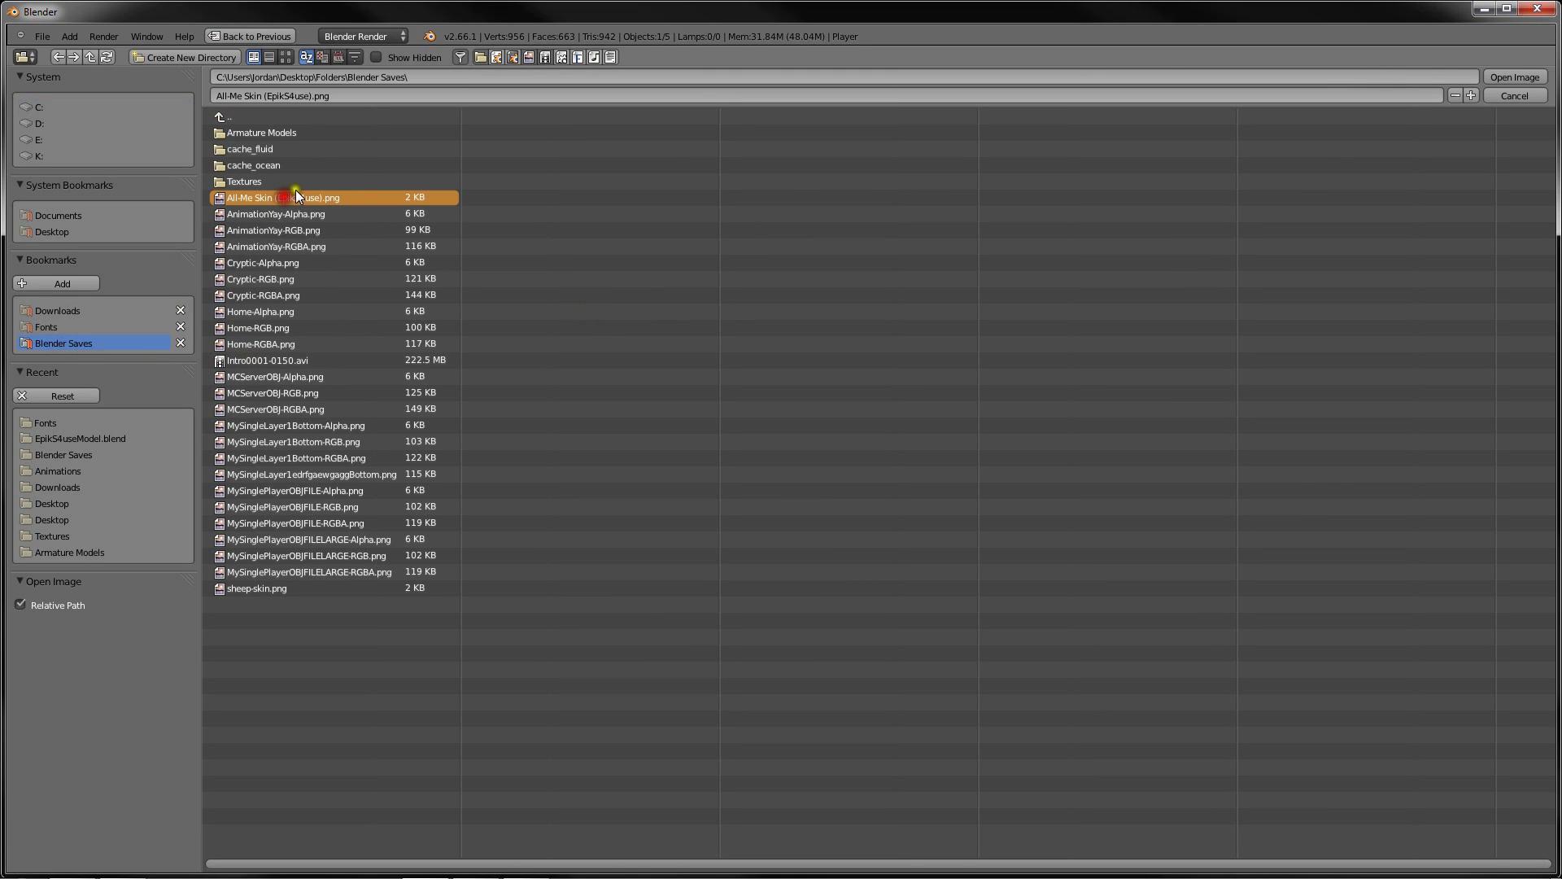
{"action": "left_click", "coordinate": [1492, 75]}
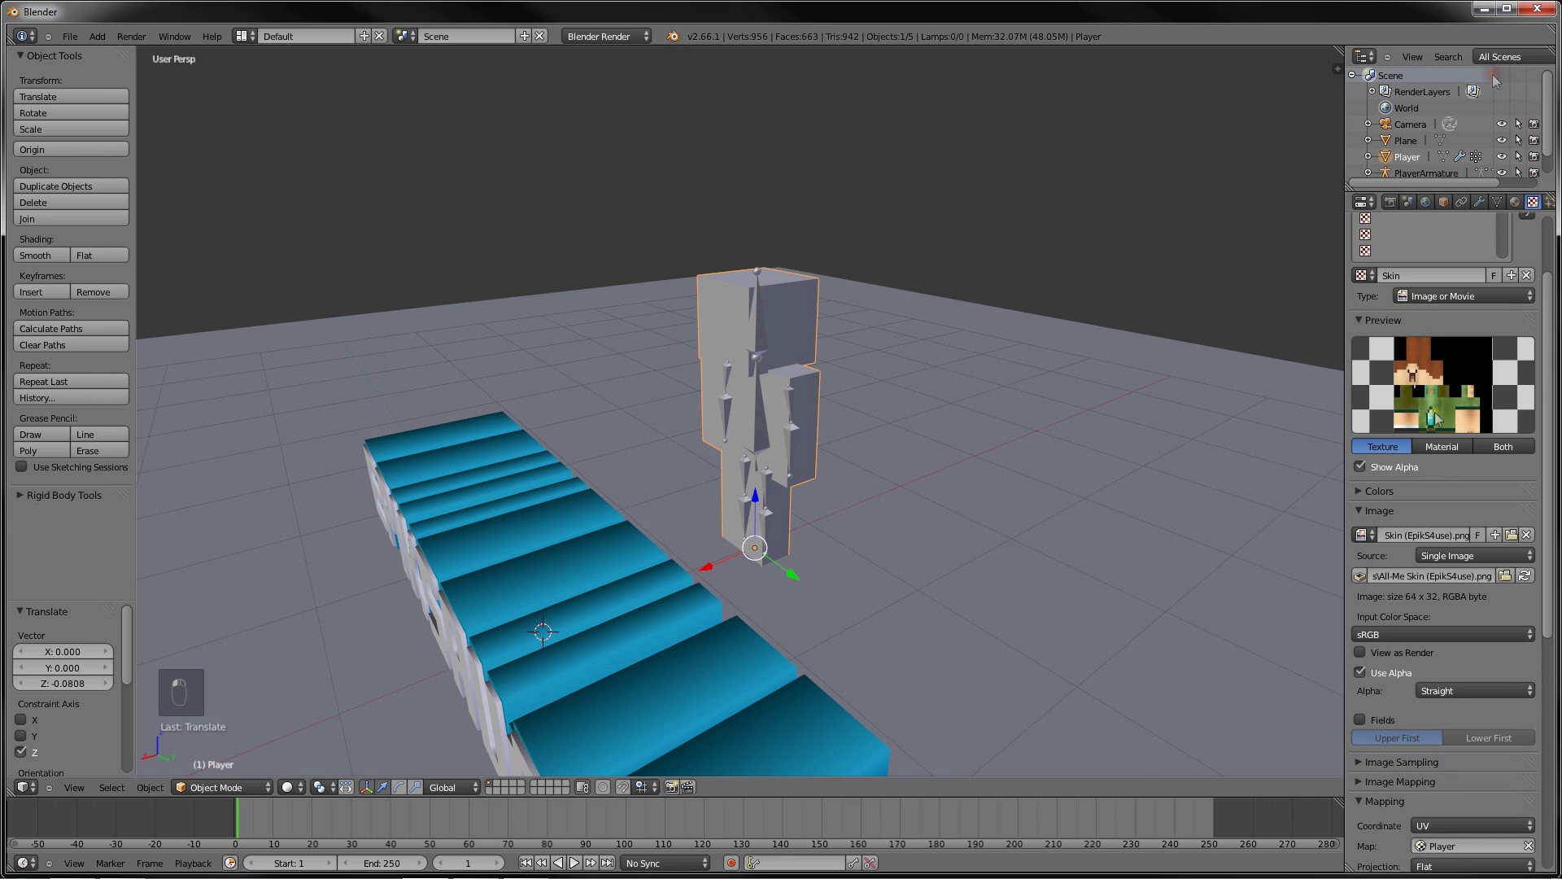
{"action": "key", "text": "F12"}
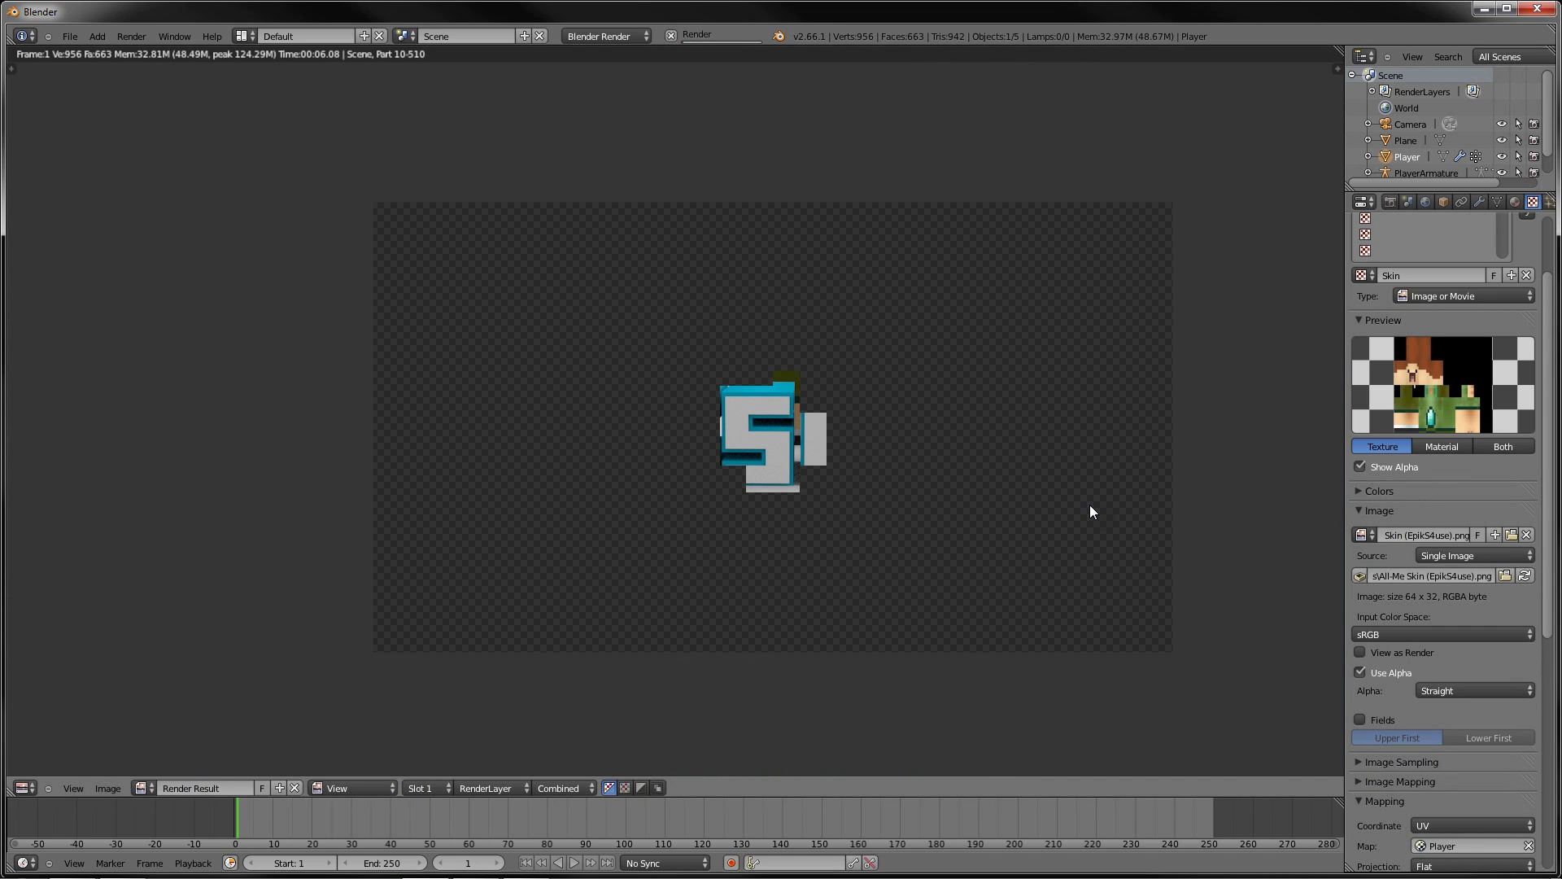
Pan and zoom around the finished render, then return to the scene and edit the Player mesh
{"action": "middle_click_drag", "start_coordinate": [841, 262], "coordinate": [896, 472]}
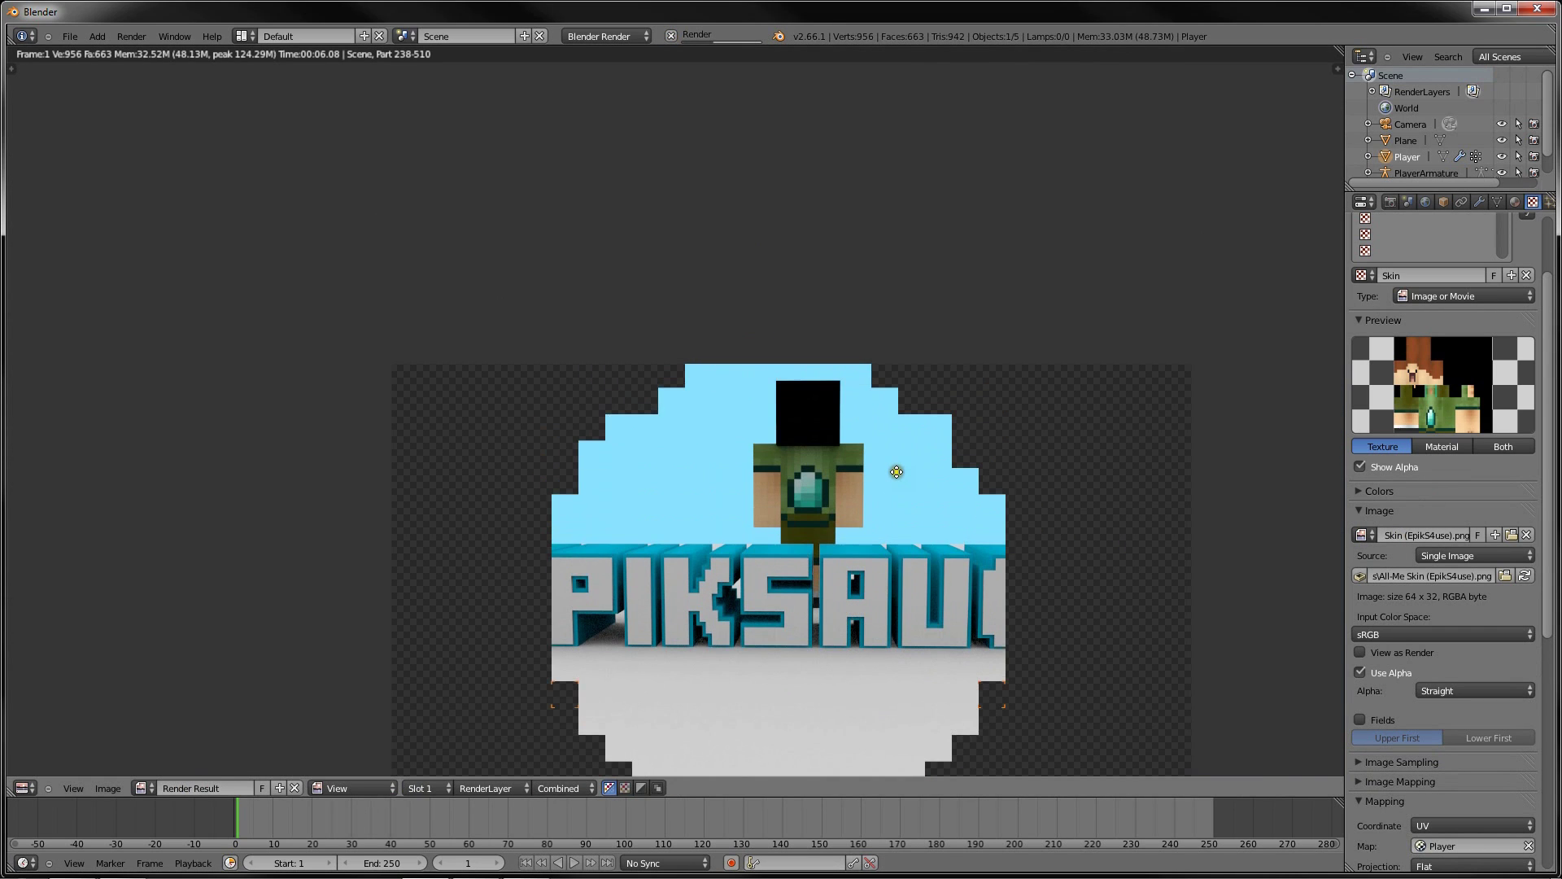
{"action": "scroll", "coordinate": [847, 460], "scroll_direction": "up", "scroll_amount": 1}
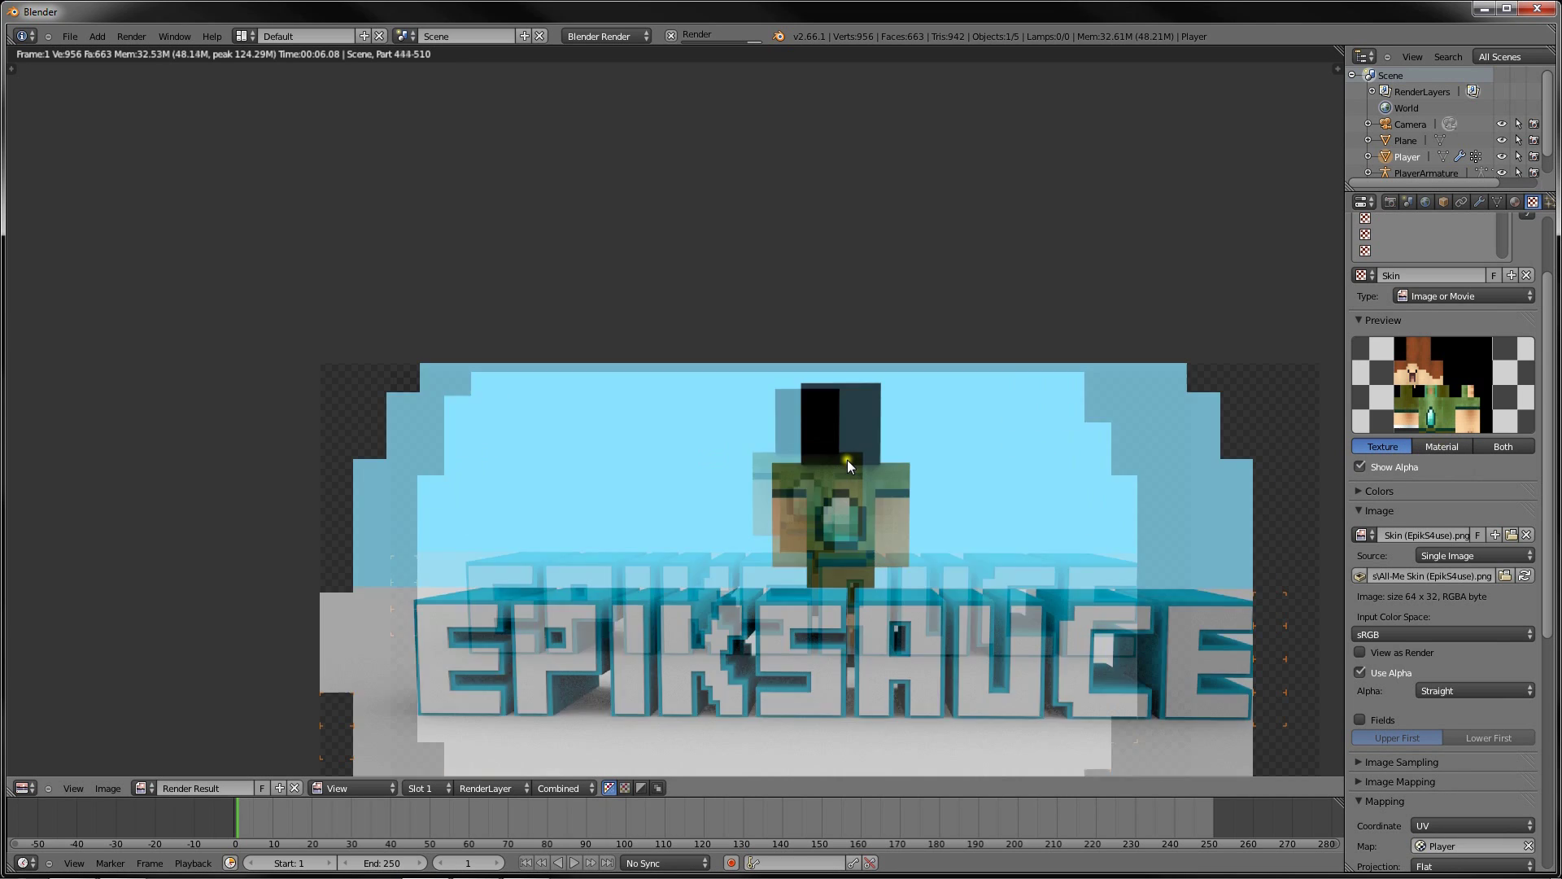
{"action": "scroll", "coordinate": [1417, 724], "scroll_direction": "down", "scroll_amount": 2}
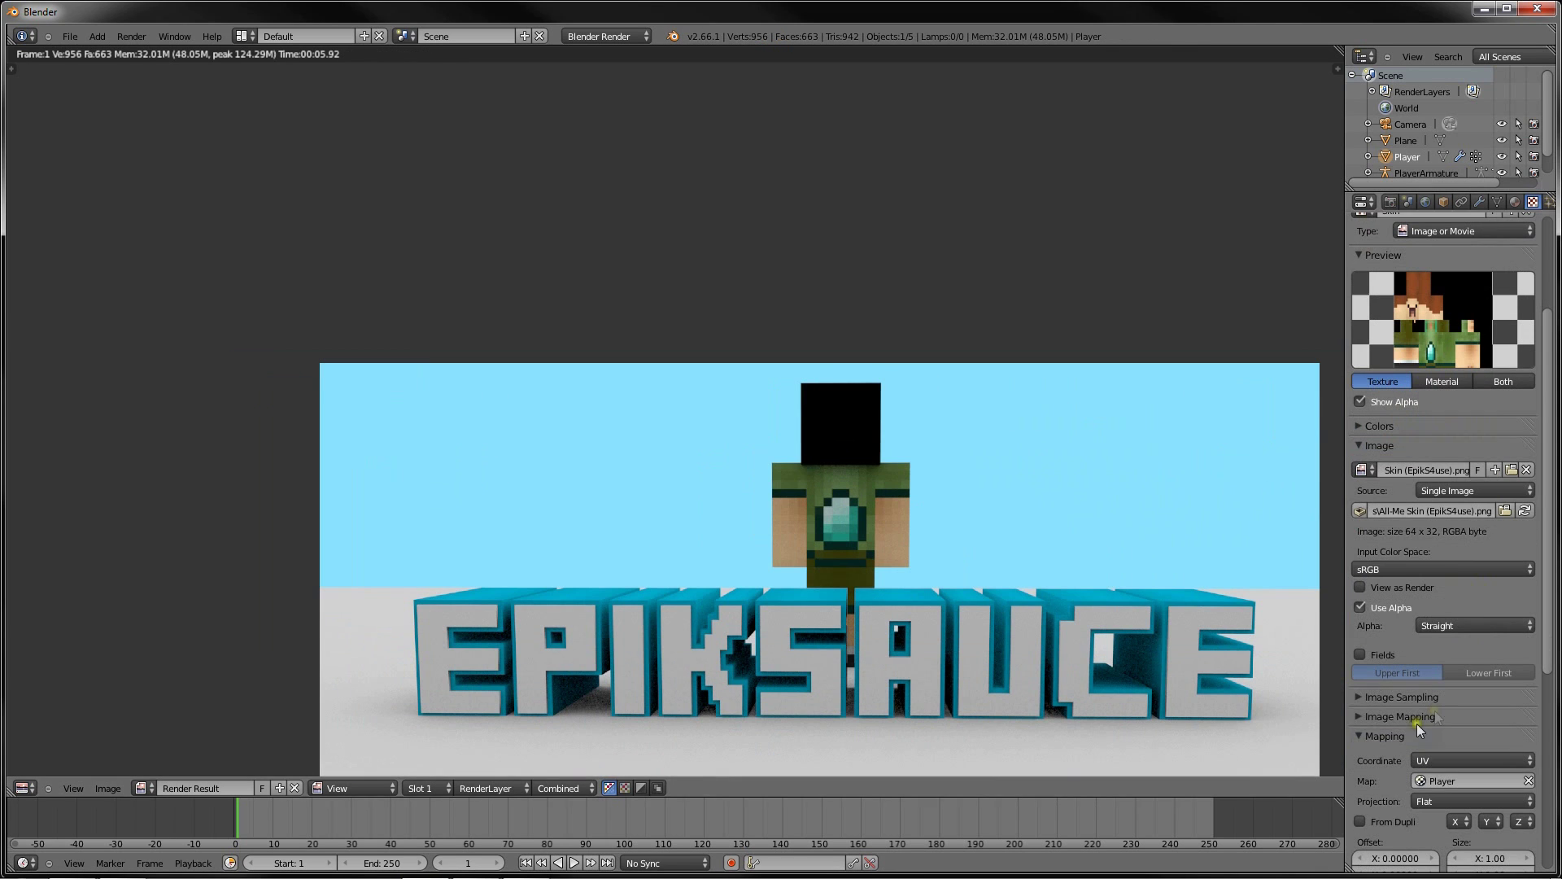
{"action": "scroll", "coordinate": [1456, 389], "scroll_direction": "up", "scroll_amount": 3}
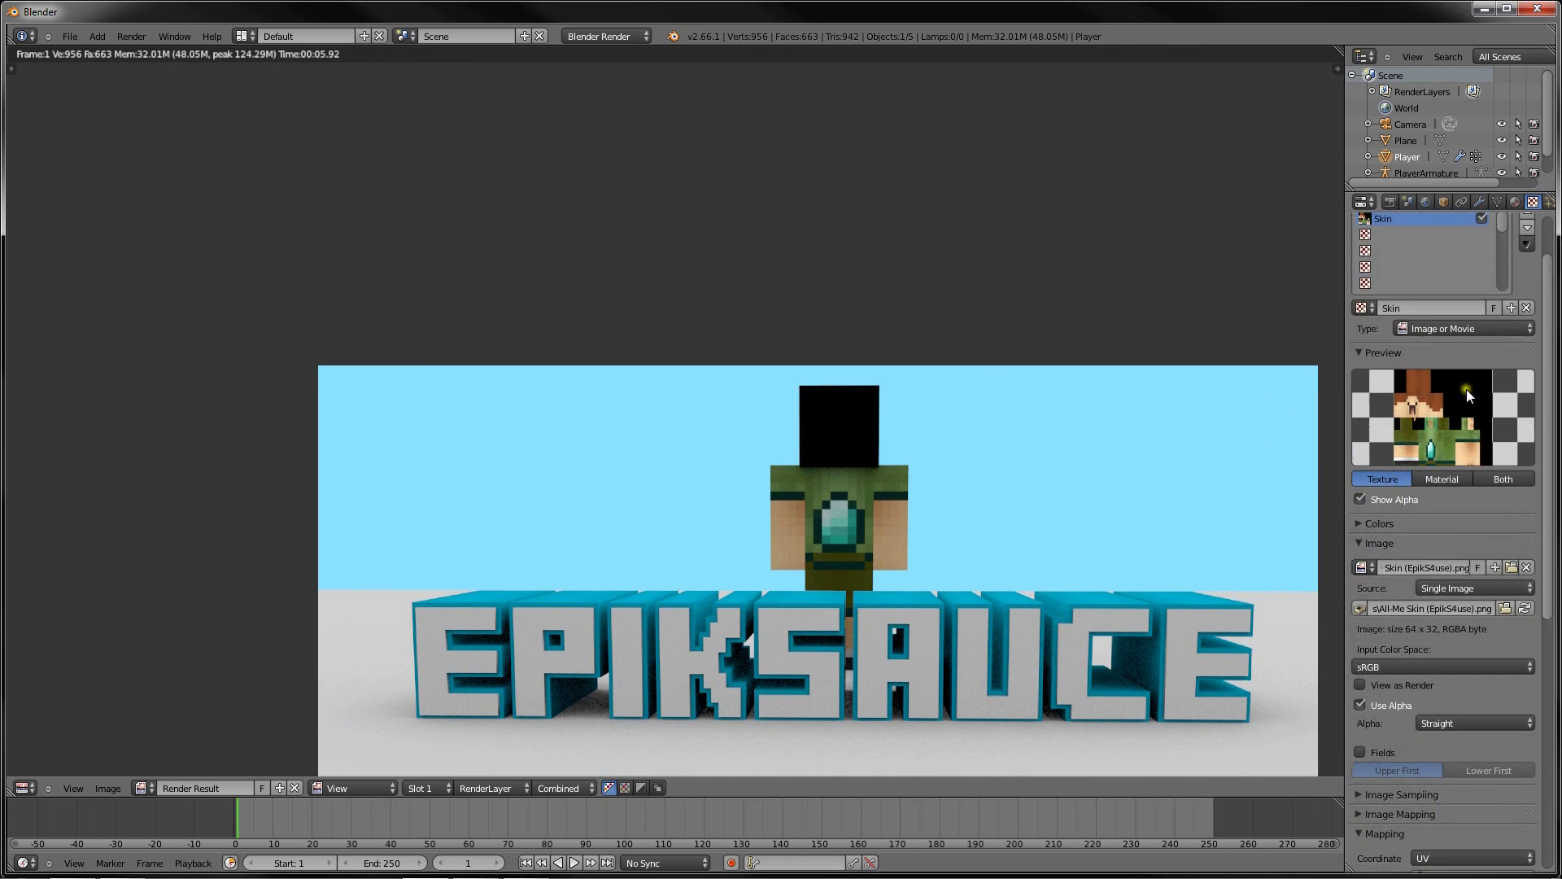
{"action": "scroll", "coordinate": [1456, 392], "scroll_direction": "up", "scroll_amount": 2}
{"action": "scroll", "coordinate": [984, 480], "scroll_direction": "down", "scroll_amount": 1}
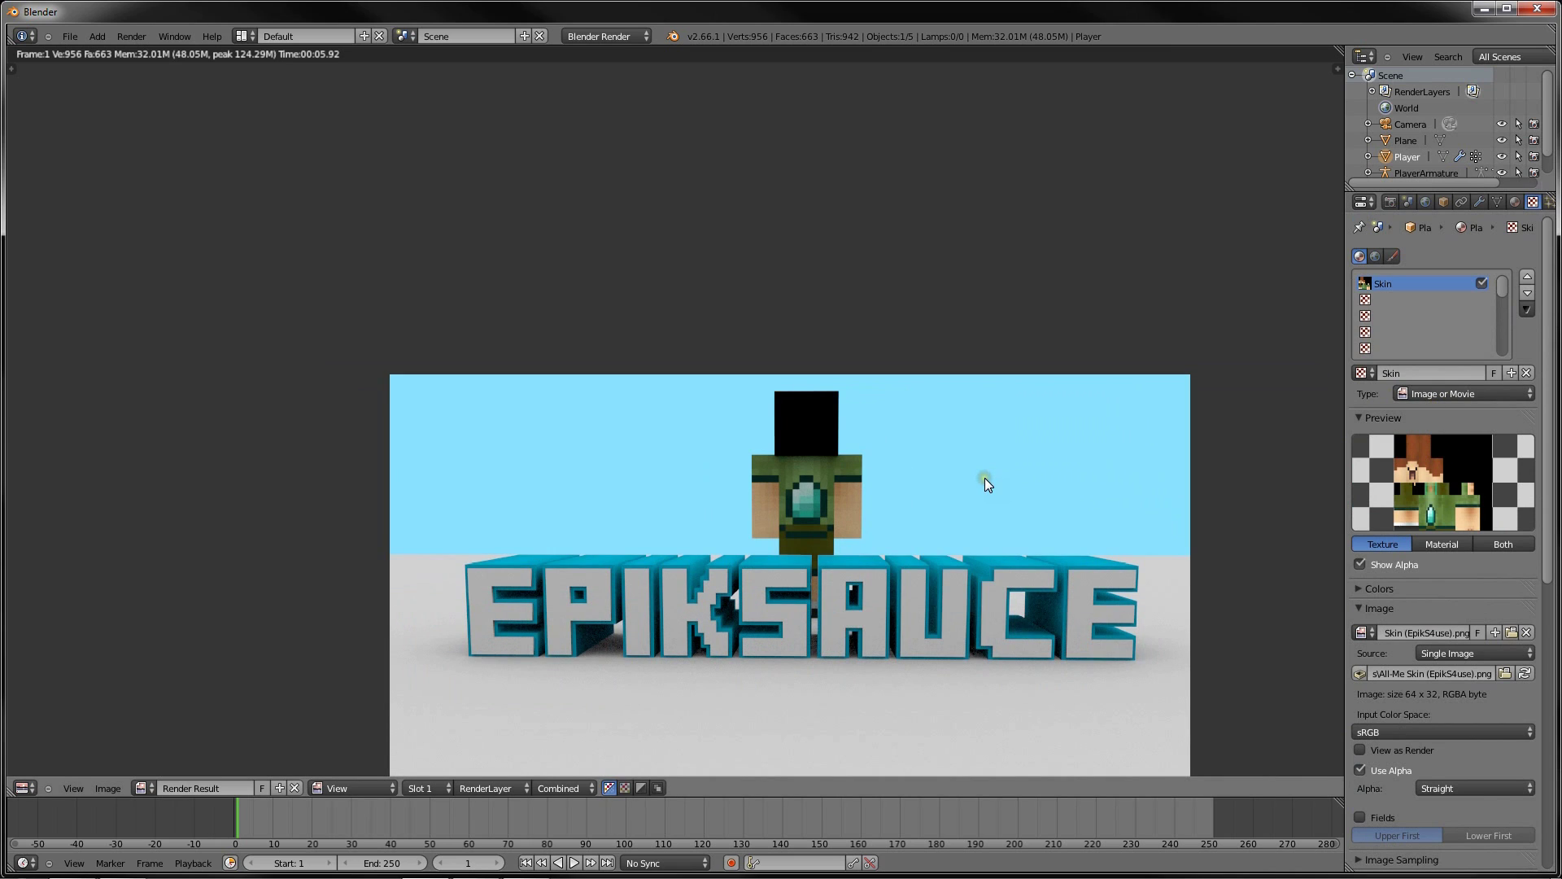
{"action": "key", "text": "Escape"}
{"action": "key", "text": "Tab"}
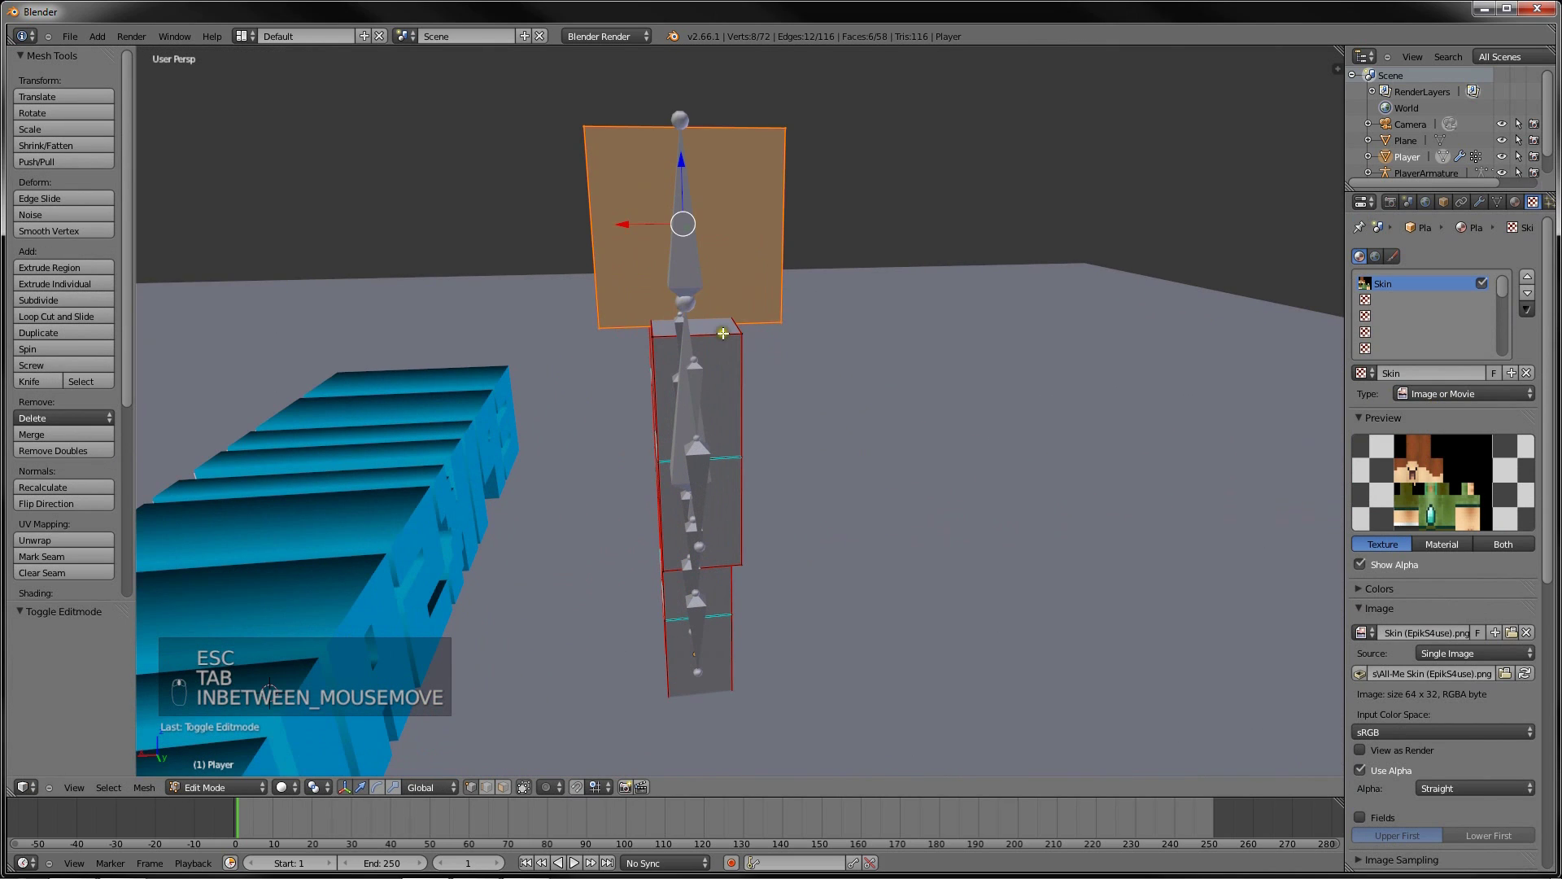
Pick the Player's Cube.001 mesh in the outliner and enter Edit Mode on it
{"action": "right_click_drag", "start_coordinate": [618, 231], "coordinate": [394, 228]}
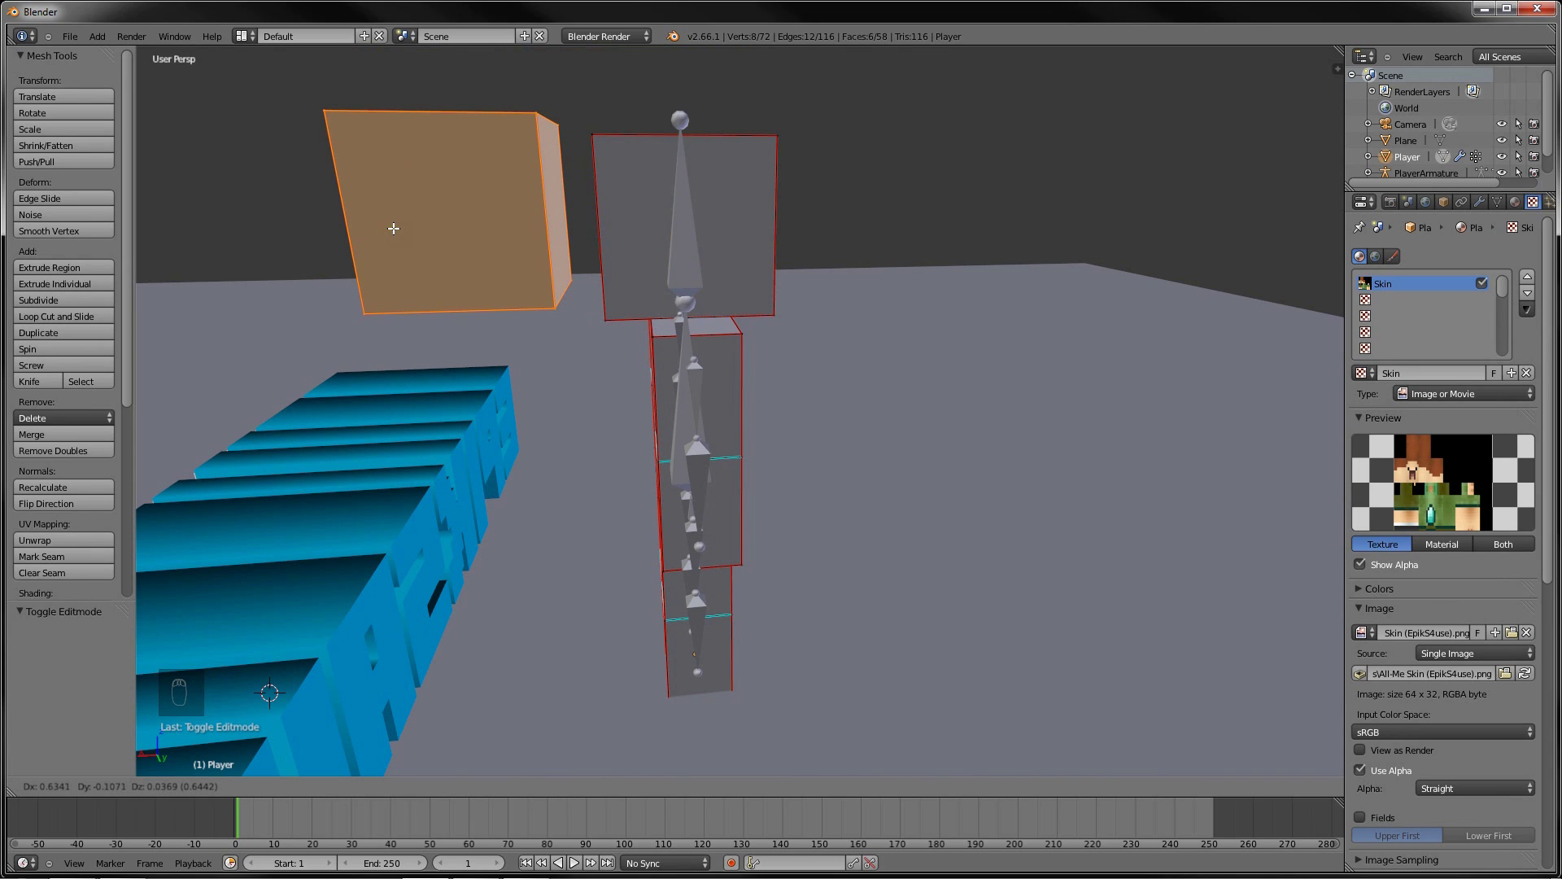
{"action": "right_click", "coordinate": [393, 228]}
{"action": "middle_click_drag", "start_coordinate": [432, 199], "coordinate": [624, 214]}
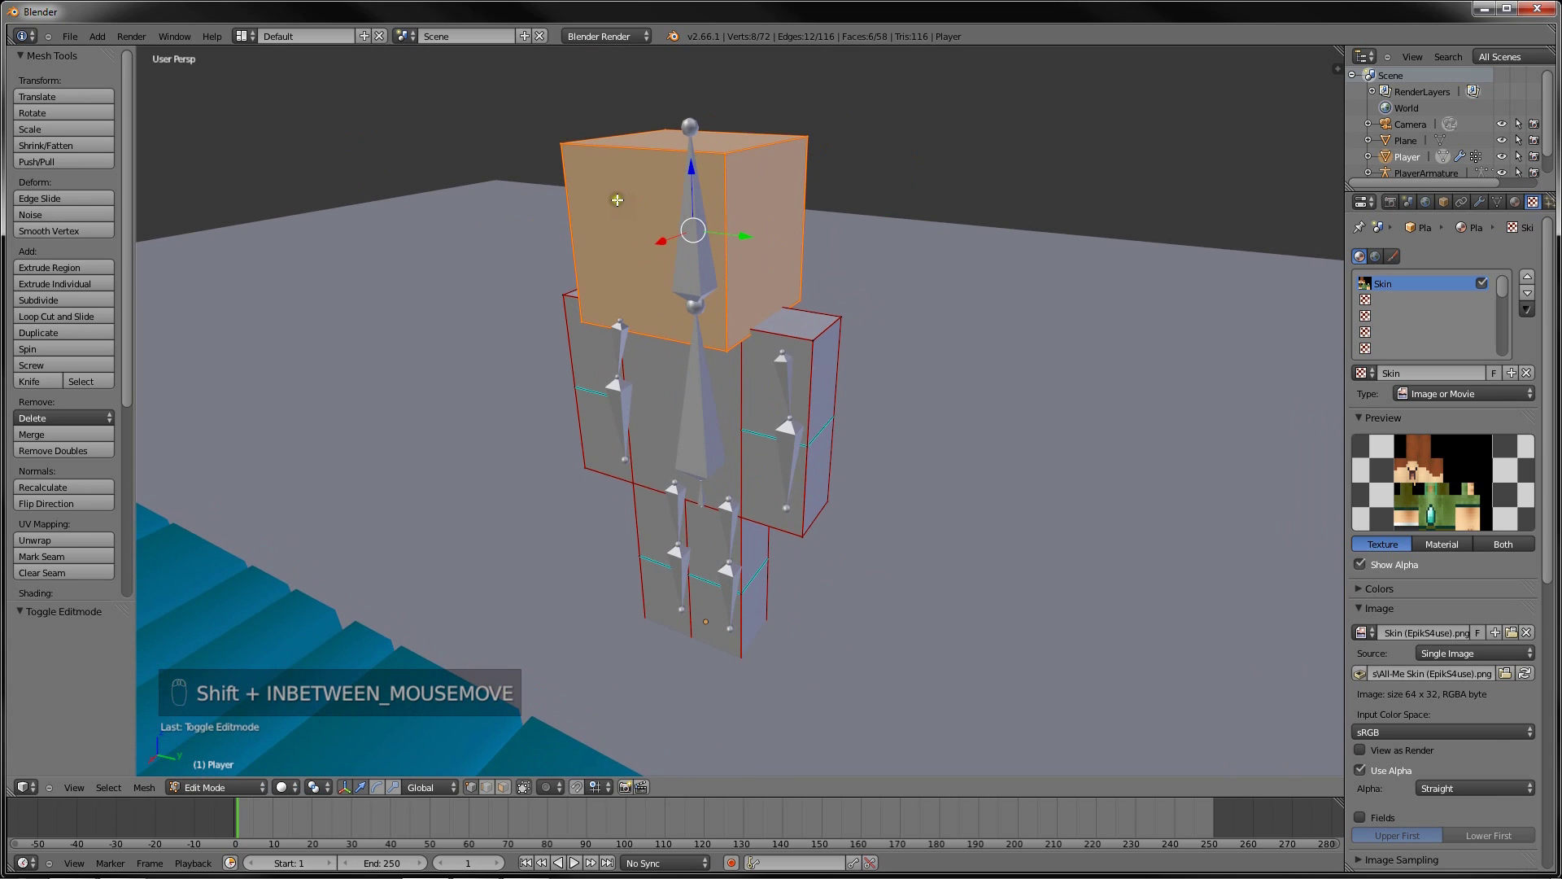
{"action": "key", "text": "Tab"}
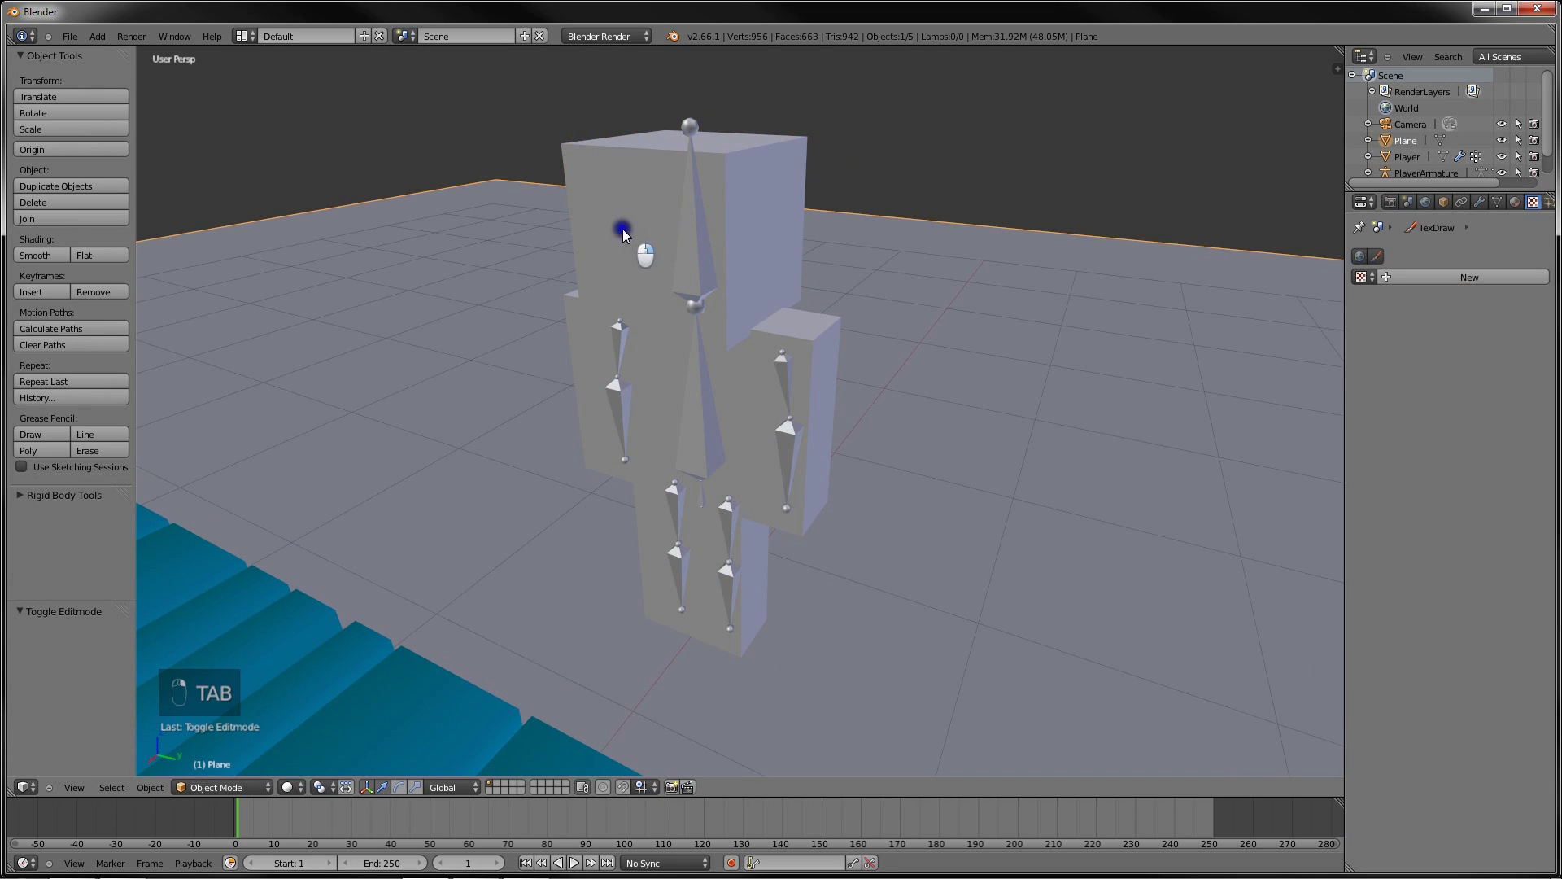
{"action": "left_click", "coordinate": [1369, 156]}
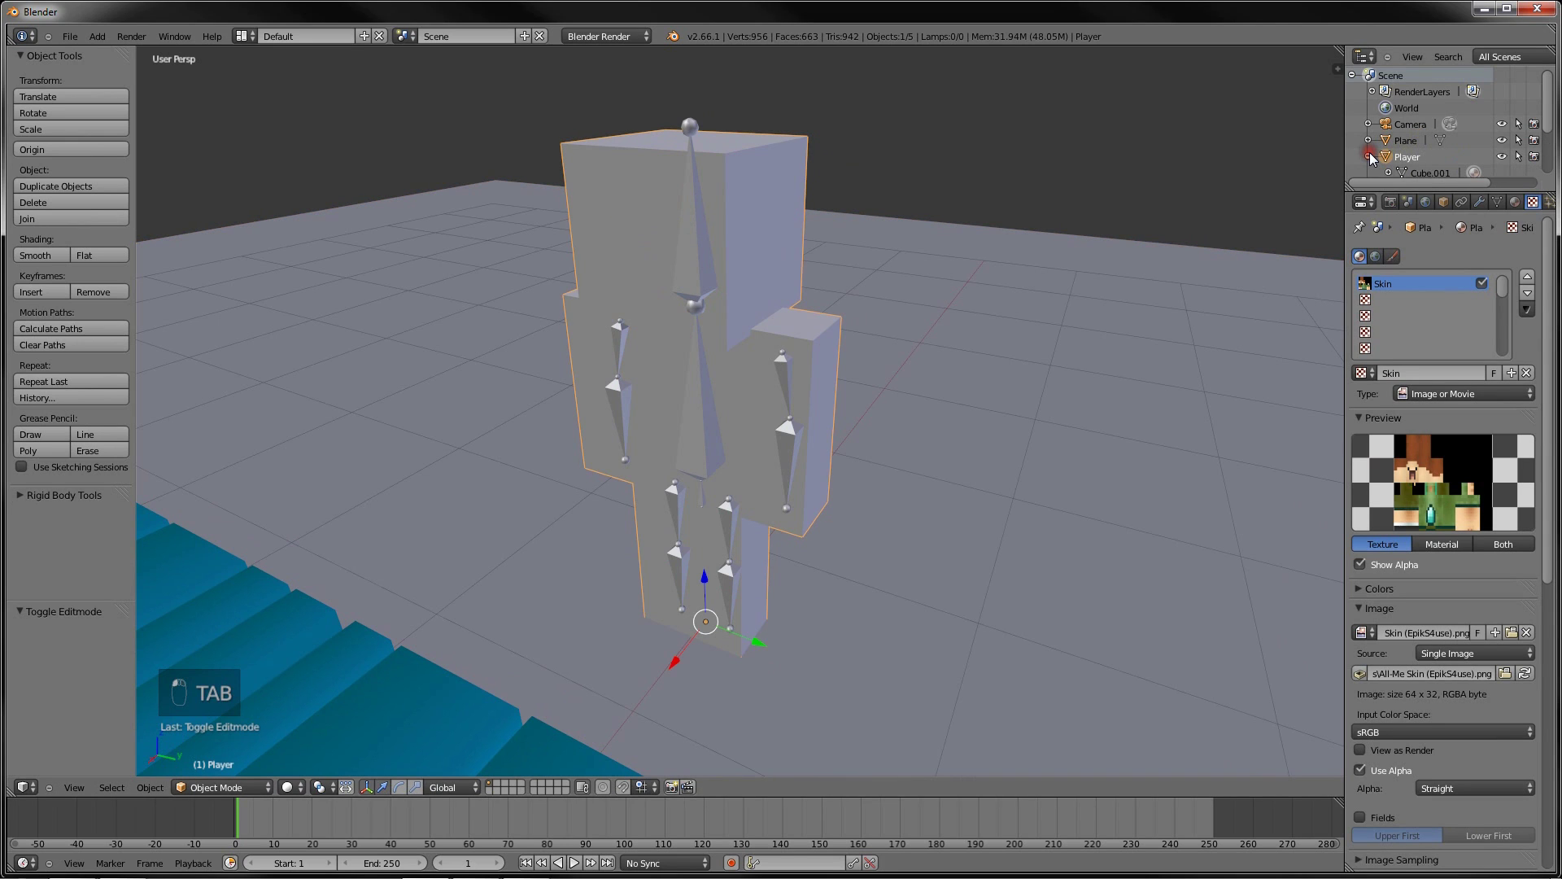
{"action": "scroll", "coordinate": [1375, 154], "scroll_direction": "down", "scroll_amount": 3}
{"action": "left_click", "coordinate": [1396, 118]}
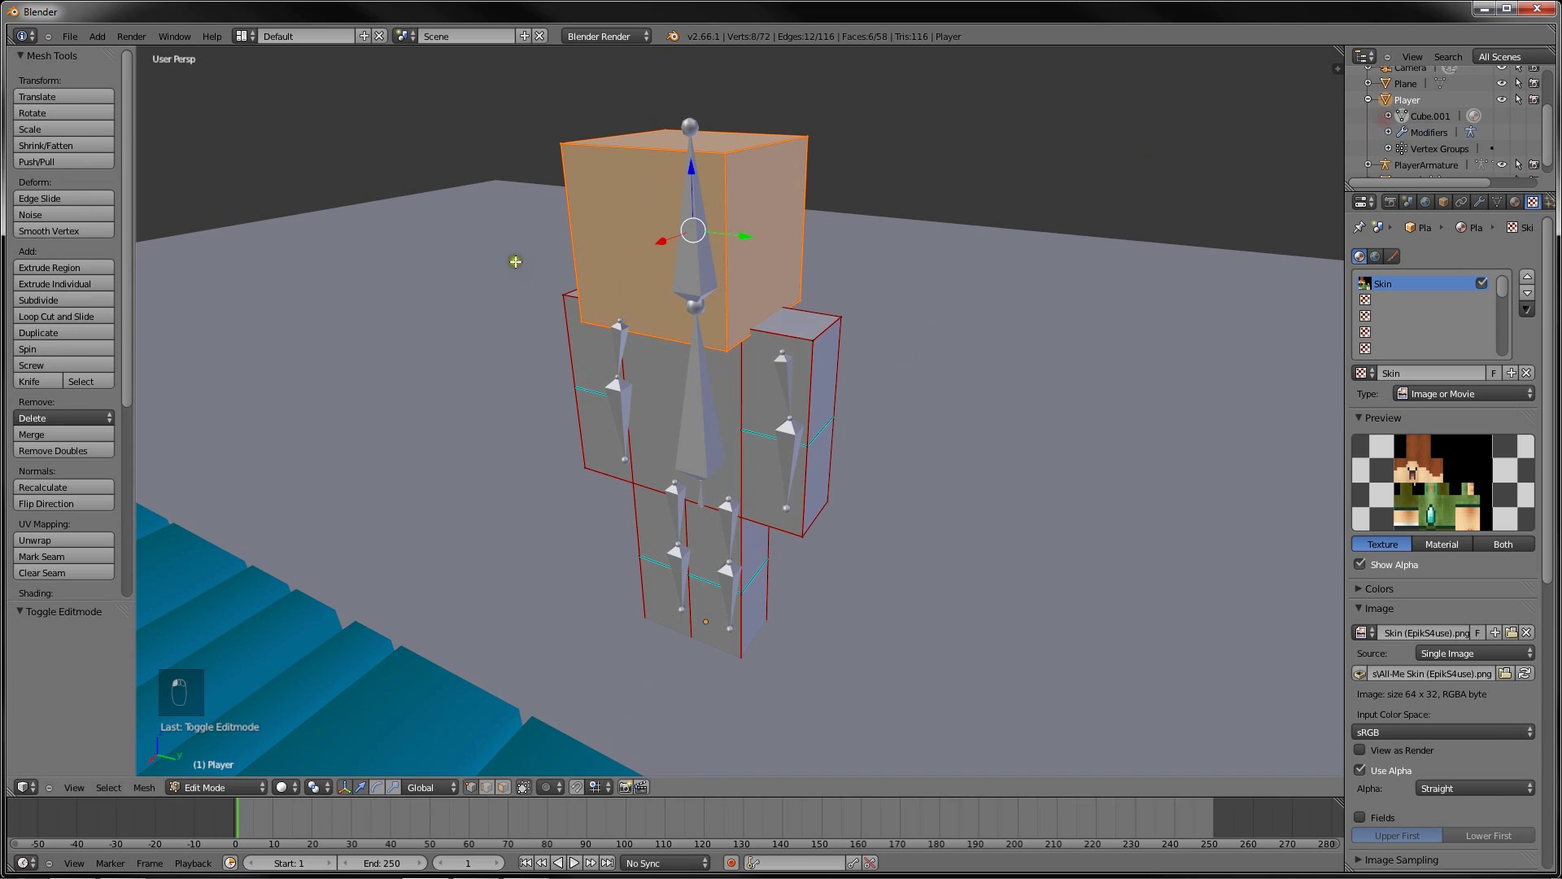
{"action": "key", "text": "Tab"}
{"action": "key", "text": "Tab"}
{"action": "key", "text": "Tab"}
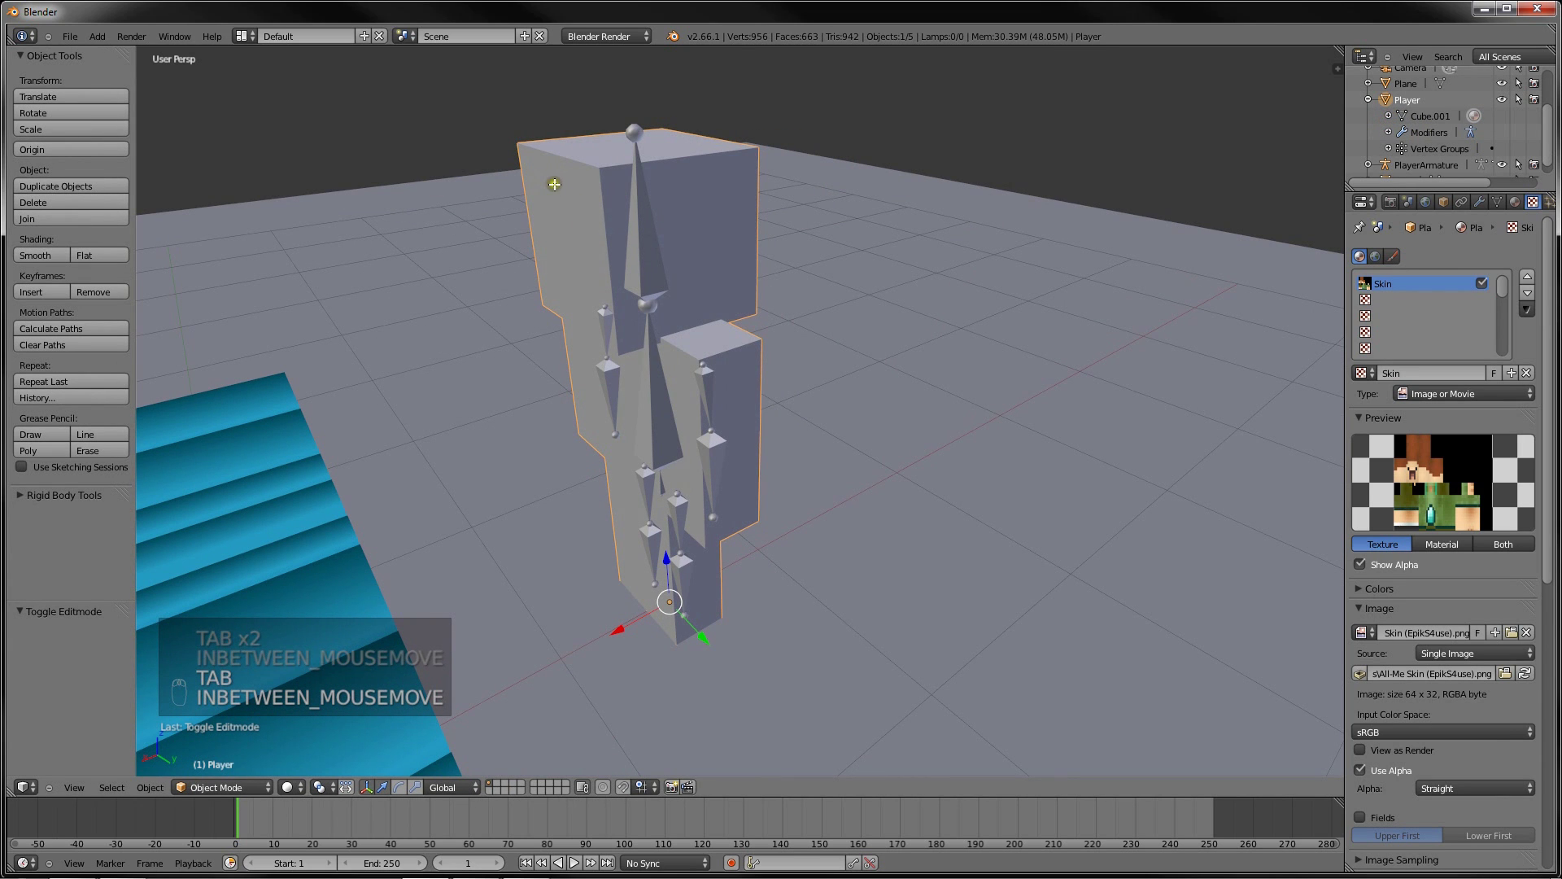
{"action": "key", "text": "Tab"}
Move the duplicate head cube aside and delete its vertices
{"action": "key", "text": "g"}
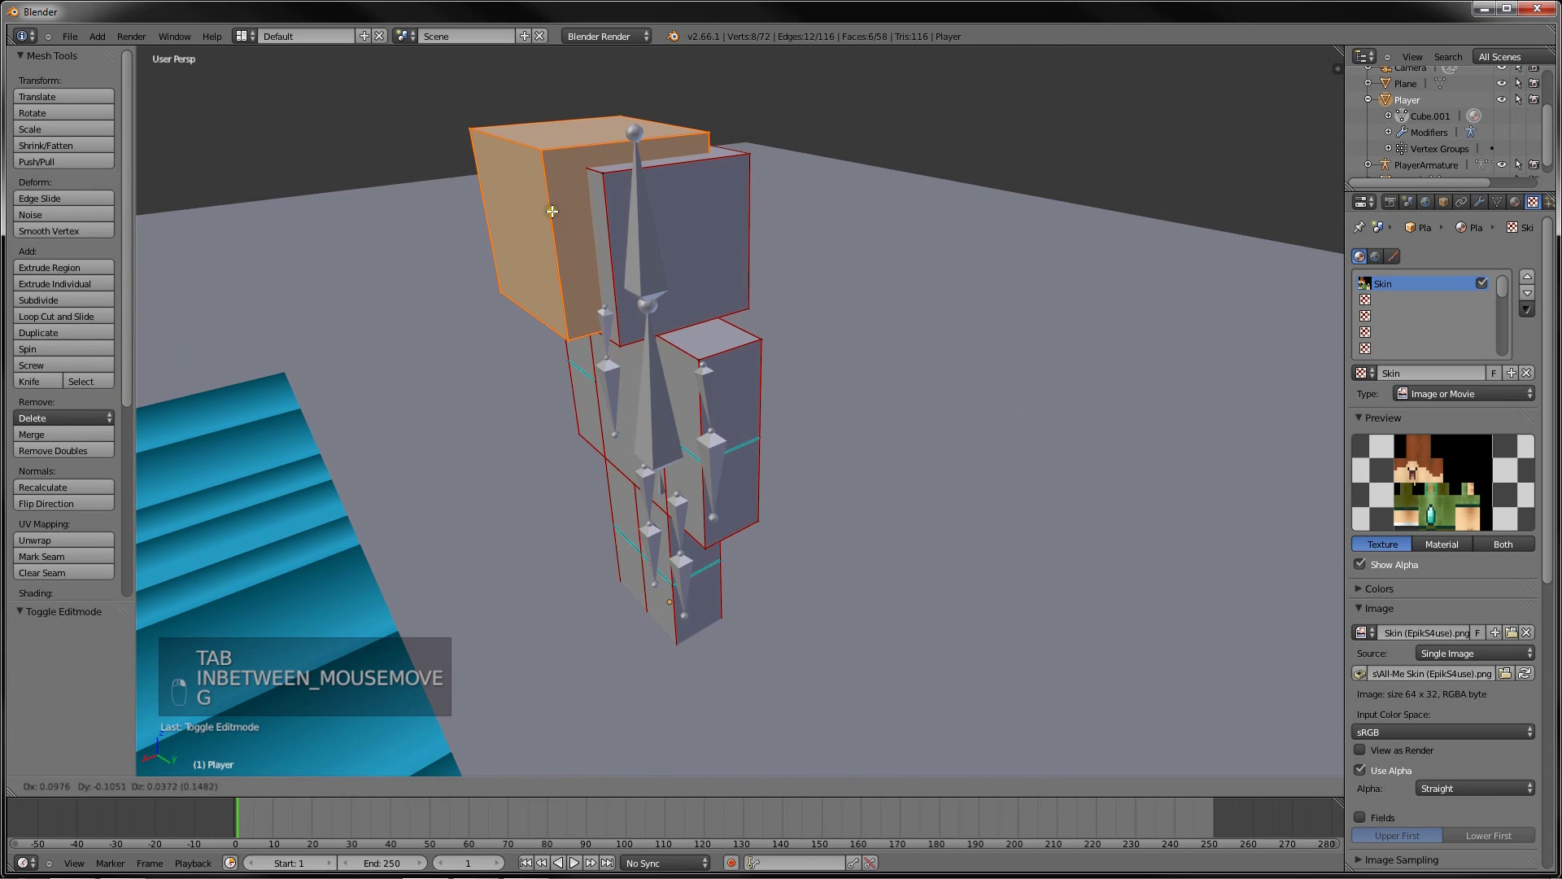
{"action": "right_click", "coordinate": [554, 213]}
{"action": "middle_click_drag", "start_coordinate": [672, 237], "coordinate": [715, 244]}
{"action": "key", "text": "g"}
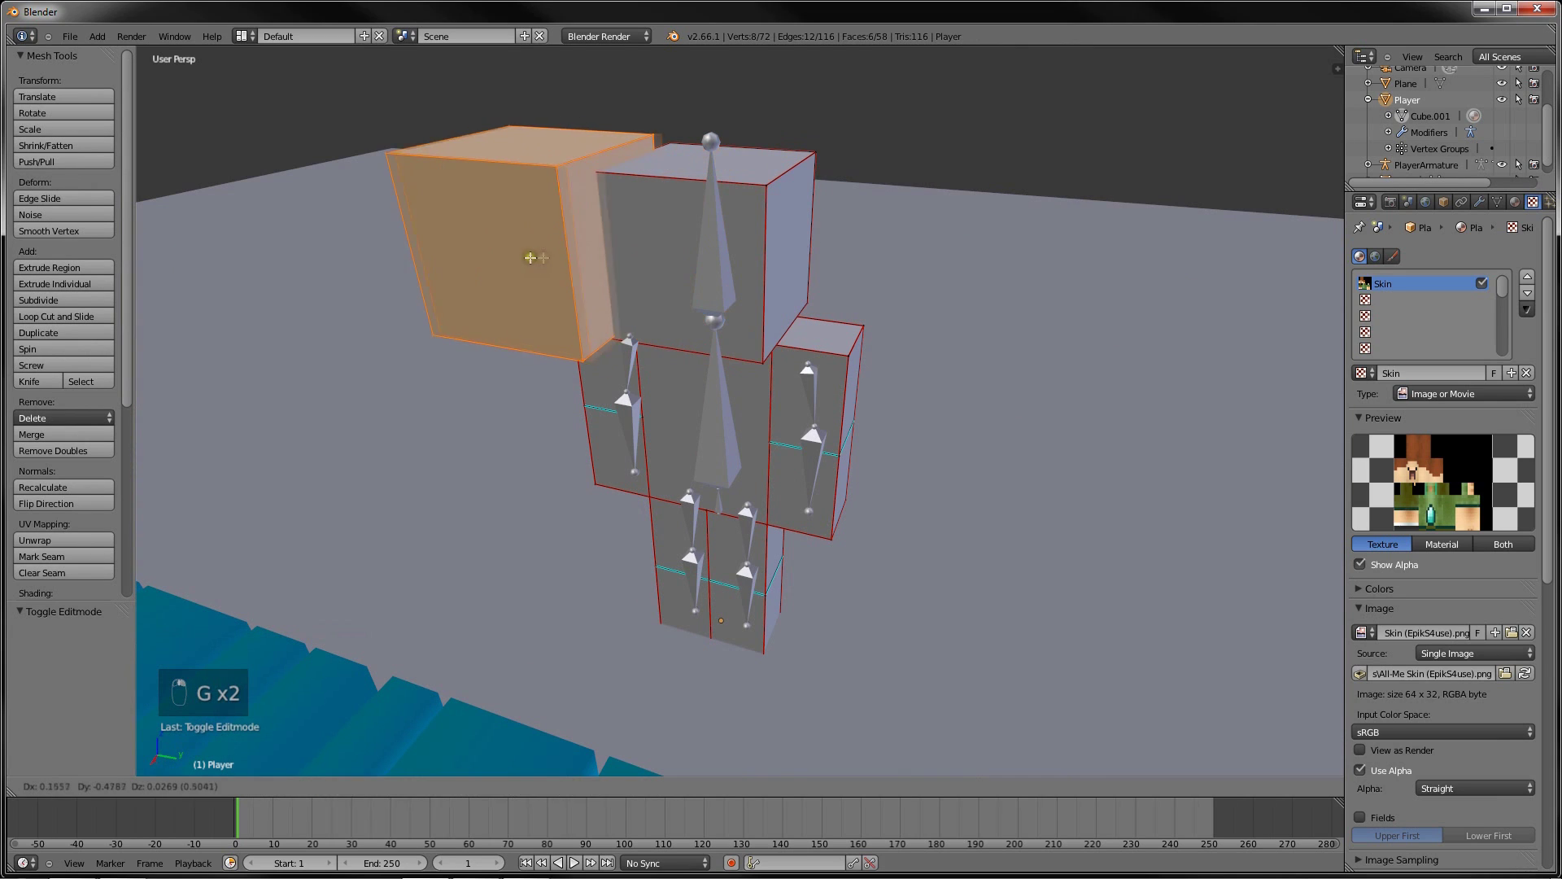
{"action": "left_click", "coordinate": [425, 257]}
{"action": "key", "text": "Delete"}
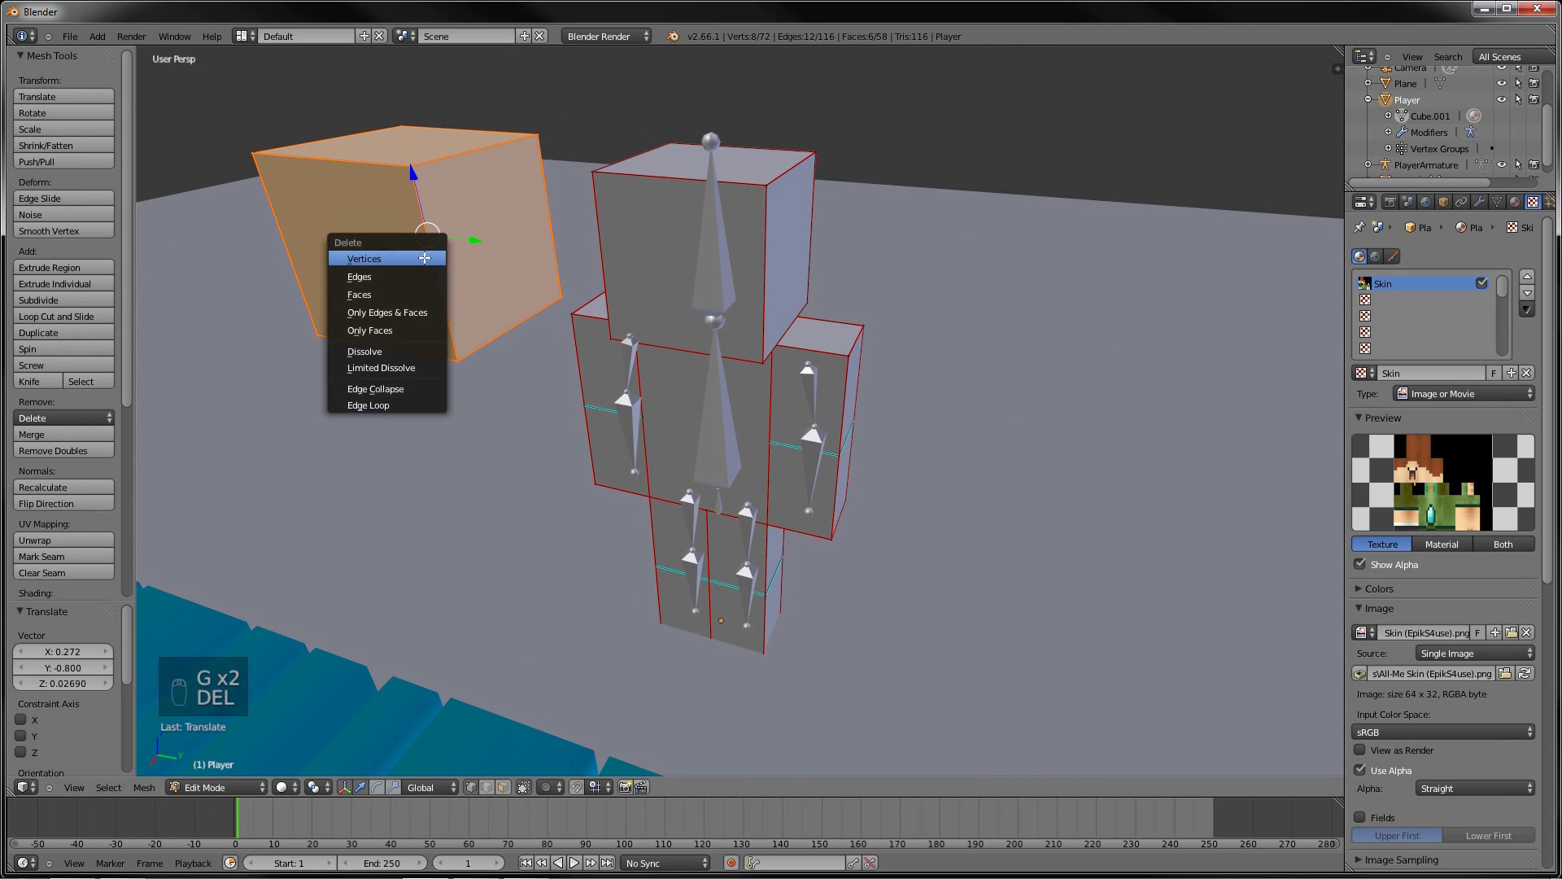
{"action": "left_click", "coordinate": [425, 257]}
Return to Object Mode and render the skinned player behind the EPIKSAUCE text
{"action": "key", "text": "Tab"}
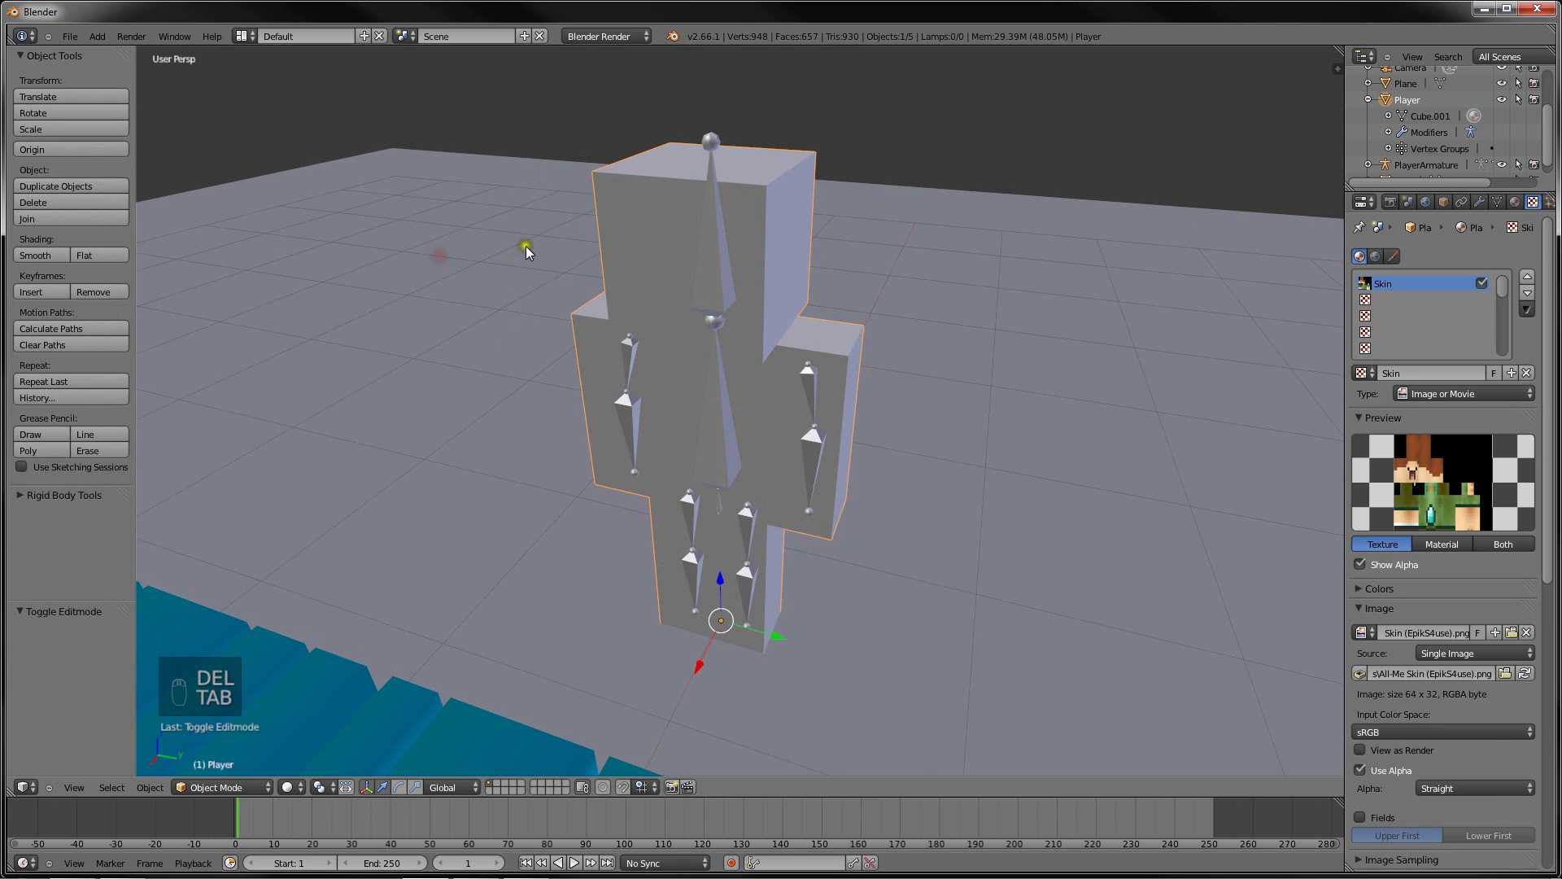
{"action": "scroll", "coordinate": [539, 218], "scroll_direction": "down", "scroll_amount": 1}
{"action": "key", "text": "F12"}
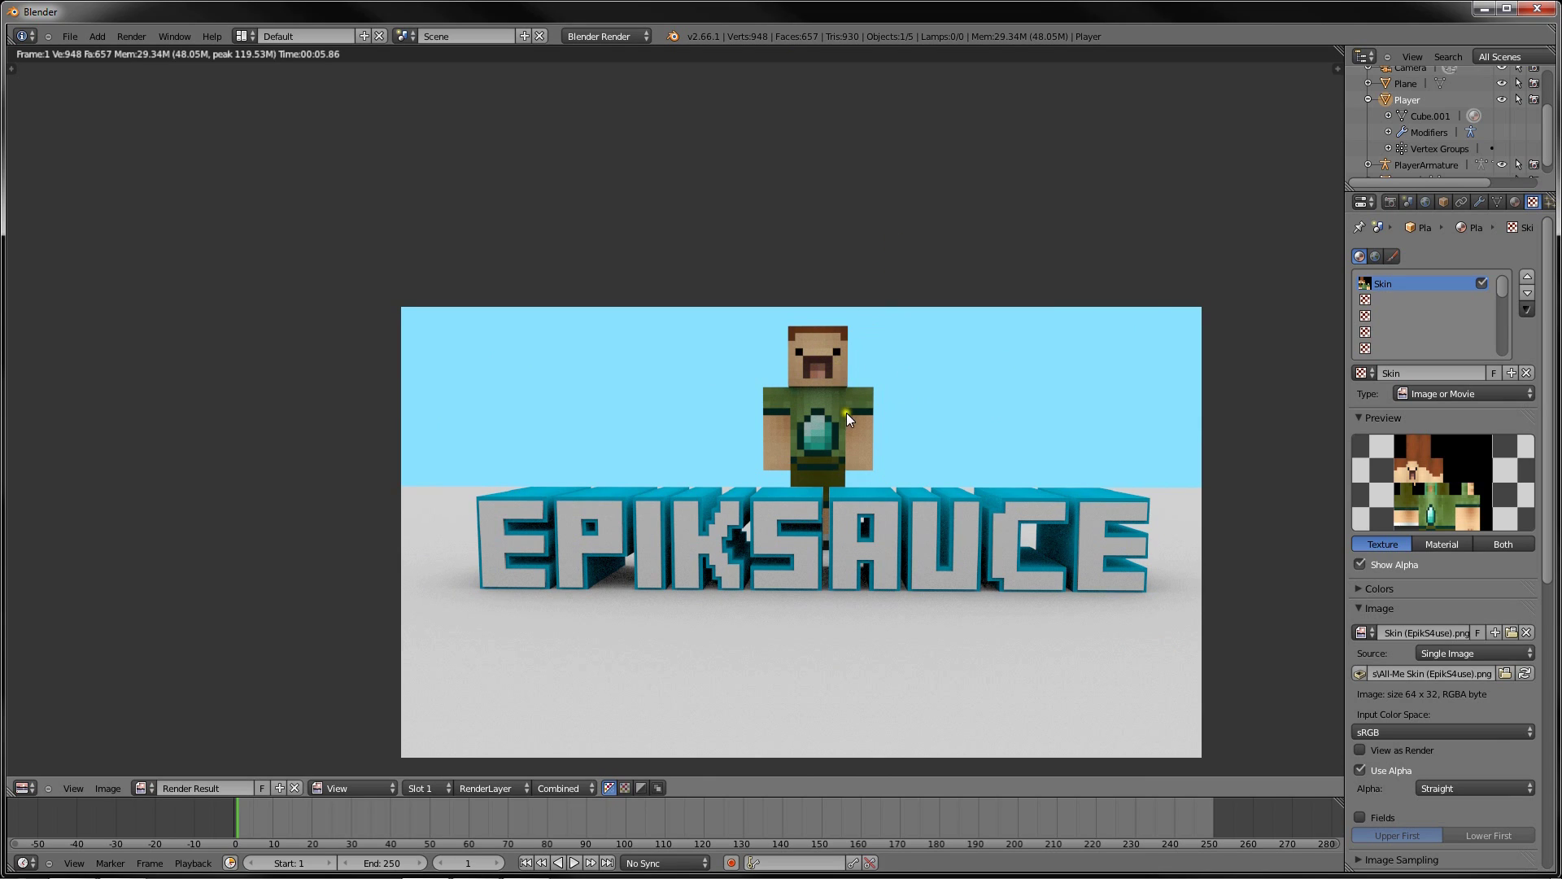
Select the PlayerArmature skeleton, frame it, and switch it into Pose Mode
{"action": "key", "text": "Escape"}
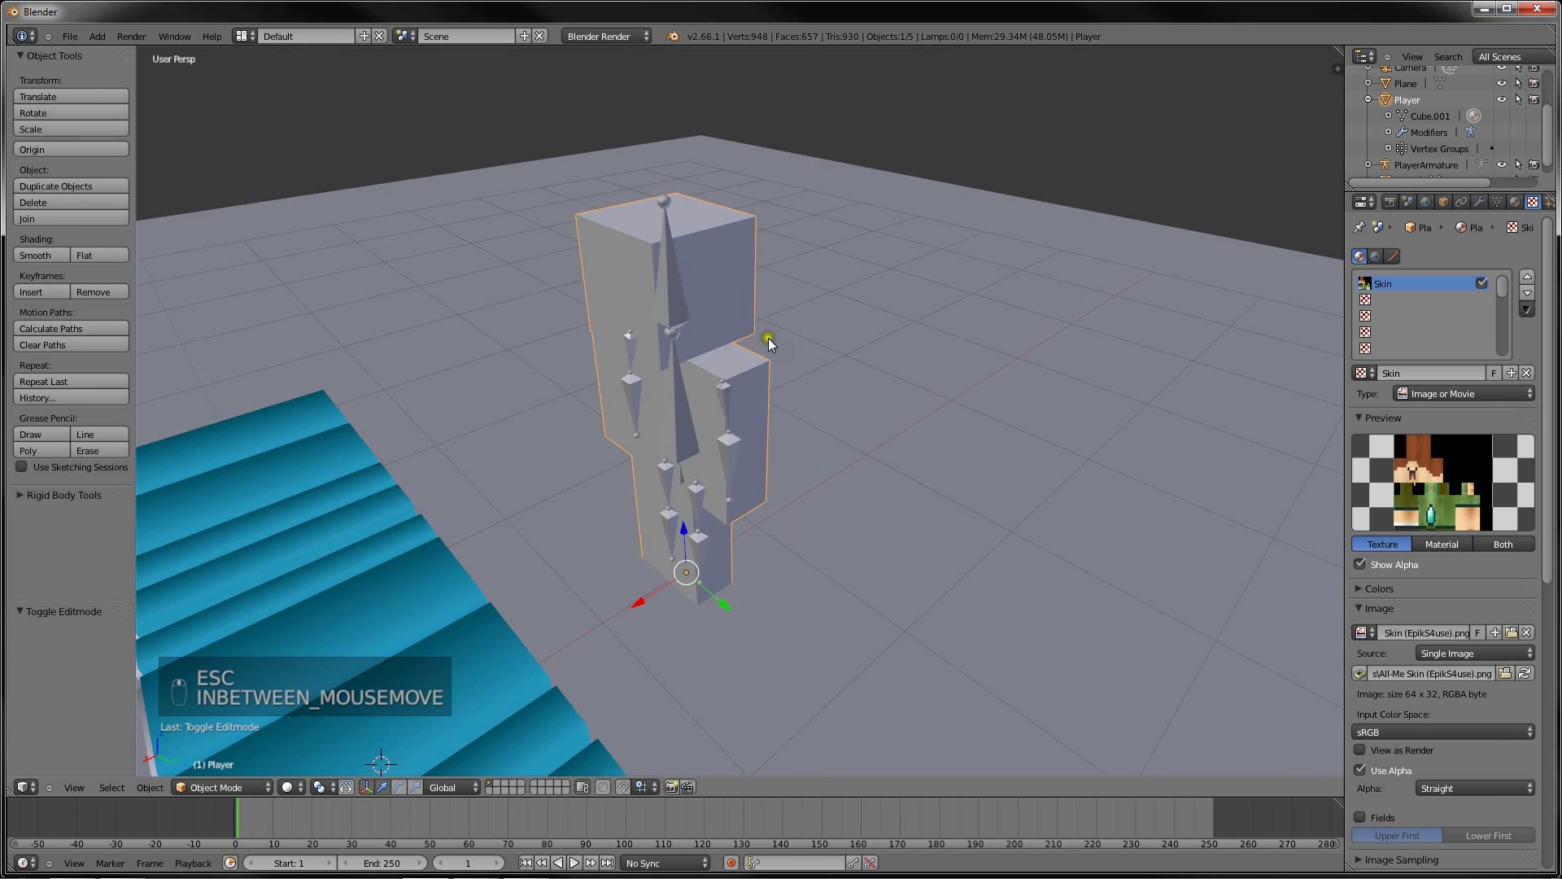
{"action": "middle_click_drag", "start_coordinate": [768, 338], "coordinate": [853, 344]}
{"action": "right_click", "coordinate": [737, 358]}
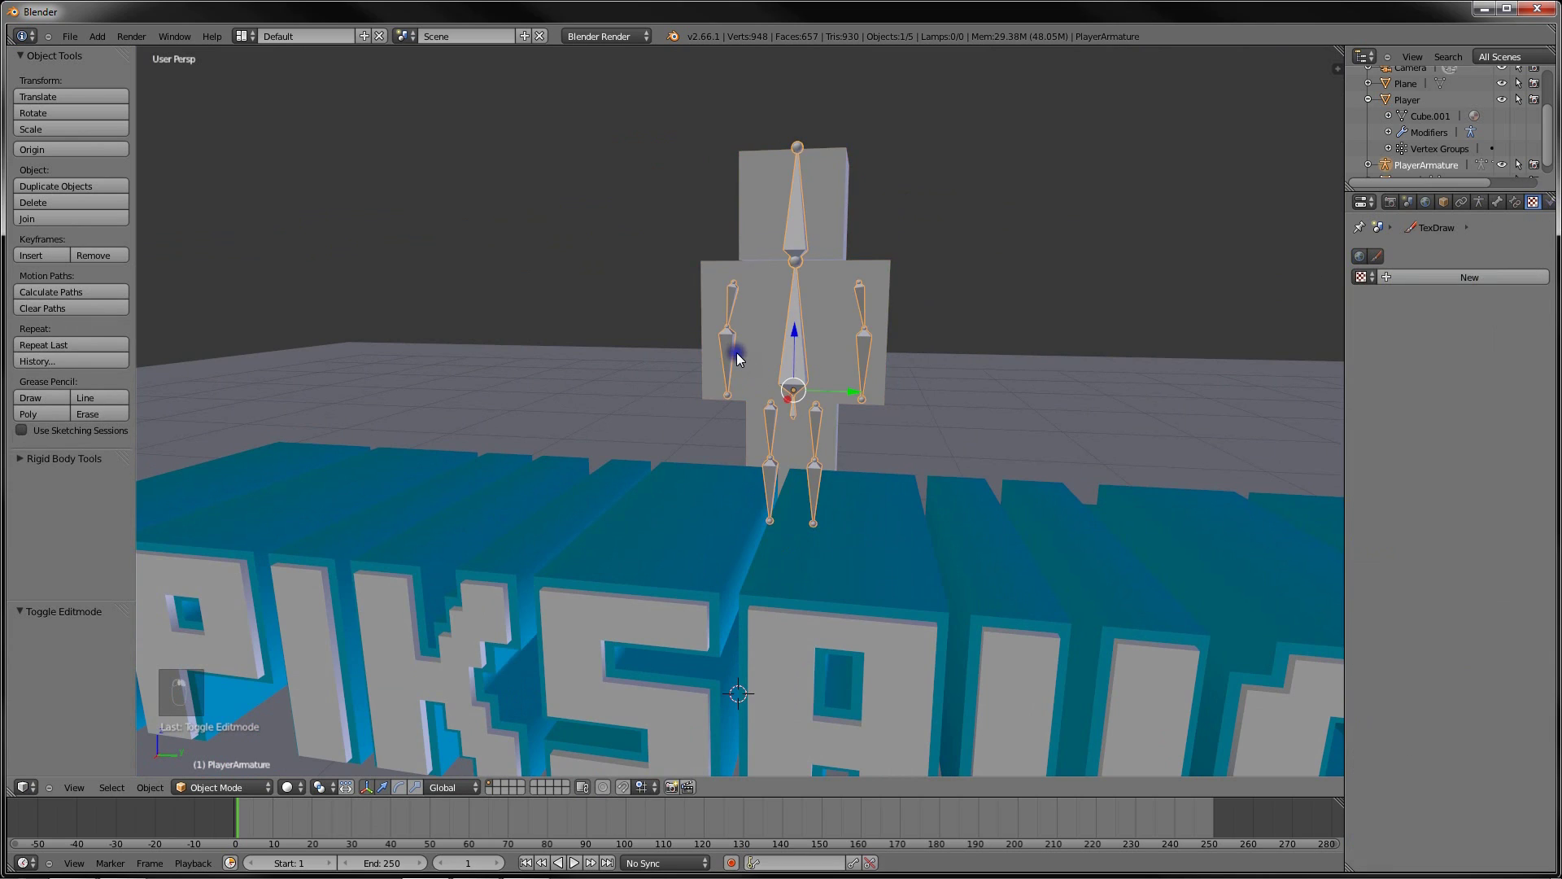
{"action": "middle_click_drag", "start_coordinate": [738, 358], "coordinate": [720, 354]}
{"action": "key", "text": "KP_Decimal"}
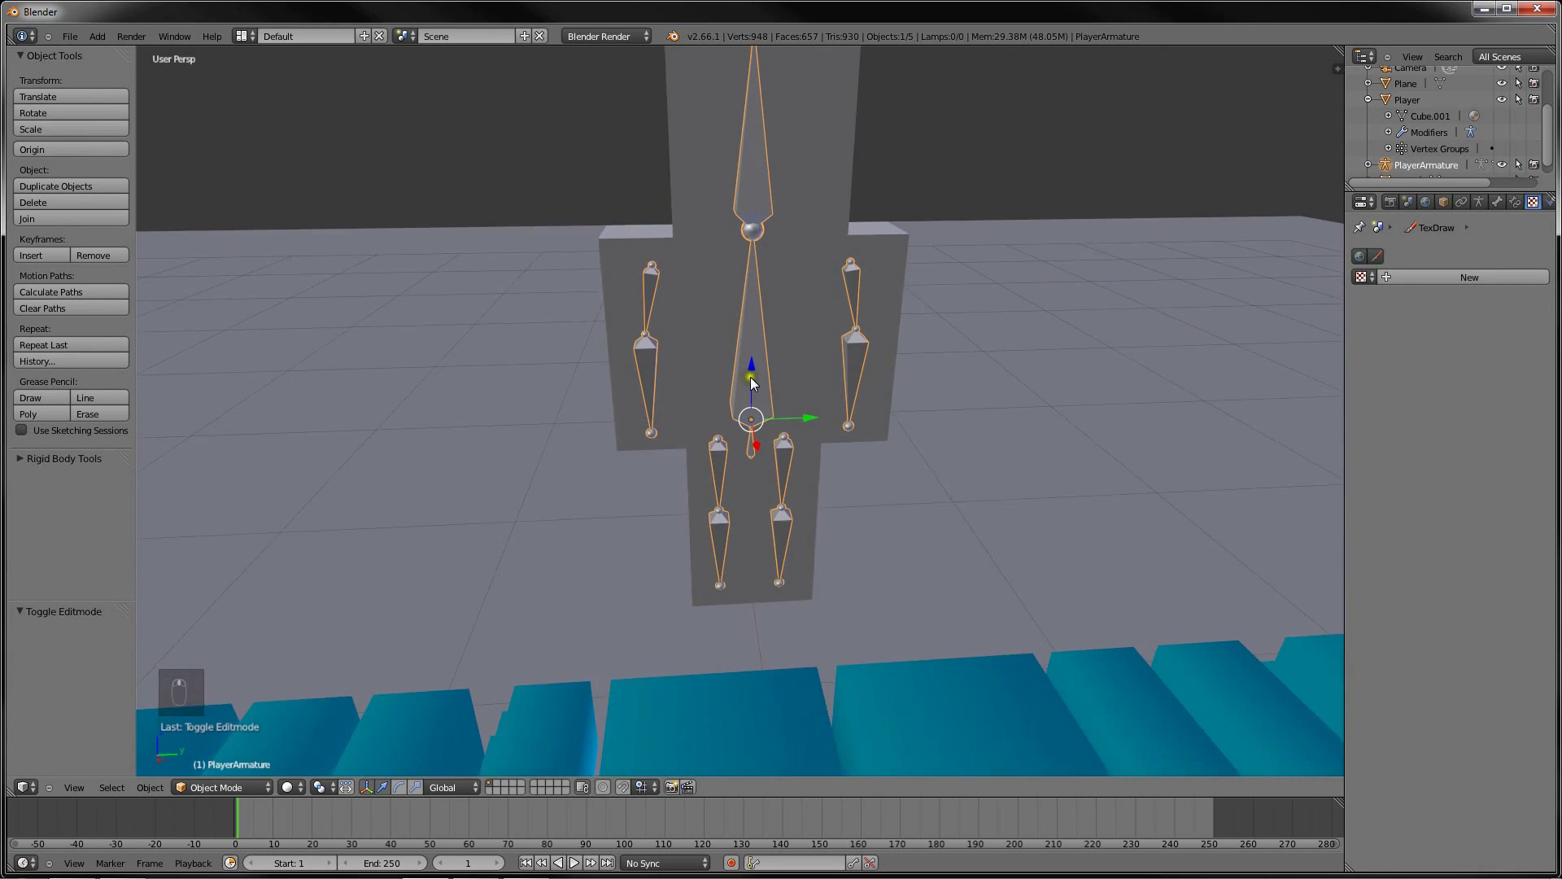
{"action": "key", "text": "Tab"}
{"action": "key", "text": "Tab"}
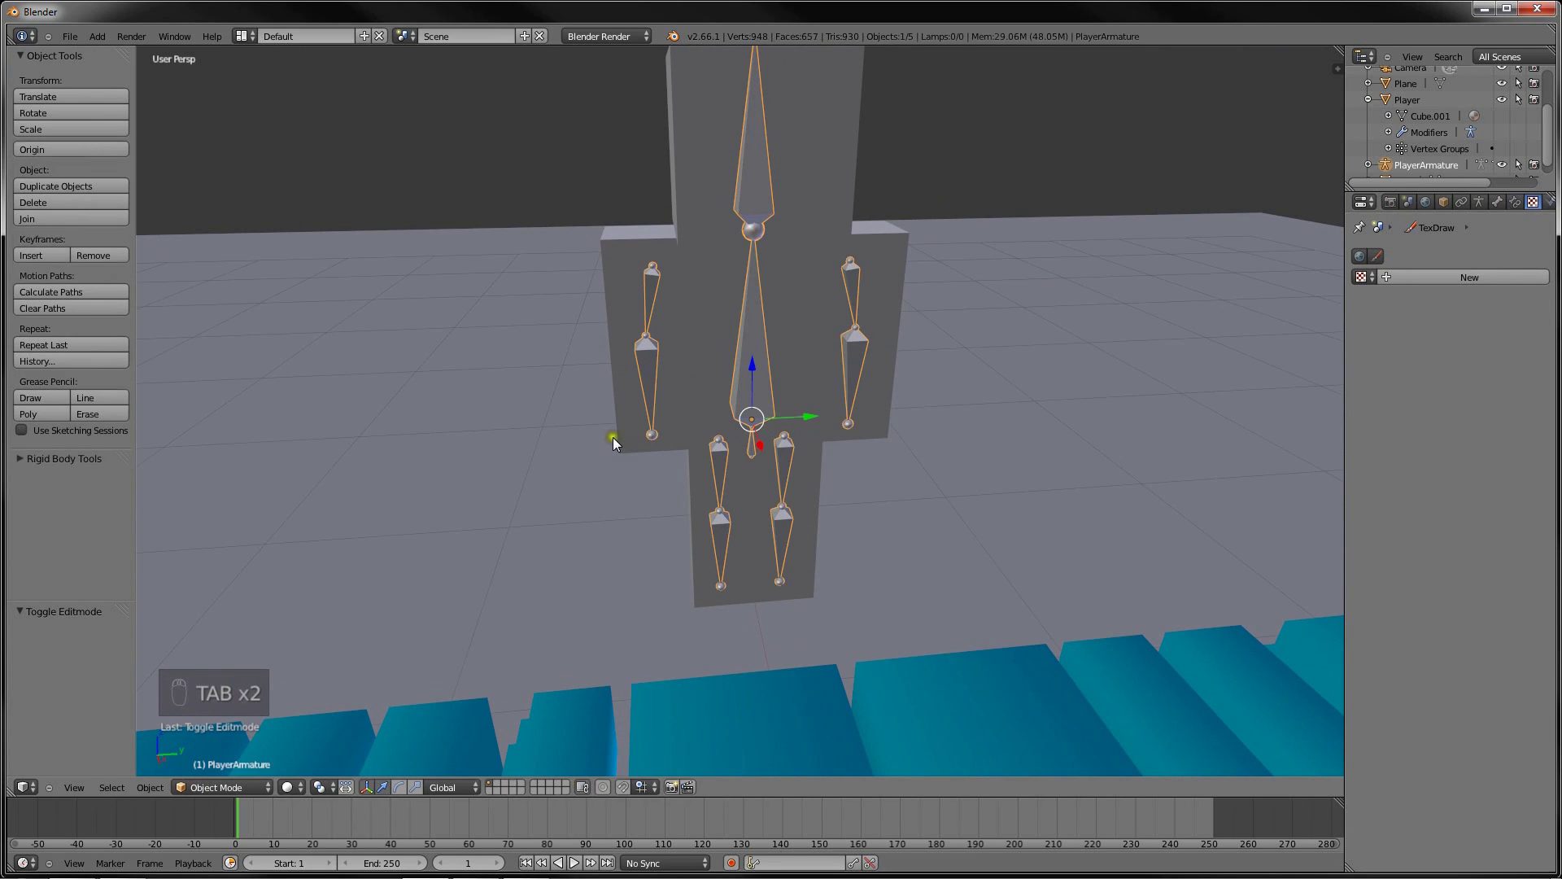
{"action": "key", "text": "ctrl+Tab"}
{"action": "key", "text": "ctrl+Tab"}
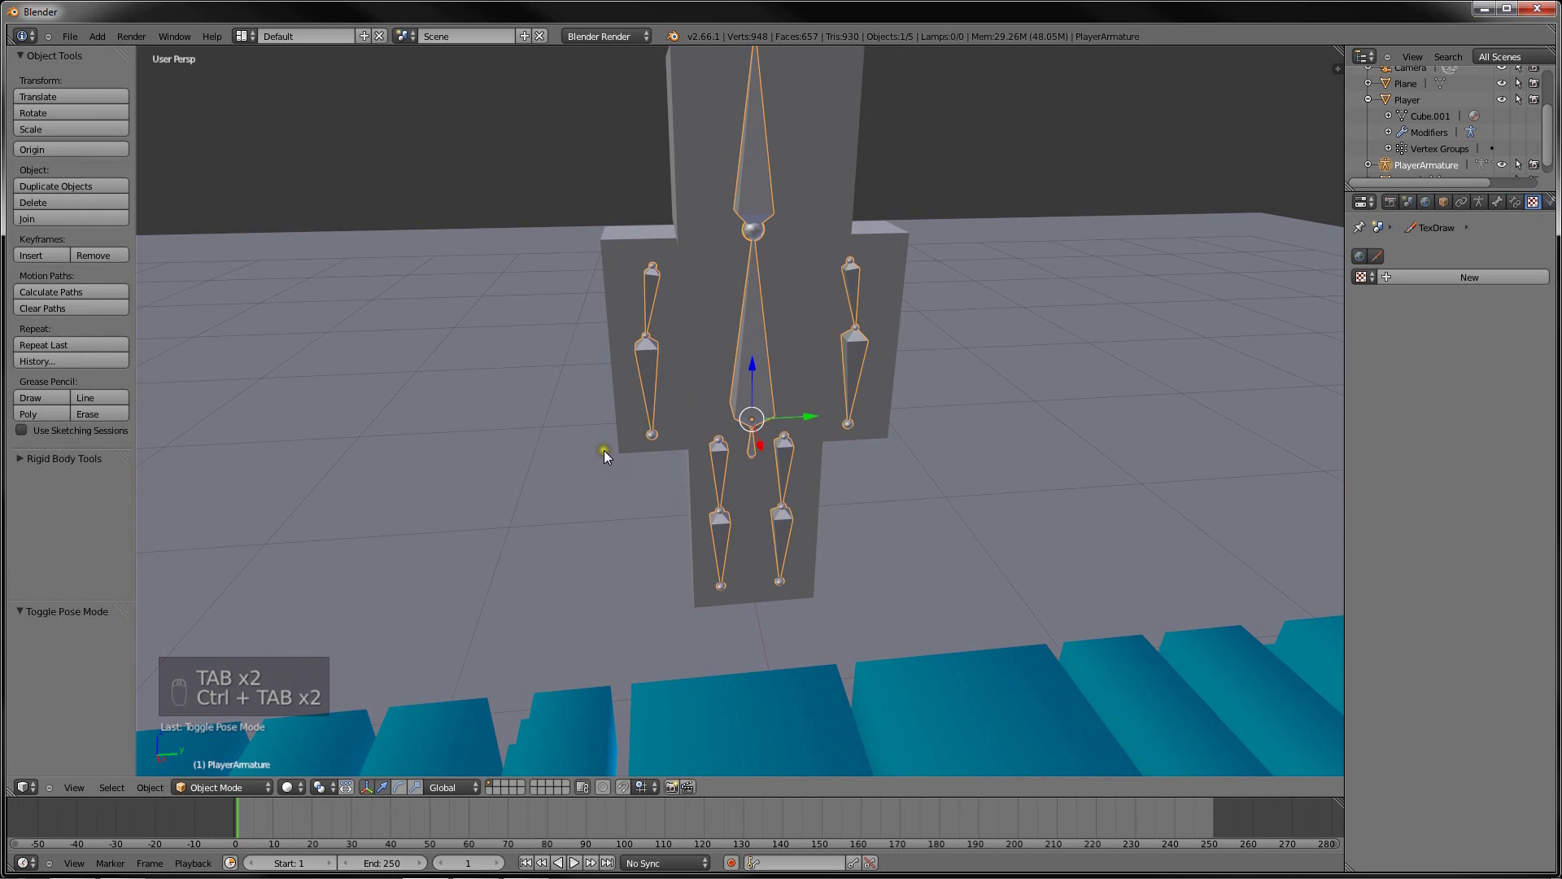
{"action": "key", "text": "ctrl+Tab"}
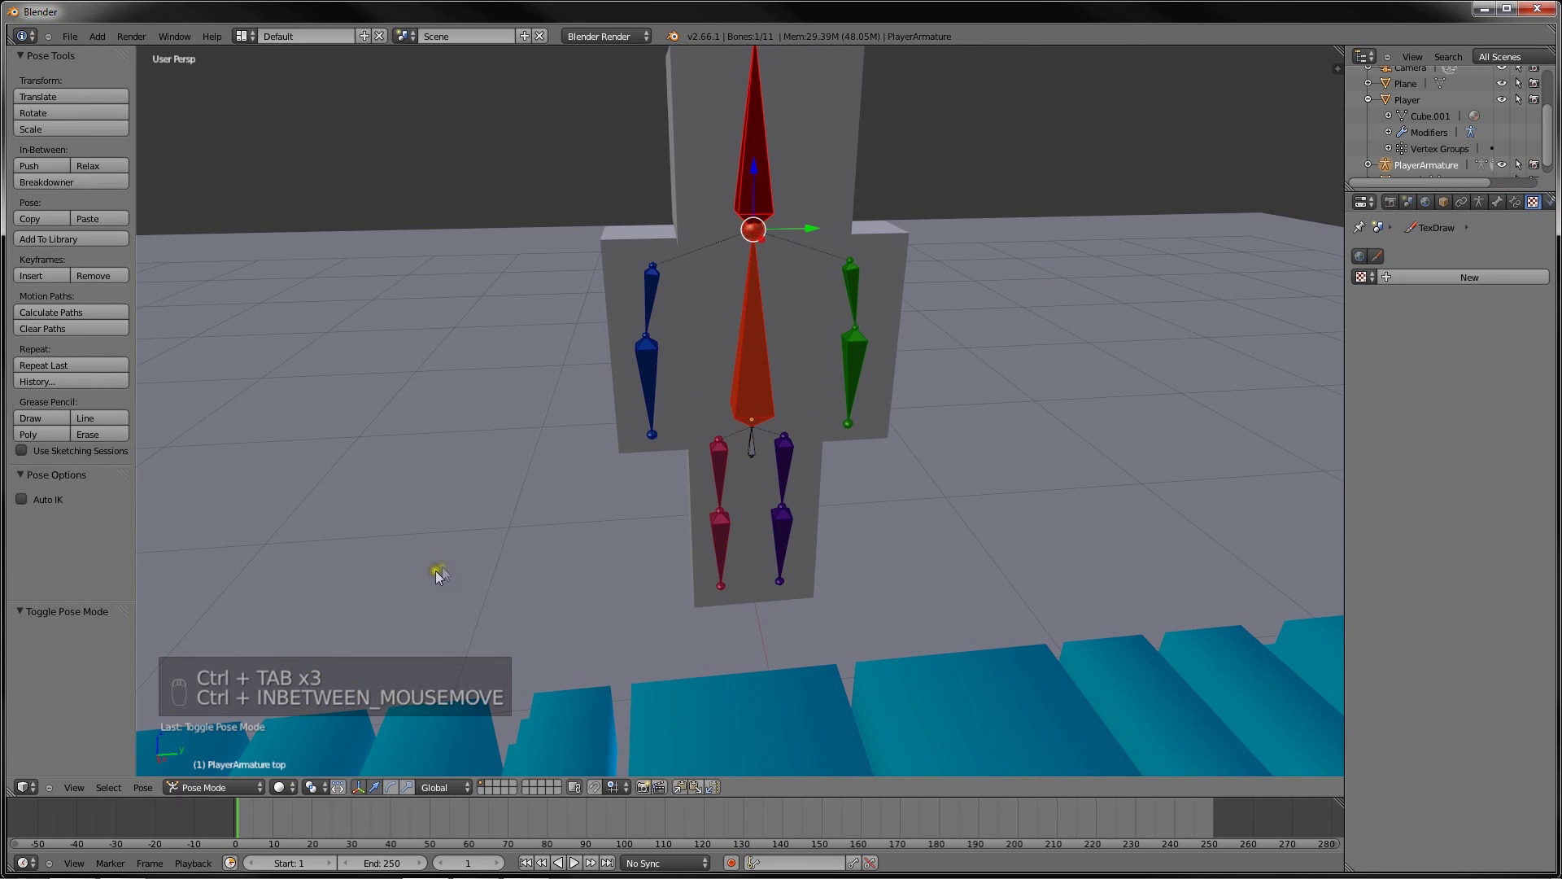
Raise the right upper-arm bone uarm.R by about 34°
{"action": "right_click", "coordinate": [648, 383]}
{"action": "middle_click_drag", "start_coordinate": [648, 383], "coordinate": [708, 401]}
{"action": "key", "text": "r"}
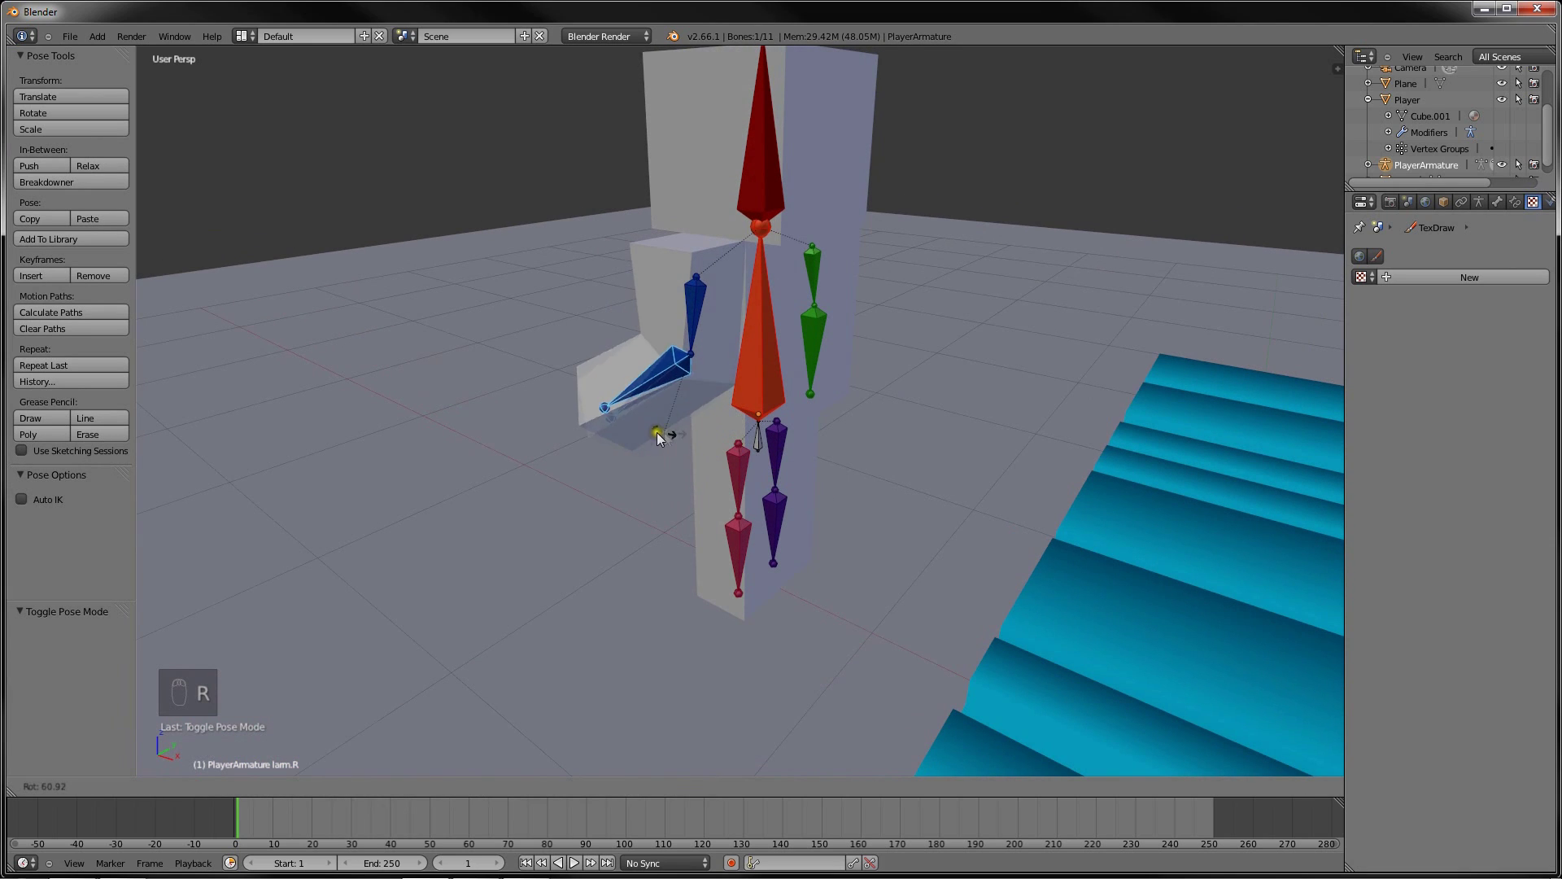
{"action": "right_click", "coordinate": [703, 453]}
{"action": "middle_click_drag", "start_coordinate": [858, 402], "coordinate": [742, 449]}
{"action": "key", "text": "g"}
{"action": "right_click", "coordinate": [612, 393]}
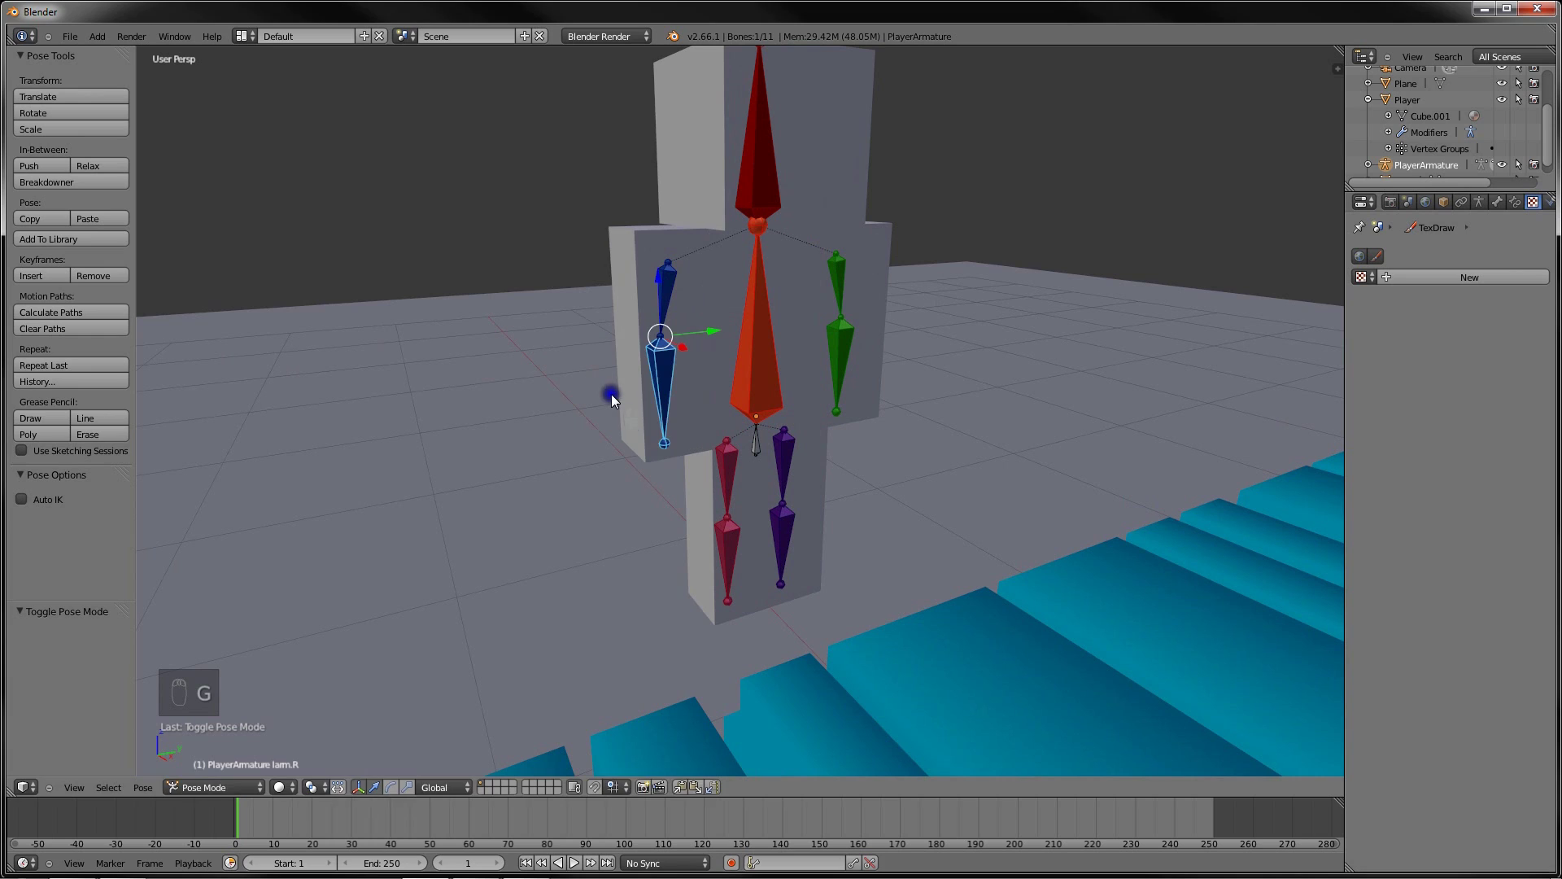
{"action": "key", "text": "g"}
{"action": "right_click", "coordinate": [715, 301]}
{"action": "right_click", "coordinate": [664, 301]}
{"action": "key", "text": "g"}
{"action": "key", "text": "r"}
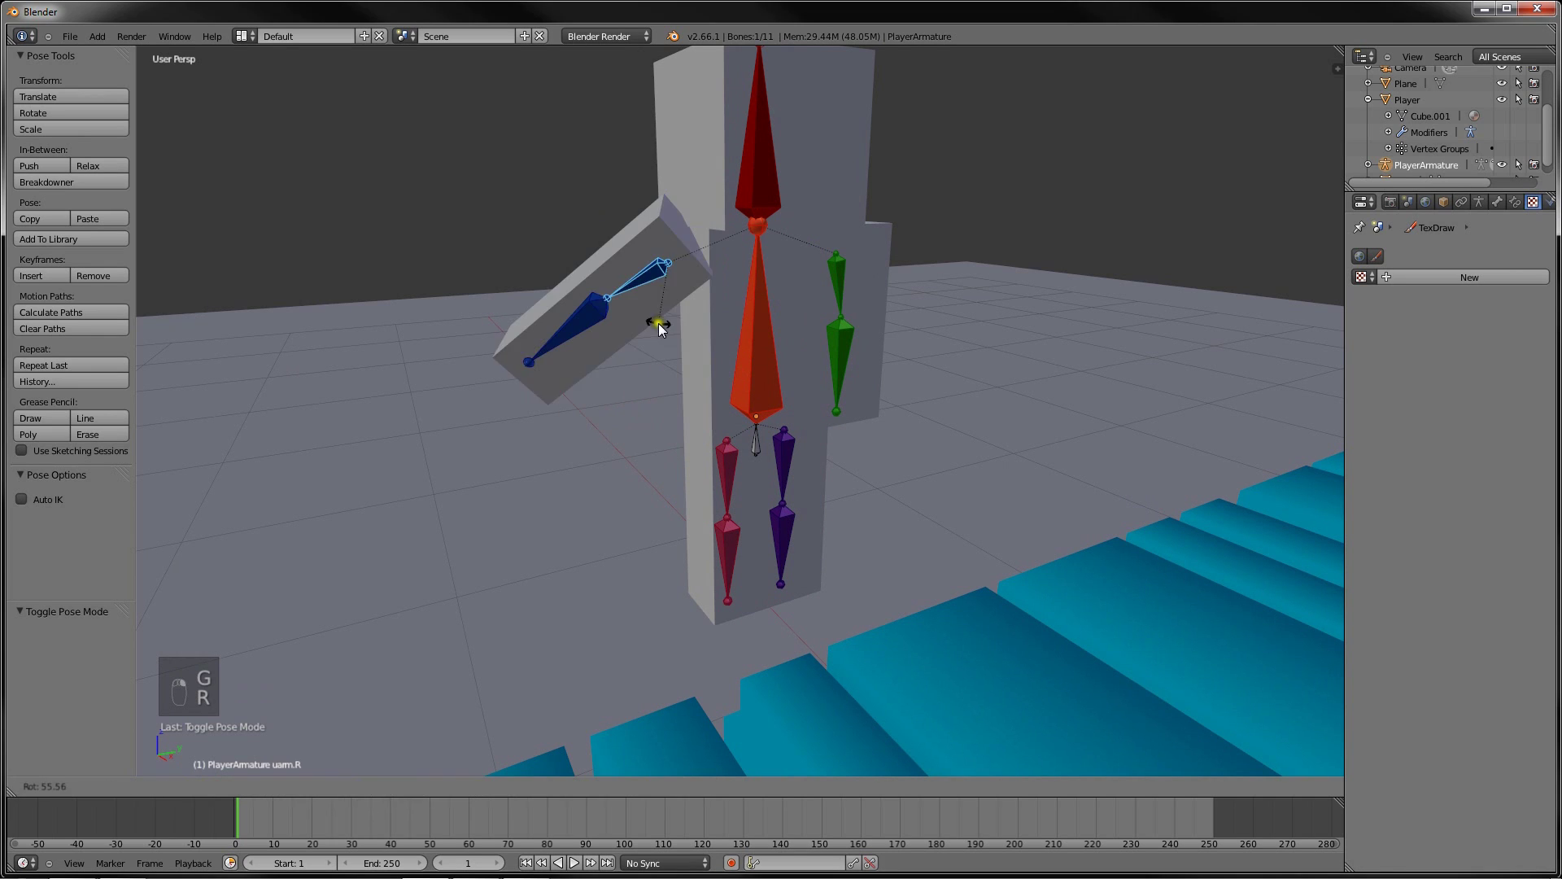
{"action": "left_click", "coordinate": [685, 335]}
Bend the right elbow with larm.R at about -52°, plus a small extra adjustment
{"action": "right_click", "coordinate": [593, 373]}
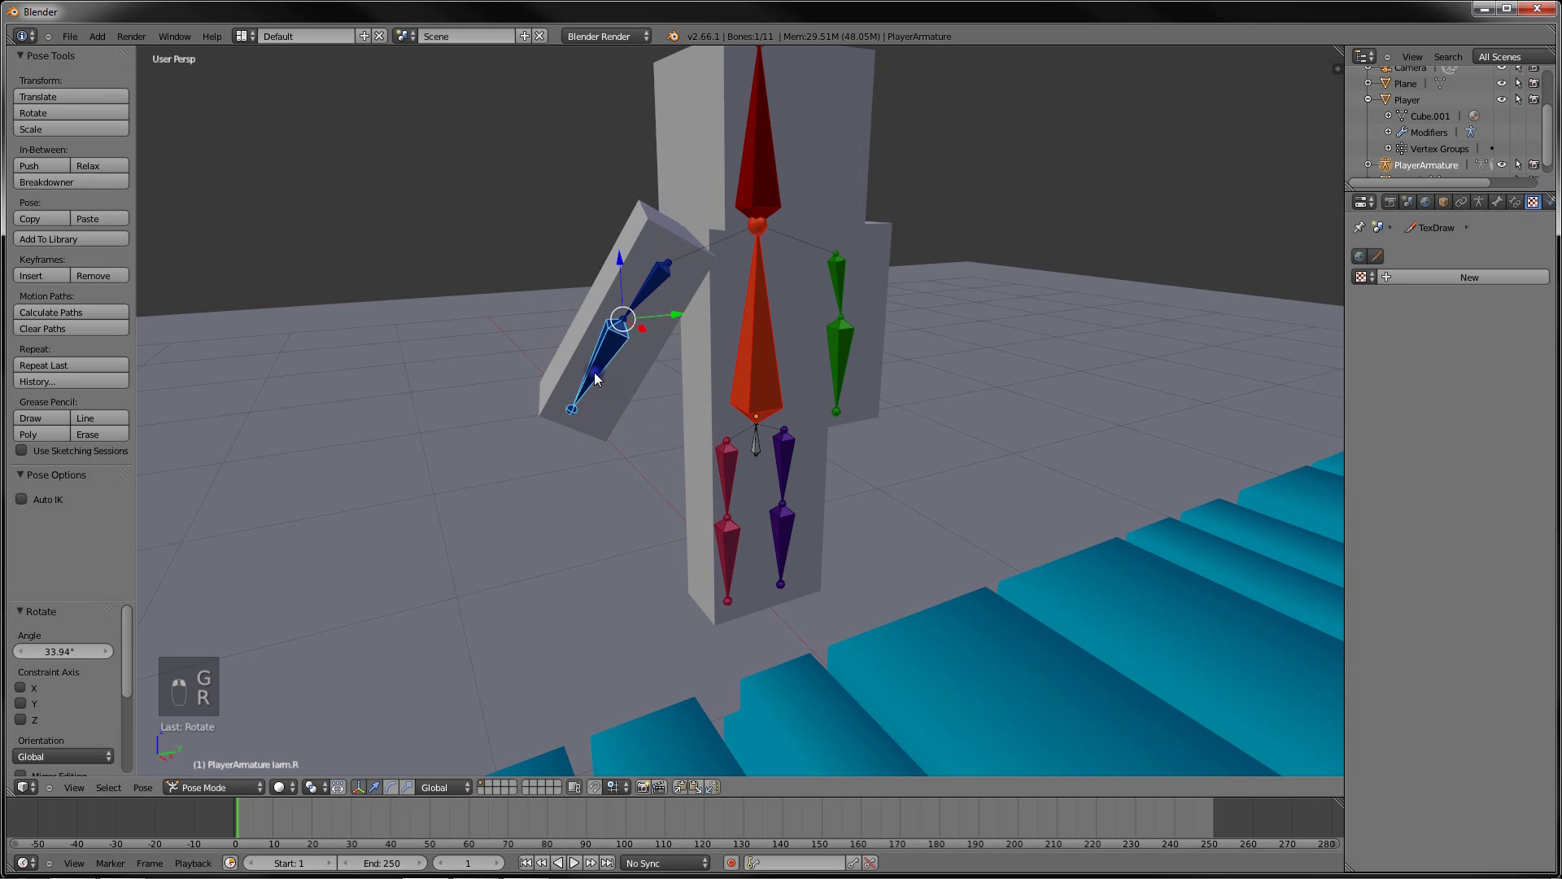
{"action": "middle_click_drag", "start_coordinate": [594, 372], "coordinate": [837, 448]}
{"action": "key", "text": "r"}
{"action": "left_click", "coordinate": [925, 292]}
{"action": "middle_click_drag", "start_coordinate": [925, 292], "coordinate": [575, 299]}
{"action": "key", "text": "r"}
{"action": "left_click", "coordinate": [852, 422]}
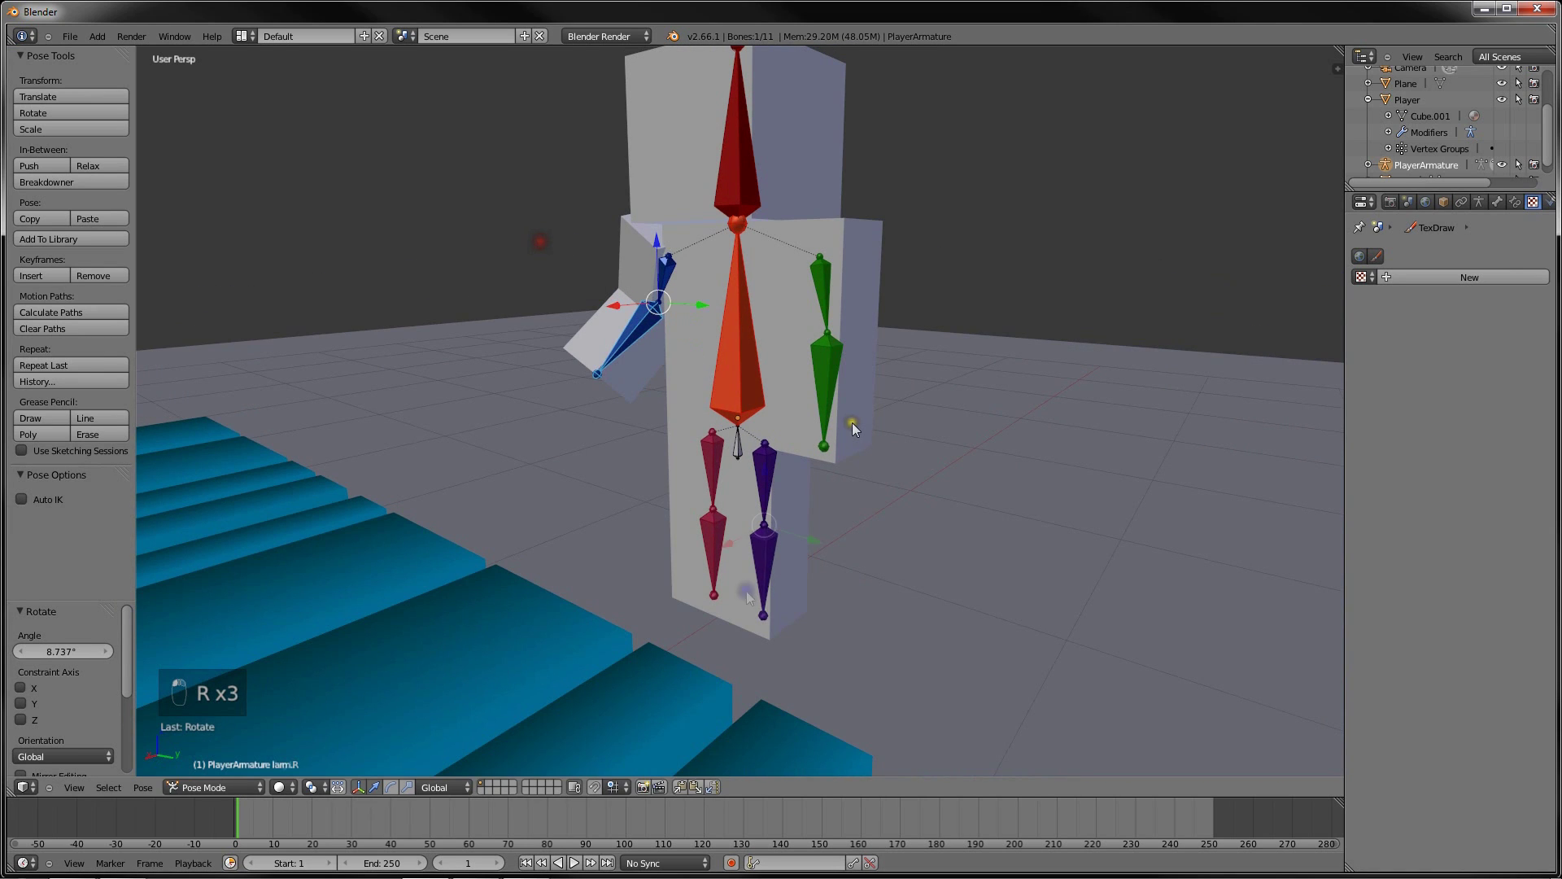
Swing both lower-leg bones, lleg.L and lleg.R, outward to spread the legs
{"action": "right_click", "coordinate": [754, 583]}
{"action": "key", "text": "g"}
{"action": "left_click", "coordinate": [734, 573]}
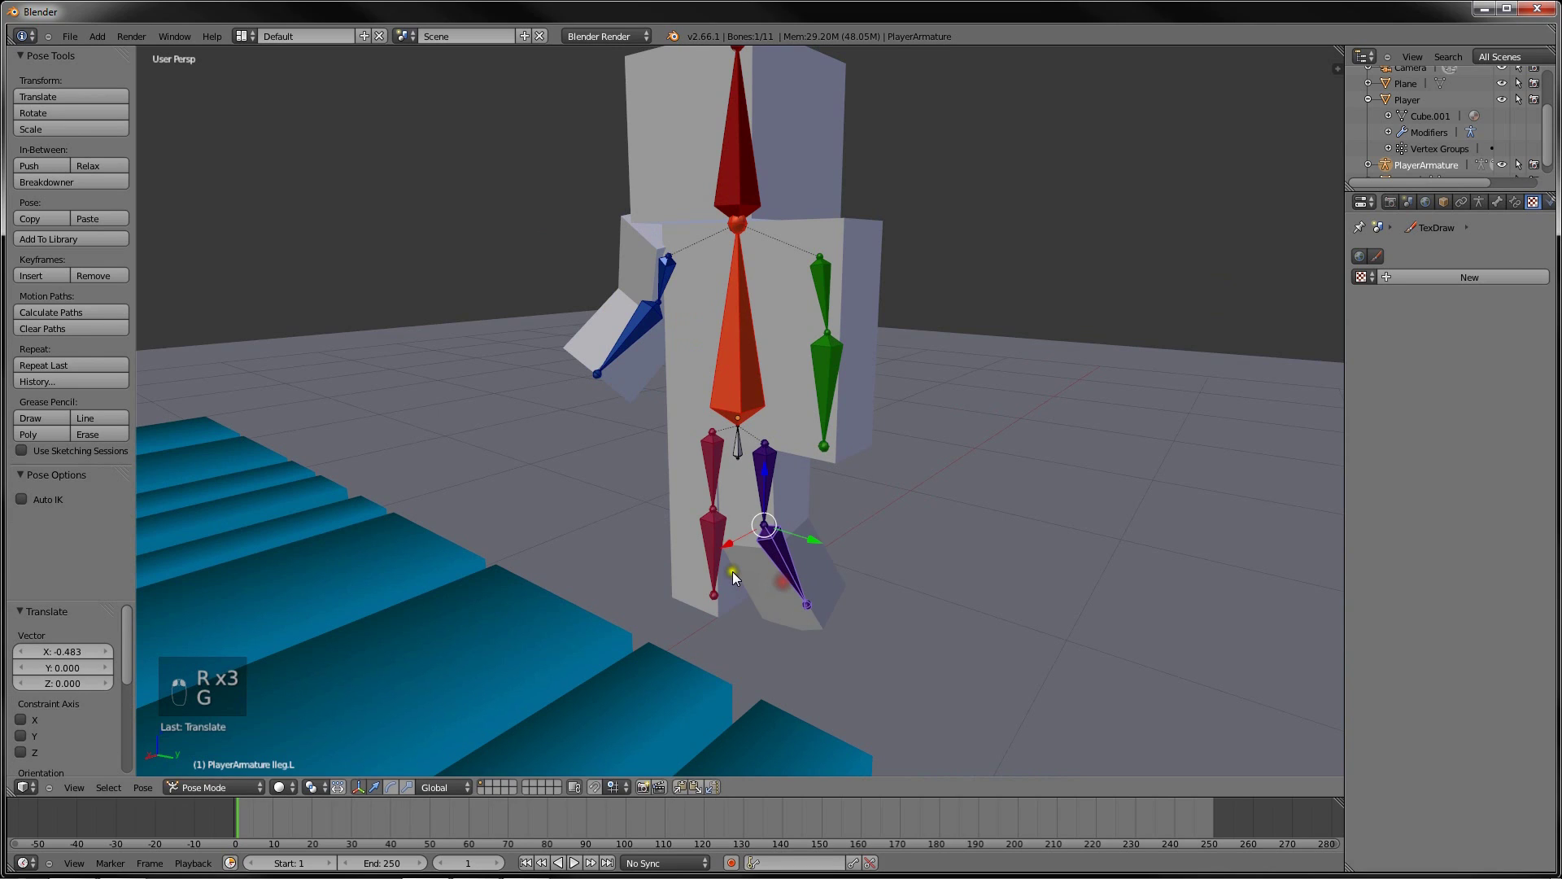
{"action": "right_click", "coordinate": [732, 571]}
{"action": "key", "text": "g"}
{"action": "left_click", "coordinate": [643, 552]}
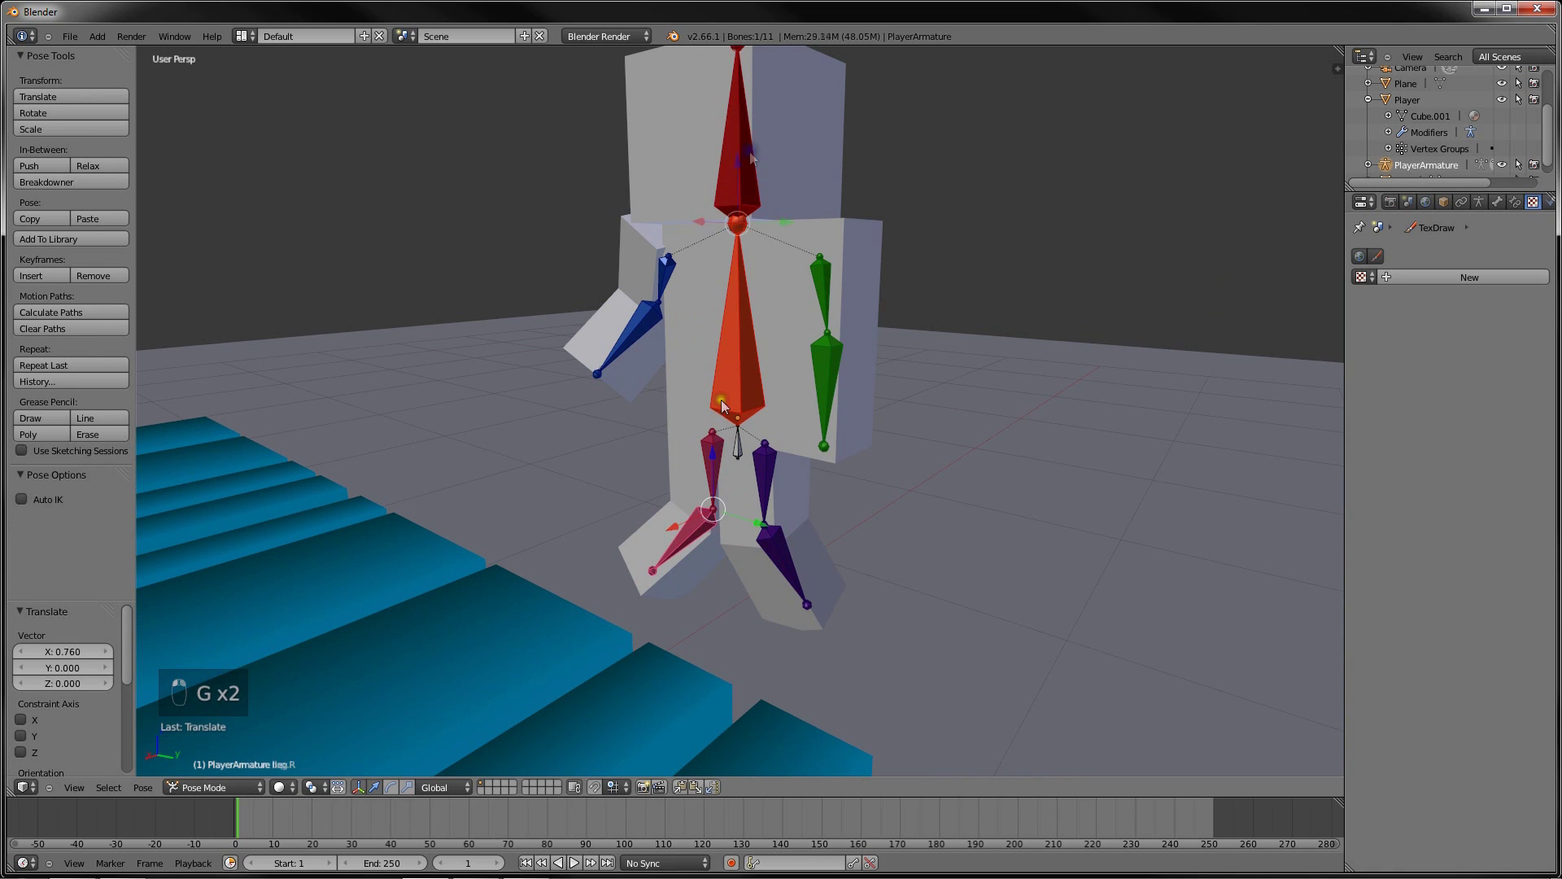
Tilt the head bone and render the posed character
{"action": "right_click", "coordinate": [775, 135]}
{"action": "key", "text": "r"}
{"action": "key", "text": "F12"}
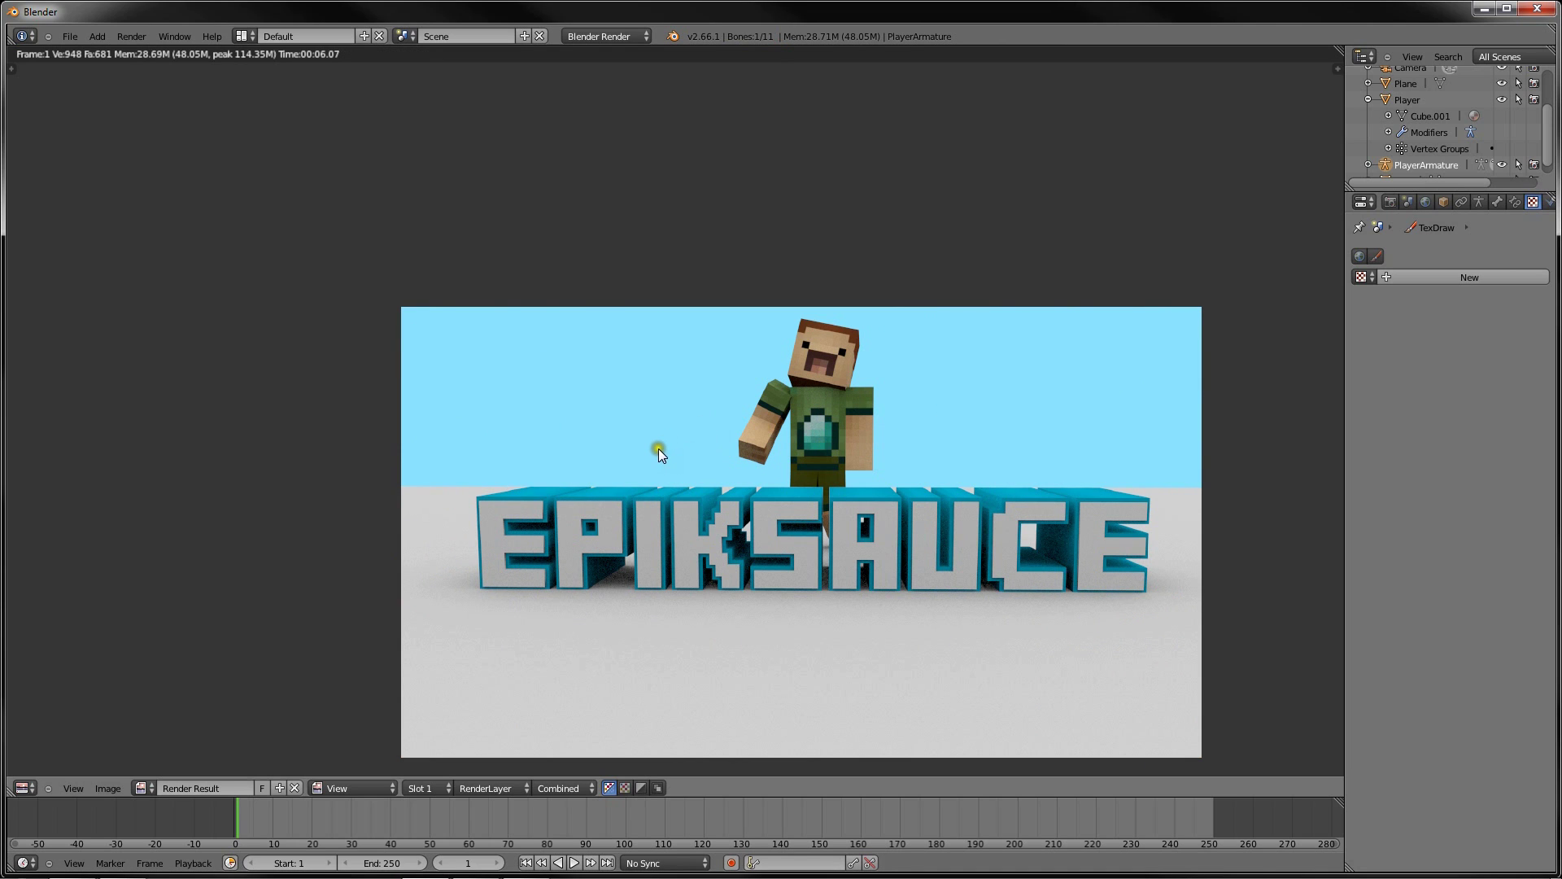
{"action": "key", "text": "Escape"}
Set the current frame to 0 and box-select all eleven bones
{"action": "middle_click_drag", "start_coordinate": [598, 441], "coordinate": [675, 436]}
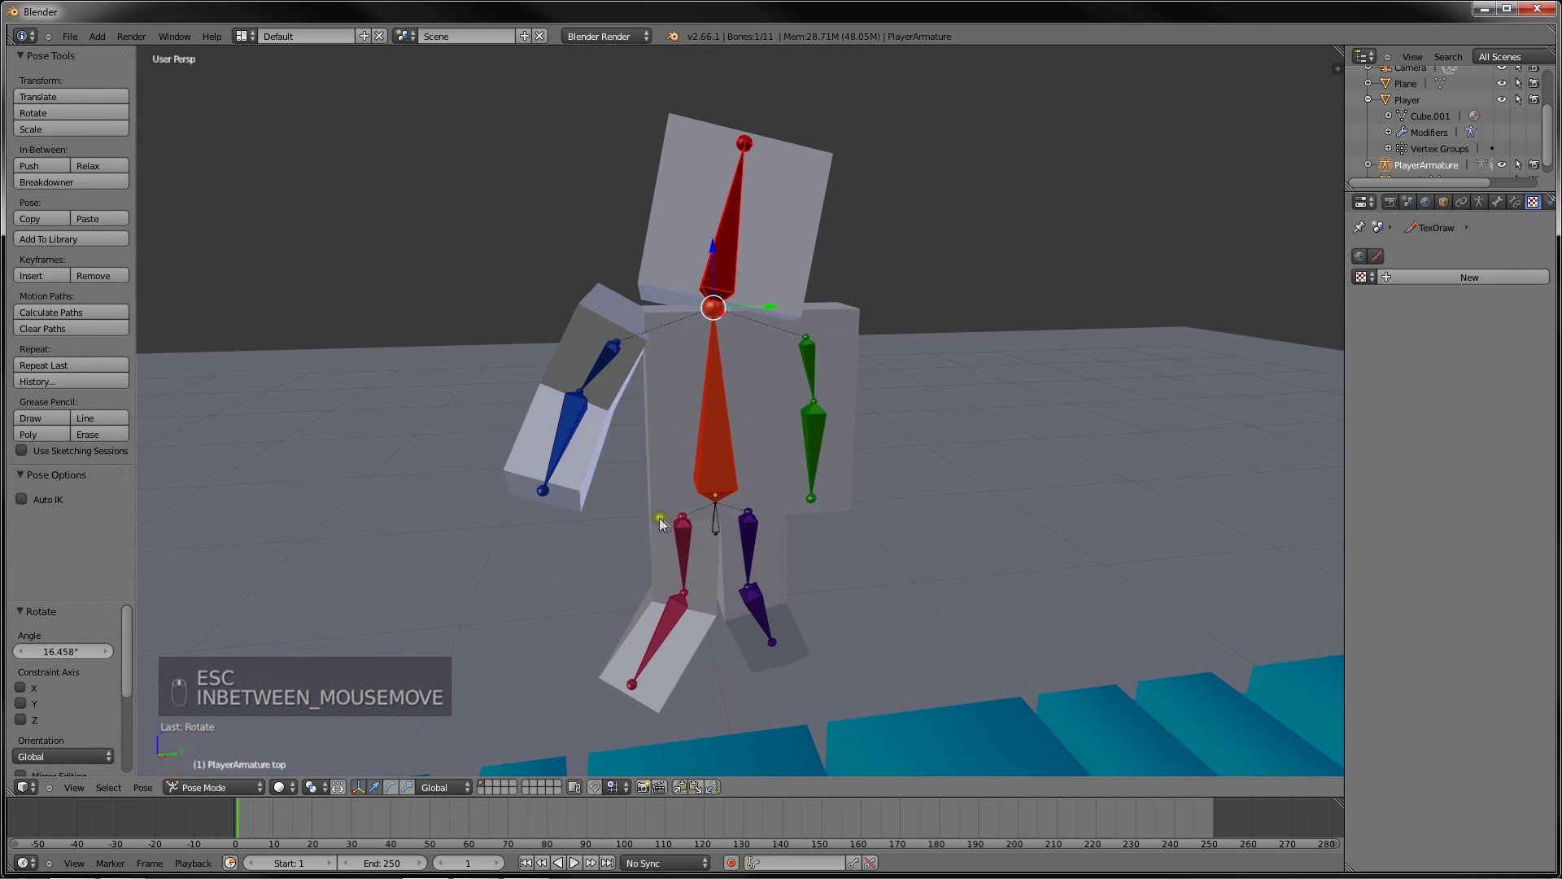
{"action": "scroll", "coordinate": [660, 523], "scroll_direction": "down", "scroll_amount": 2}
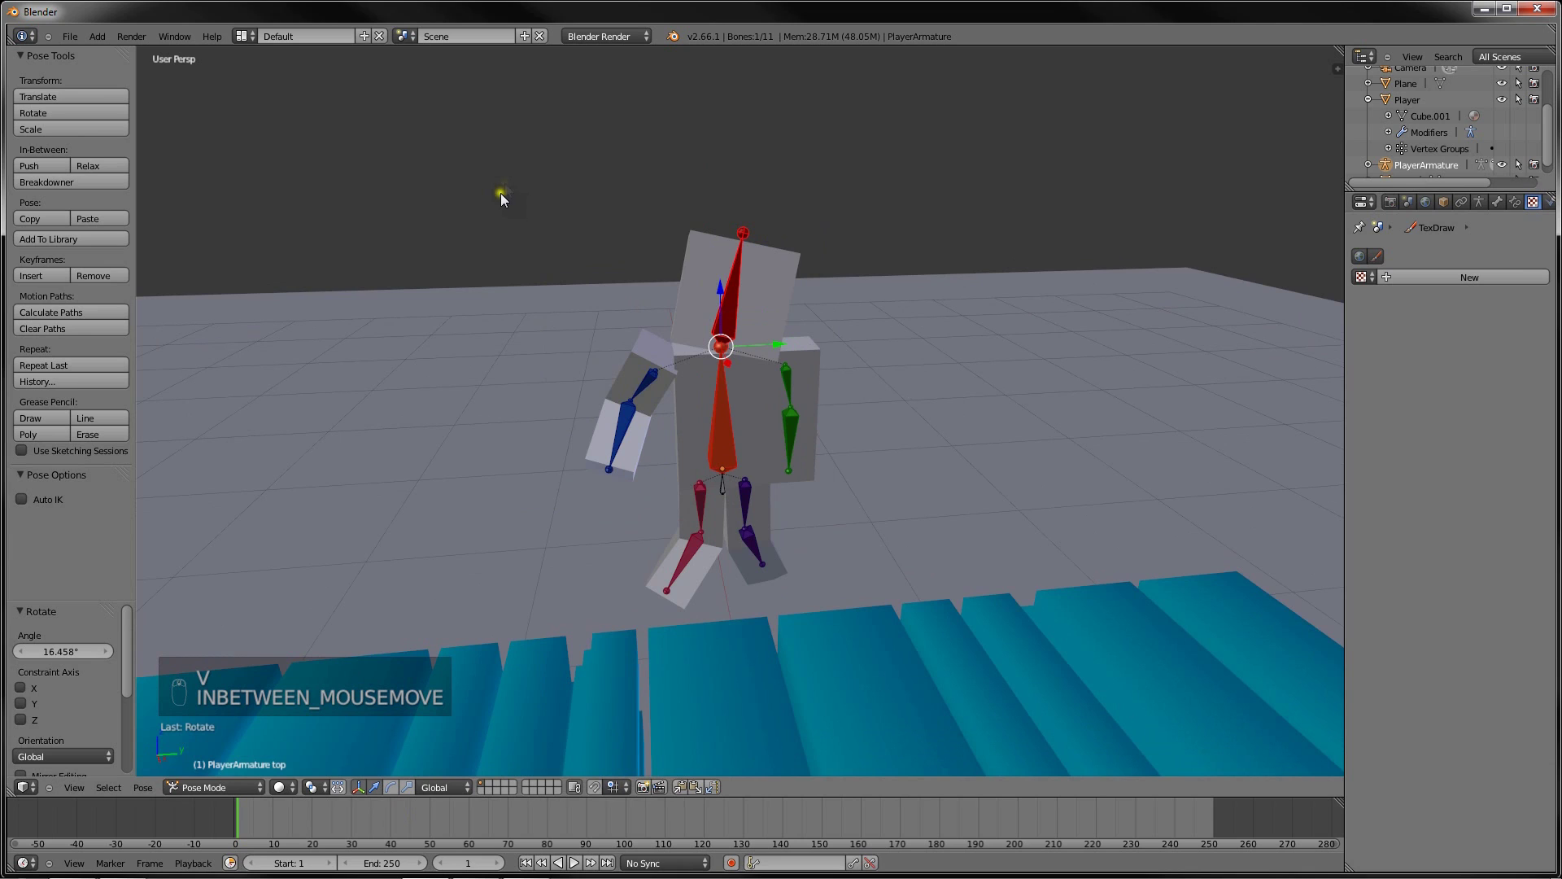
{"action": "middle_click_drag", "start_coordinate": [500, 193], "coordinate": [534, 244]}
{"action": "left_click", "coordinate": [218, 816]}
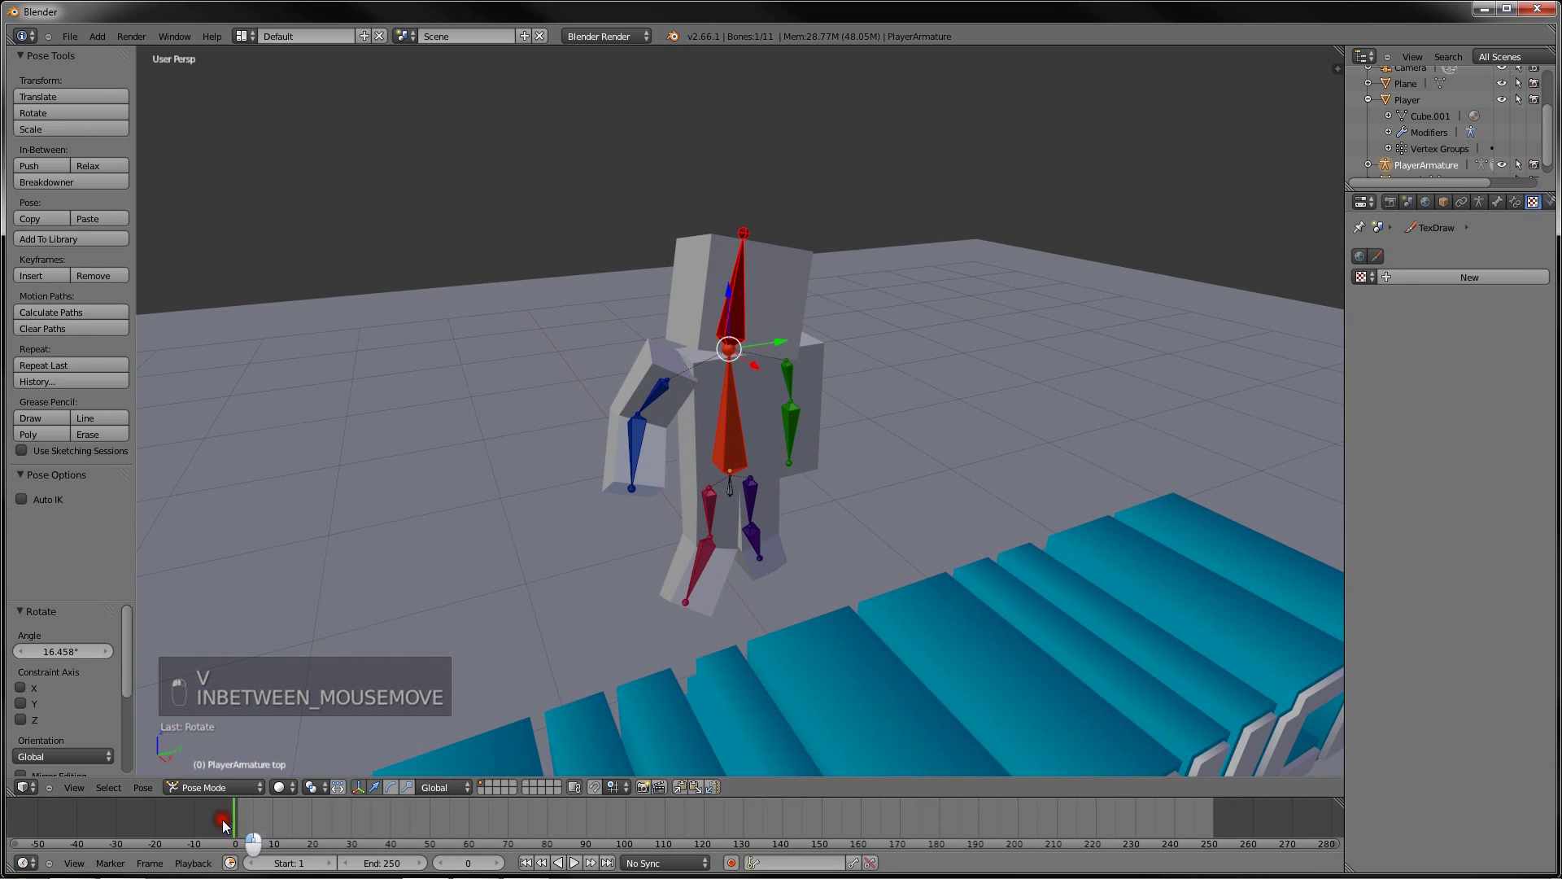
{"action": "key", "text": "b"}
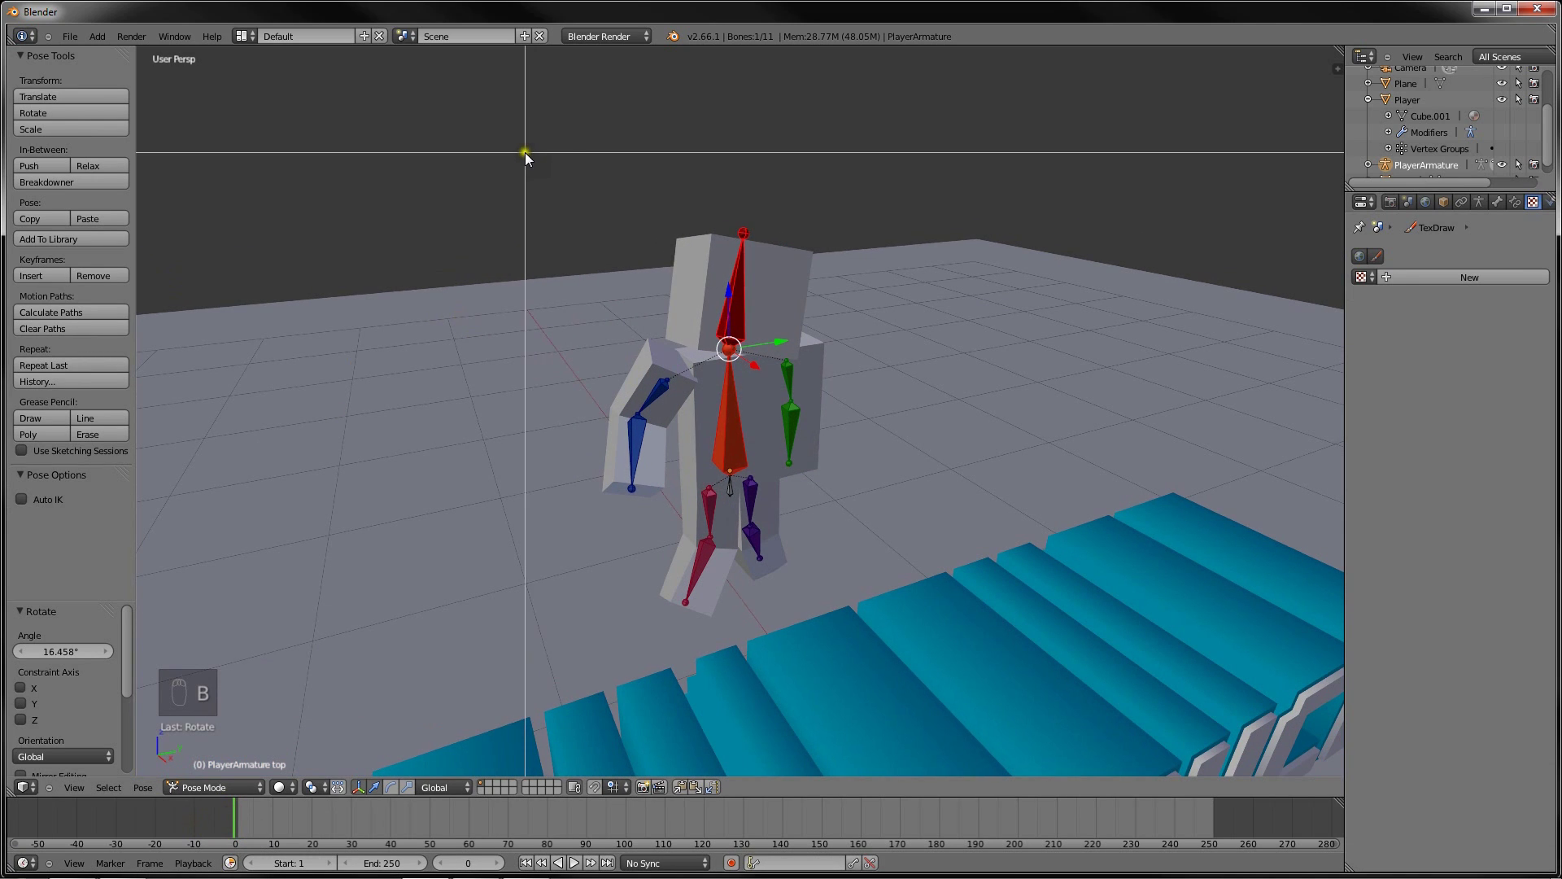
{"action": "left_click_drag", "start_coordinate": [496, 147], "coordinate": [890, 714]}
Insert a LocRotScale keyframe for the selected bones' current pose
{"action": "scroll", "coordinate": [828, 604], "scroll_direction": "up", "scroll_amount": 6}
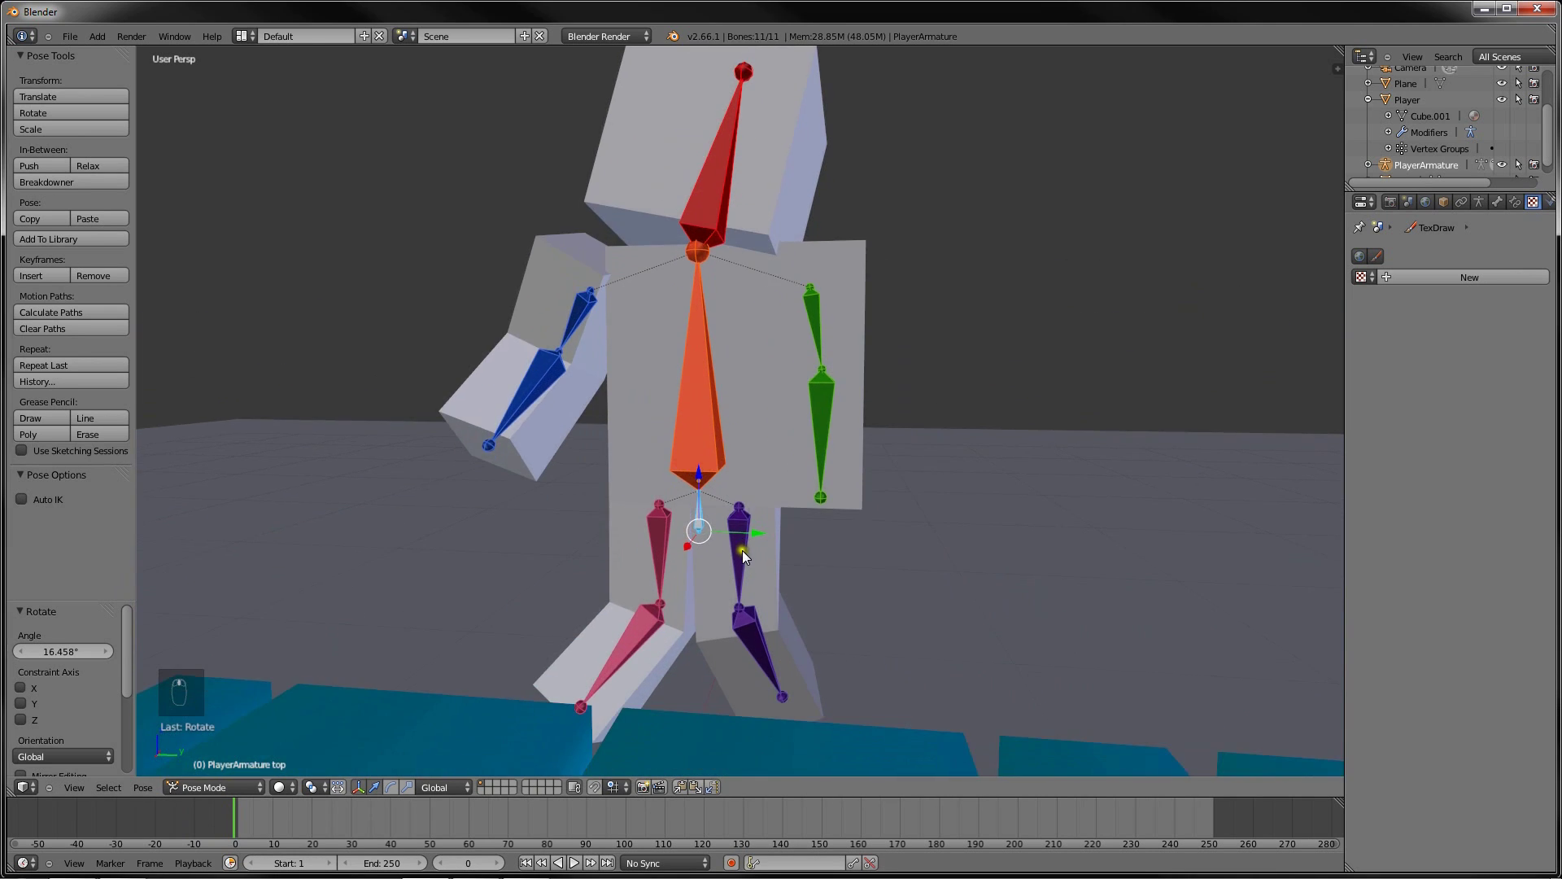
{"action": "scroll", "coordinate": [742, 550], "scroll_direction": "up", "scroll_amount": 5}
{"action": "middle_click_drag", "start_coordinate": [682, 569], "coordinate": [713, 437], "text": "shift"}
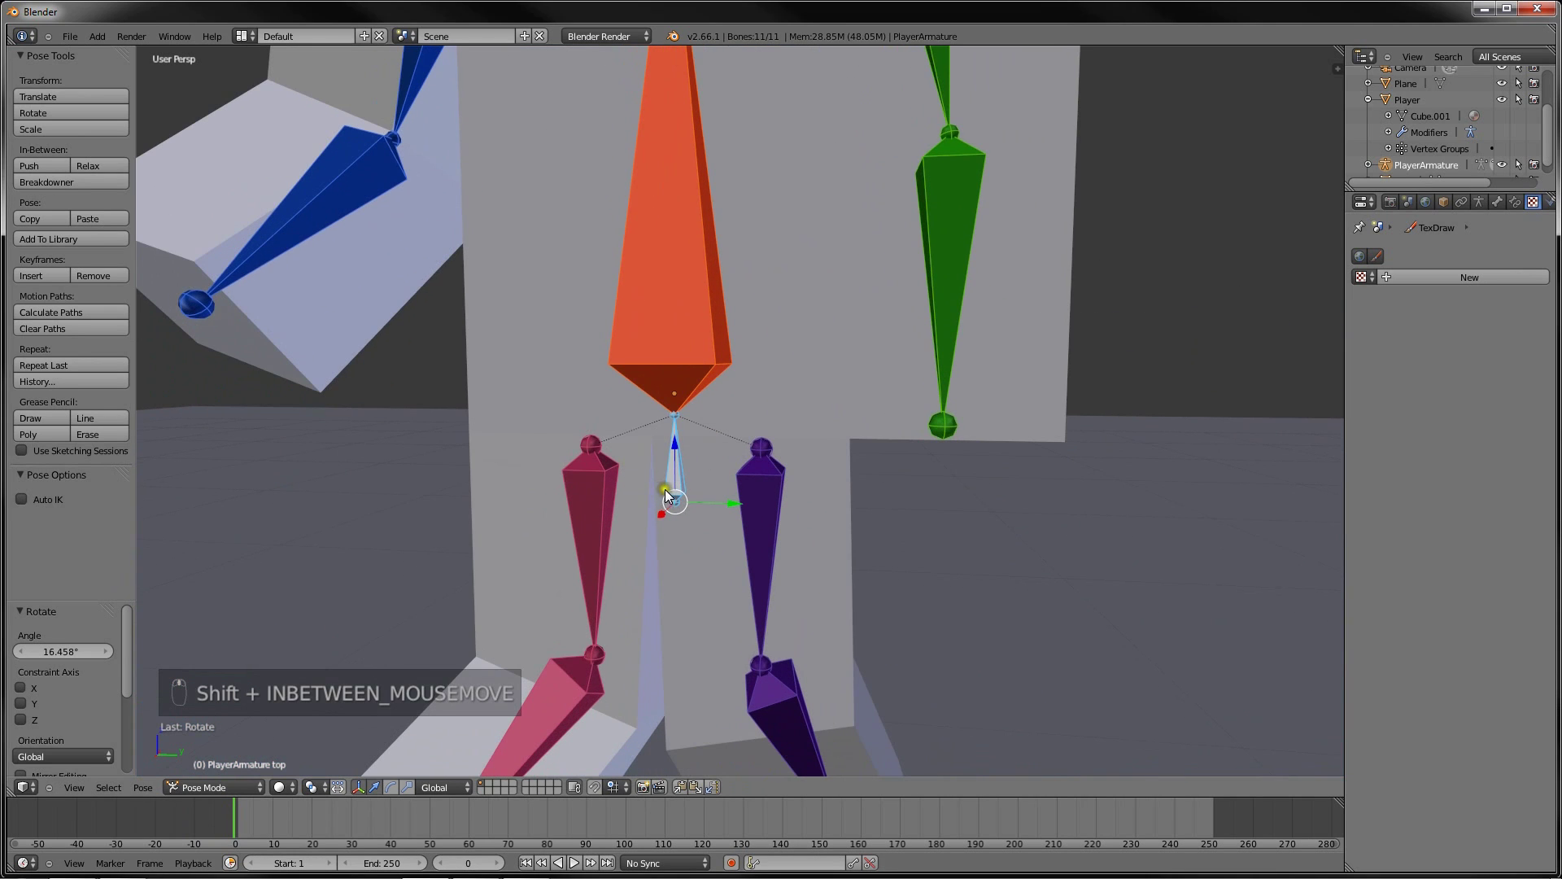
{"action": "scroll", "coordinate": [665, 494], "scroll_direction": "down", "scroll_amount": 8}
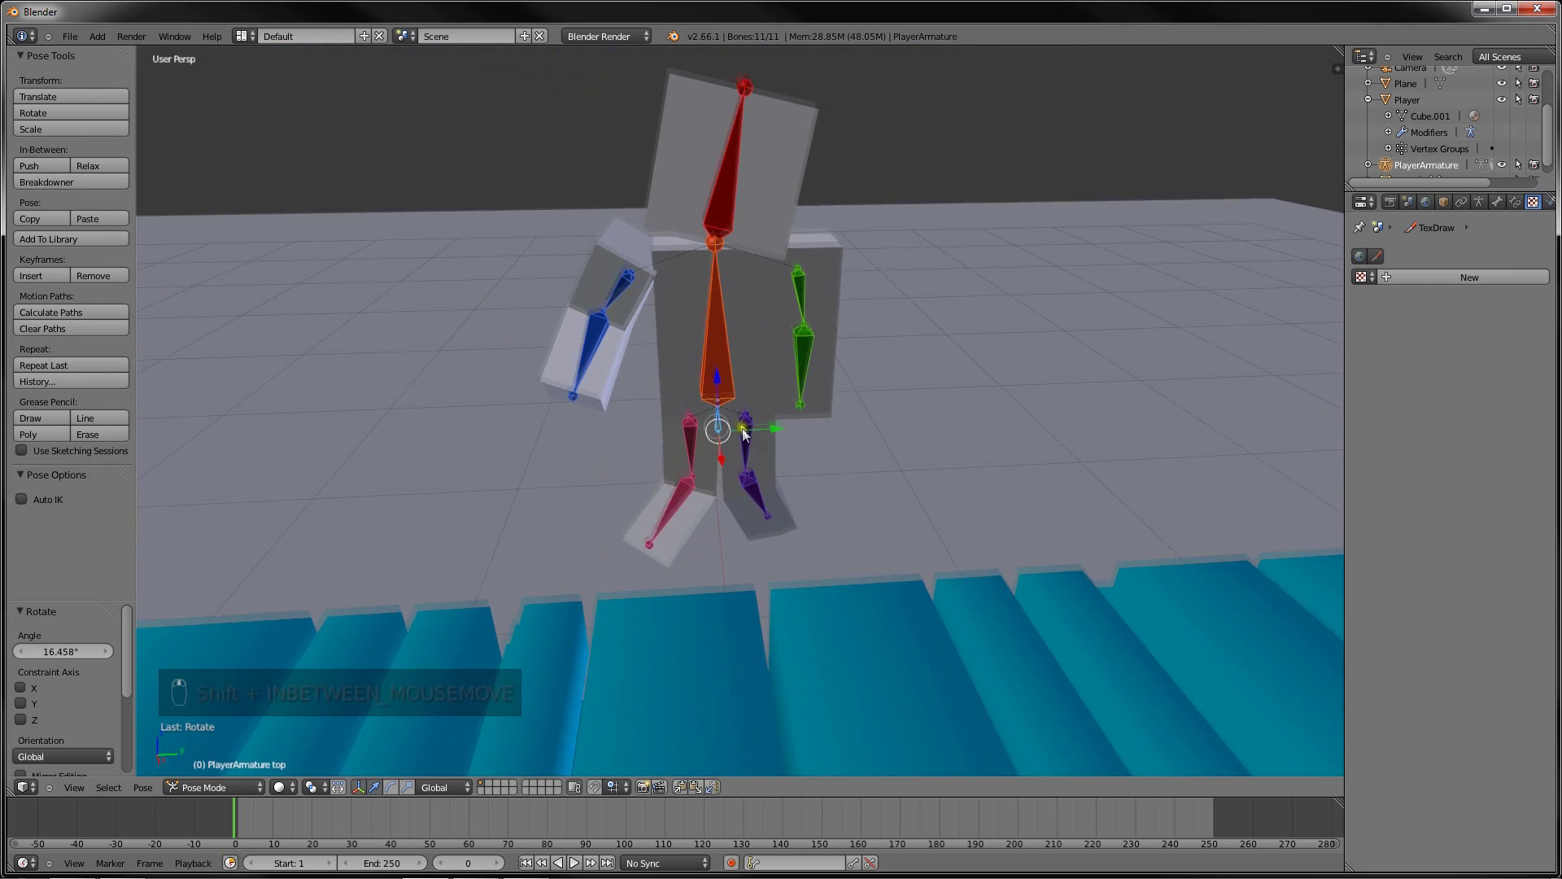
{"action": "scroll", "coordinate": [738, 418], "scroll_direction": "down", "scroll_amount": 2}
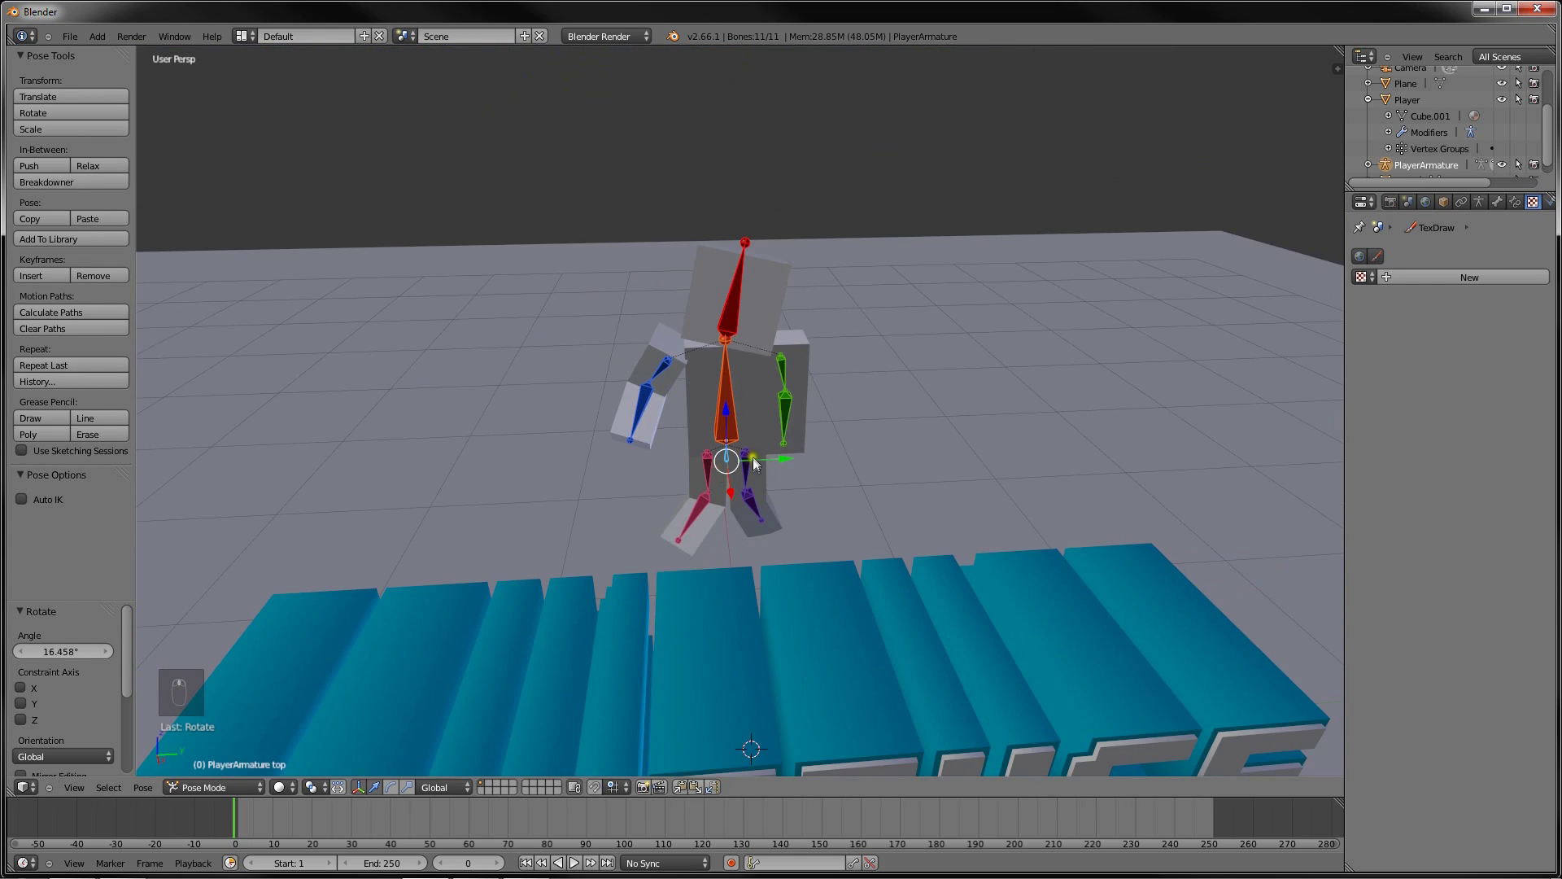
{"action": "middle_click_drag", "start_coordinate": [755, 463], "coordinate": [732, 444]}
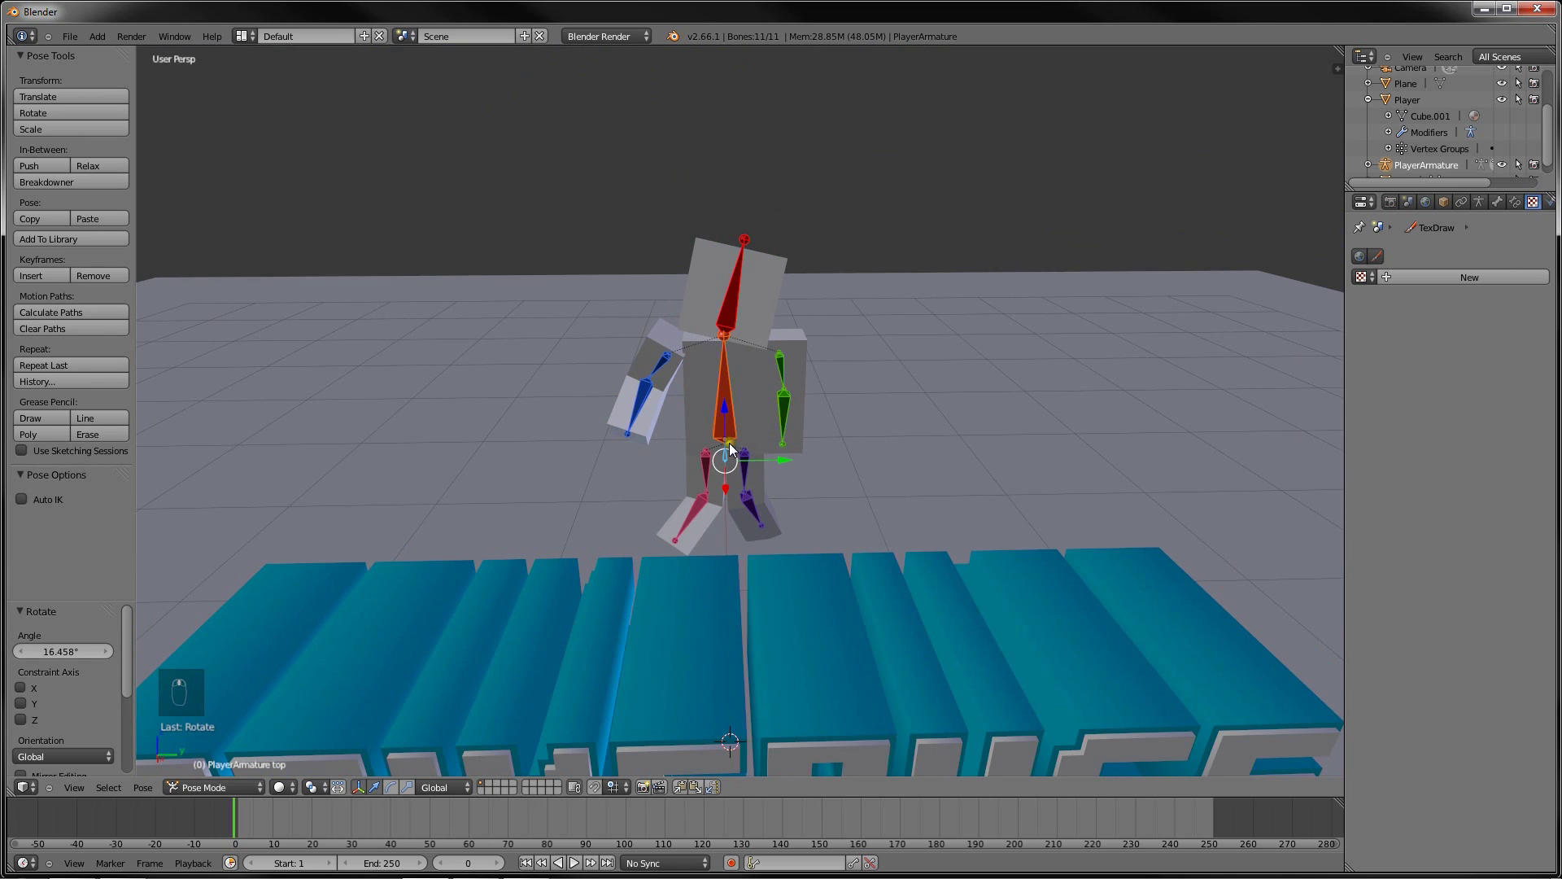
{"action": "key", "text": "i"}
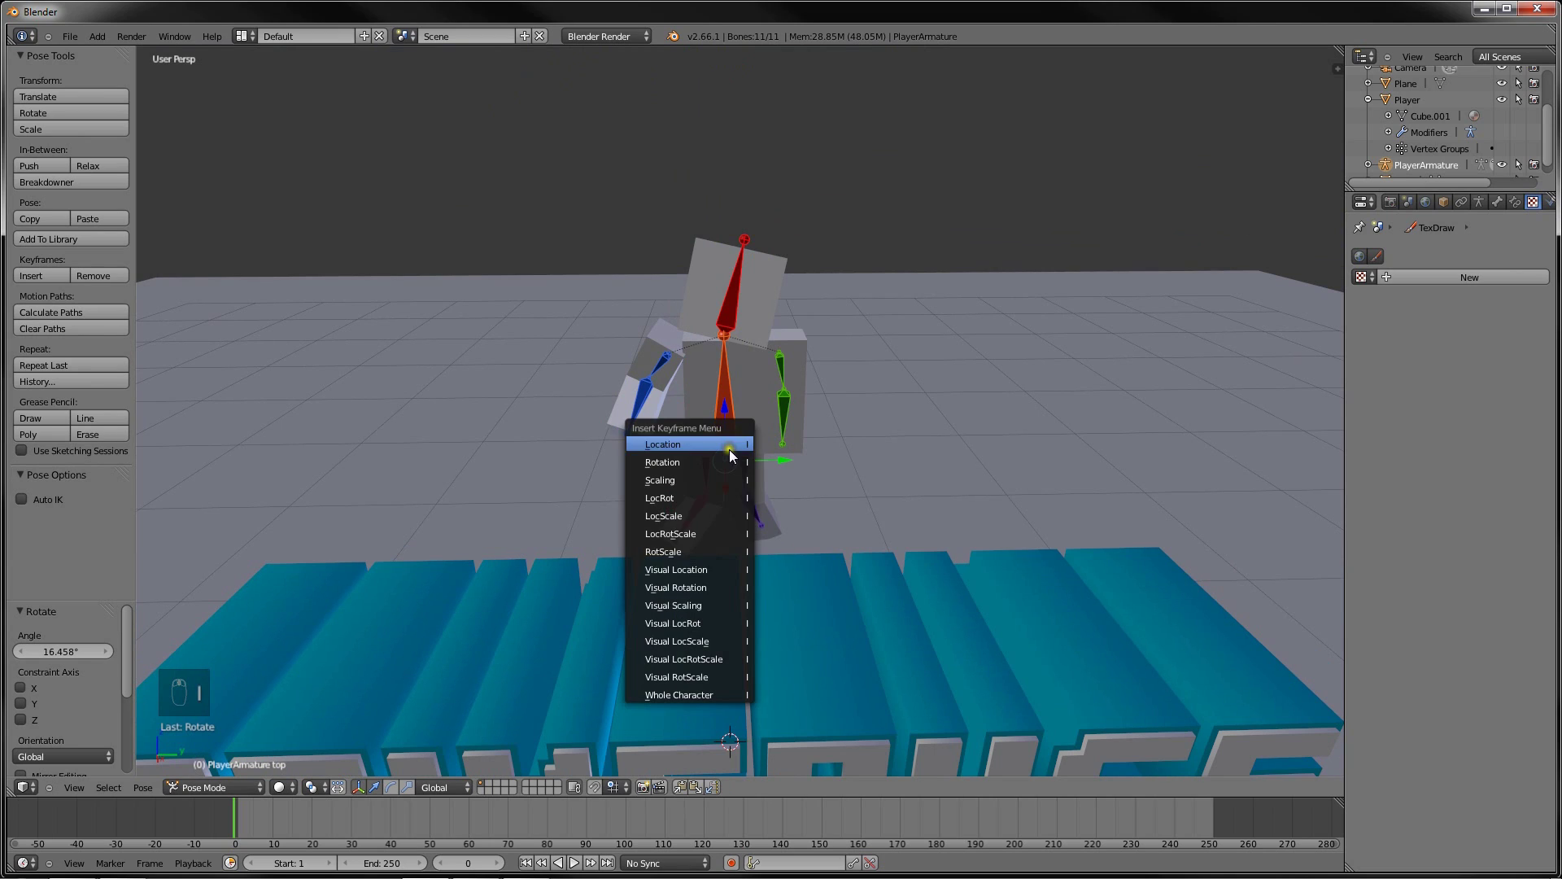
{"action": "left_click", "coordinate": [701, 532]}
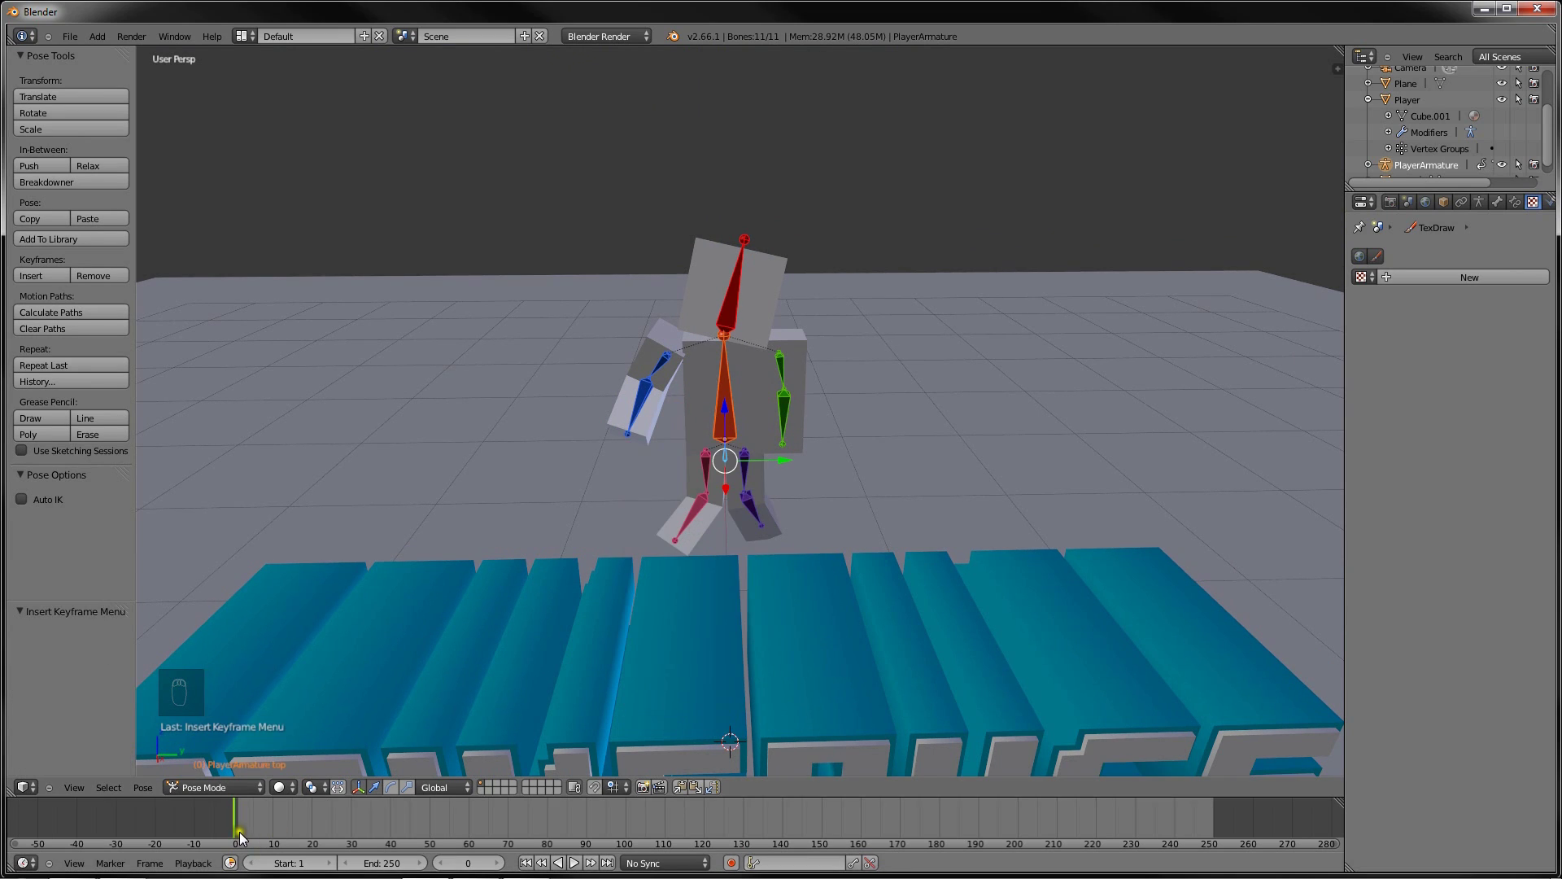
At frame 10, reposition the right forearm and rotate the right upper arm and head
{"action": "left_click_drag", "start_coordinate": [240, 836], "coordinate": [273, 836]}
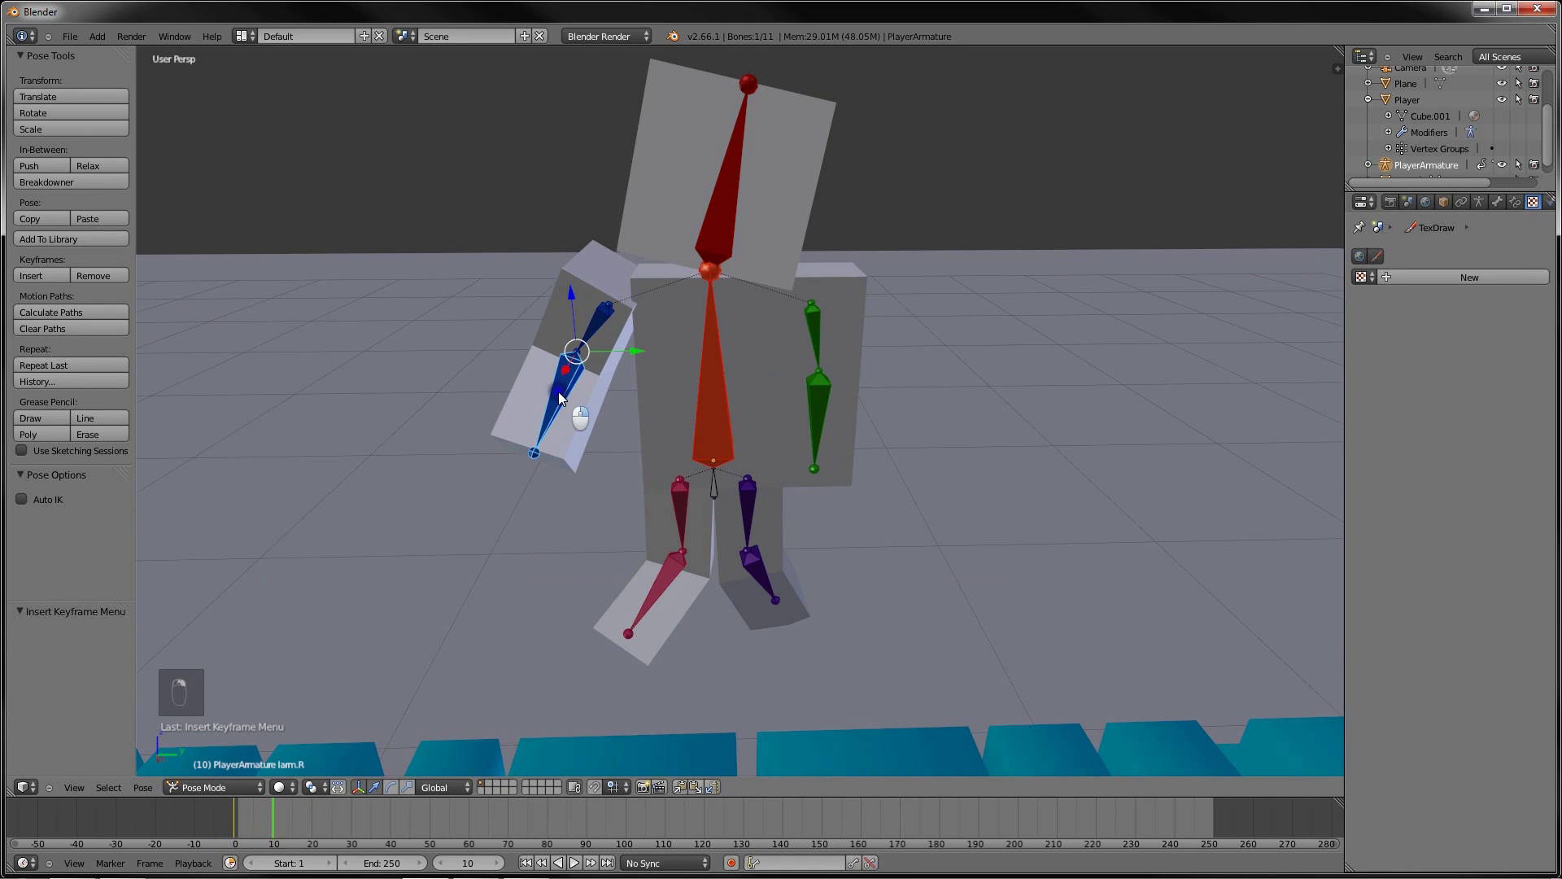
{"action": "right_click", "coordinate": [558, 393]}
{"action": "key", "text": "g"}
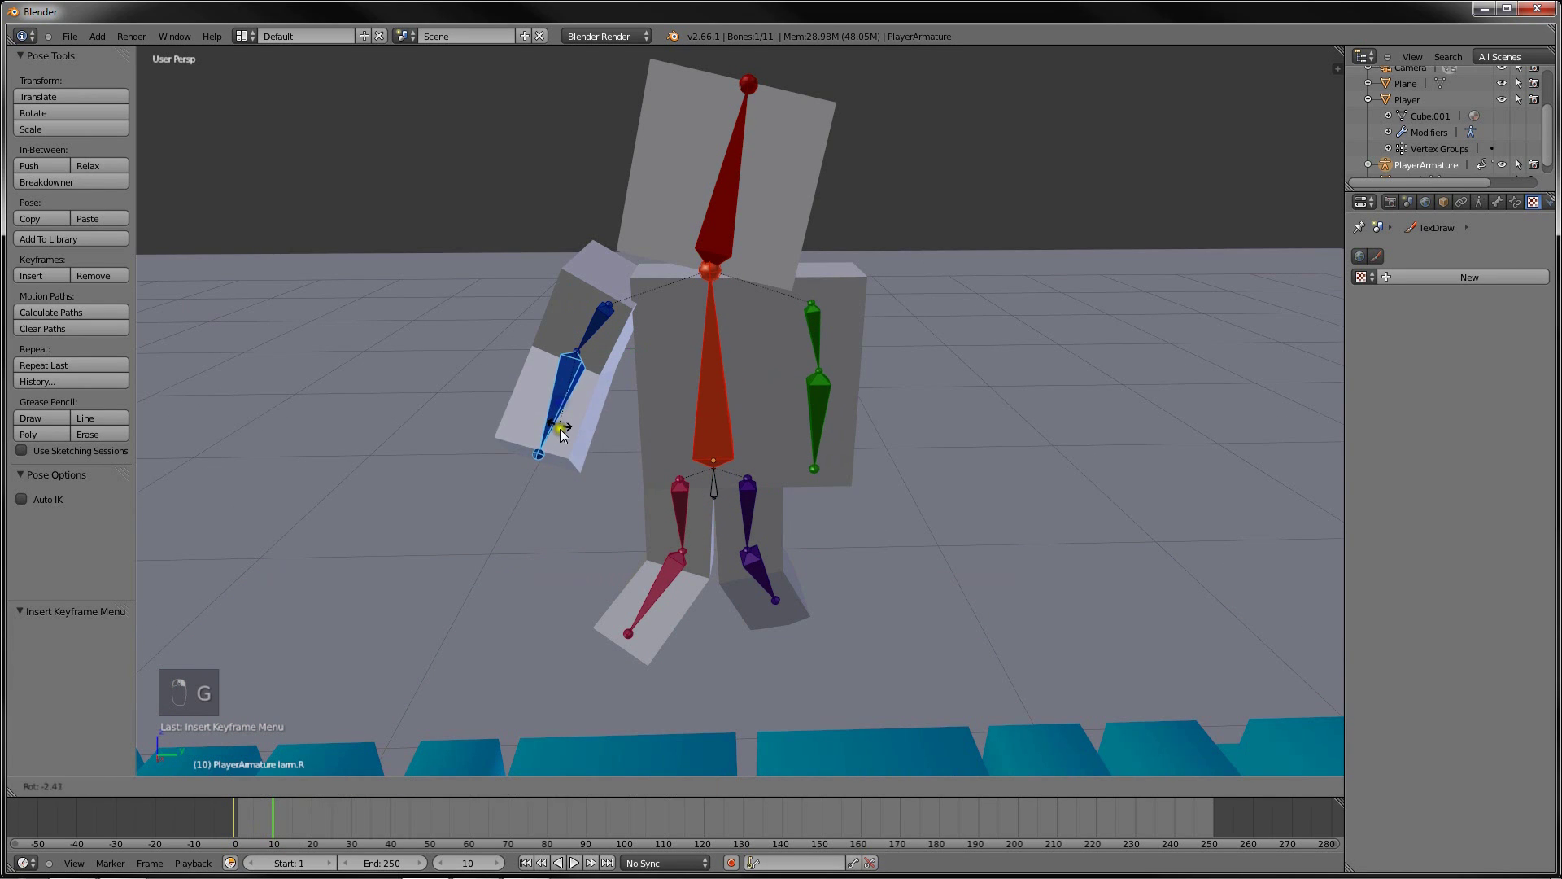
{"action": "left_click", "coordinate": [607, 465]}
{"action": "right_click", "coordinate": [602, 319]}
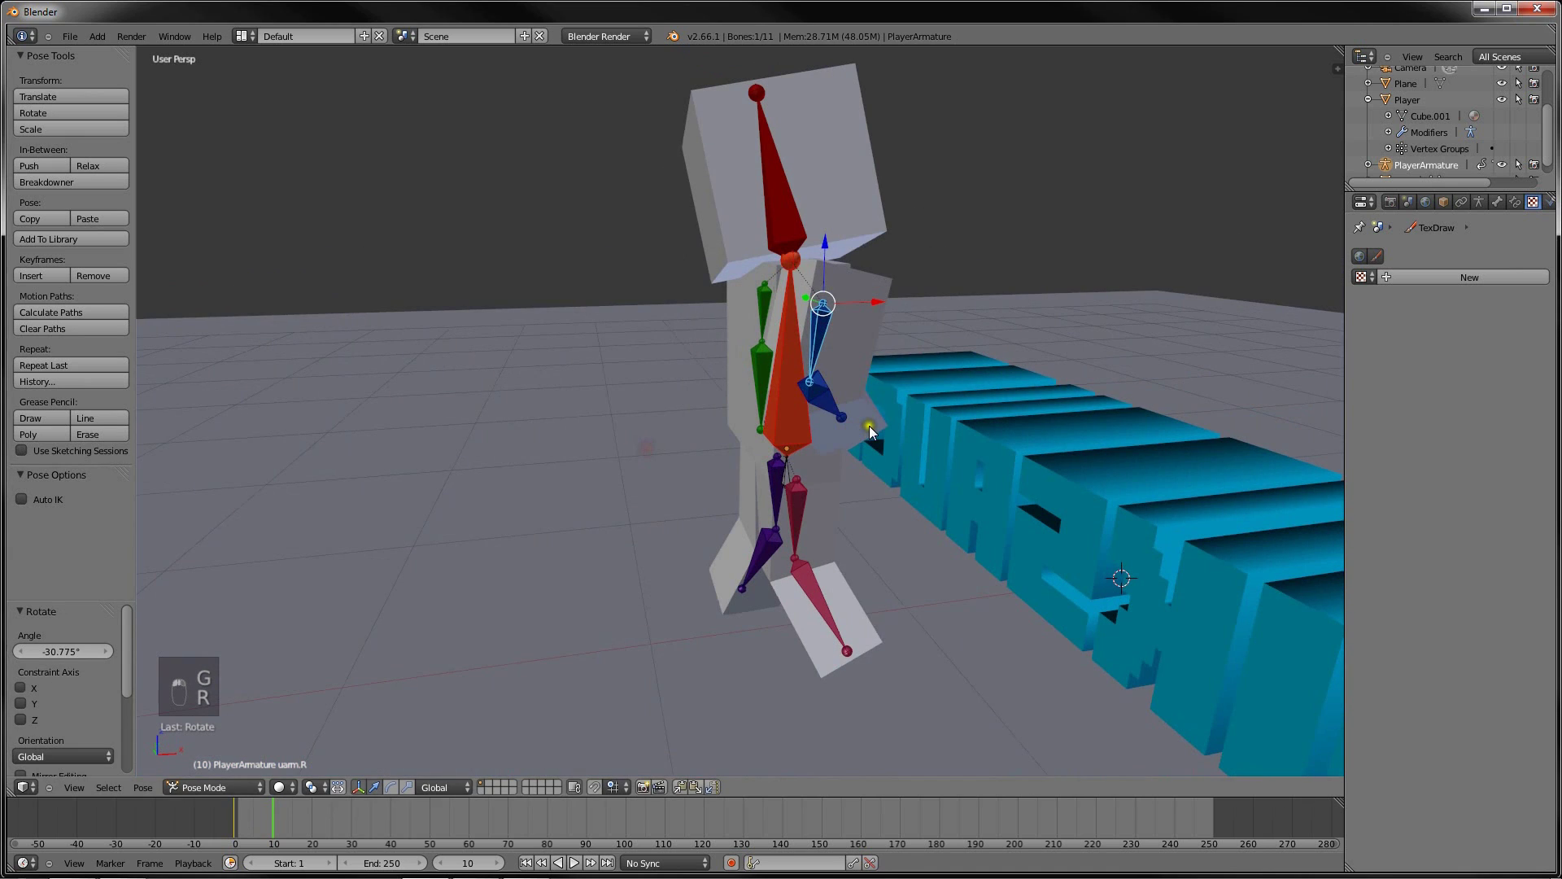
{"action": "key", "text": "r"}
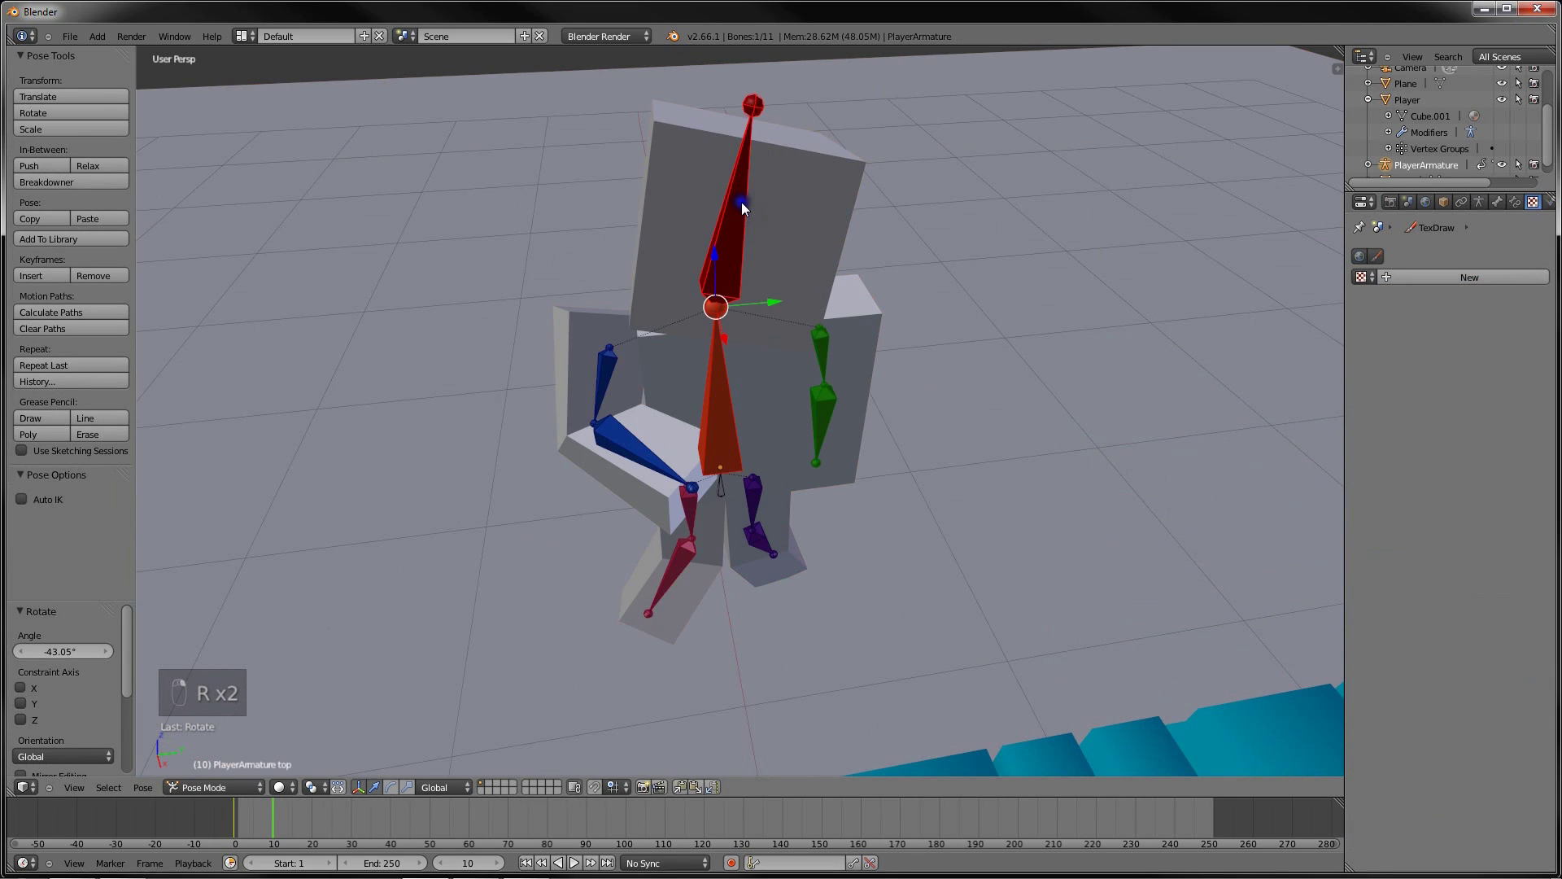
{"action": "key", "text": "r"}
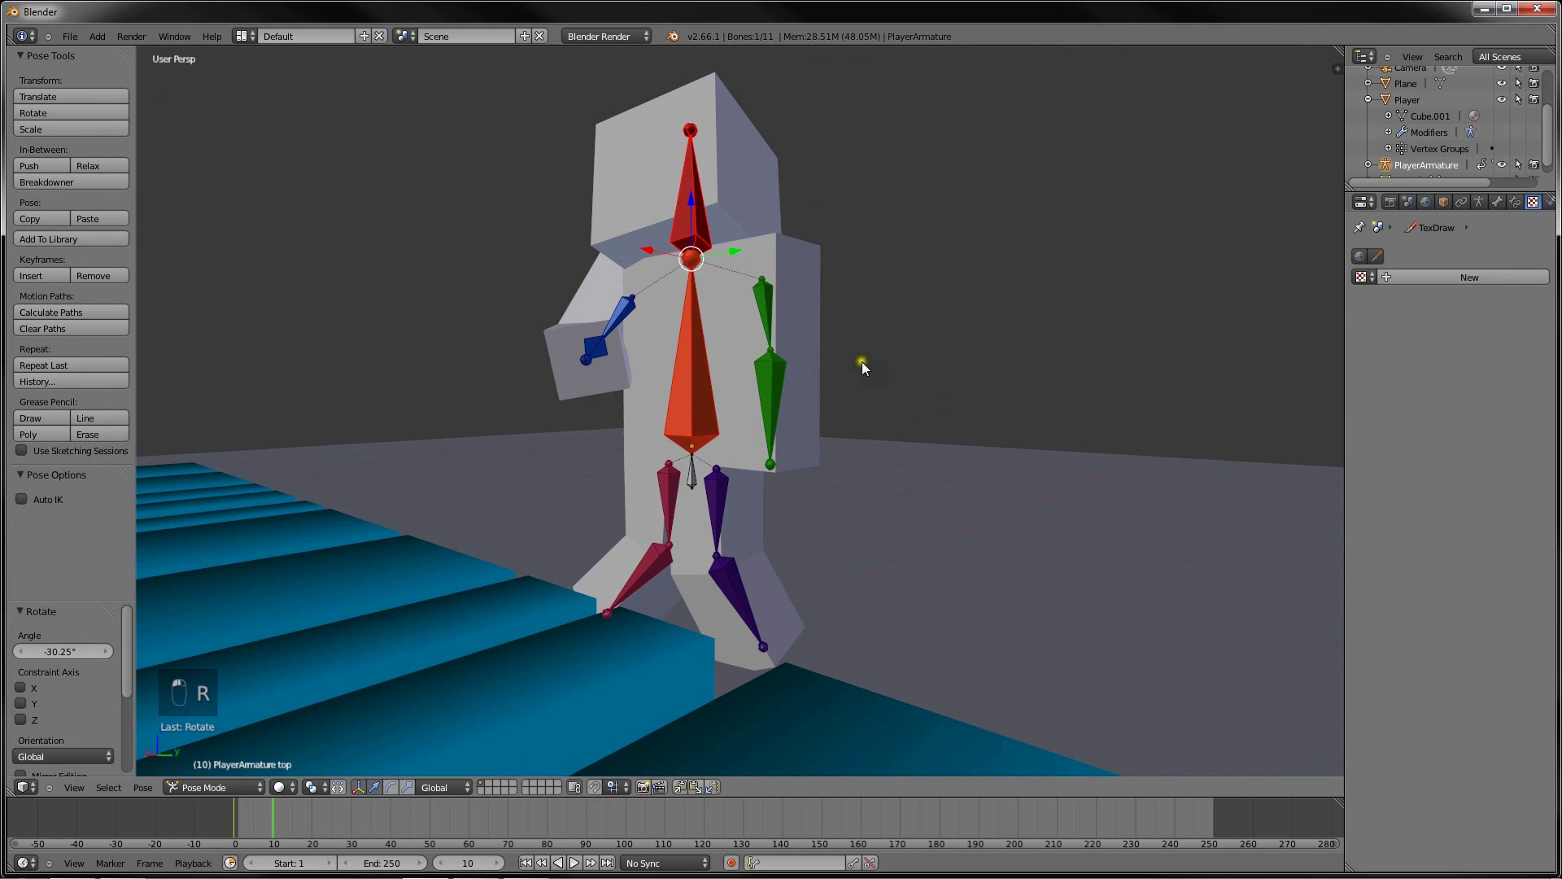
Rotate the left forearm, left lower leg and left upper leg into a new pose
{"action": "right_click", "coordinate": [862, 362]}
{"action": "key", "text": "r"}
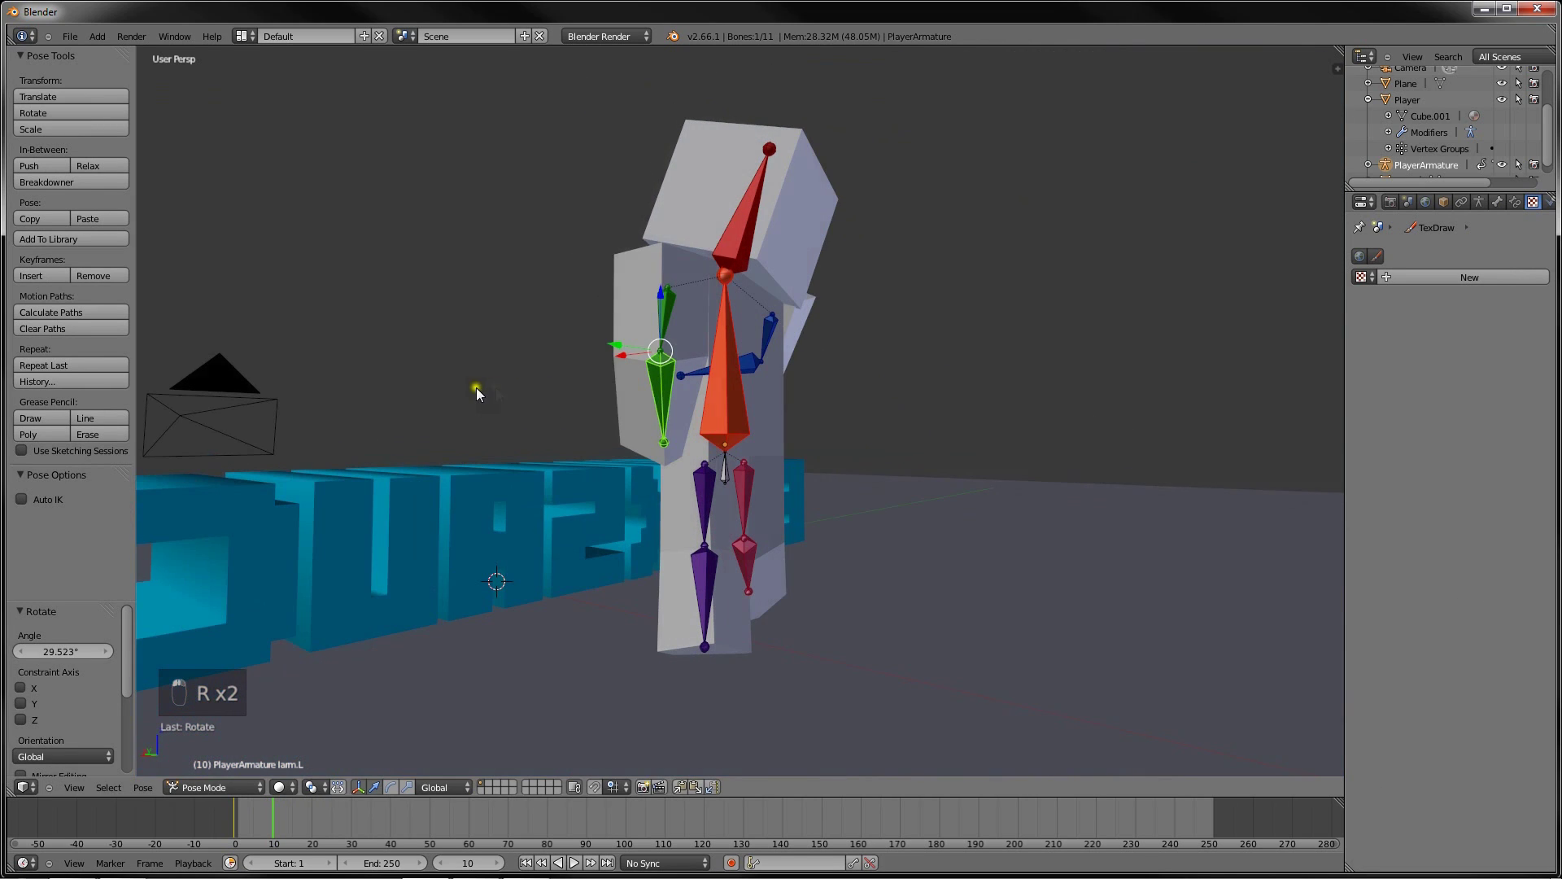
{"action": "key", "text": "r"}
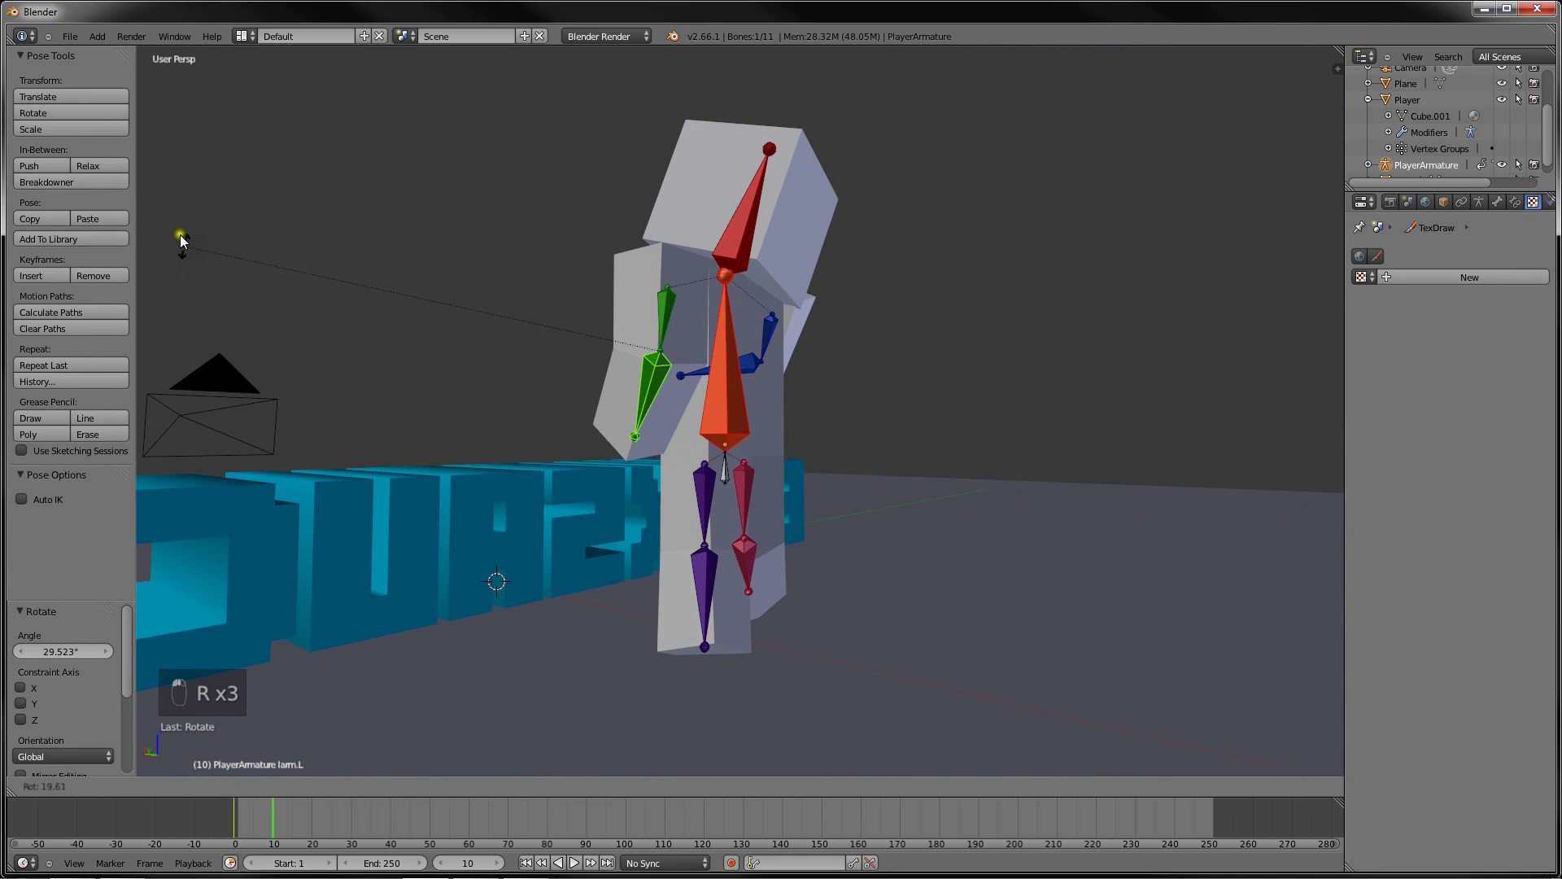
{"action": "key", "text": "r"}
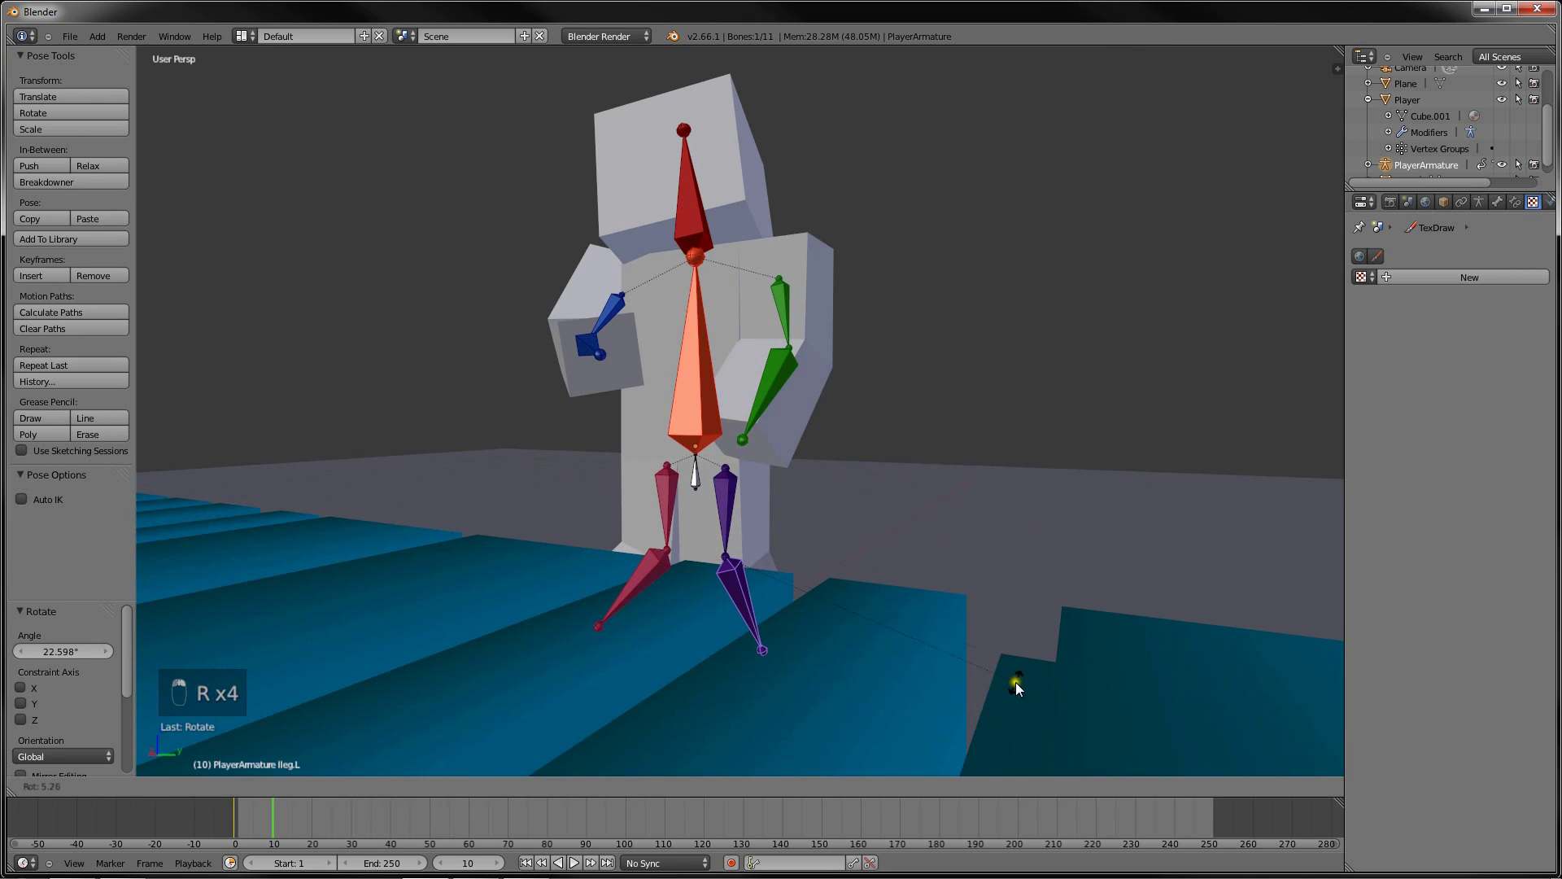
{"action": "left_click", "coordinate": [885, 635]}
{"action": "right_click", "coordinate": [729, 505]}
{"action": "key", "text": "r"}
{"action": "left_click", "coordinate": [716, 505]}
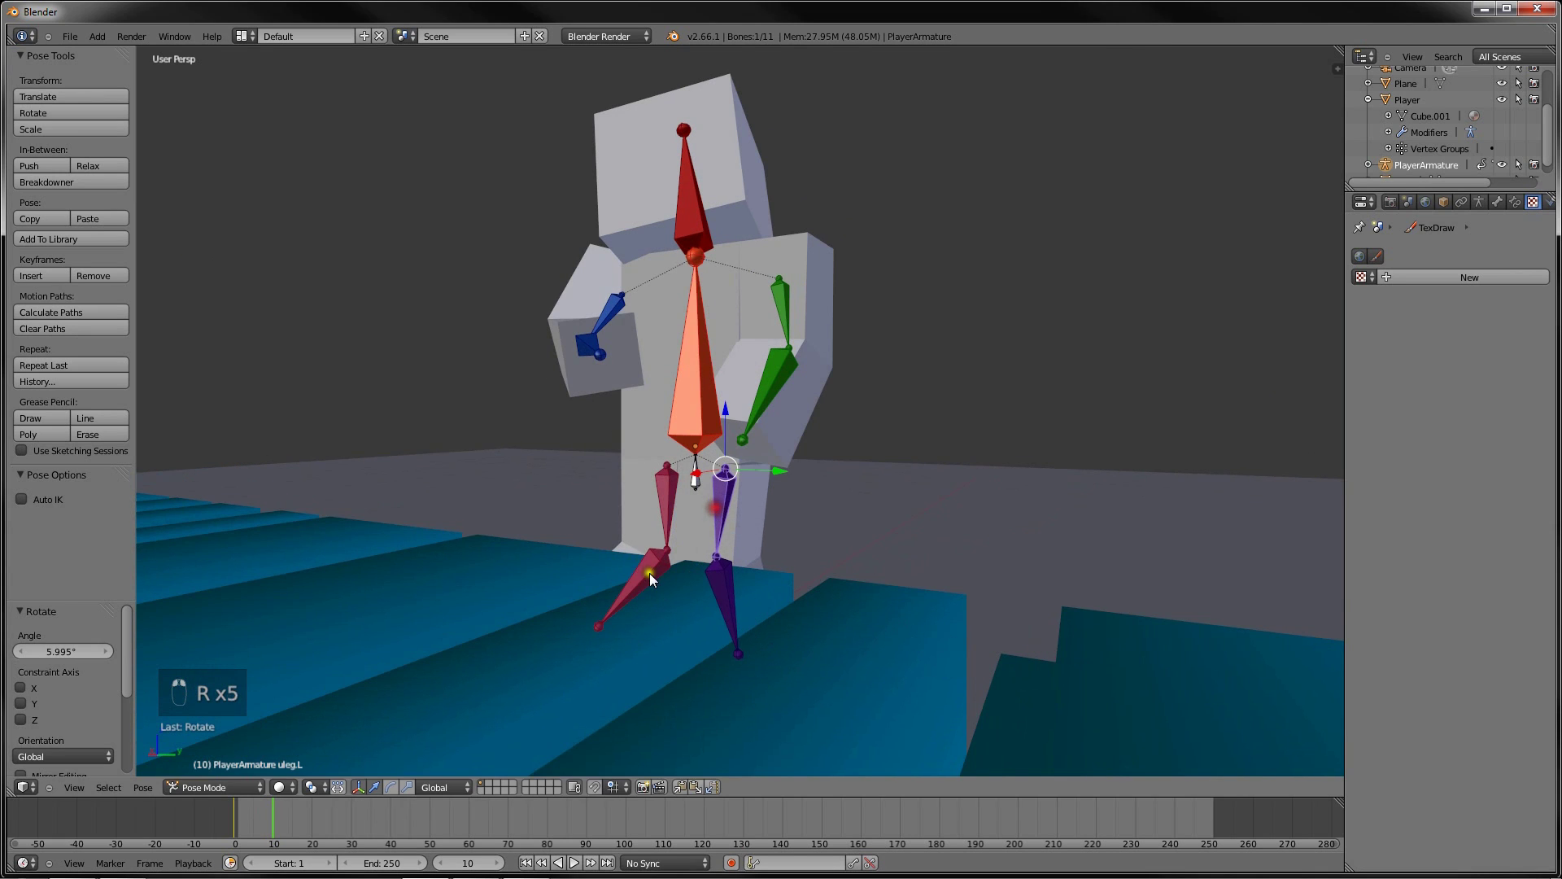
Straighten the right lower leg, swing the right upper leg to 40.555°, and adjust the left lower leg
{"action": "right_click", "coordinate": [697, 606]}
{"action": "key", "text": "r"}
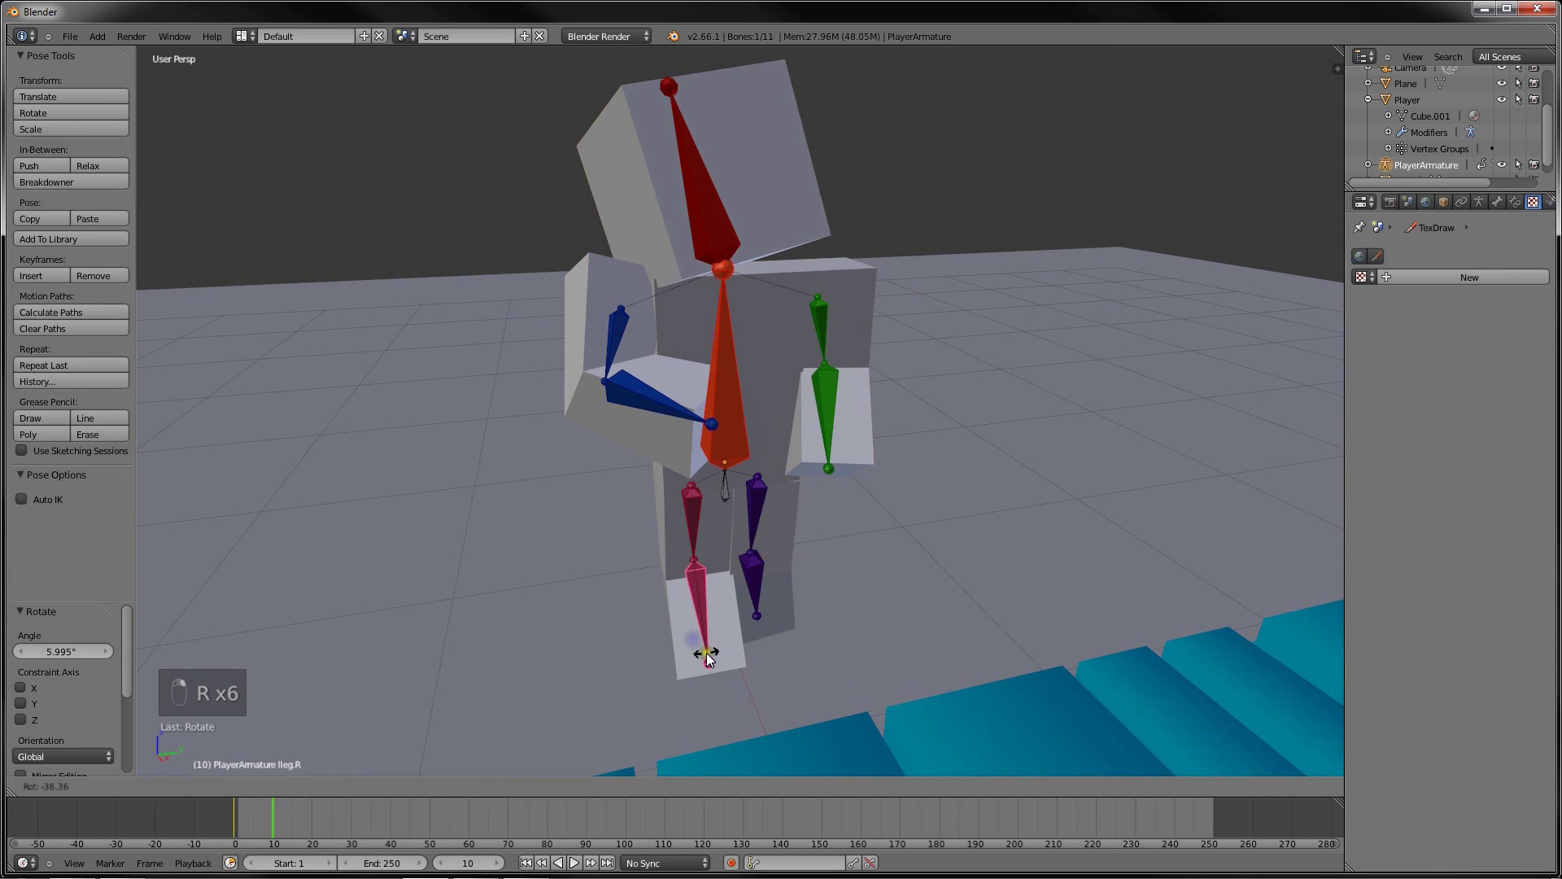
{"action": "left_click", "coordinate": [706, 657]}
{"action": "right_click", "coordinate": [699, 524]}
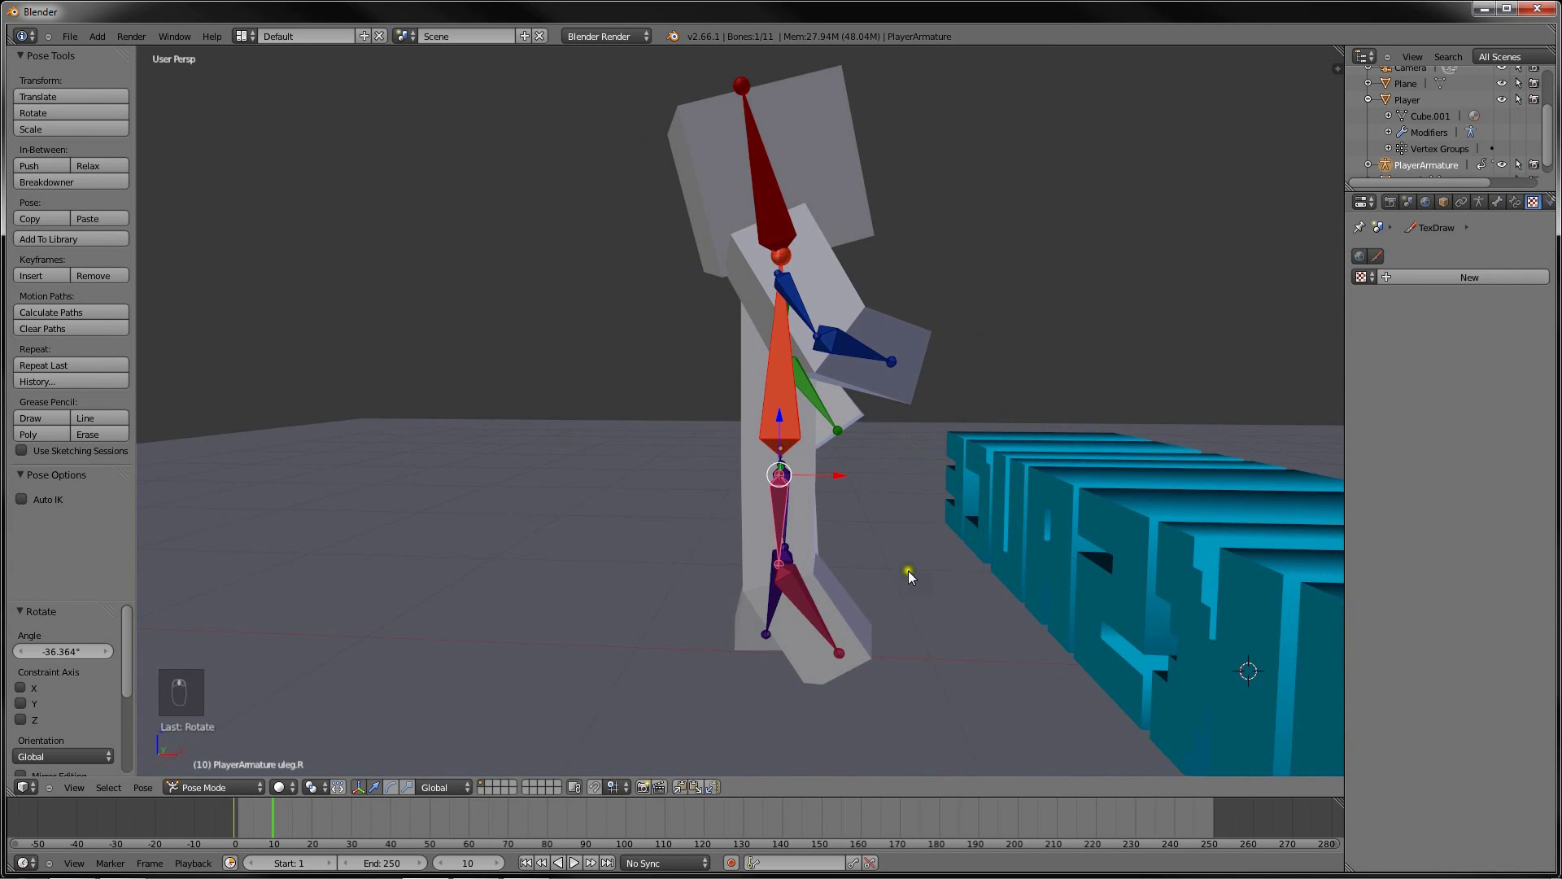
{"action": "key", "text": "r"}
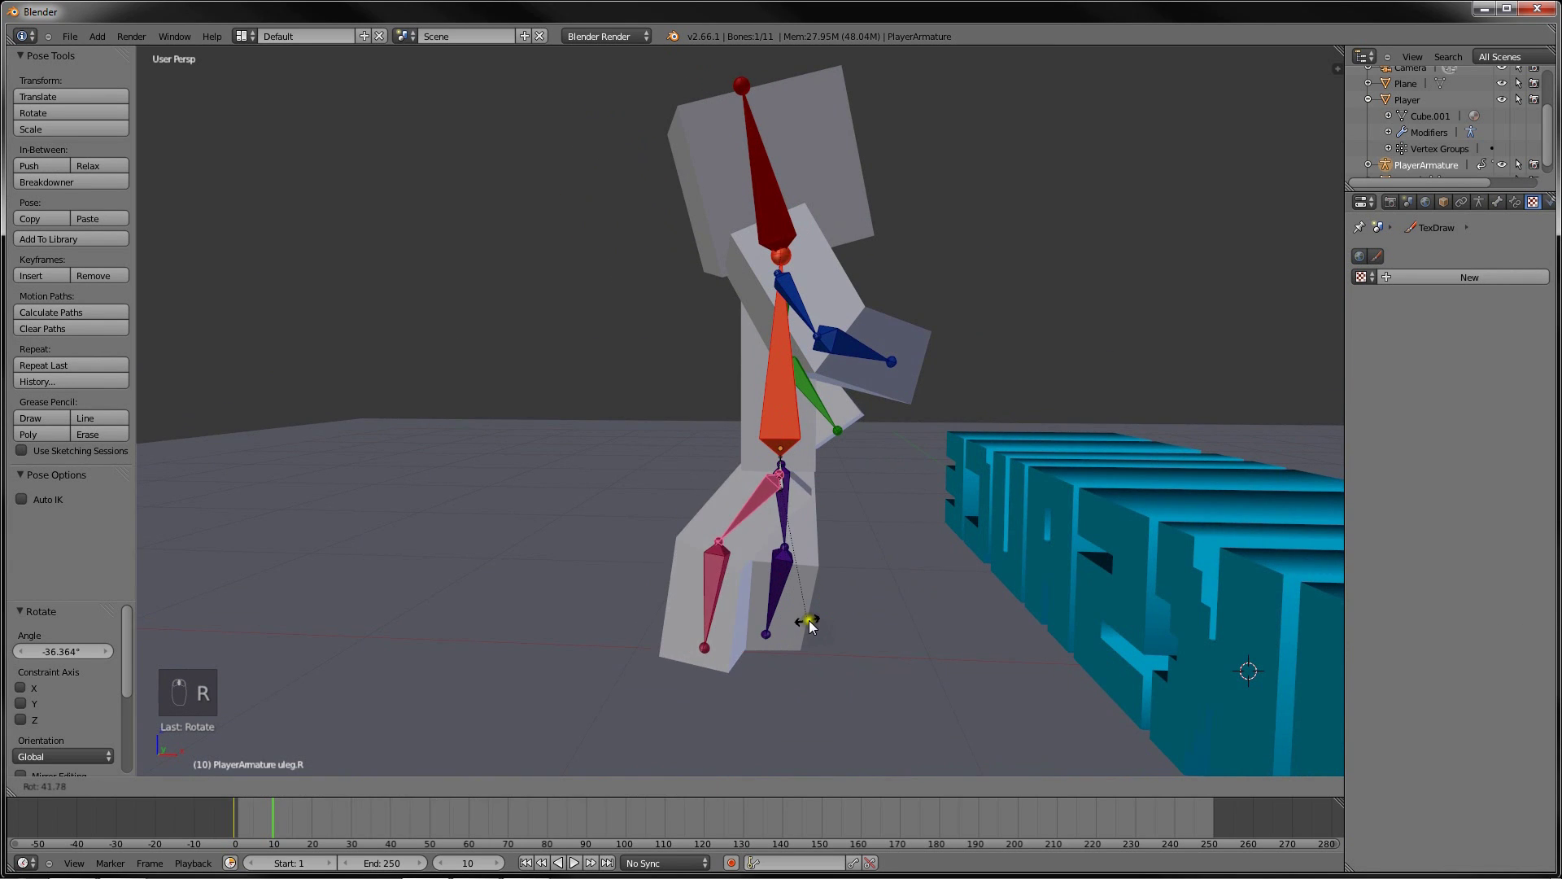
{"action": "left_click", "coordinate": [779, 619]}
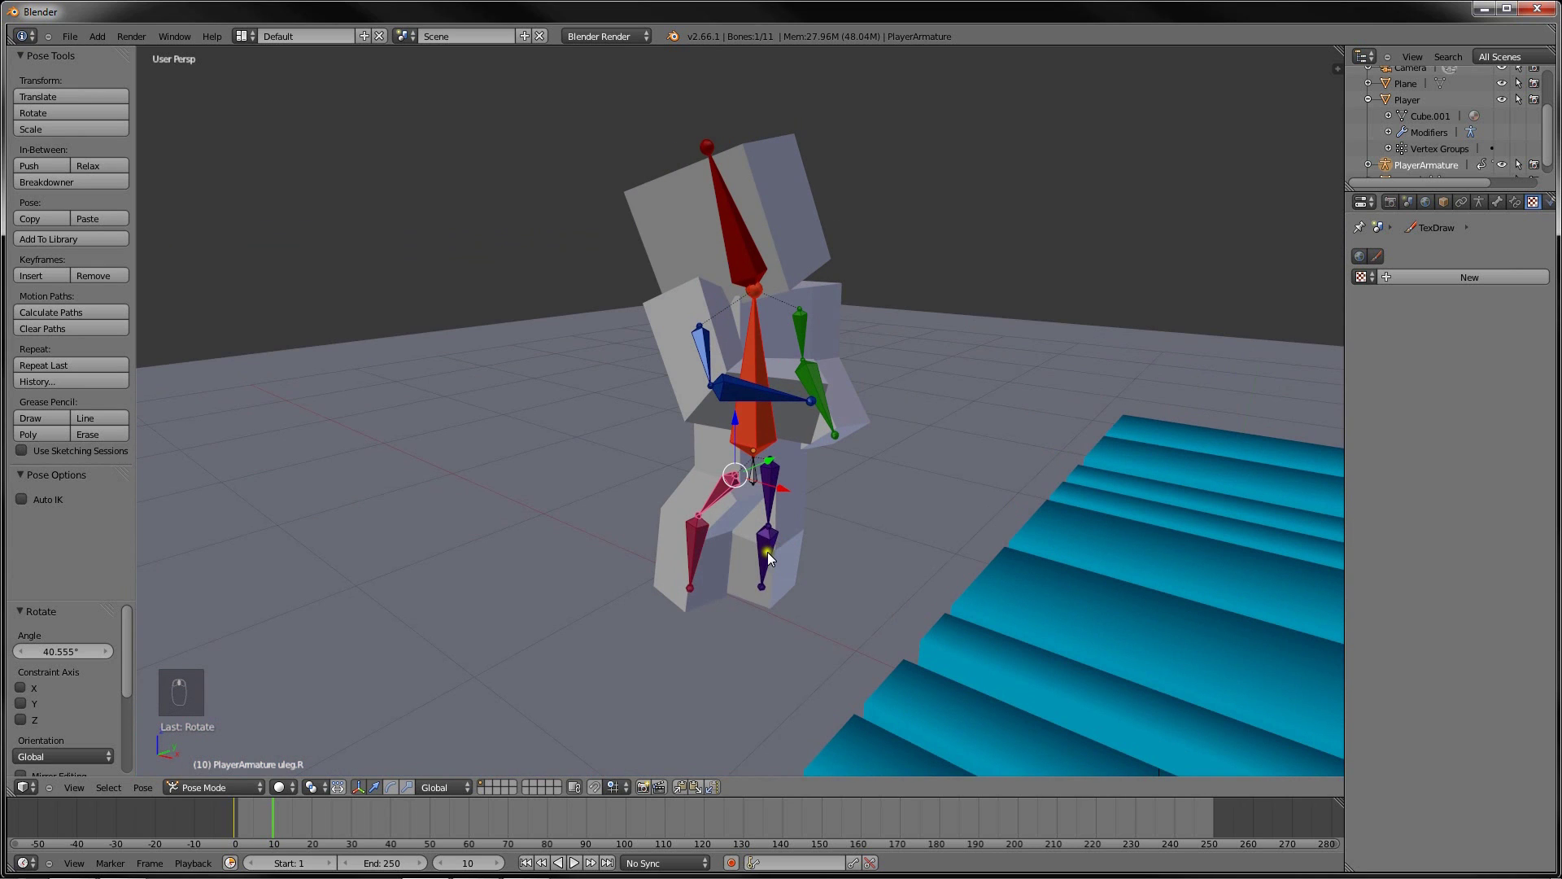
{"action": "key", "text": "r"}
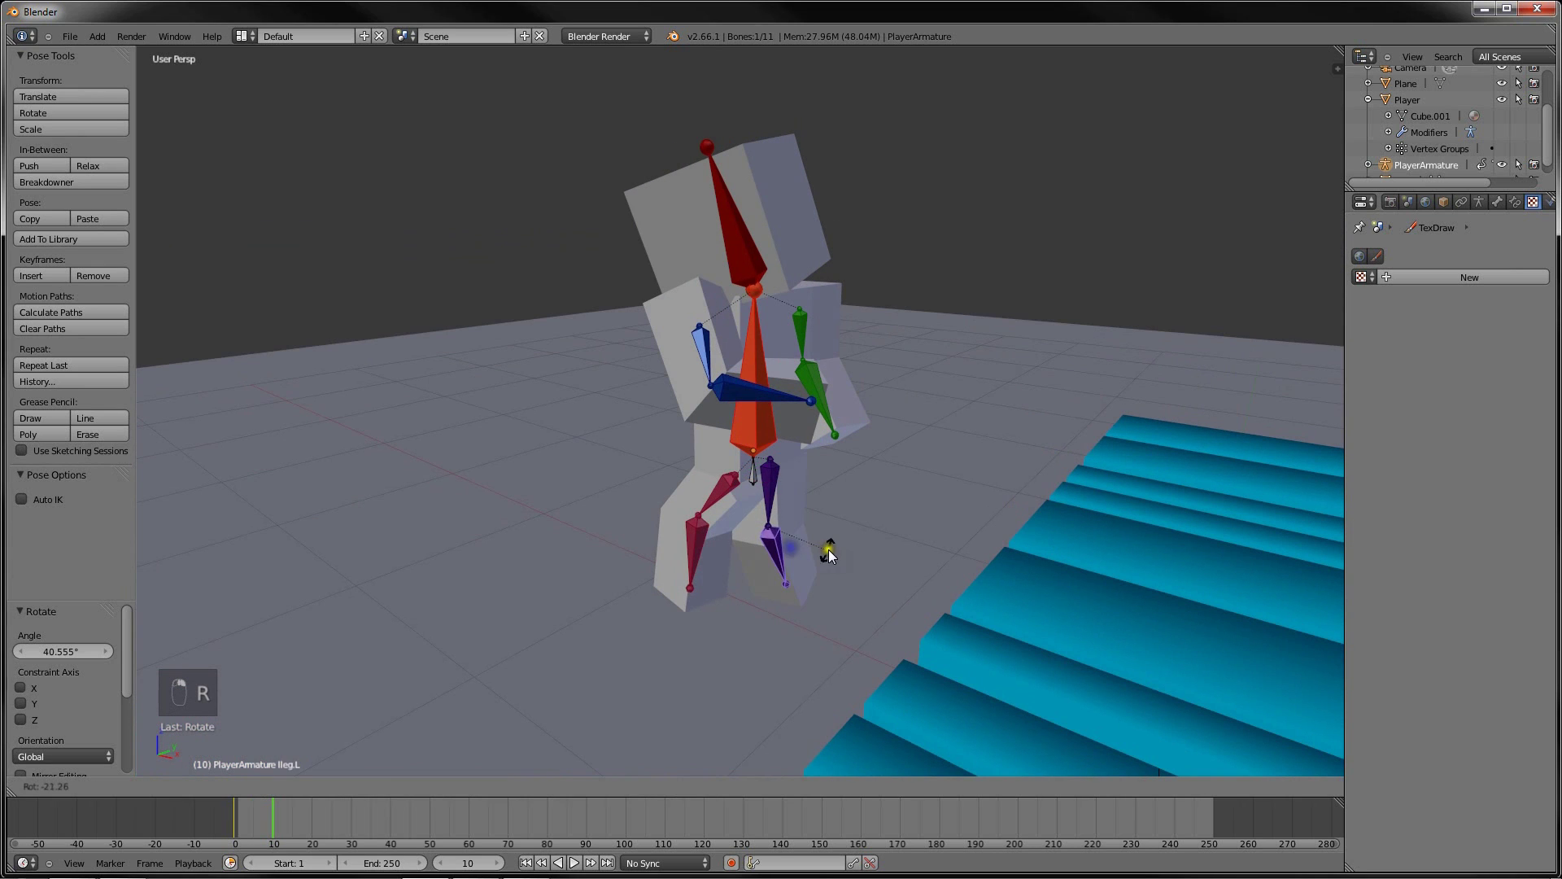
{"action": "left_click", "coordinate": [766, 527]}
{"action": "key", "text": "r"}
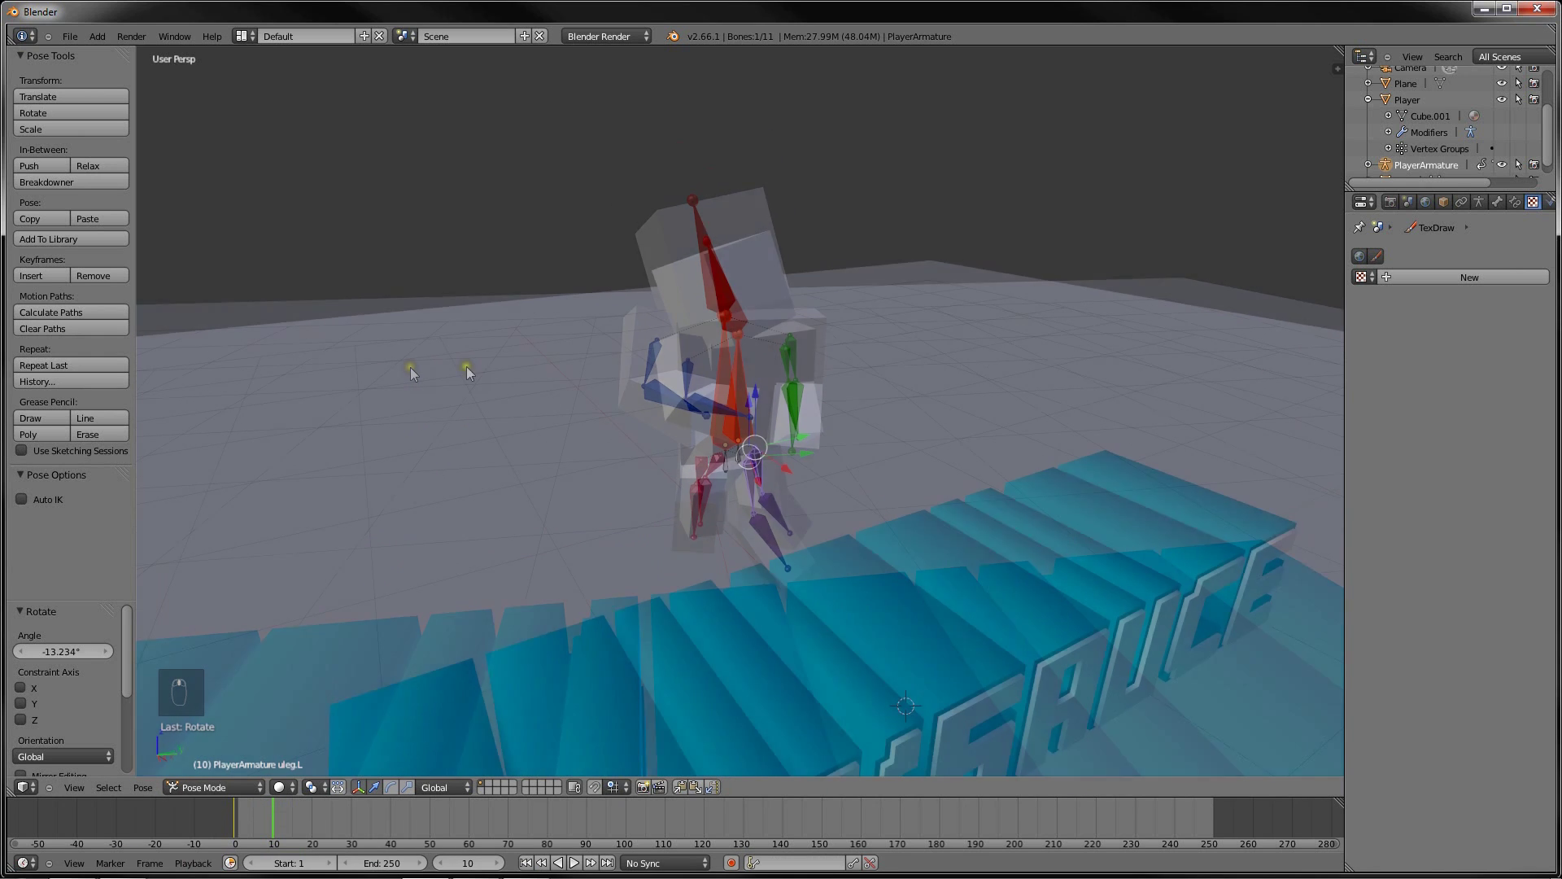
Box-select all eleven bones and insert a LocRotScale keyframe at frame 10
{"action": "key", "text": "b"}
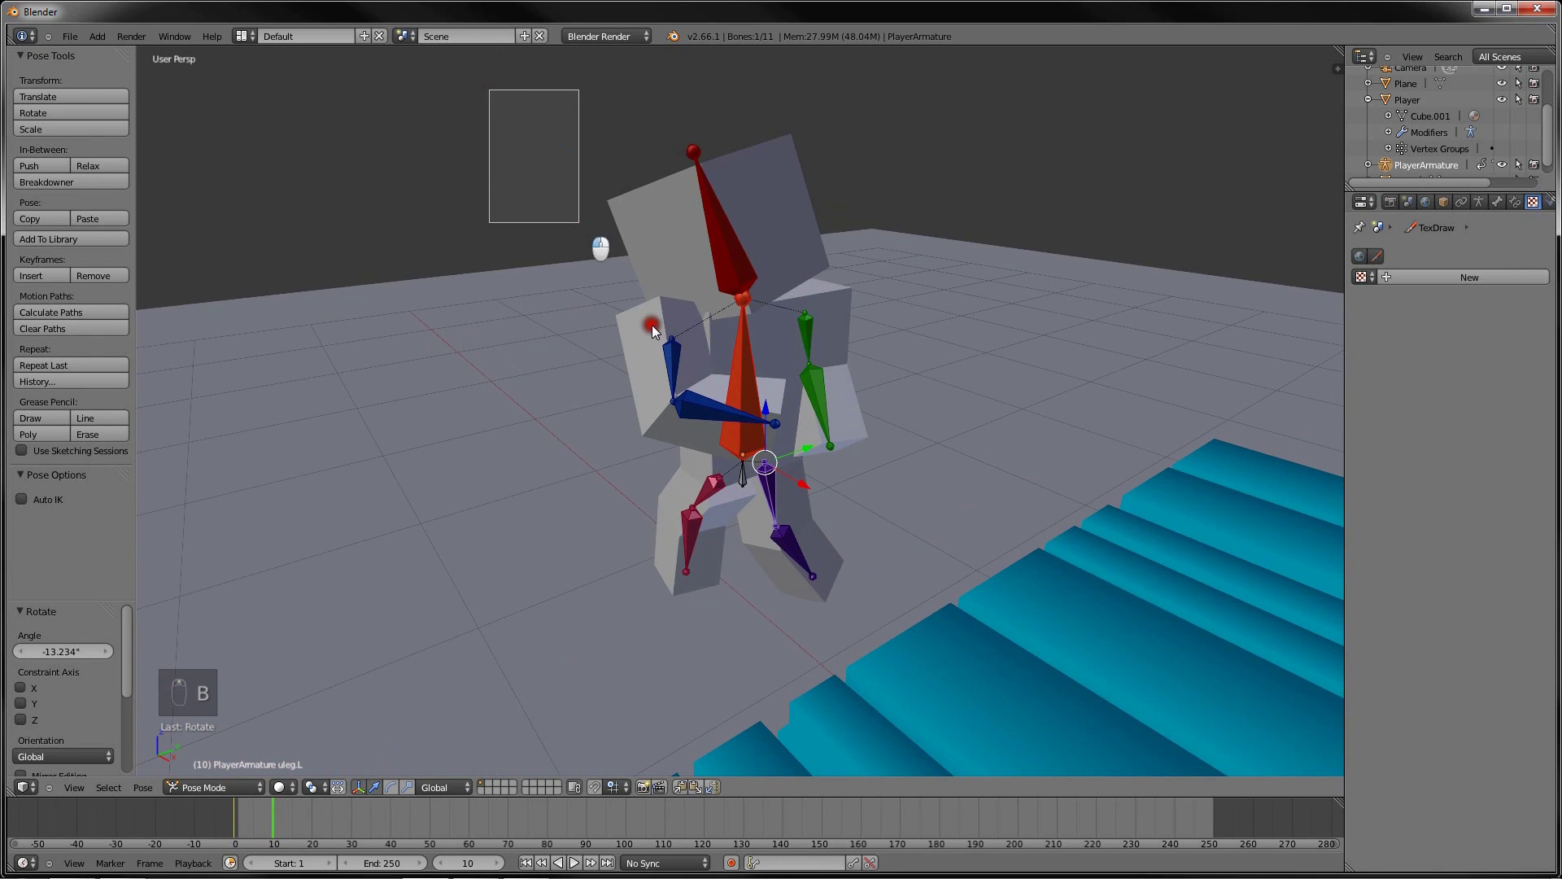
{"action": "left_click_drag", "start_coordinate": [652, 324], "coordinate": [911, 643]}
{"action": "key", "text": "i"}
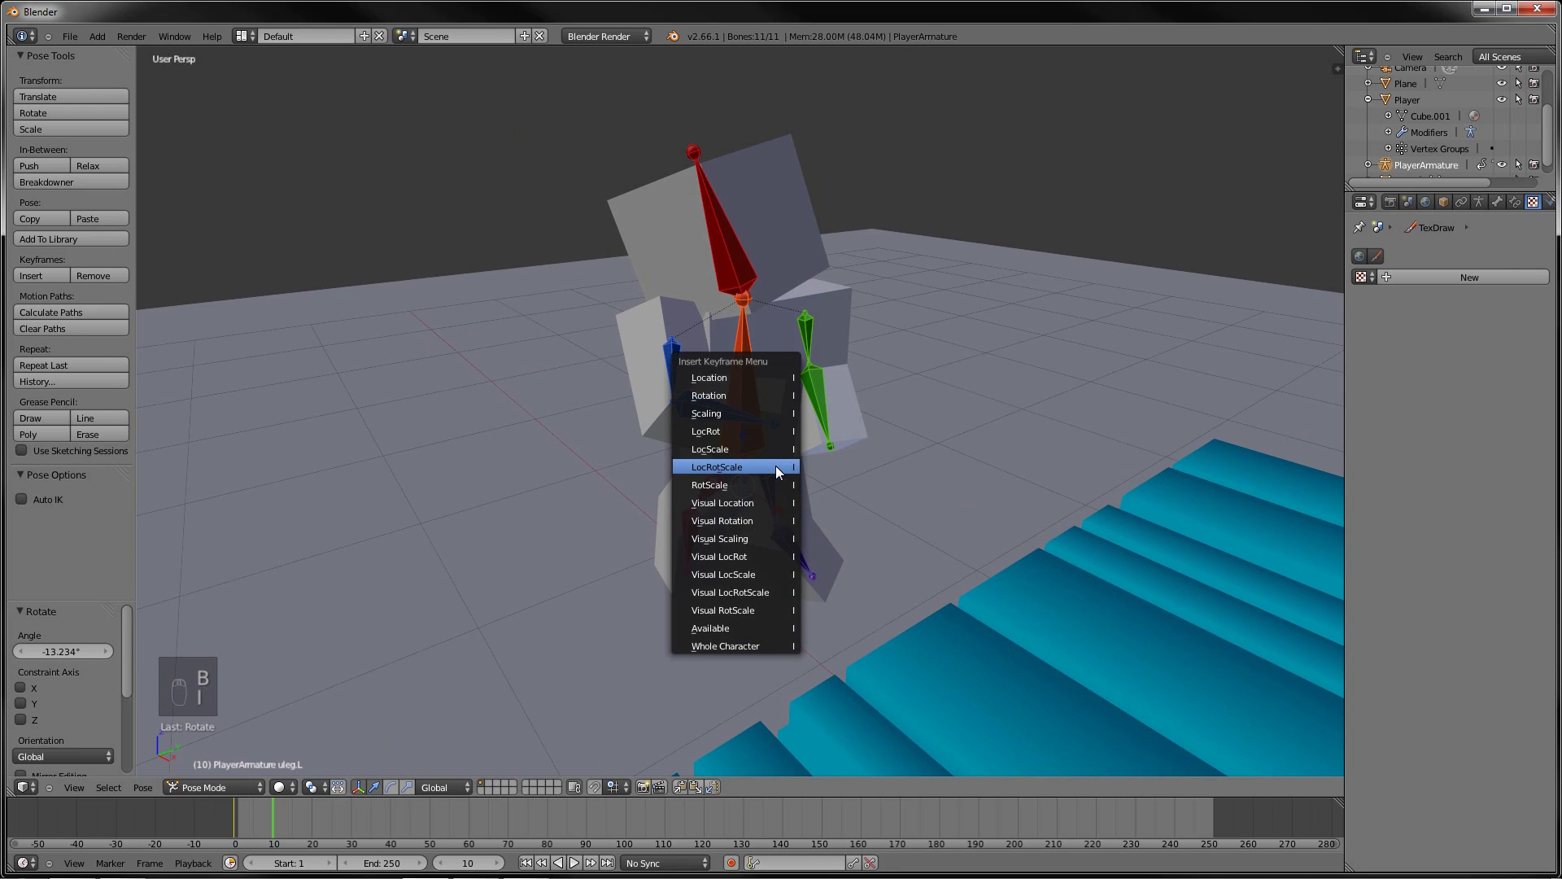
{"action": "left_click", "coordinate": [774, 465]}
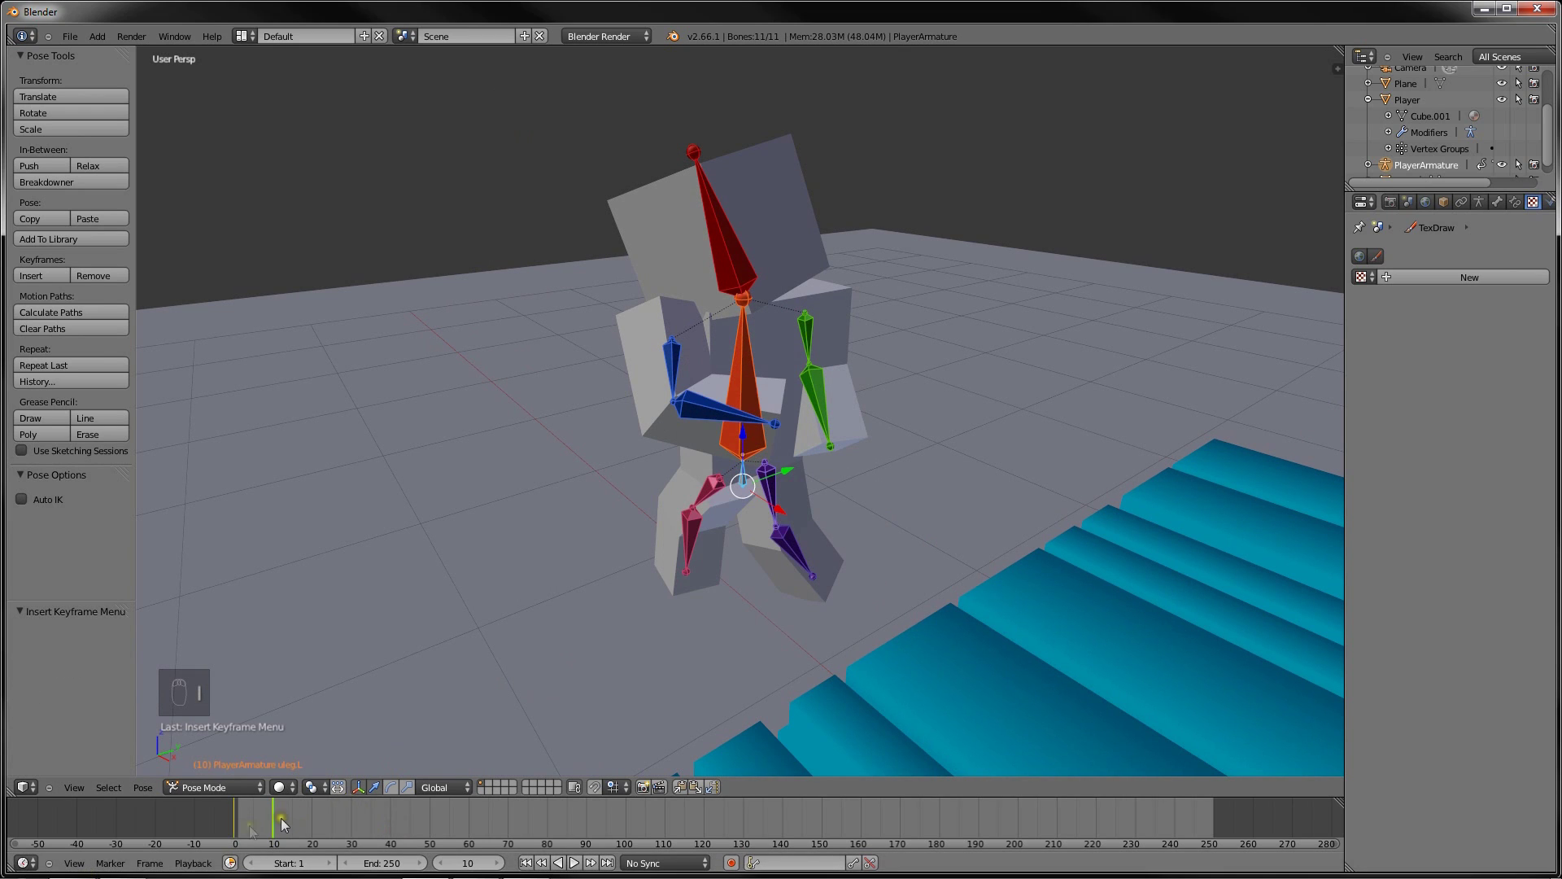
Return to frame 0 and play the animation briefly to preview it
{"action": "left_click", "coordinate": [232, 818]}
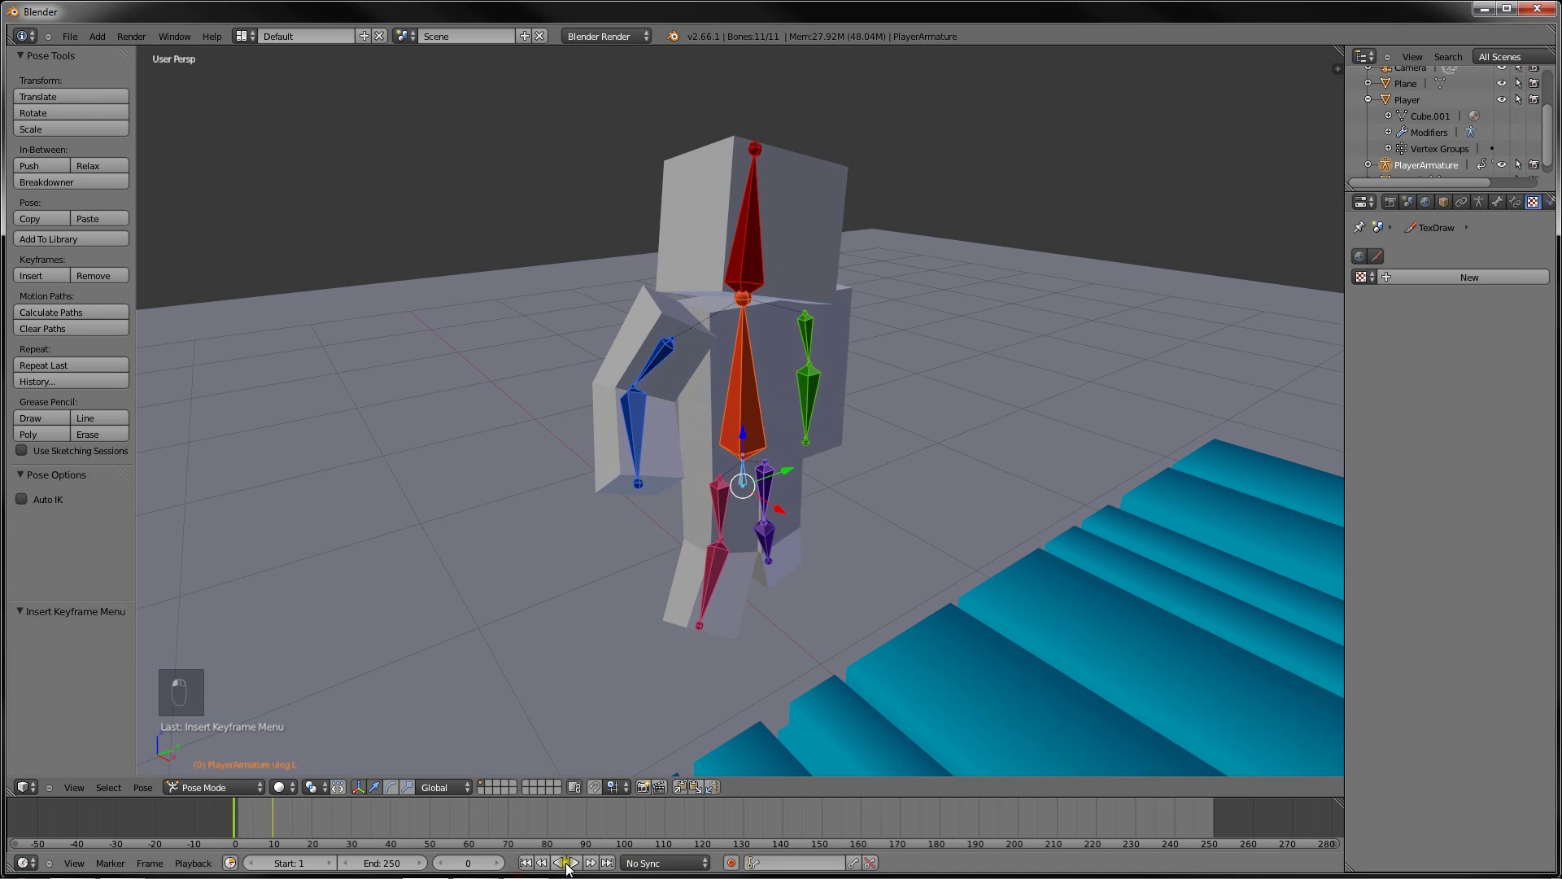
{"action": "left_click", "coordinate": [568, 864]}
{"action": "left_click", "coordinate": [540, 861]}
At frame 19, rotate the right forearm and upper arm, and turn the head to 43.131°
{"action": "left_click", "coordinate": [310, 818]}
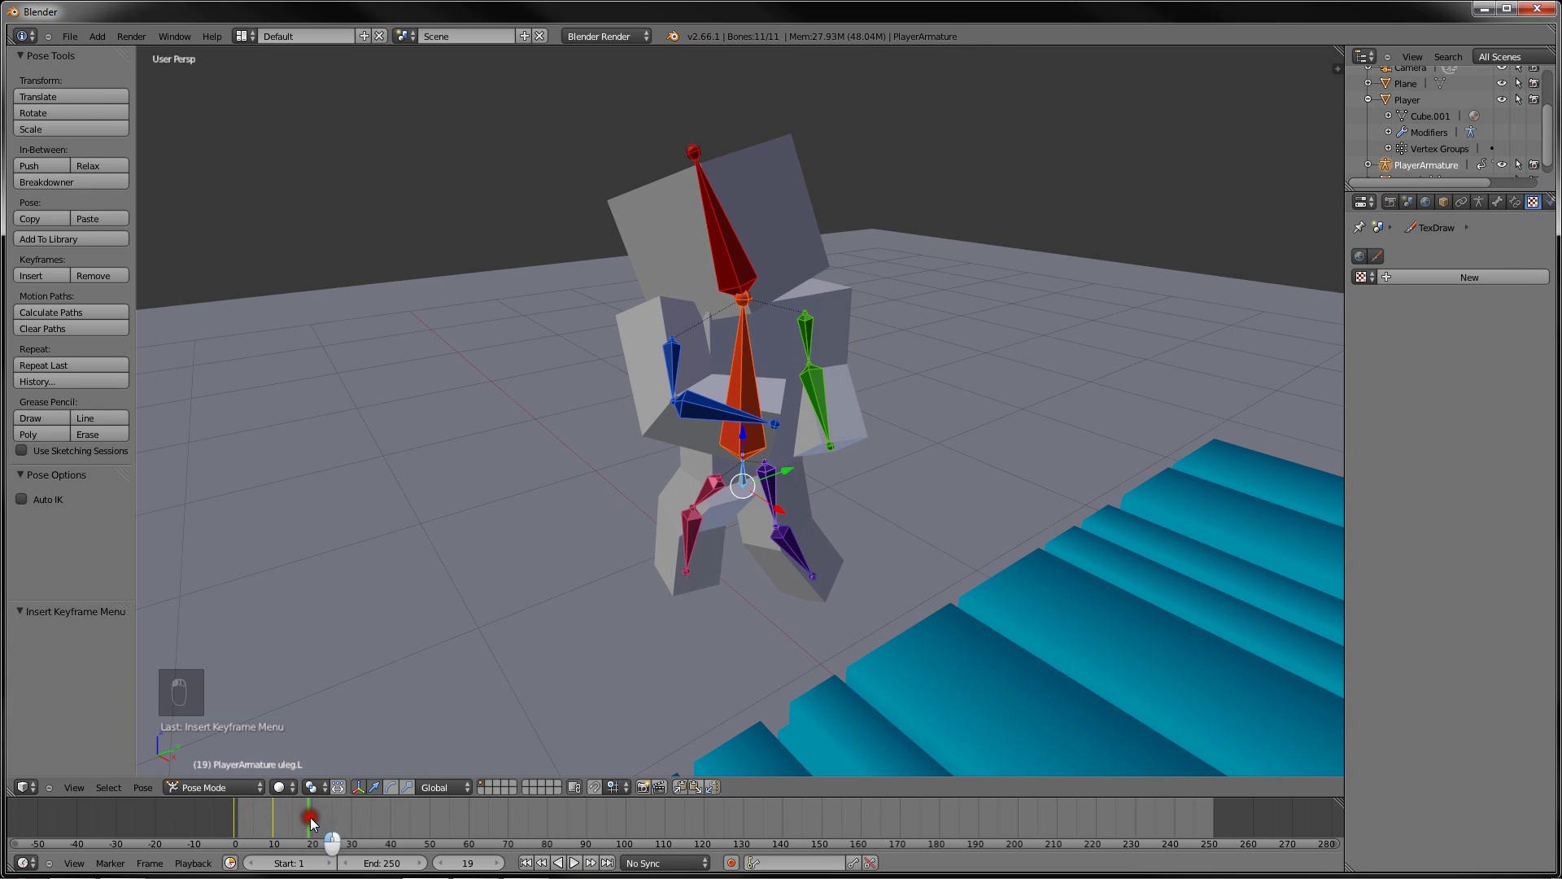
{"action": "right_click", "coordinate": [742, 443]}
{"action": "right_click", "coordinate": [730, 419]}
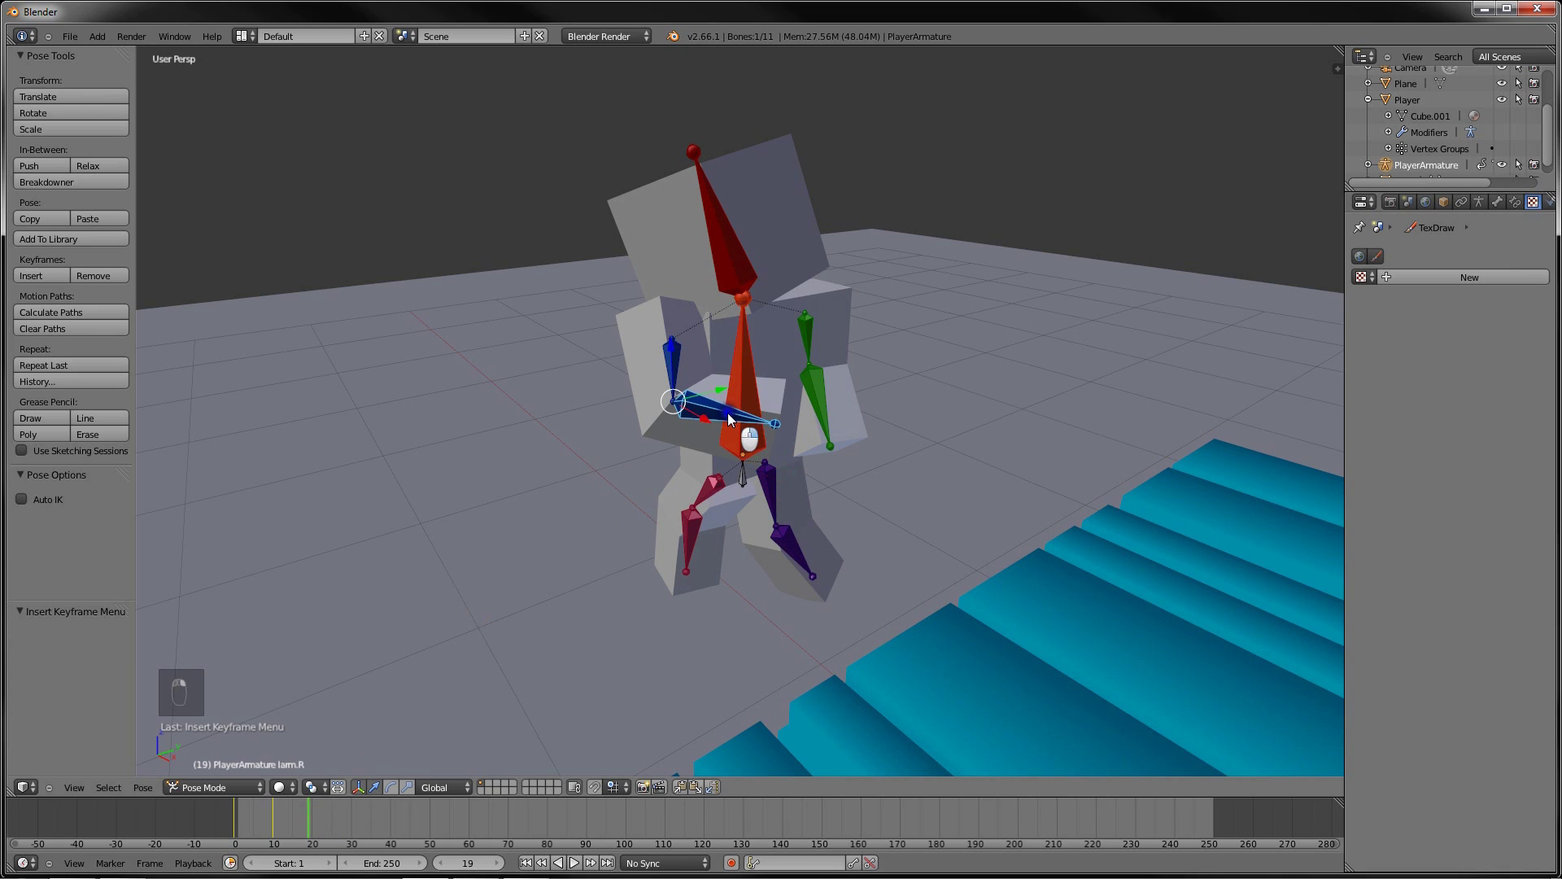
{"action": "key", "text": "r"}
{"action": "left_click", "coordinate": [540, 533]}
{"action": "right_click", "coordinate": [672, 366]}
{"action": "key", "text": "r"}
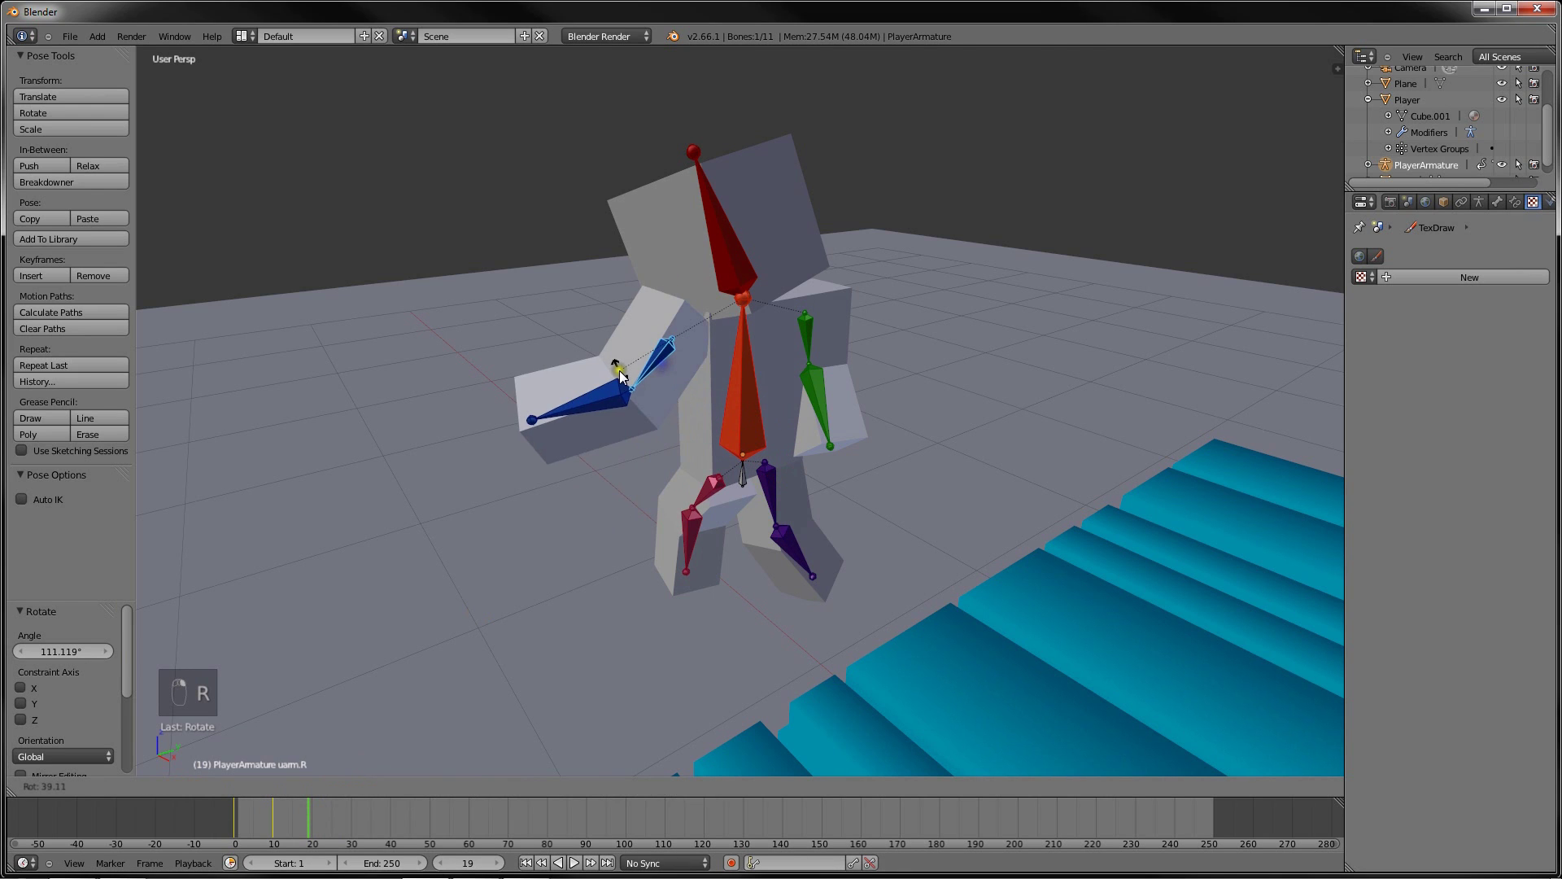
{"action": "left_click", "coordinate": [620, 374]}
{"action": "right_click", "coordinate": [759, 207]}
{"action": "key", "text": "r"}
{"action": "left_click", "coordinate": [811, 348]}
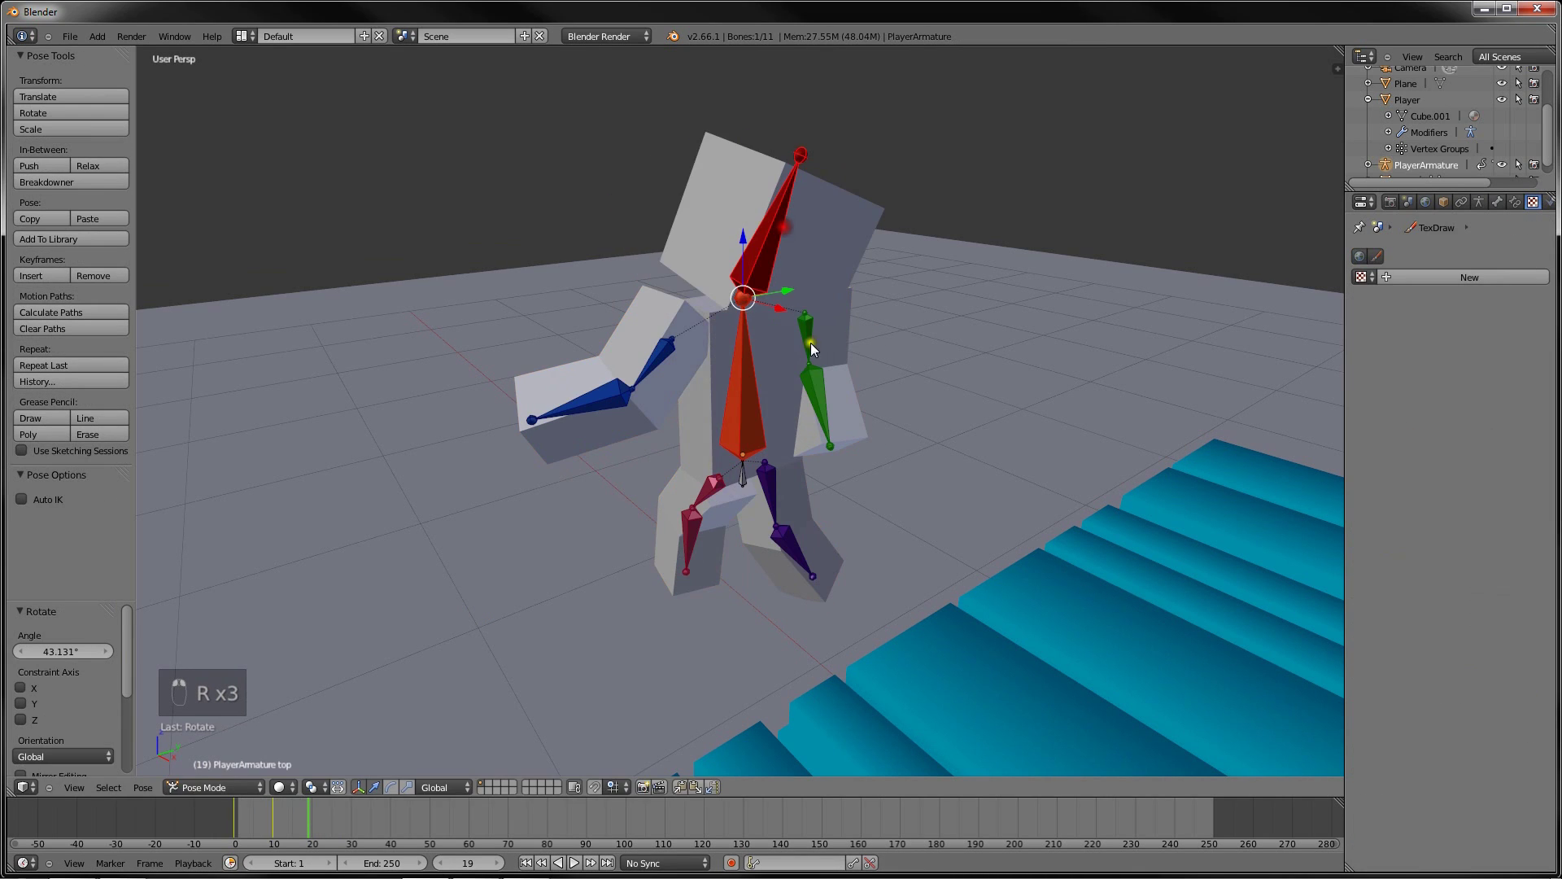
Rotate the left forearm downward and bend the left leg, upper leg at -60.433°
{"action": "right_click", "coordinate": [811, 348]}
{"action": "middle_click_drag", "start_coordinate": [811, 348], "coordinate": [589, 398]}
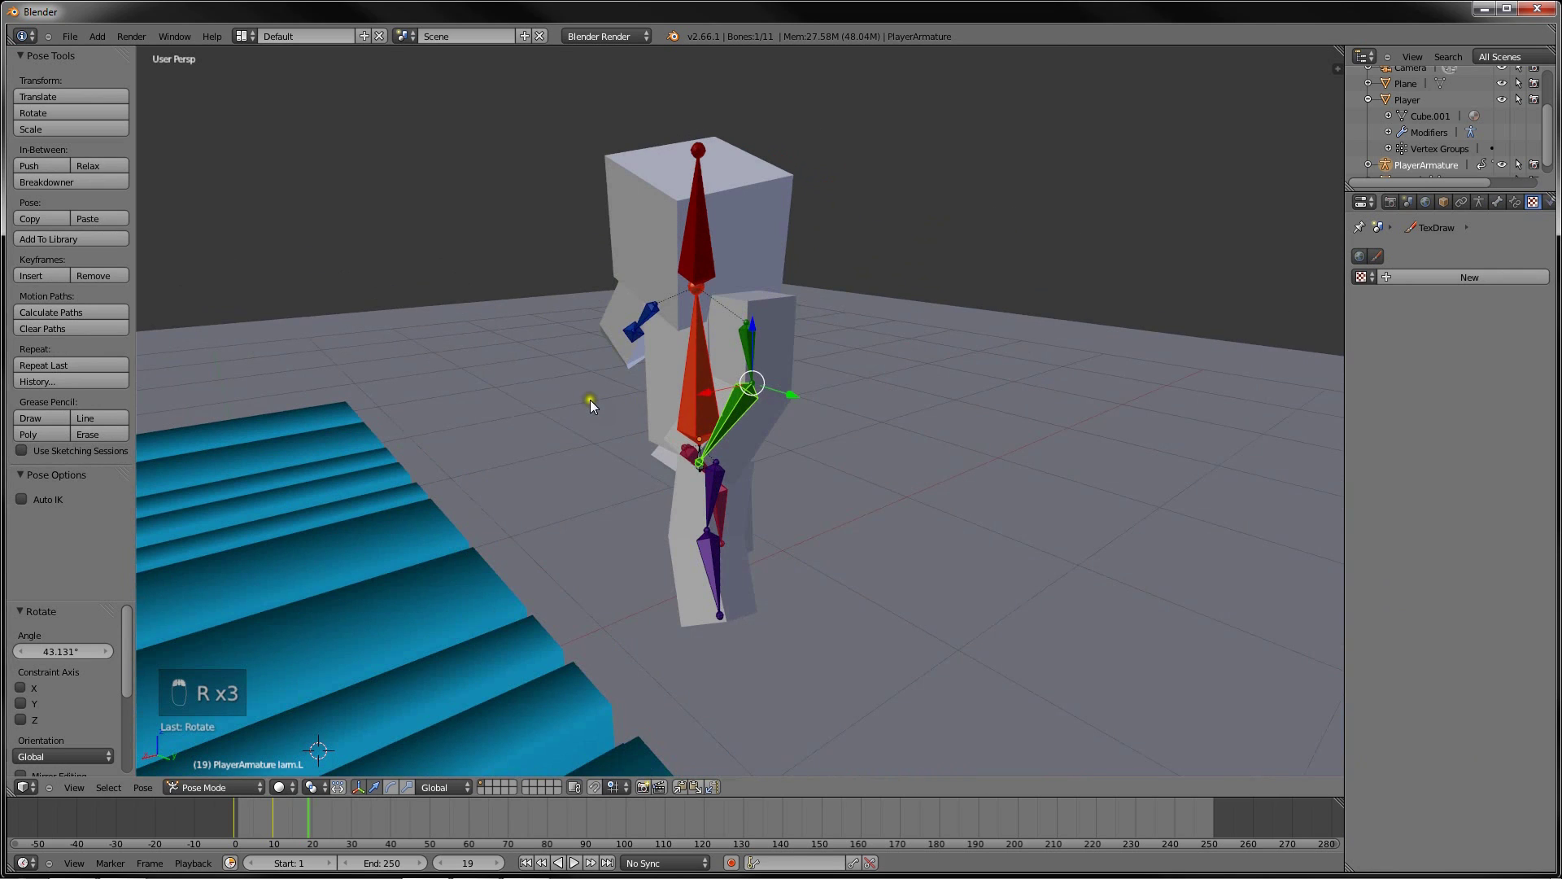
{"action": "key", "text": "r"}
{"action": "left_click", "coordinate": [836, 515]}
{"action": "middle_click_drag", "start_coordinate": [750, 457], "coordinate": [798, 583]}
{"action": "right_click", "coordinate": [781, 569]}
{"action": "key", "text": "r"}
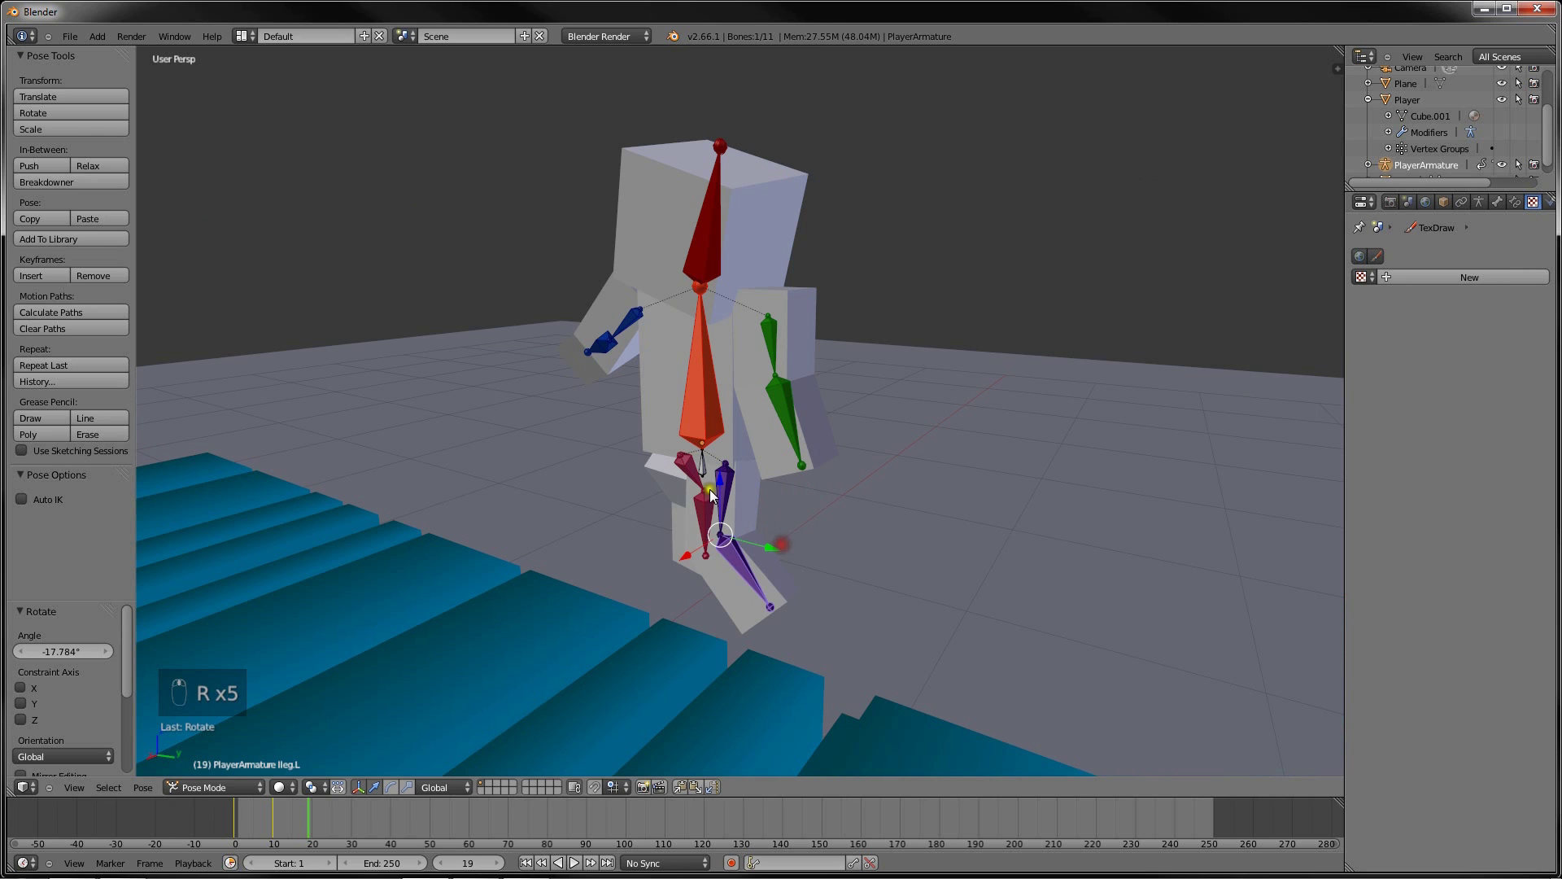
{"action": "left_click", "coordinate": [782, 492]}
{"action": "right_click", "coordinate": [782, 492]}
{"action": "key", "text": "r"}
{"action": "left_click", "coordinate": [783, 492]}
Bend the right upper leg to -68.398° for a stepping pose
{"action": "middle_click_drag", "start_coordinate": [783, 492], "coordinate": [917, 558]}
{"action": "right_click", "coordinate": [752, 537]}
{"action": "right_click", "coordinate": [761, 529]}
{"action": "key", "text": "r"}
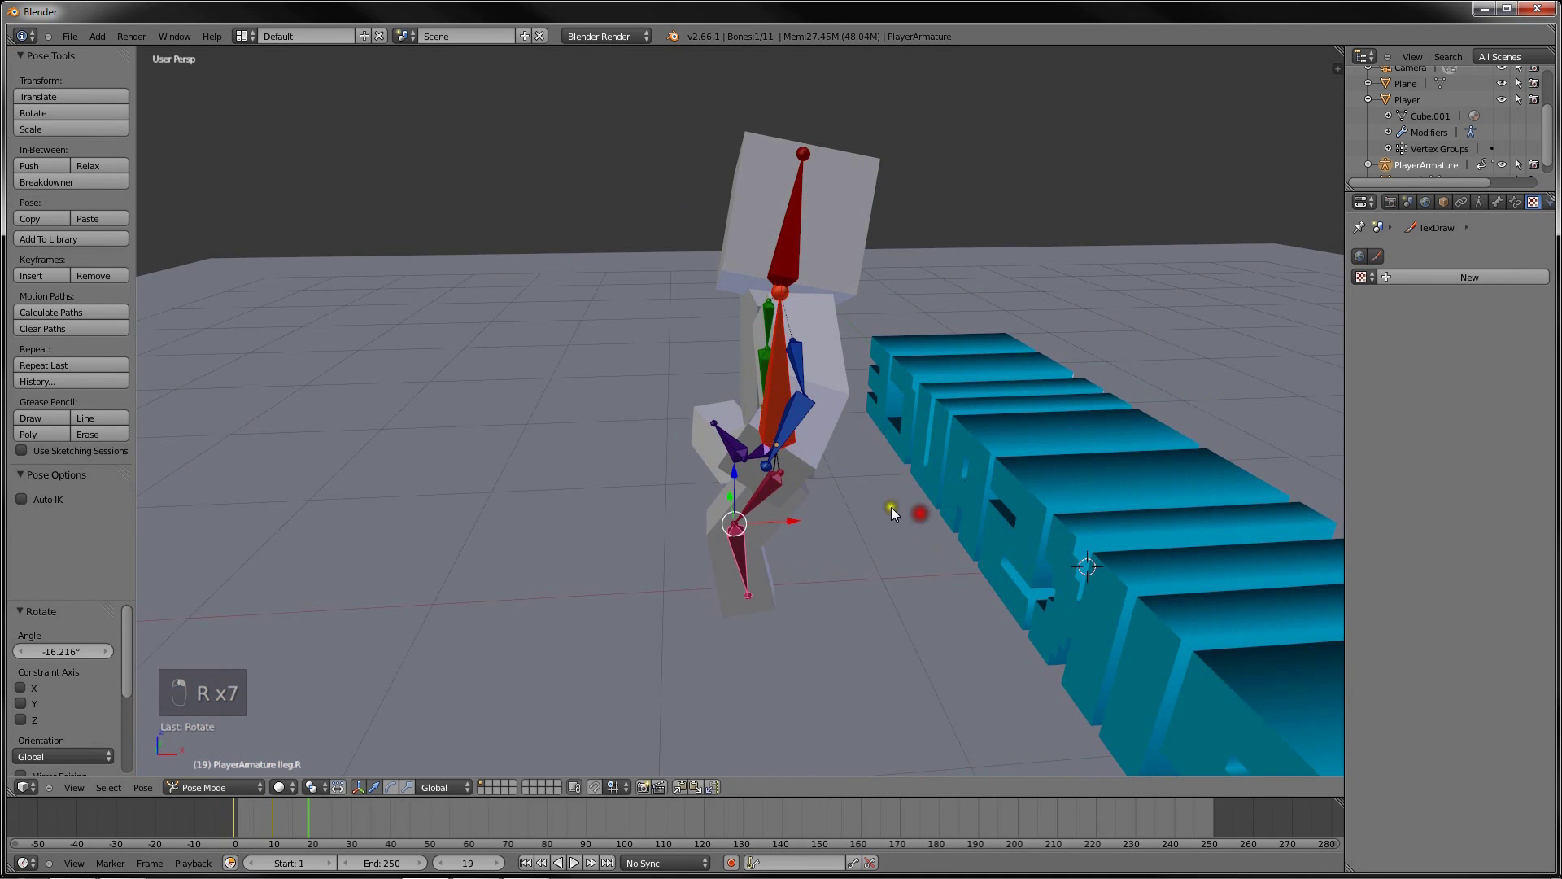
{"action": "left_click", "coordinate": [743, 505]}
{"action": "key", "text": "r"}
{"action": "left_click", "coordinate": [778, 535]}
Box-select all eleven bones, keyframe LocRotScale at frame 19, and rewind to frame 0
{"action": "middle_click_drag", "start_coordinate": [777, 535], "coordinate": [544, 360]}
{"action": "key", "text": "b"}
{"action": "left_click_drag", "start_coordinate": [544, 359], "coordinate": [969, 667]}
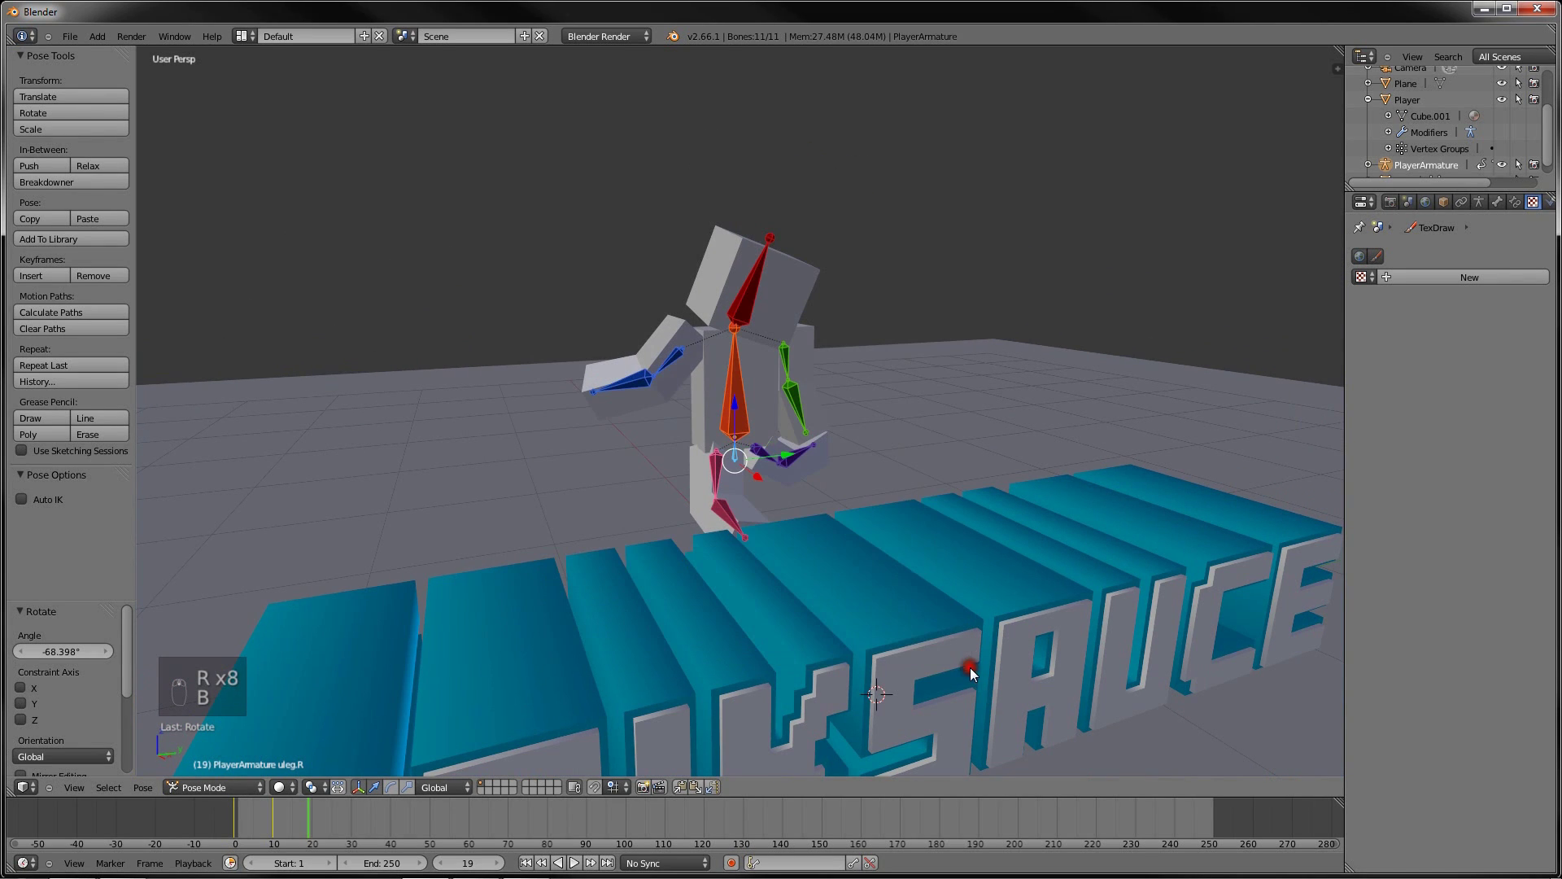
{"action": "key", "text": "i"}
{"action": "left_click", "coordinate": [905, 602]}
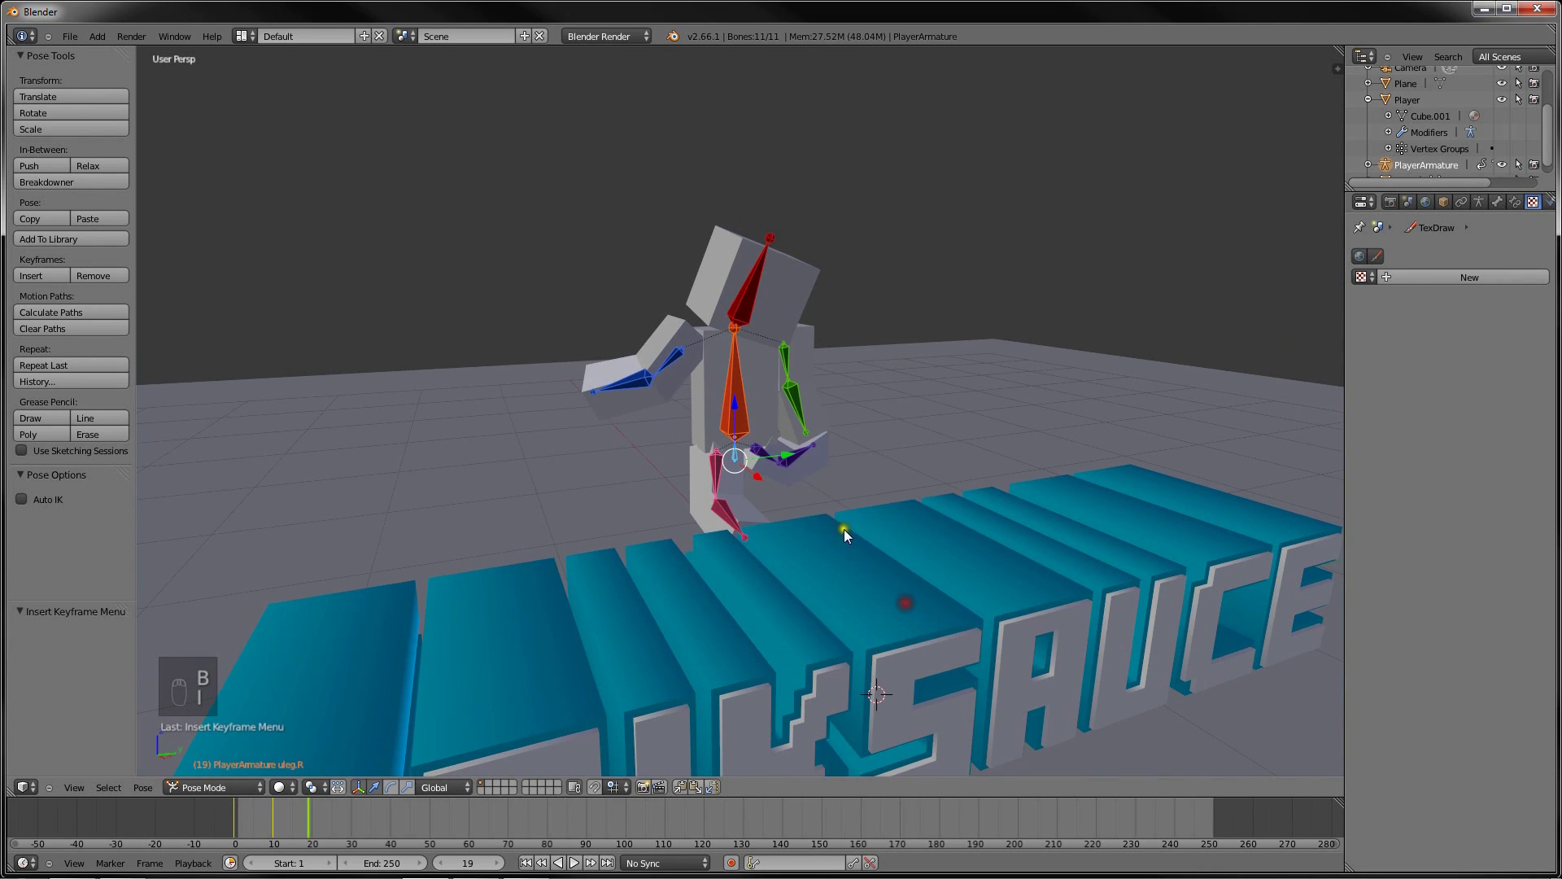
{"action": "left_click_drag", "start_coordinate": [299, 821], "coordinate": [208, 830]}
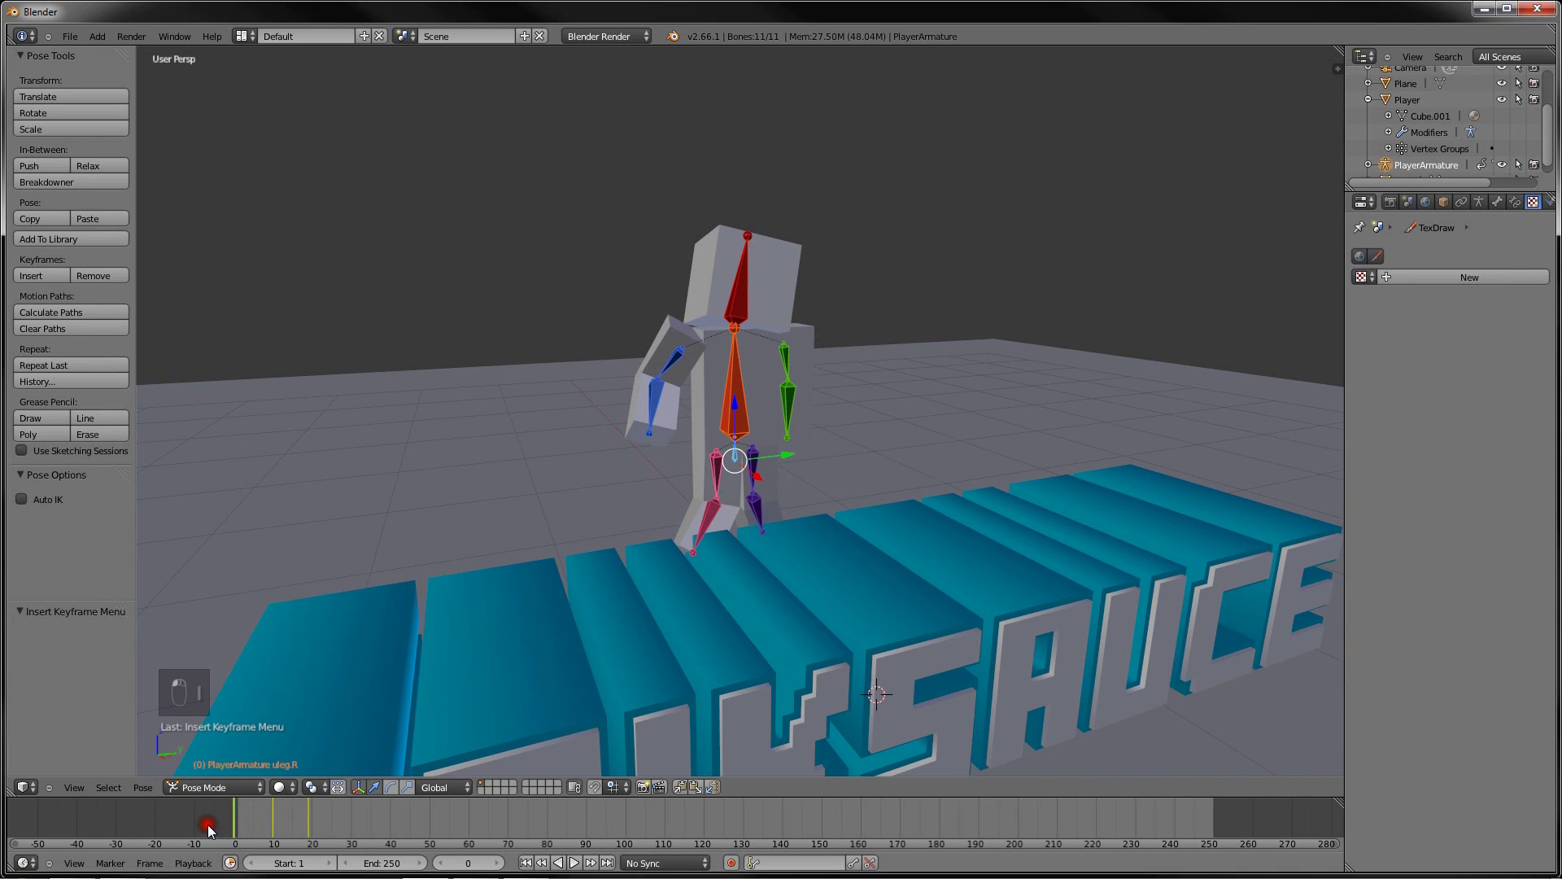
Play back the leg pose animation and settle on frame 29
{"action": "left_click", "coordinate": [576, 862]}
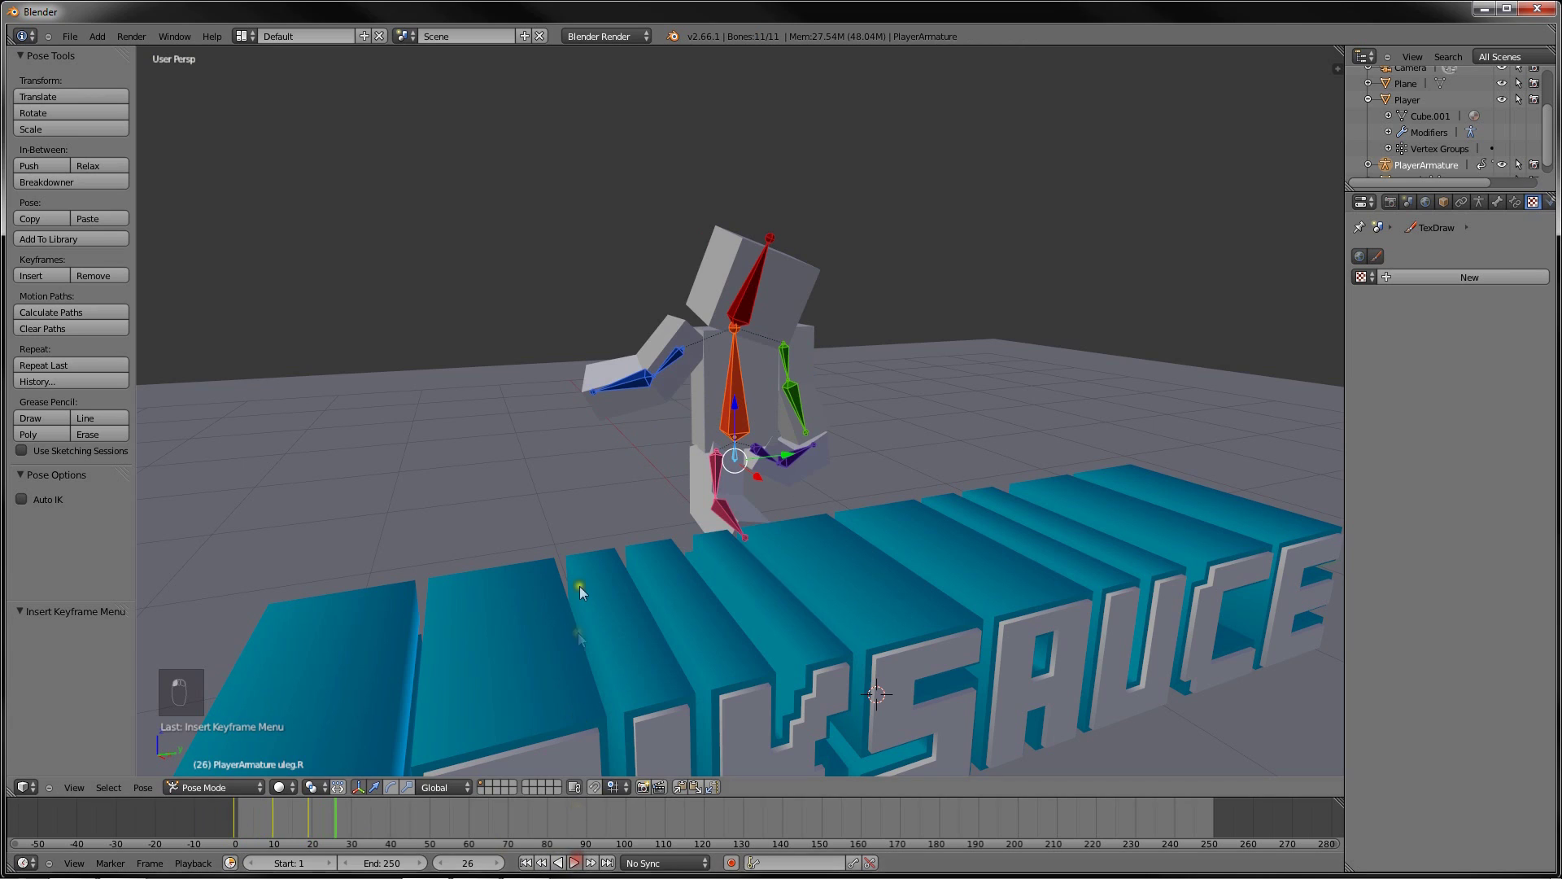
{"action": "scroll", "coordinate": [580, 586], "scroll_direction": "down", "scroll_amount": 2}
{"action": "scroll", "coordinate": [439, 651], "scroll_direction": "down", "scroll_amount": 3}
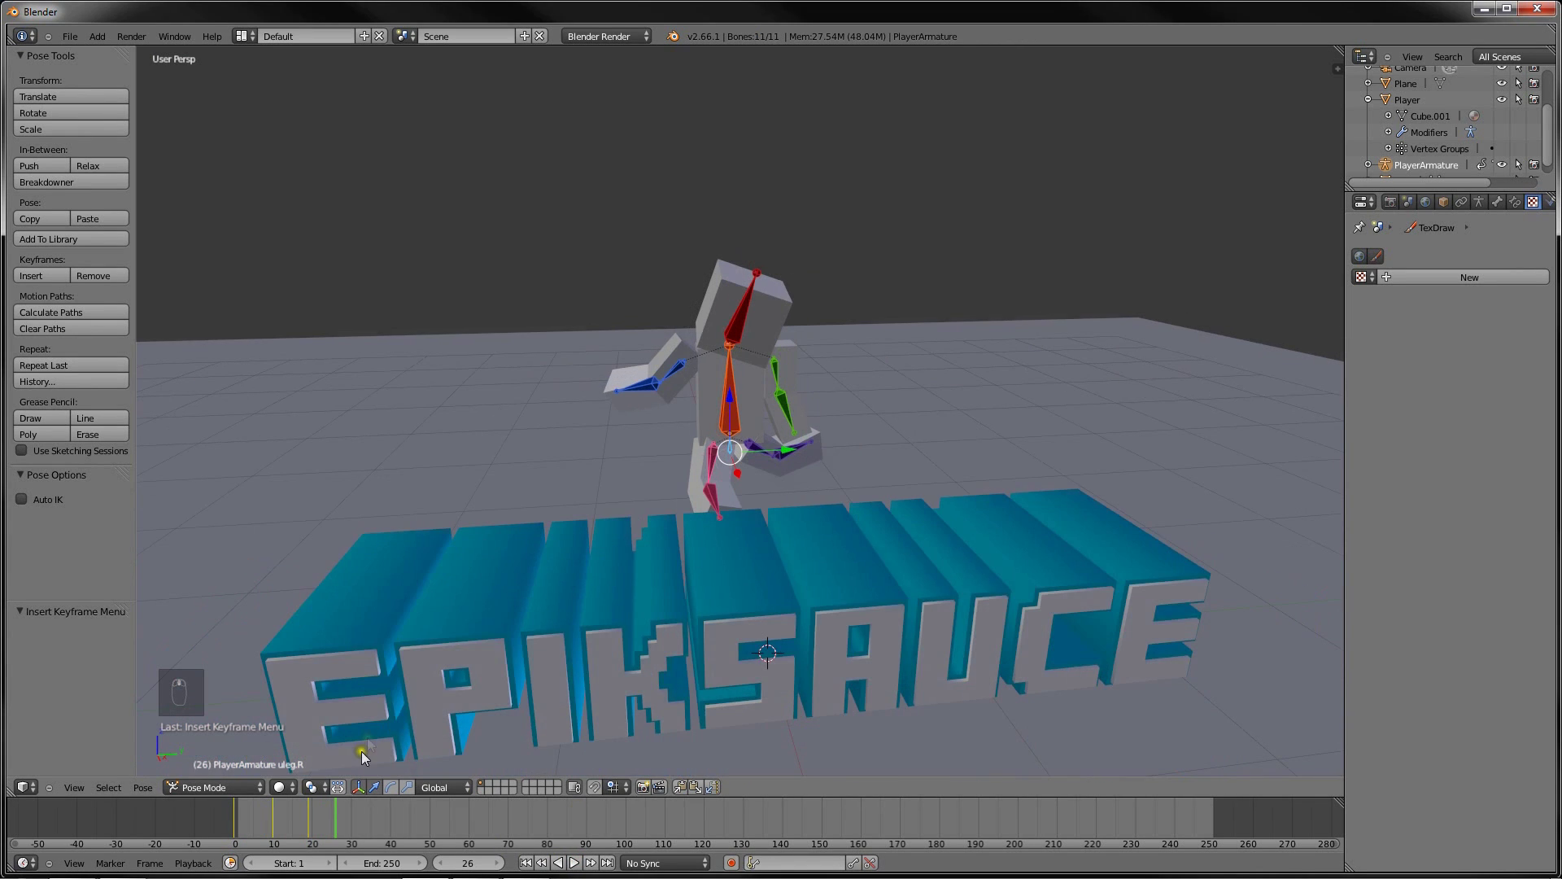
{"action": "scroll", "coordinate": [331, 838], "scroll_direction": "up", "scroll_amount": 1}
{"action": "left_click", "coordinate": [321, 818]}
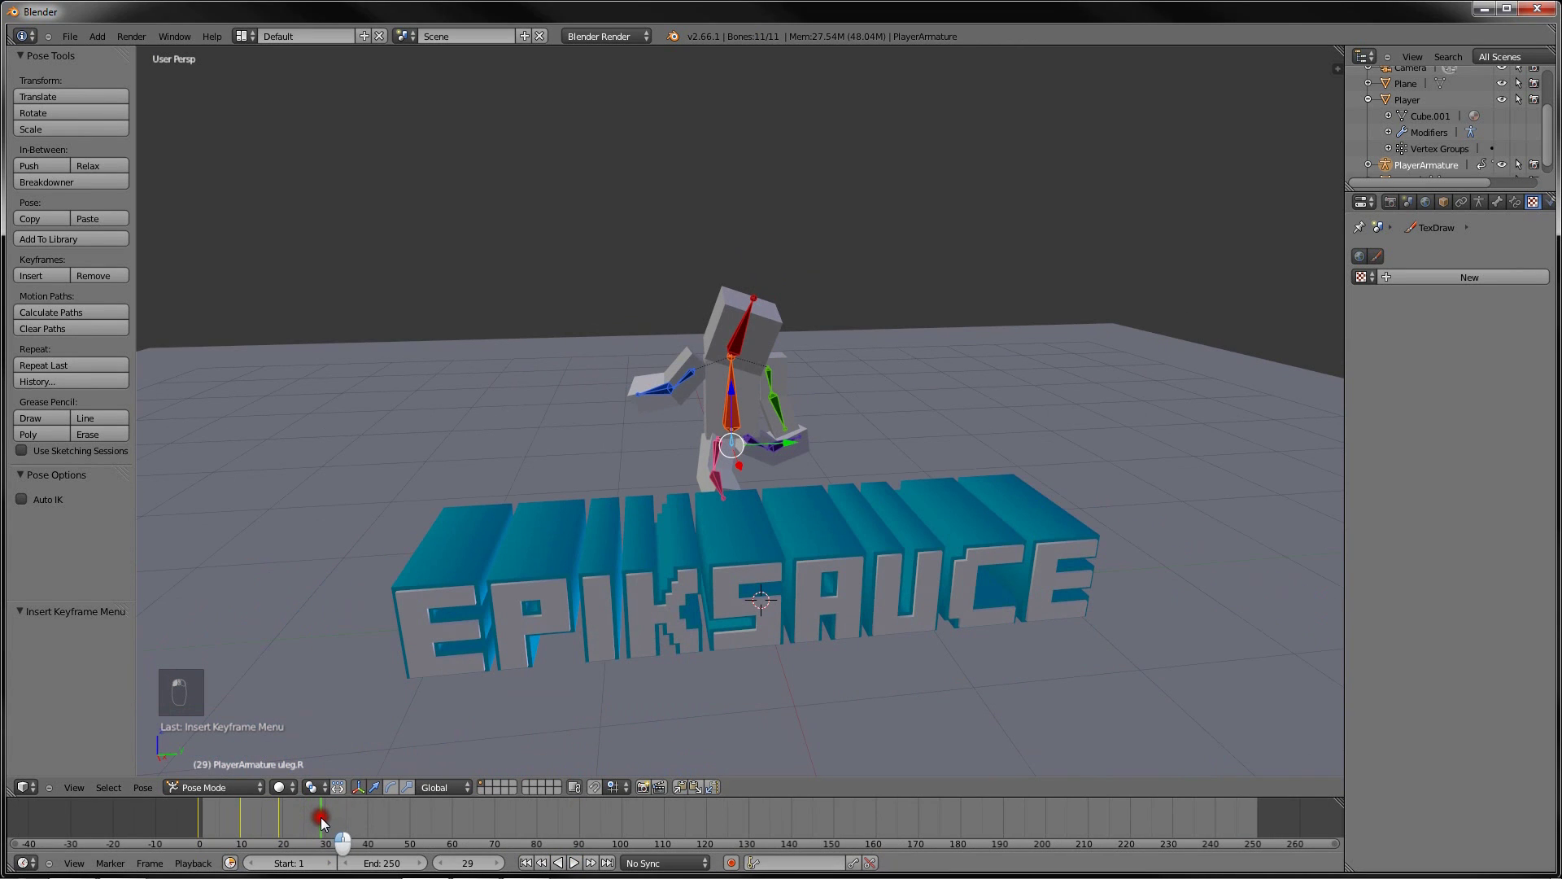
Orbit to a front view, switch to Object Mode, and select the floor plane
{"action": "middle_click_drag", "start_coordinate": [569, 634], "coordinate": [597, 574]}
{"action": "scroll", "coordinate": [605, 570], "scroll_direction": "up", "scroll_amount": 5}
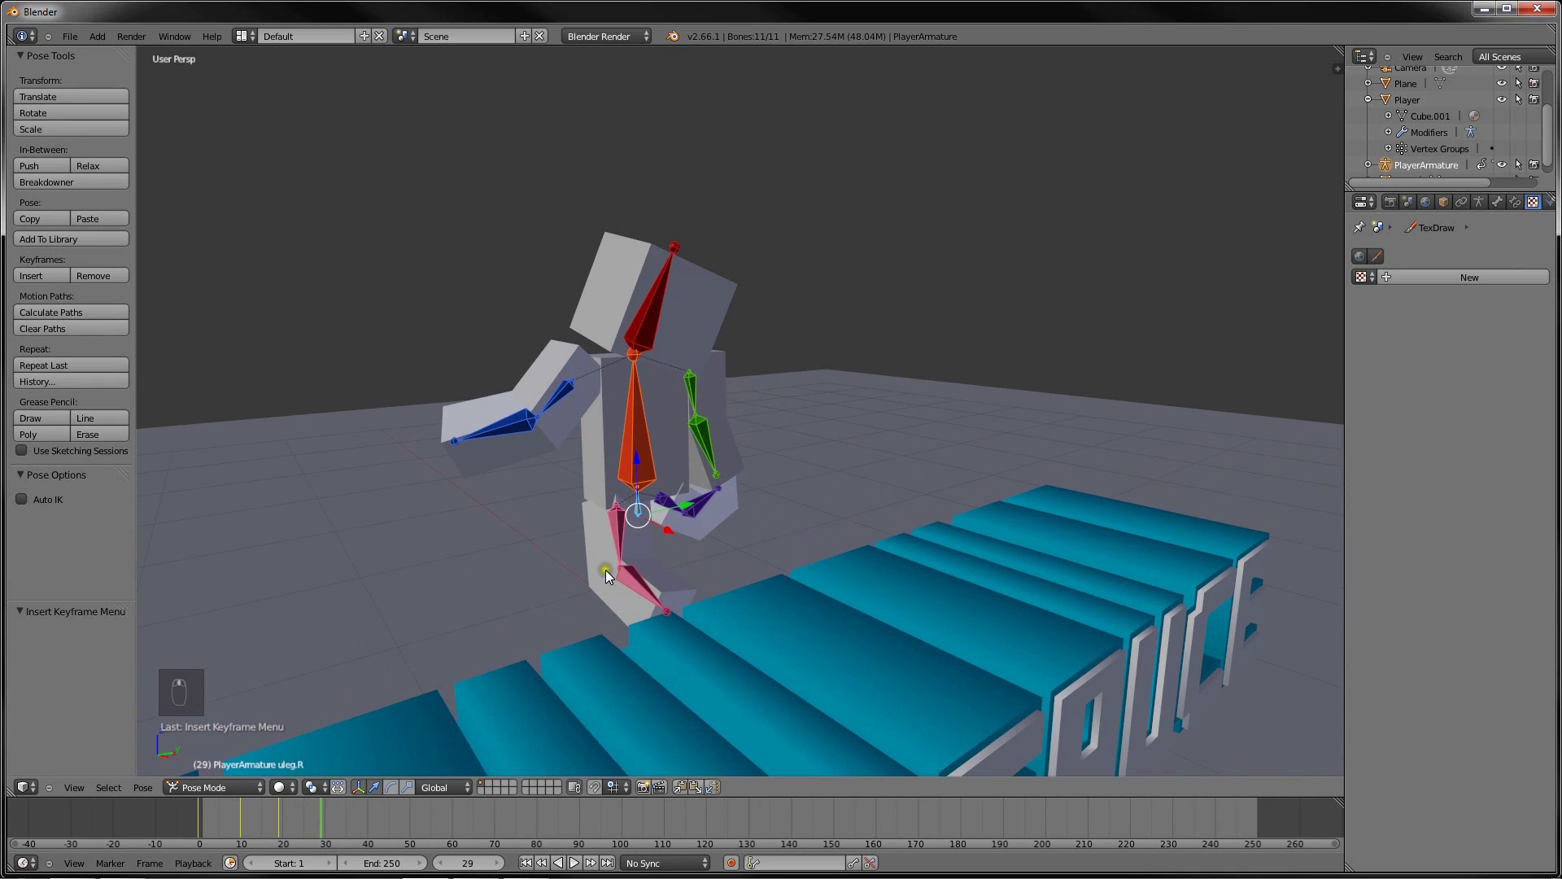
{"action": "scroll", "coordinate": [500, 324], "scroll_direction": "down", "scroll_amount": 1}
{"action": "scroll", "coordinate": [657, 444], "scroll_direction": "down", "scroll_amount": 2}
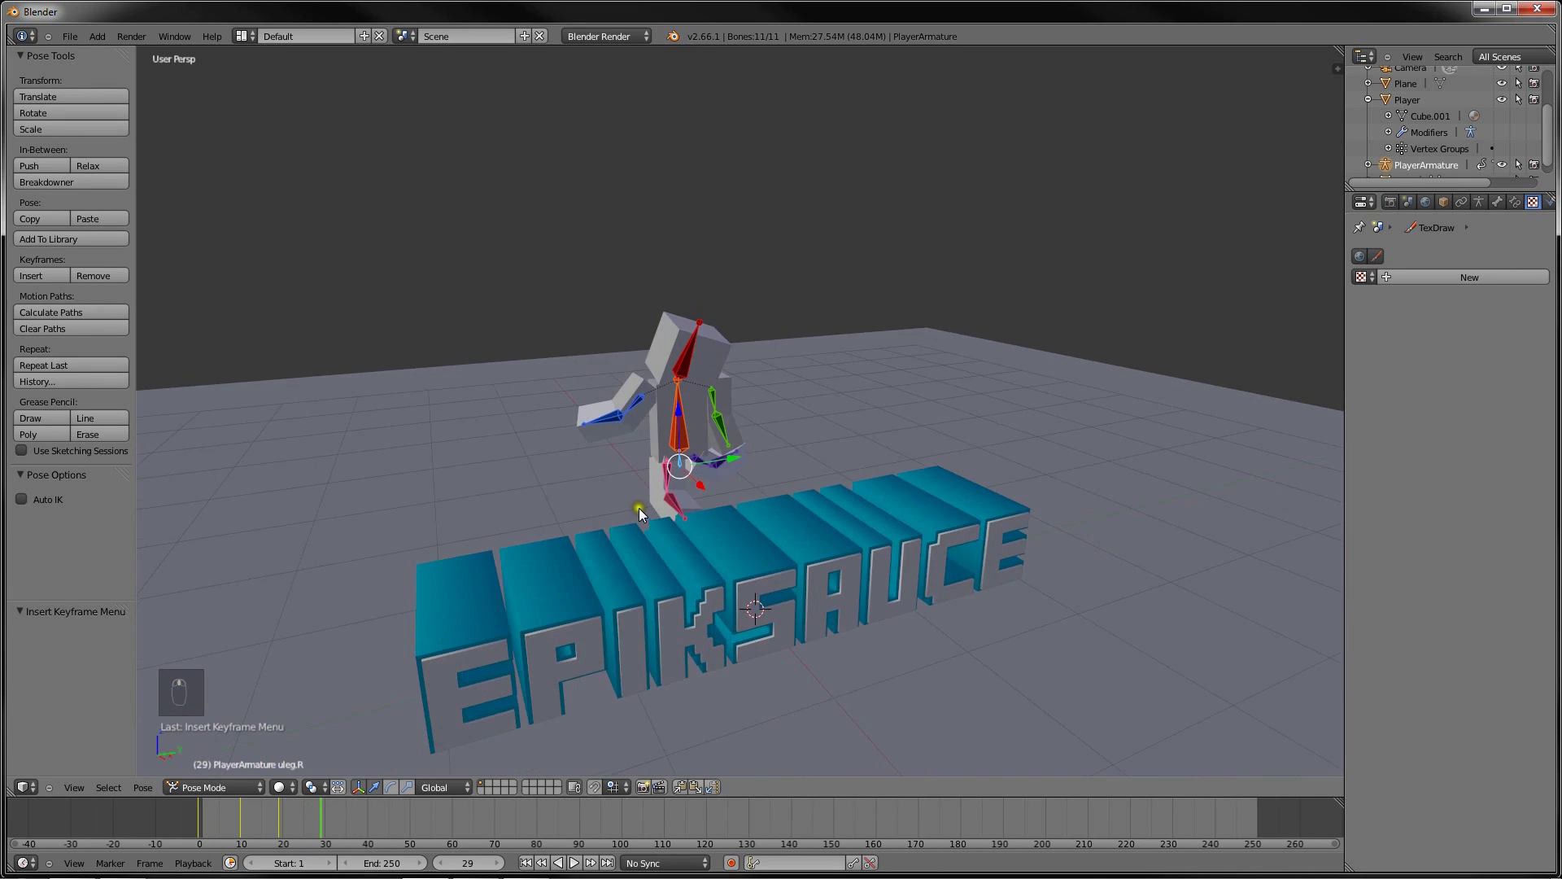
{"action": "mouse_move", "coordinate": [614, 875]}
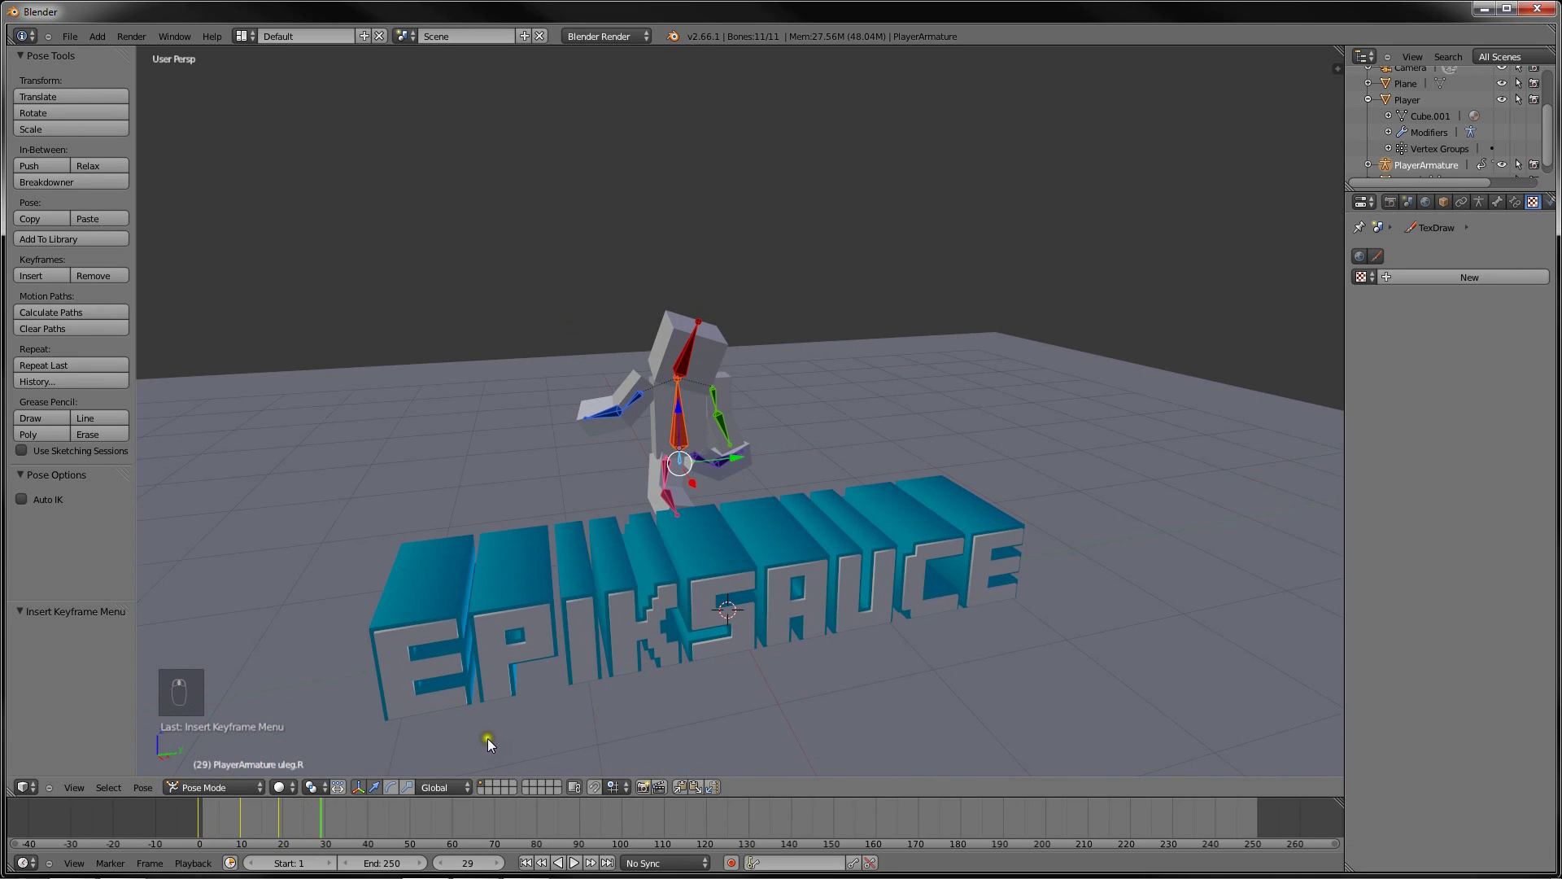
{"action": "middle_click_drag", "start_coordinate": [486, 738], "coordinate": [720, 610]}
{"action": "key", "text": "ctrl+Tab"}
{"action": "right_click", "coordinate": [588, 493]}
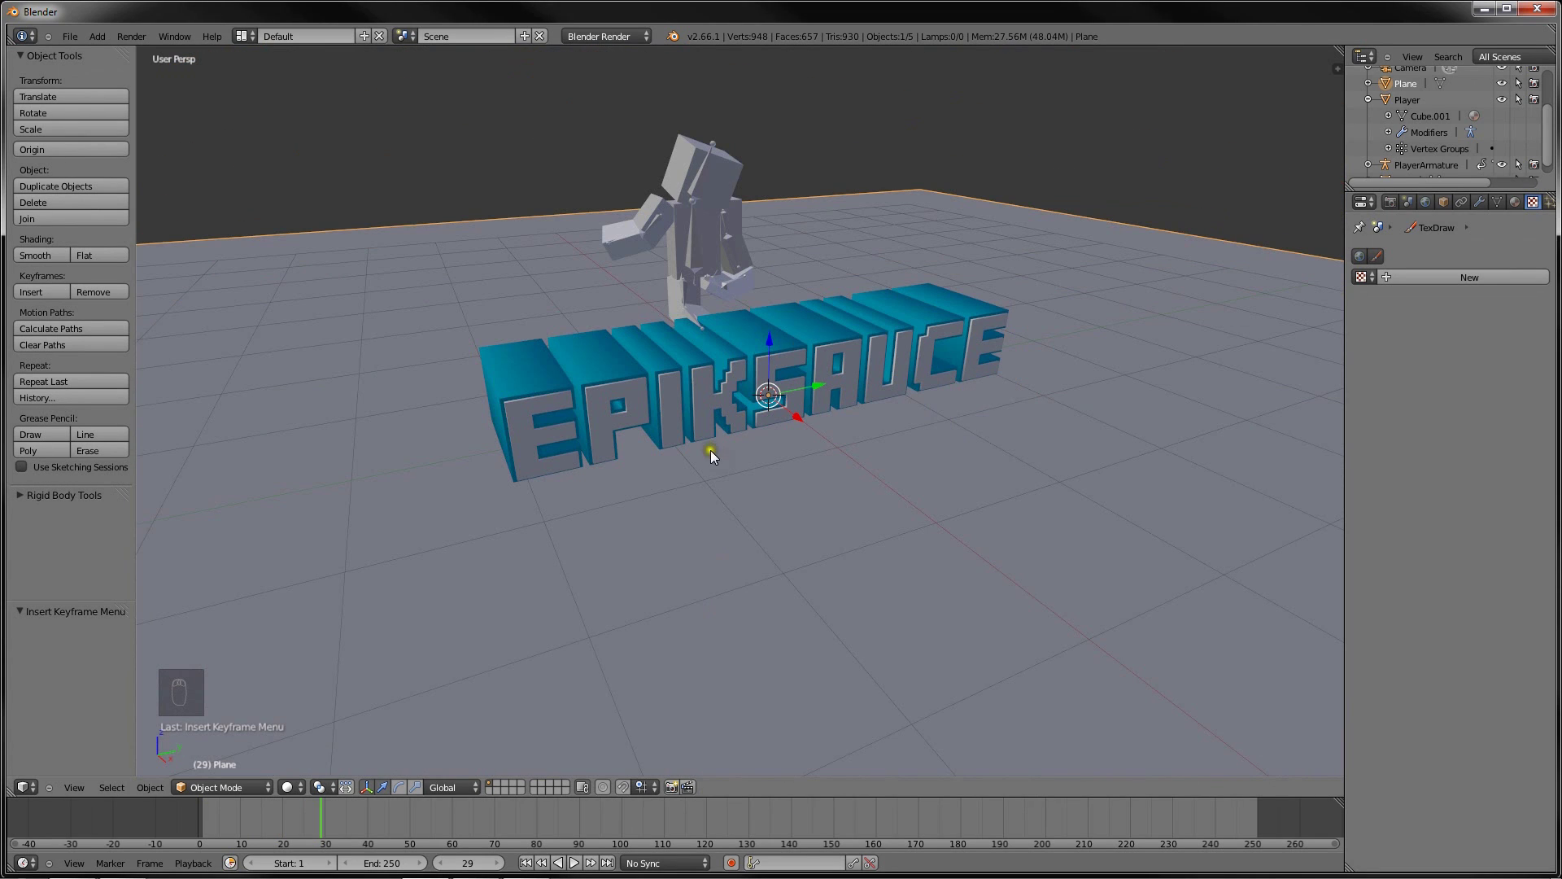
{"action": "middle_click_drag", "start_coordinate": [710, 450], "coordinate": [861, 392]}
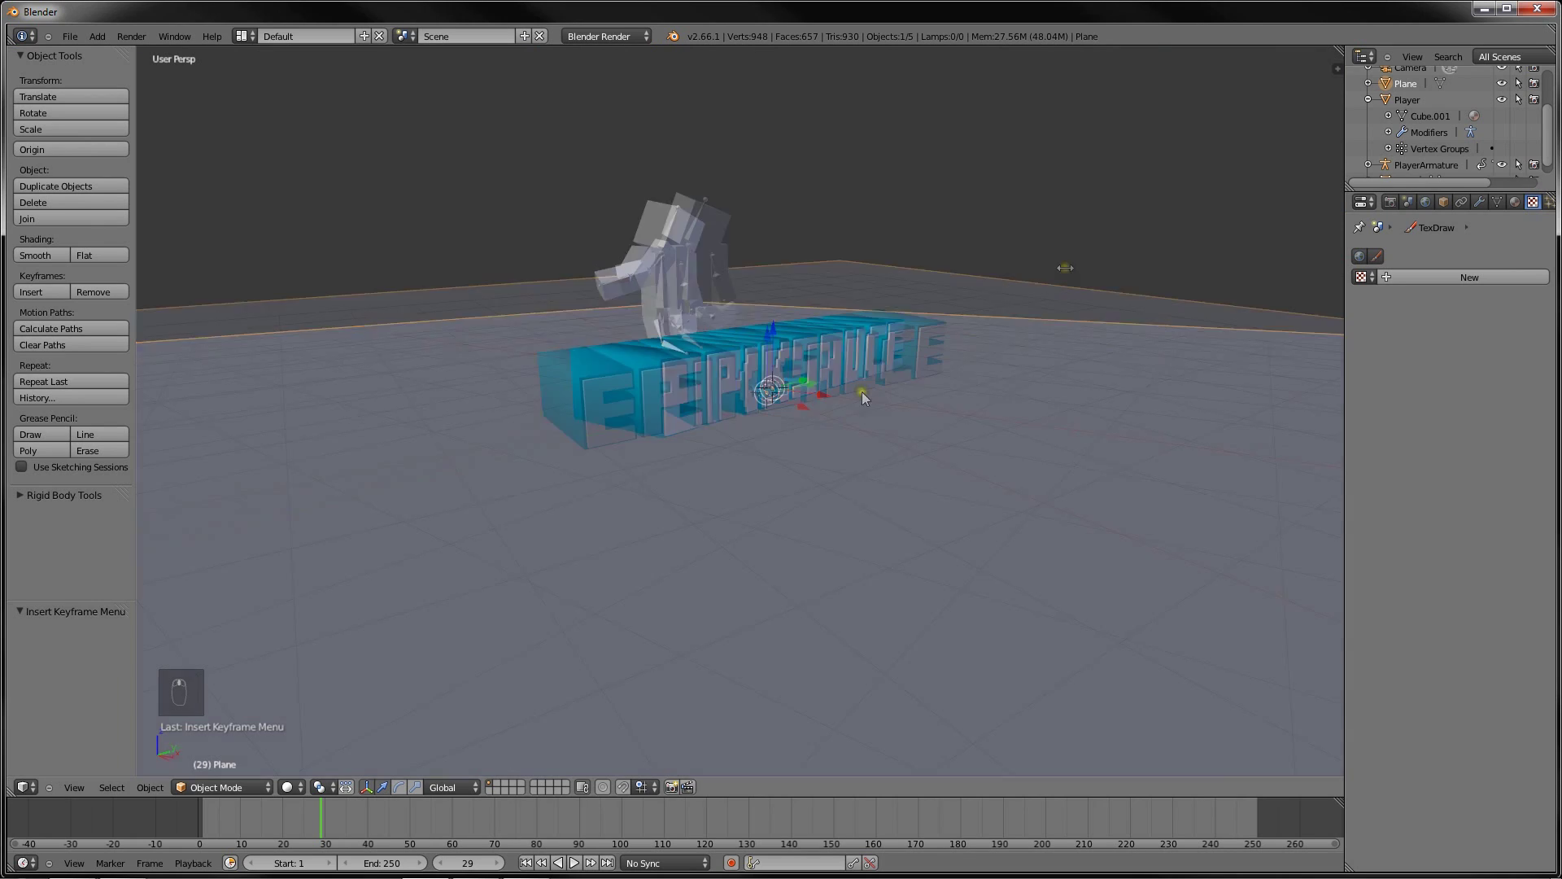
Create a new material for the floor plane with a white diffuse colour
{"action": "left_click", "coordinate": [1515, 201]}
{"action": "left_click", "coordinate": [1435, 272]}
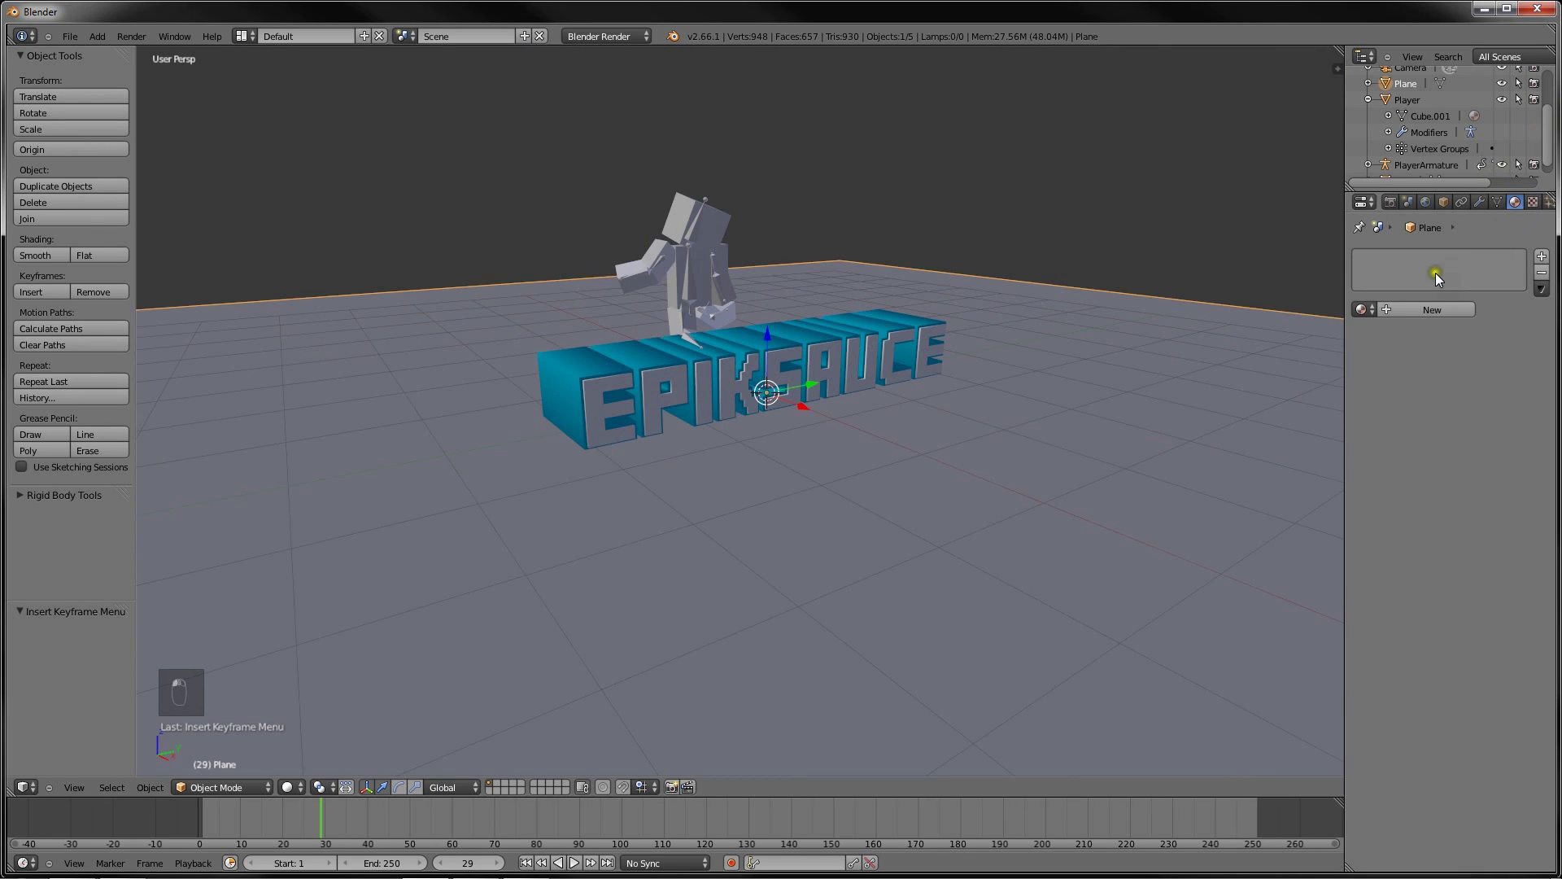
{"action": "left_click", "coordinate": [1429, 318]}
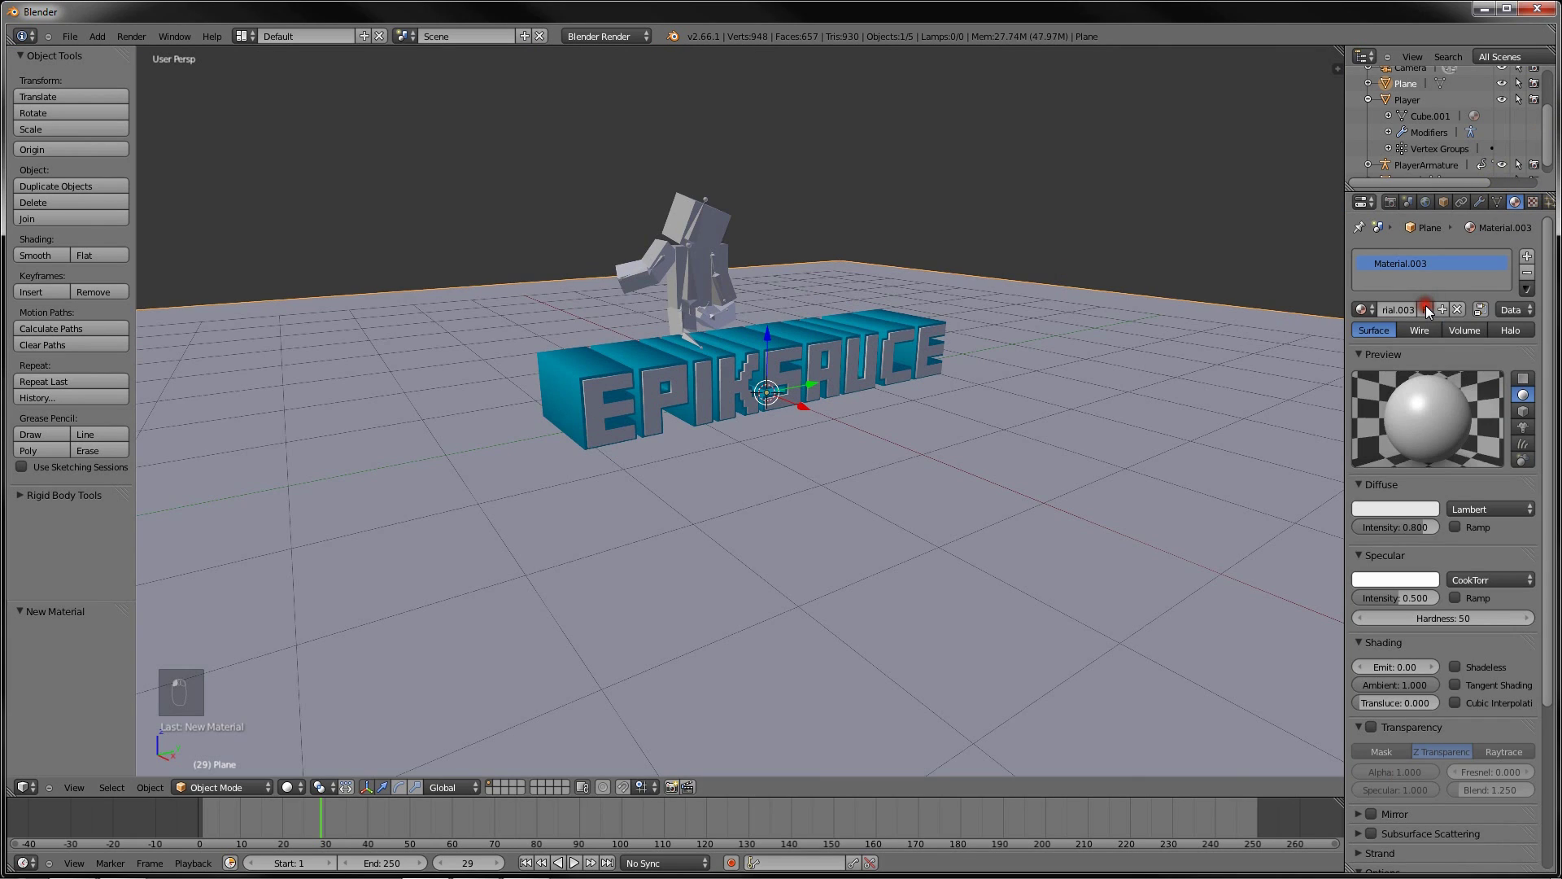
{"action": "left_click", "coordinate": [1374, 507]}
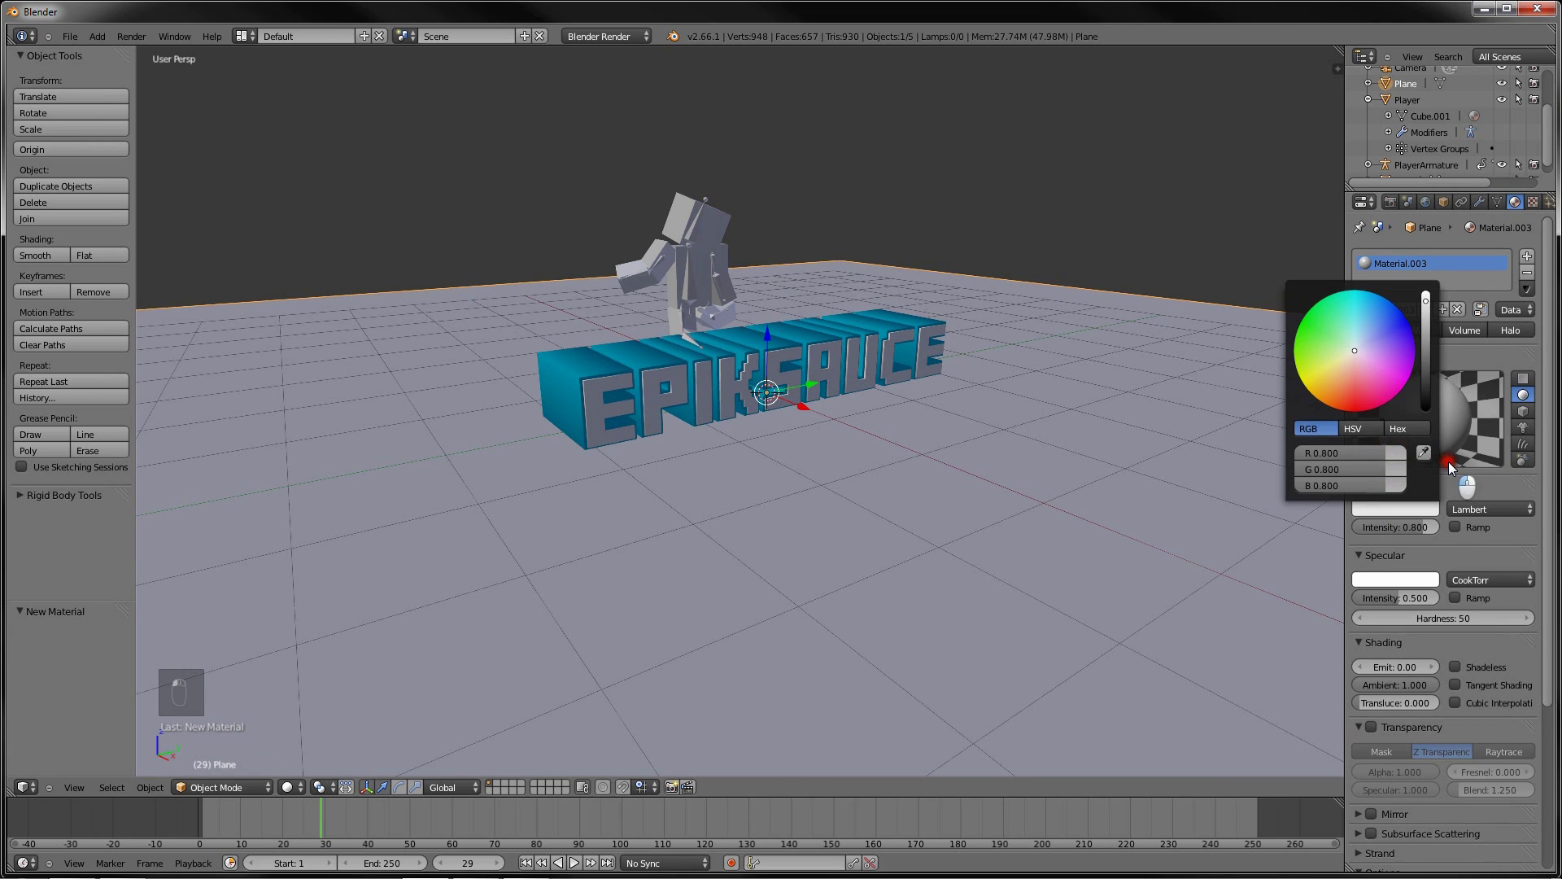
{"action": "left_click_drag", "start_coordinate": [1350, 453], "coordinate": [1505, 528]}
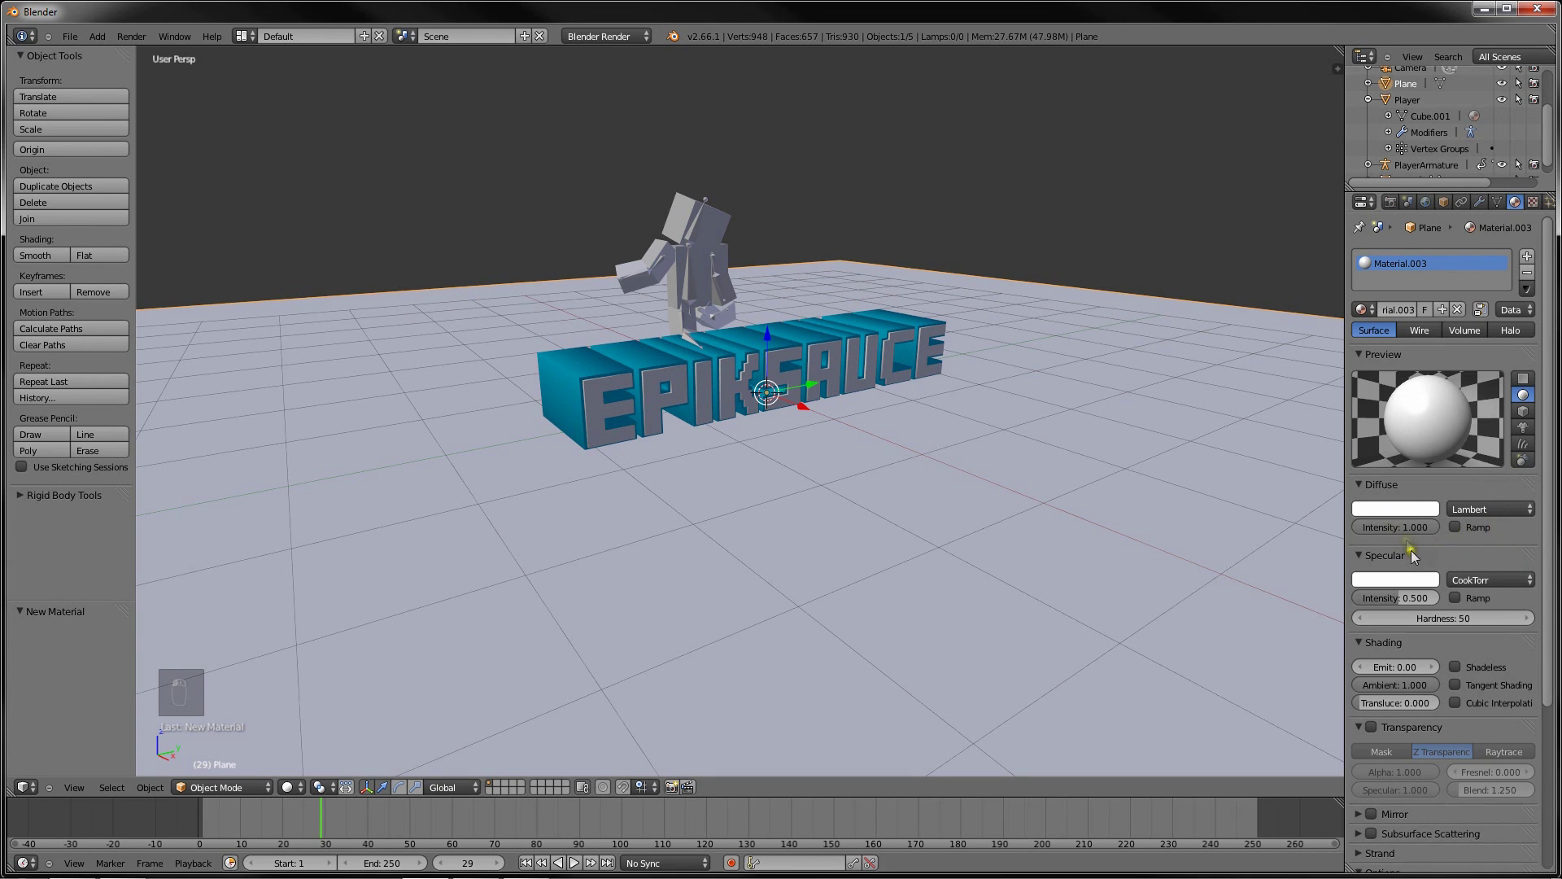
Enable Mirror on the material with Reflectivity 0.4 and Max Dist 2
{"action": "scroll", "coordinate": [1411, 550], "scroll_direction": "down", "scroll_amount": 4}
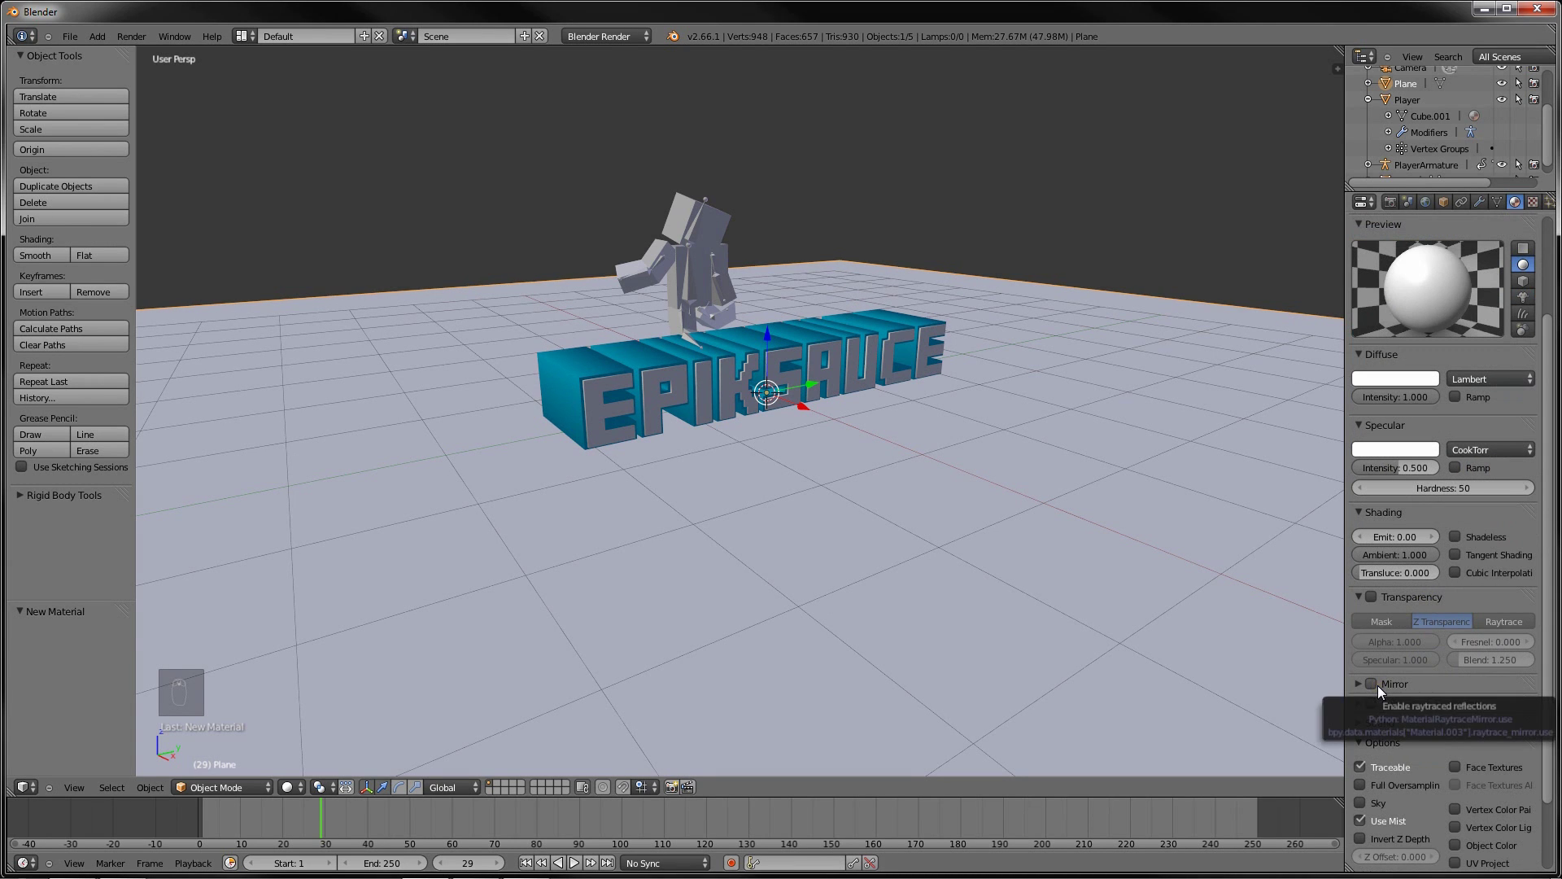
{"action": "left_click", "coordinate": [1378, 685]}
{"action": "left_click", "coordinate": [1357, 682]}
{"action": "scroll", "coordinate": [1357, 682], "scroll_direction": "down", "scroll_amount": 1}
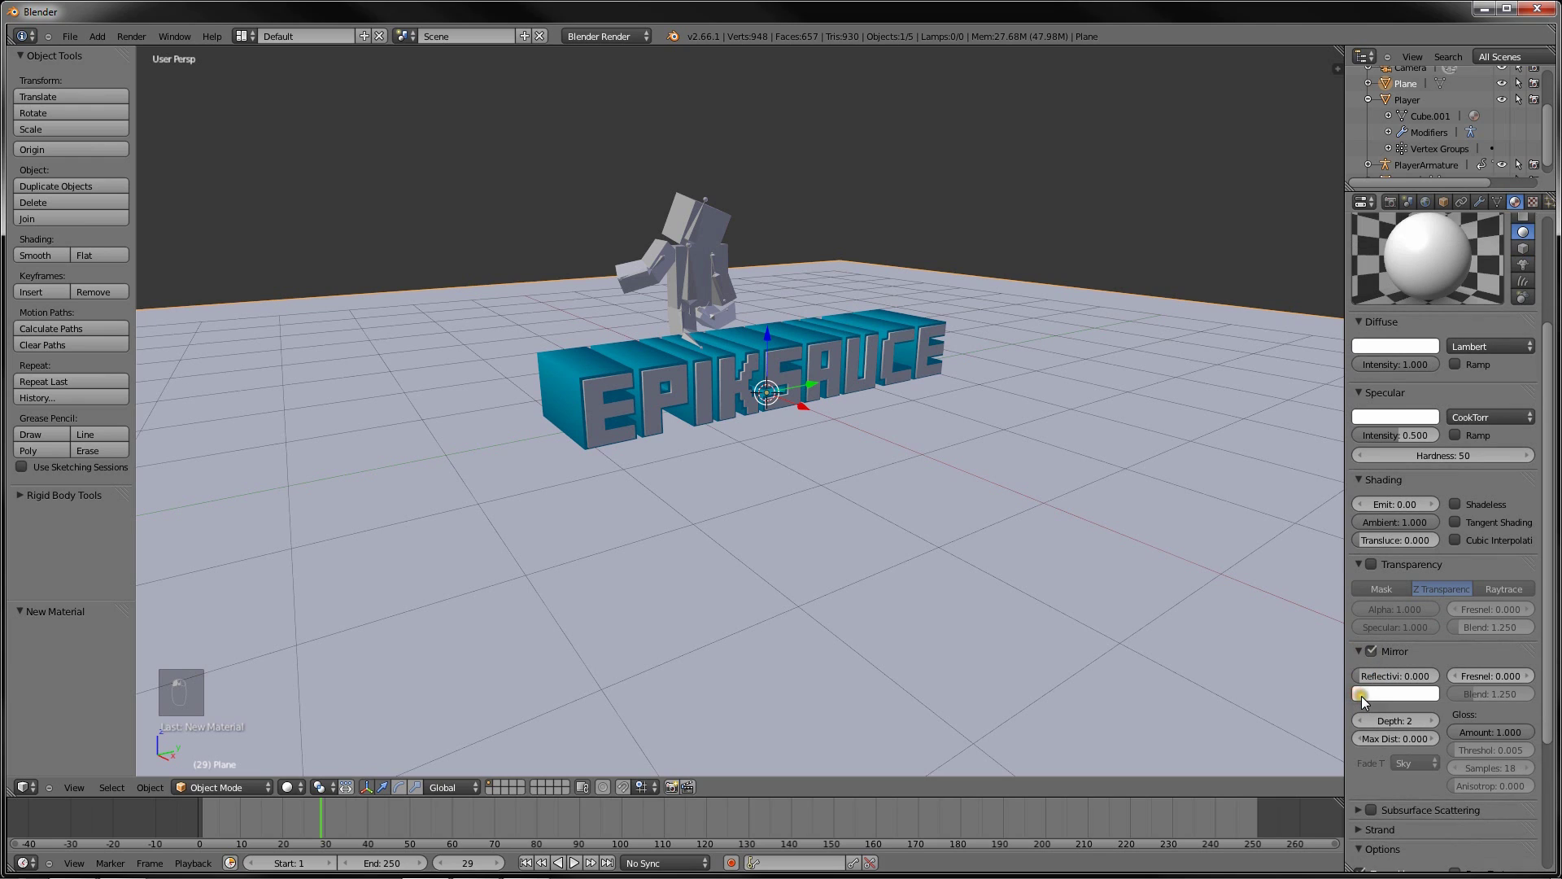
{"action": "left_click", "coordinate": [1367, 675]}
{"action": "type", "text": "0.4"}
{"action": "key", "text": "Return"}
{"action": "left_click", "coordinate": [1402, 738]}
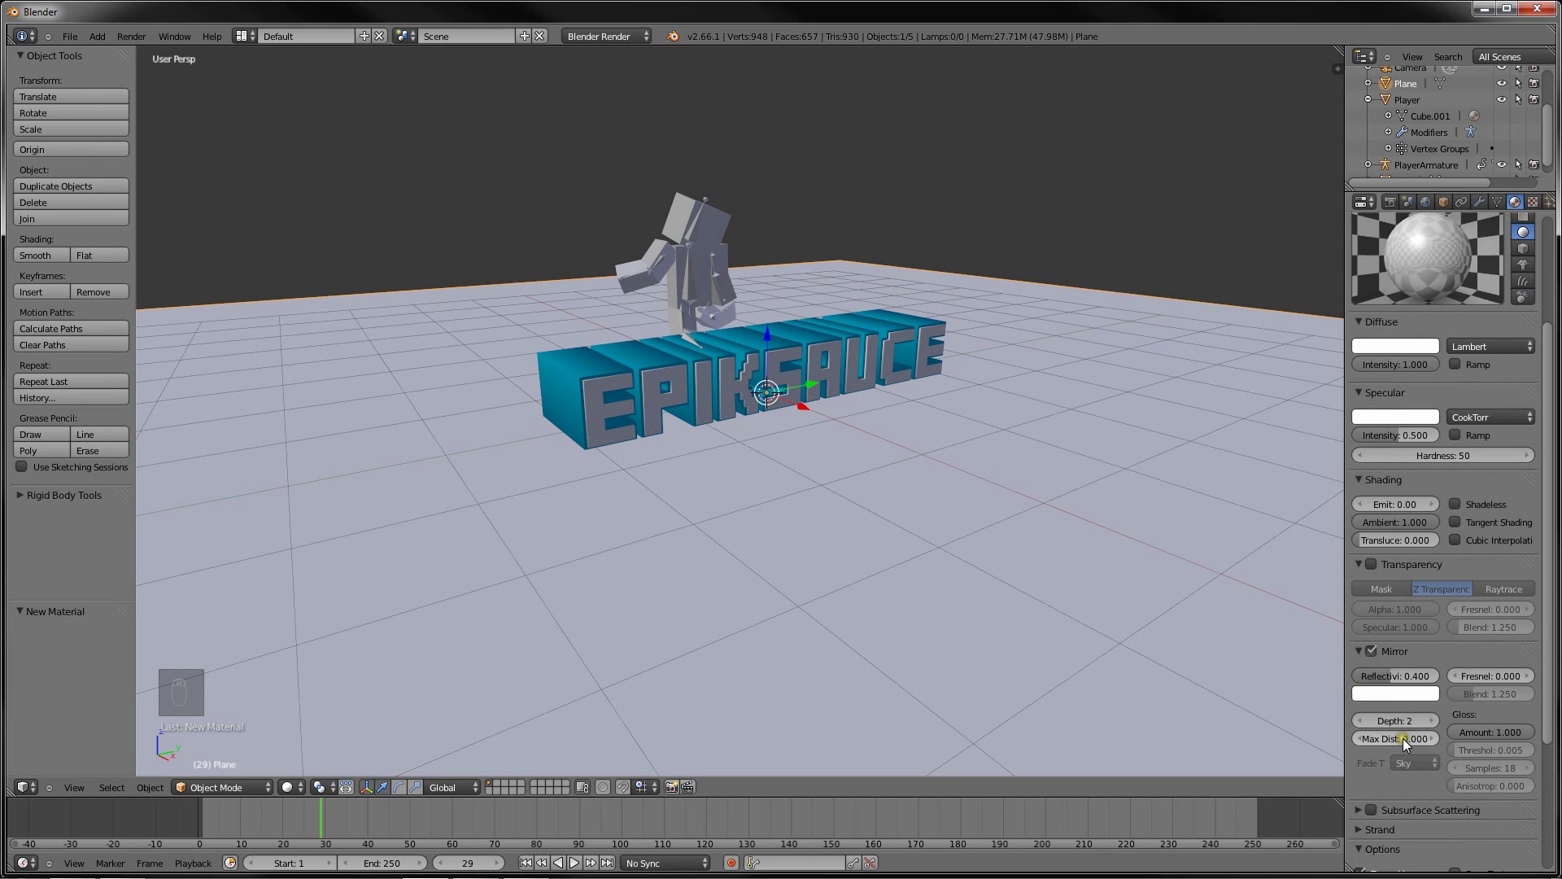
{"action": "type", "text": "2"}
{"action": "key", "text": "Return"}
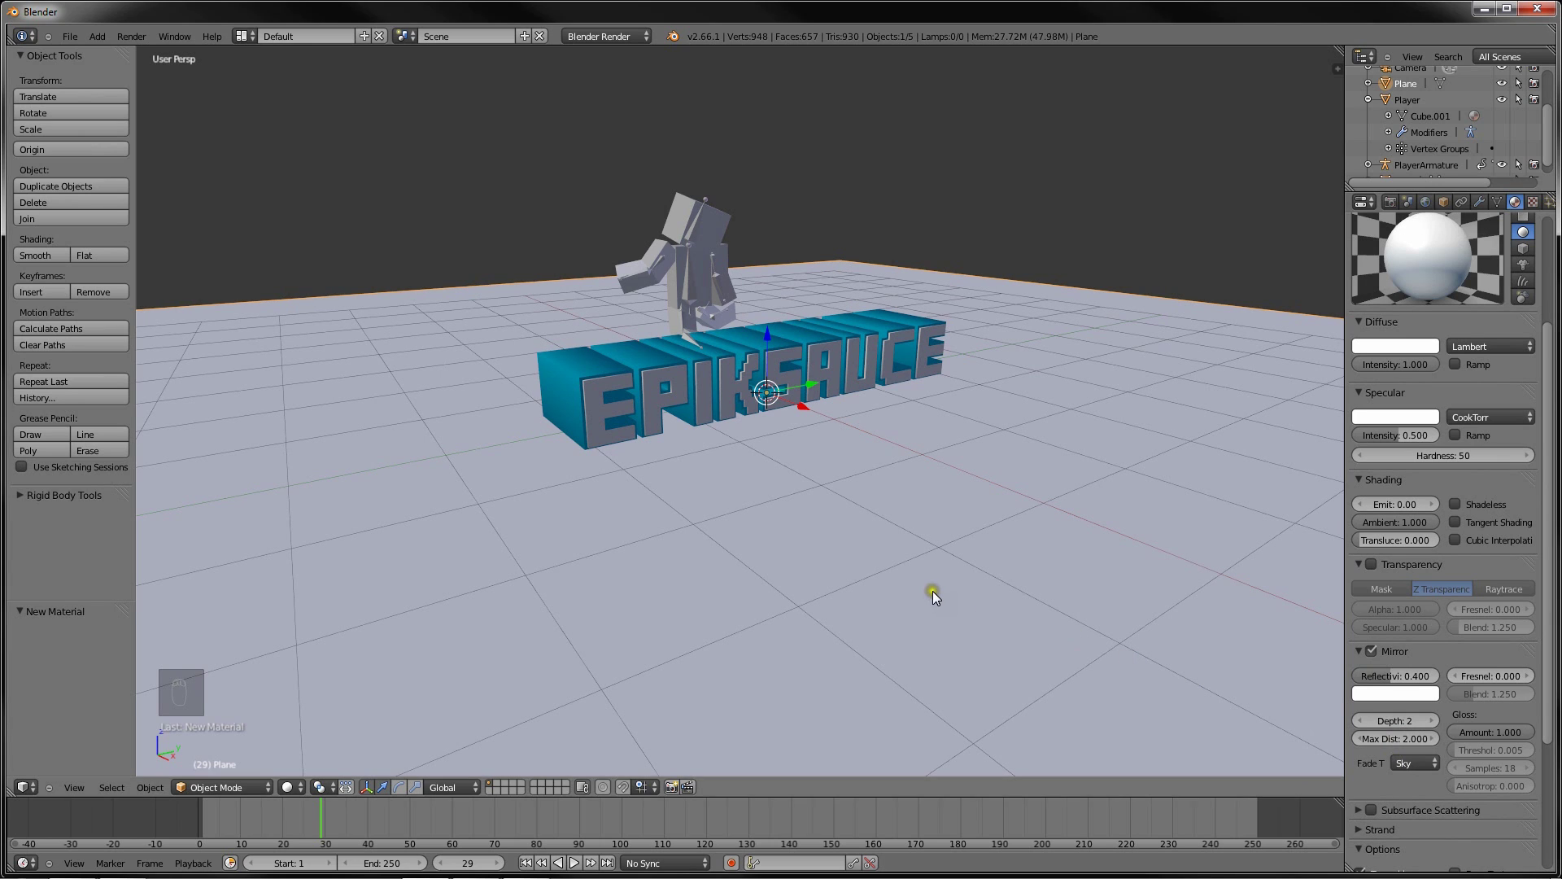
Render frame 29 with F12, then pan and zoom the Render Result to inspect the floor reflection
{"action": "key", "text": "F12"}
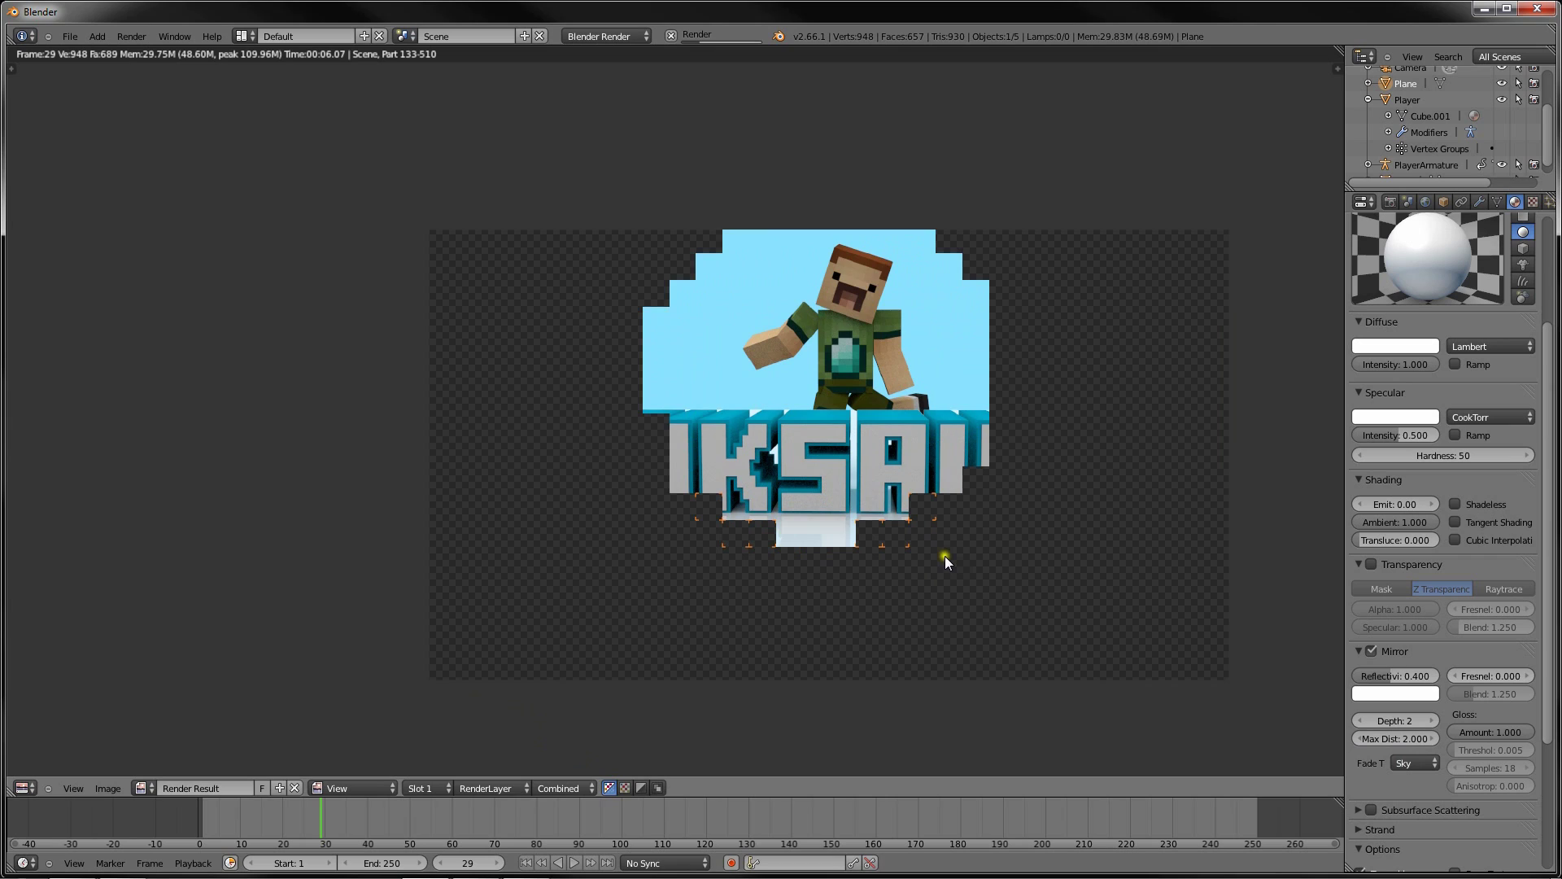
{"action": "middle_click_drag", "start_coordinate": [944, 555], "coordinate": [945, 532]}
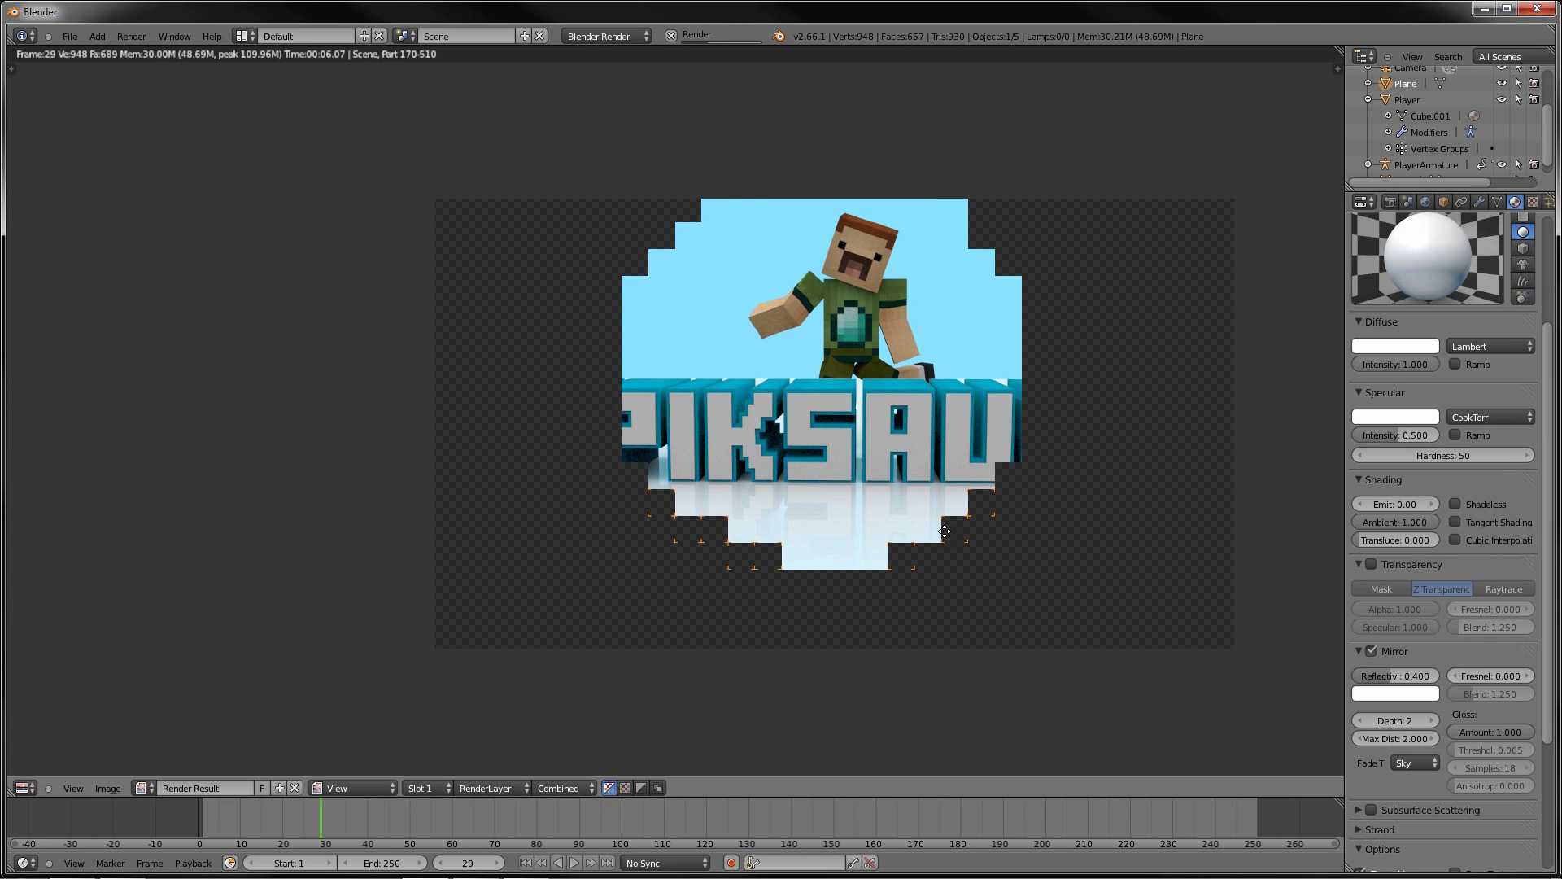
{"action": "scroll", "coordinate": [916, 451], "scroll_direction": "up", "scroll_amount": 2}
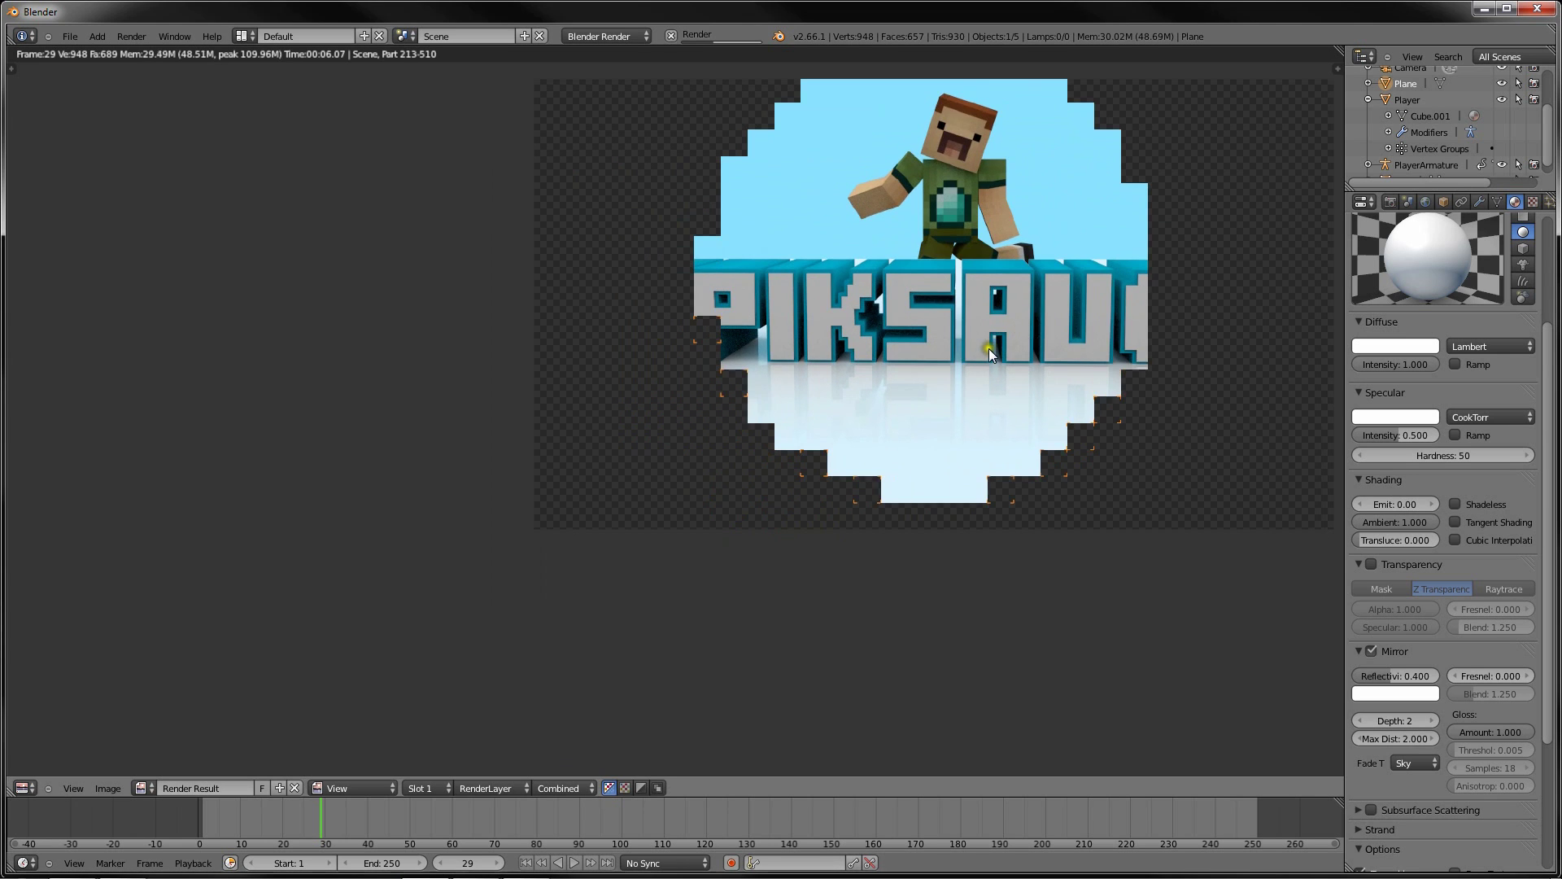
{"action": "scroll", "coordinate": [988, 348], "scroll_direction": "up", "scroll_amount": 2}
{"action": "middle_click_drag", "start_coordinate": [988, 353], "coordinate": [959, 382]}
{"action": "scroll", "coordinate": [960, 381], "scroll_direction": "down", "scroll_amount": 1}
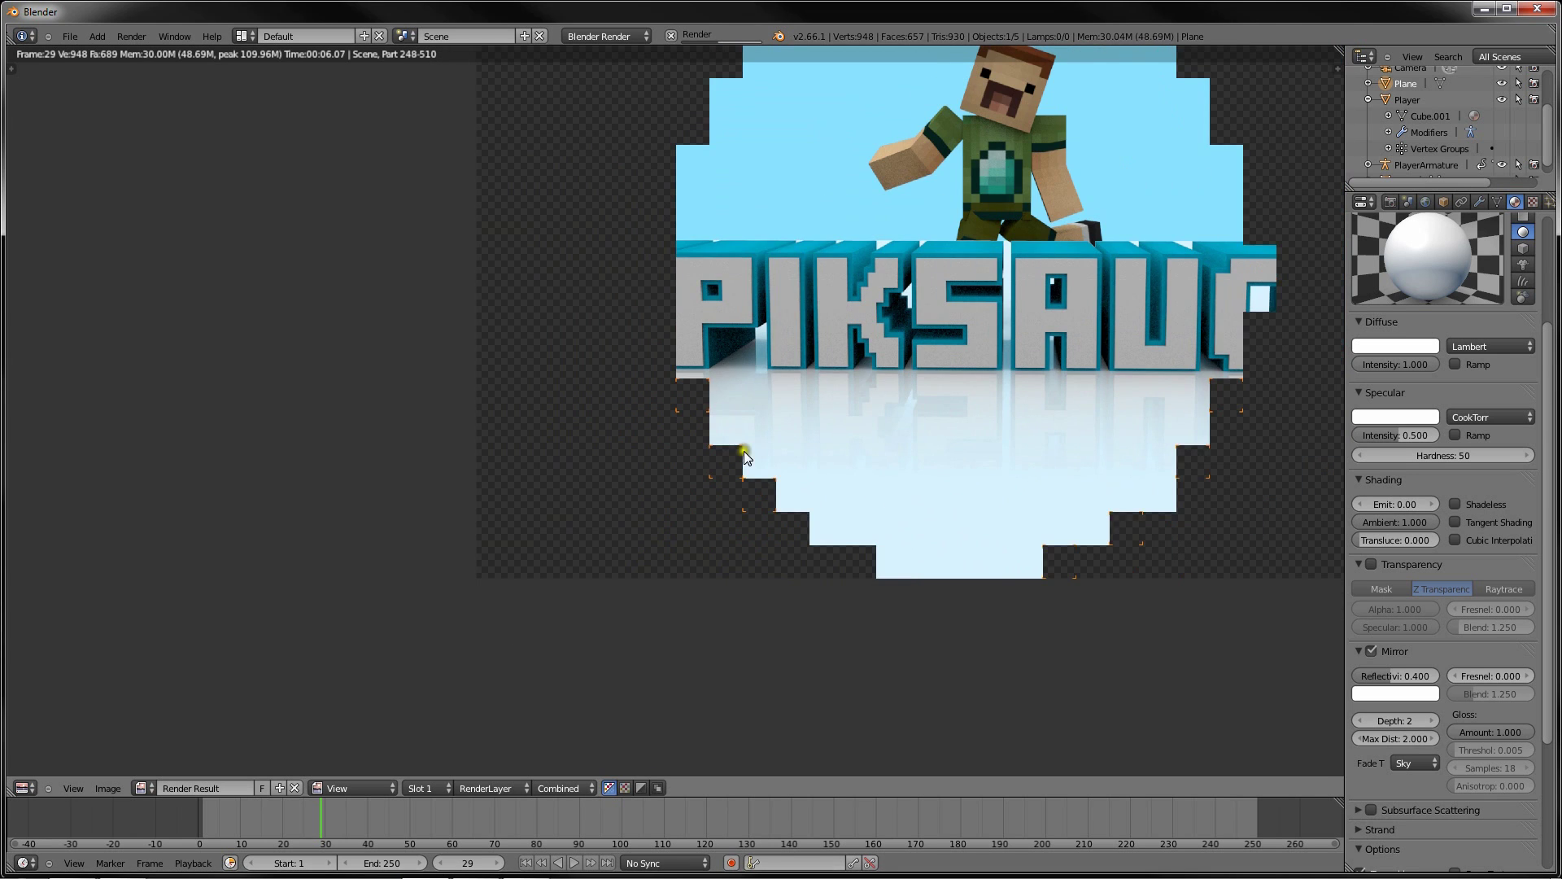
{"action": "scroll", "coordinate": [954, 421], "scroll_direction": "down", "scroll_amount": 1}
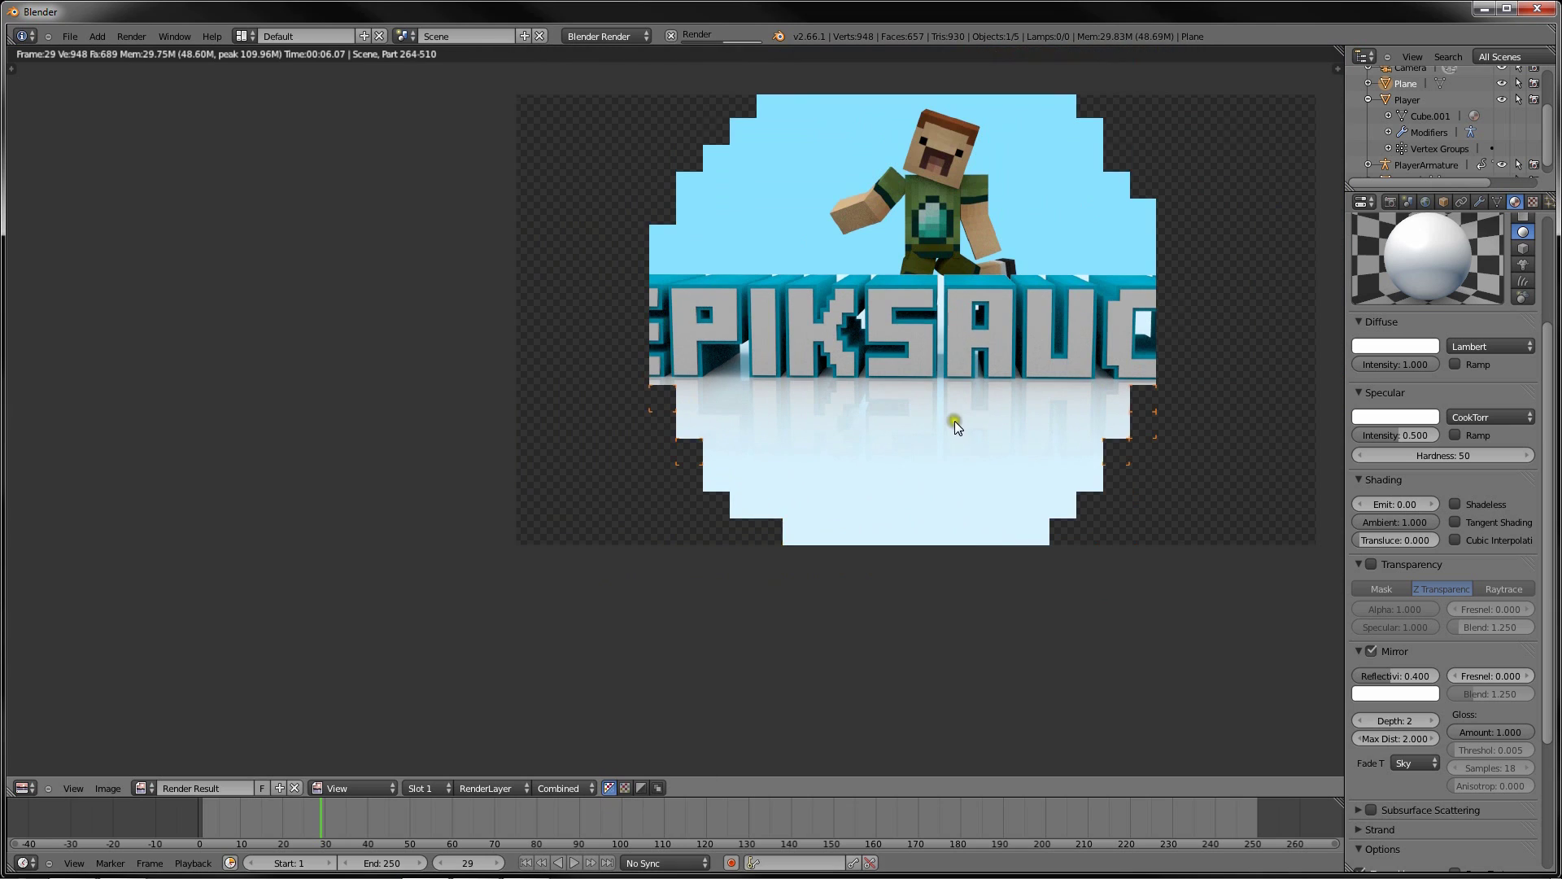
{"action": "middle_click_drag", "start_coordinate": [934, 438], "coordinate": [914, 440]}
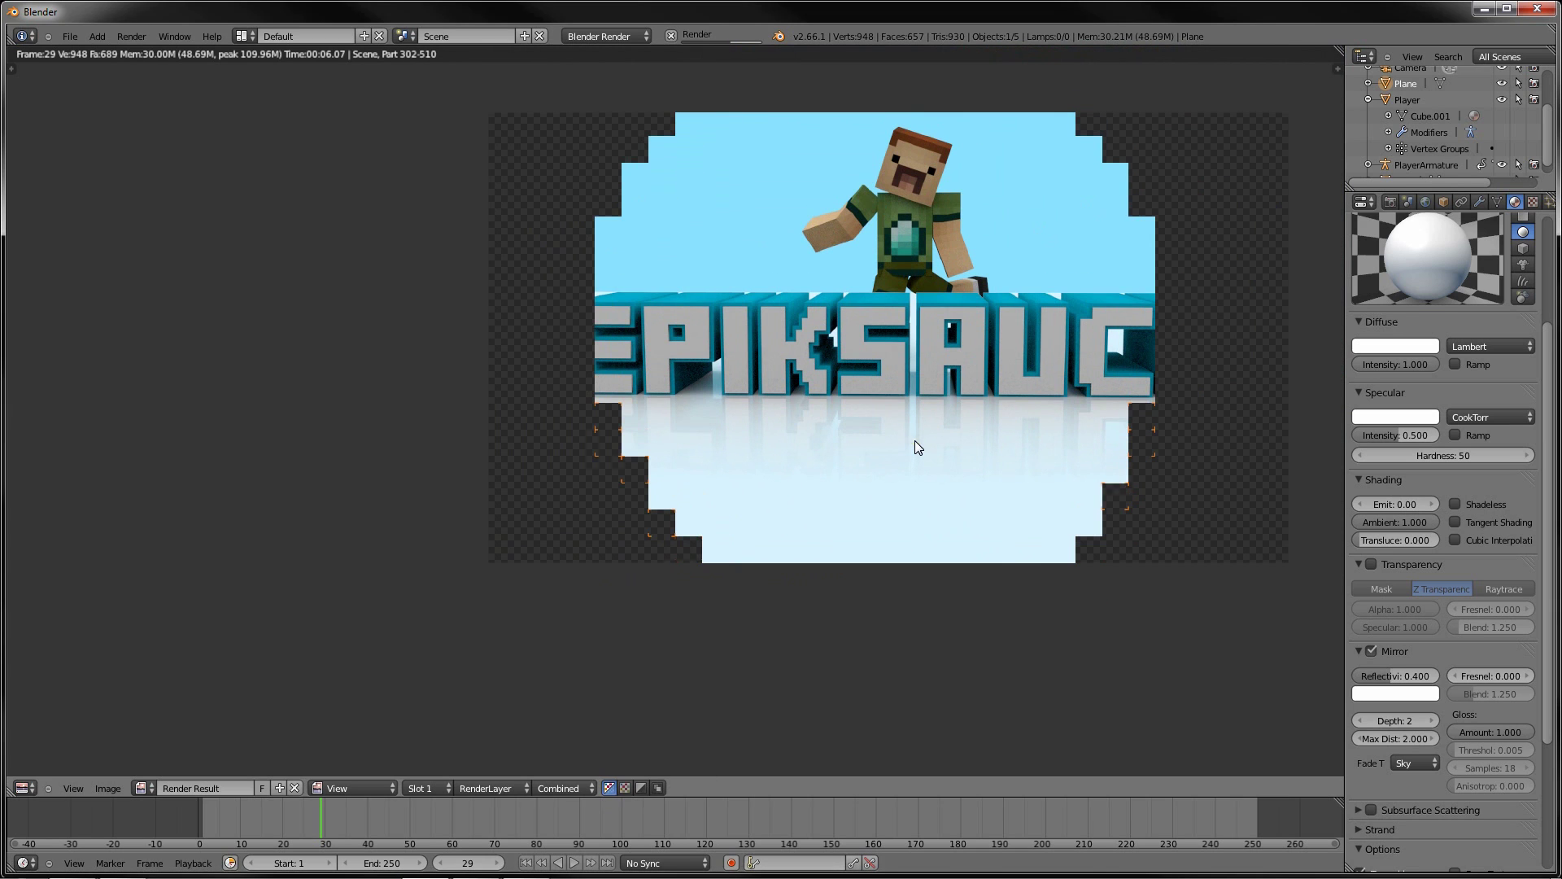
{"action": "middle_click_drag", "start_coordinate": [872, 392], "coordinate": [797, 485]}
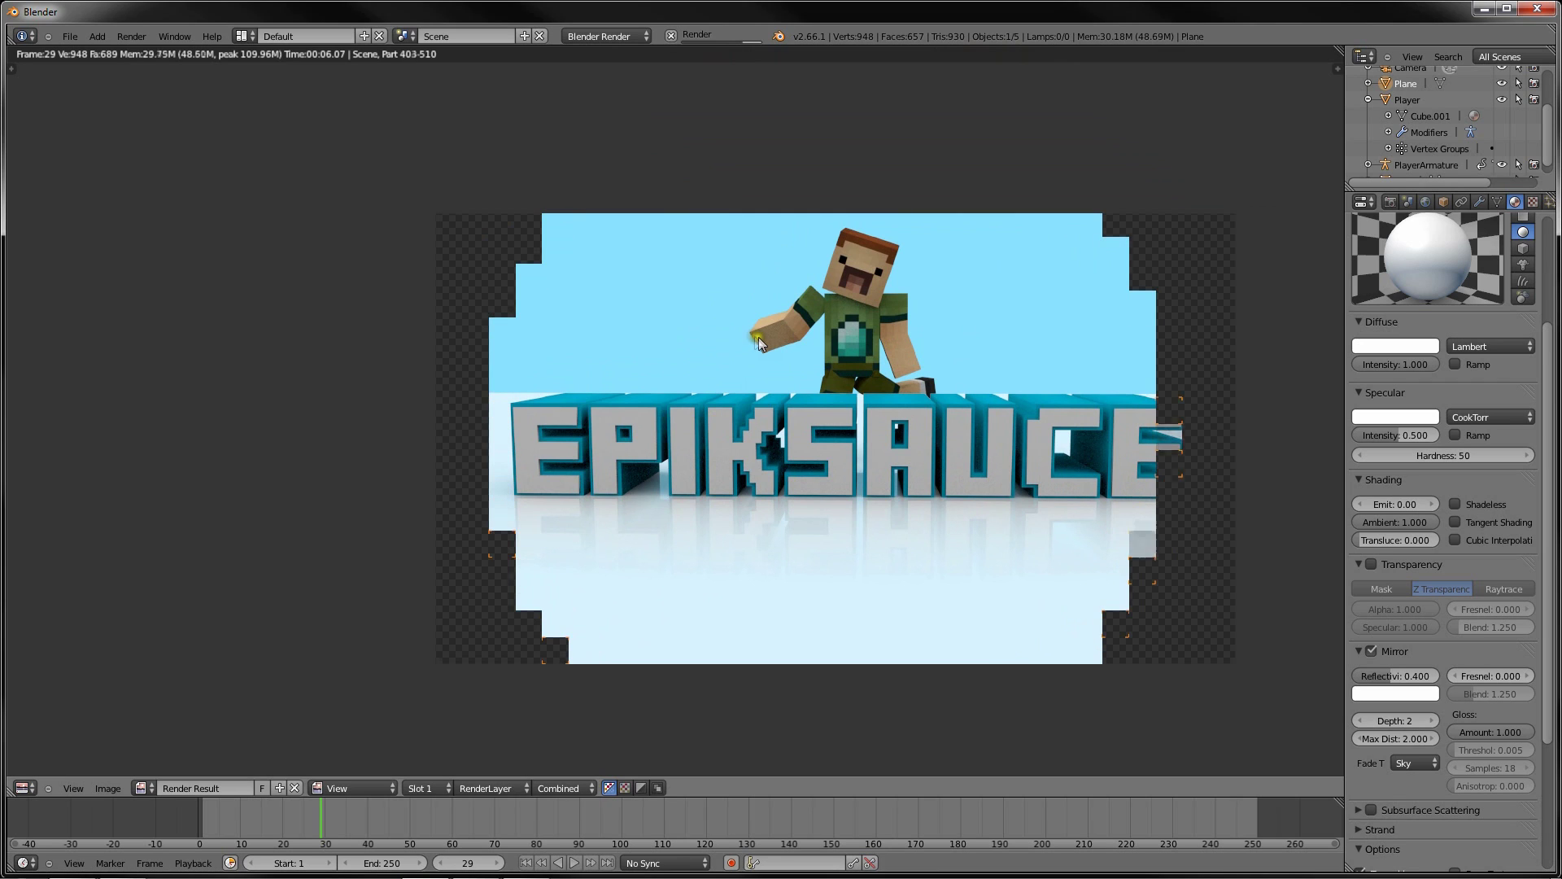